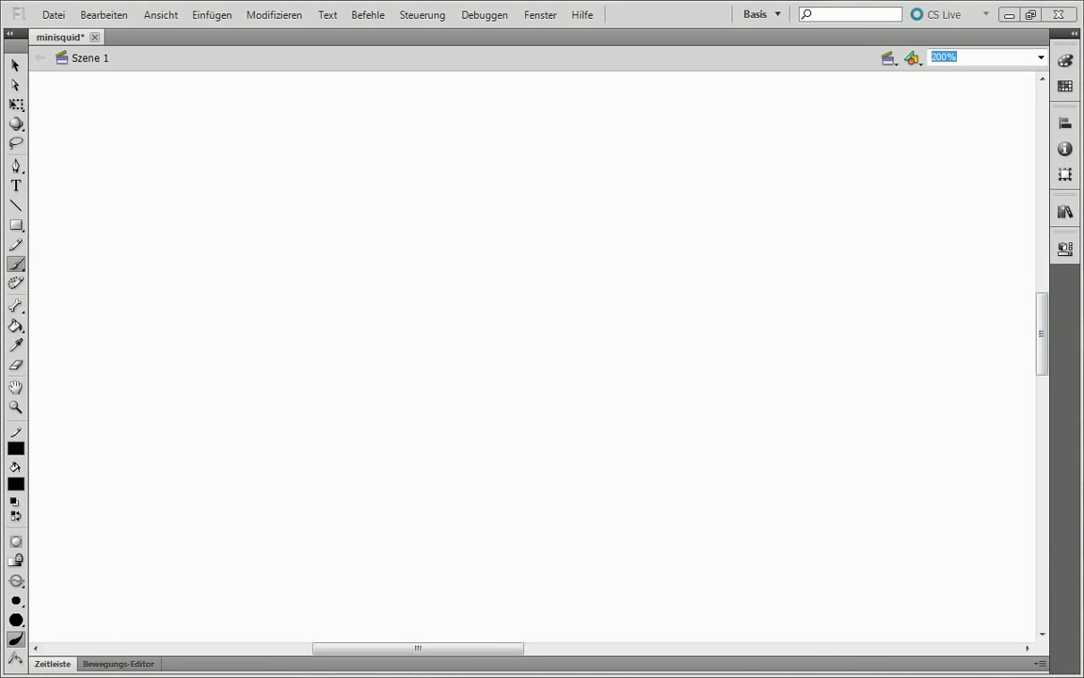
Brush the squid's pointed mantle outline and fin loop, undoing the bad strokes.
mouse_move(357, 395)
left_mouse_down()
mouse_move(262, 254)
mouse_move(338, 87)
left_mouse_up()
left_click_drag(374, 92, 402, 230)
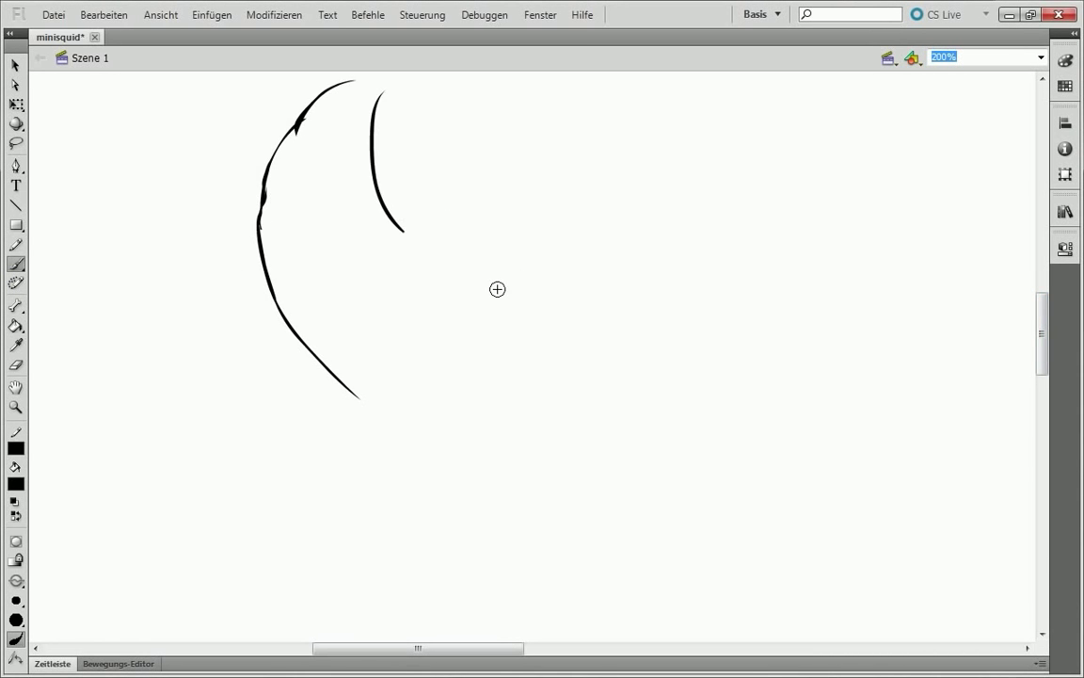
key("ctrl+z")
key("ctrl+z")
left_click_drag(262, 194, 450, 162)
left_click_drag(256, 118, 395, 313)
key("ctrl+z")
key("ctrl+z")
left_click_drag(267, 193, 308, 156)
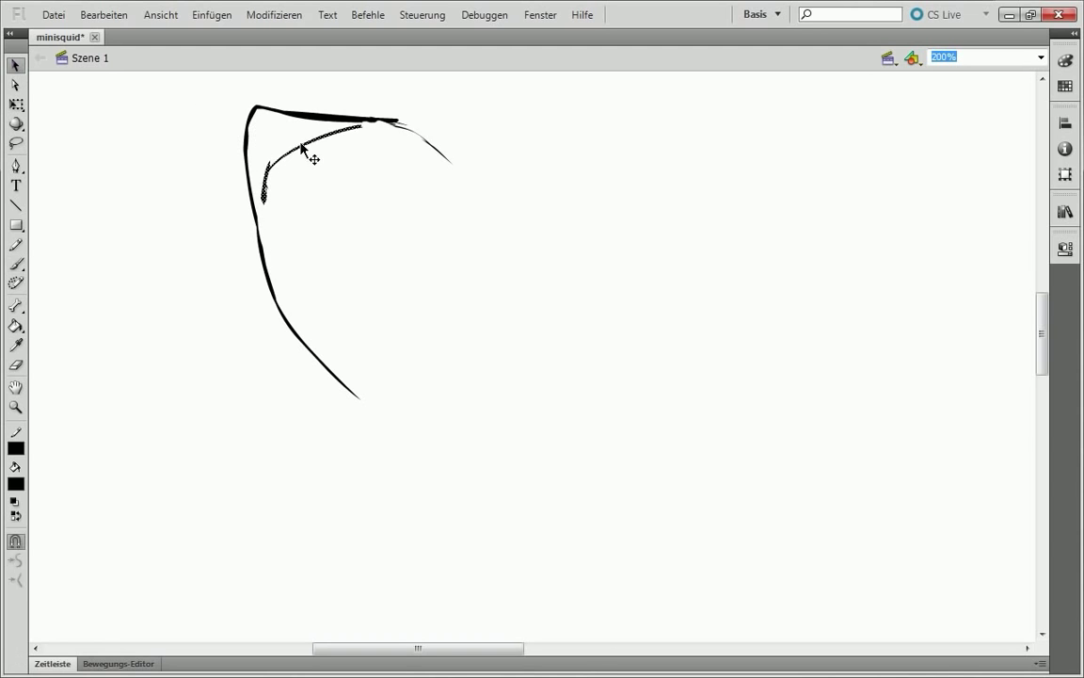
key("ctrl+z")
mouse_move(259, 127)
left_mouse_down()
mouse_move(302, 211)
mouse_move(258, 291)
left_mouse_up()
Draw a large round eye circle with a pupil dot inside.
left_click_drag(387, 273, 391, 302)
key("ctrl+z")
left_click_drag(436, 225, 380, 314)
key("ctrl+z")
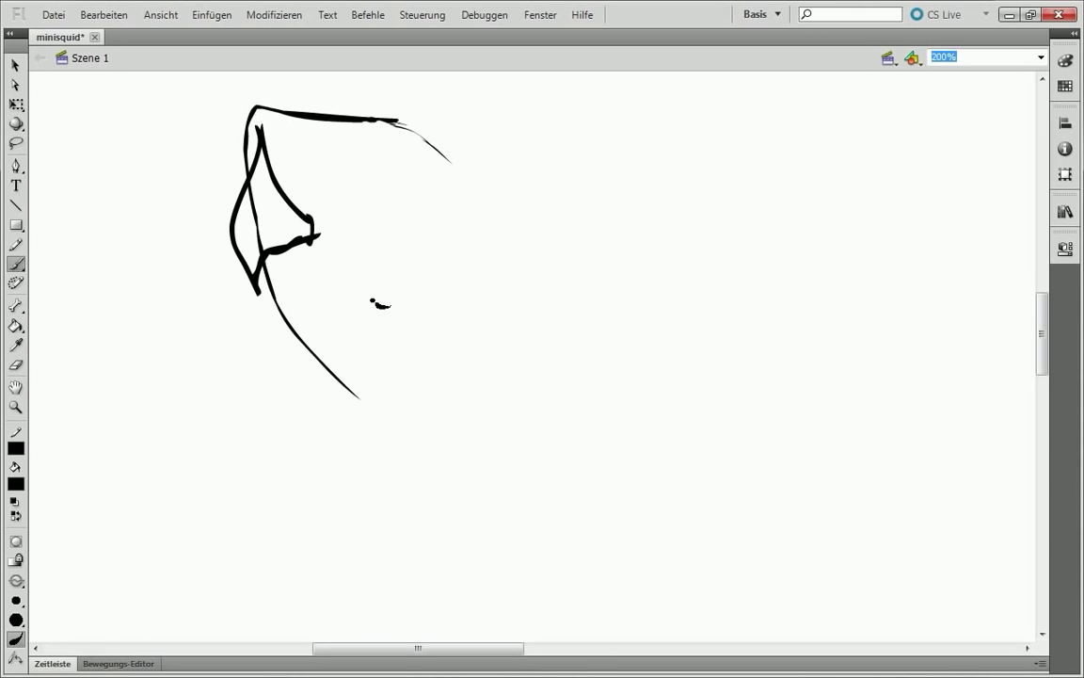
left_click_drag(404, 224, 376, 301)
Extend the mantle's top-right edge and the lower-left body lines.
left_click_drag(396, 120, 541, 229)
left_click_drag(339, 378, 431, 469)
left_click_drag(393, 414, 353, 612)
scroll(1021, 358, "down", 5)
key("ctrl+z")
mouse_move(399, 339)
left_mouse_down()
mouse_move(351, 573)
mouse_move(482, 337)
mouse_move(530, 506)
left_mouse_up()
Outline a right tentacle from its inner line out to its tip.
left_click_drag(534, 564, 546, 350)
left_click_drag(533, 223, 624, 310)
left_click_drag(516, 305, 605, 363)
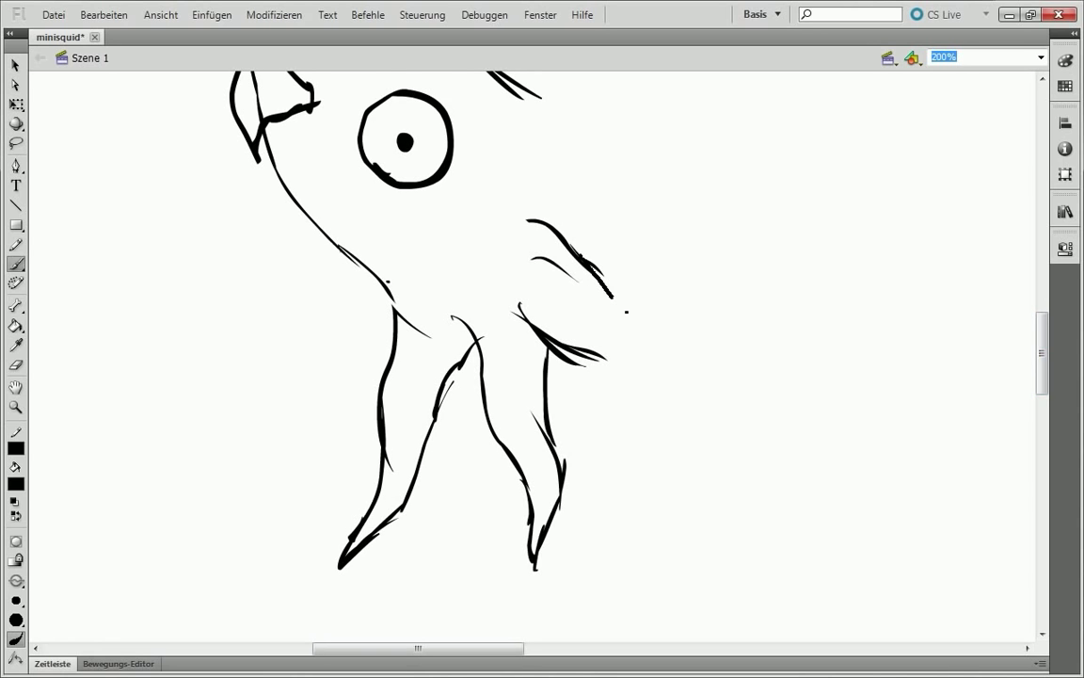
left_click_drag(624, 310, 753, 404)
left_click_drag(546, 348, 721, 377)
Try more tentacle strokes near the head, then undo the rough ones.
scroll(722, 407, "up", 1)
scroll(722, 407, "up", 1)
mouse_move(527, 169)
left_mouse_down()
mouse_move(651, 155)
mouse_move(679, 233)
left_mouse_up()
left_click_drag(513, 212, 649, 254)
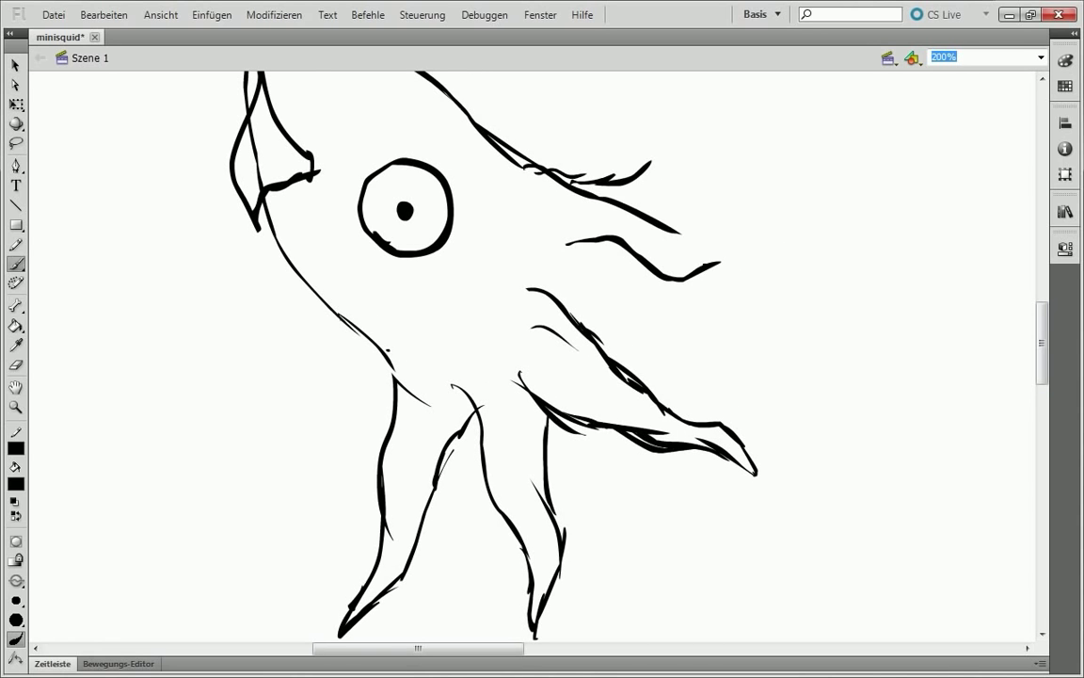
left_click_drag(738, 235, 517, 282)
key("ctrl+z")
key("ctrl+z")
Add a new tentacle right of the head and a spiky fin along its upper edge.
left_click_drag(1040, 365, 1040, 351)
left_click_drag(503, 311, 701, 255)
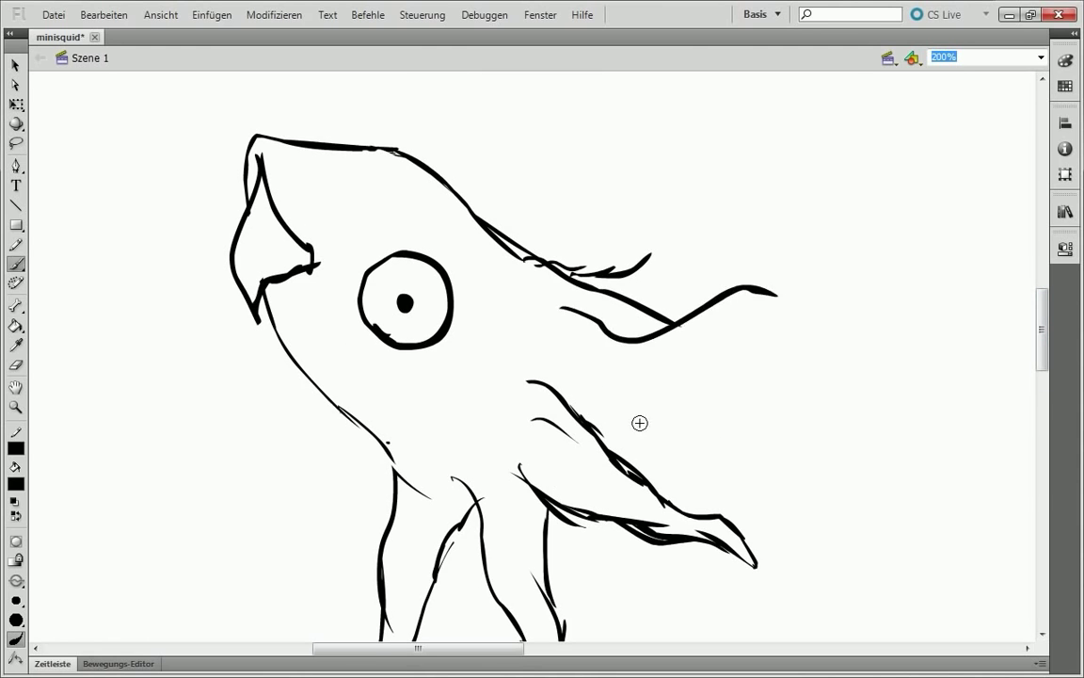
key("ctrl+z")
mouse_move(545, 309)
left_mouse_down()
mouse_move(725, 252)
mouse_move(659, 370)
mouse_move(584, 389)
left_mouse_up()
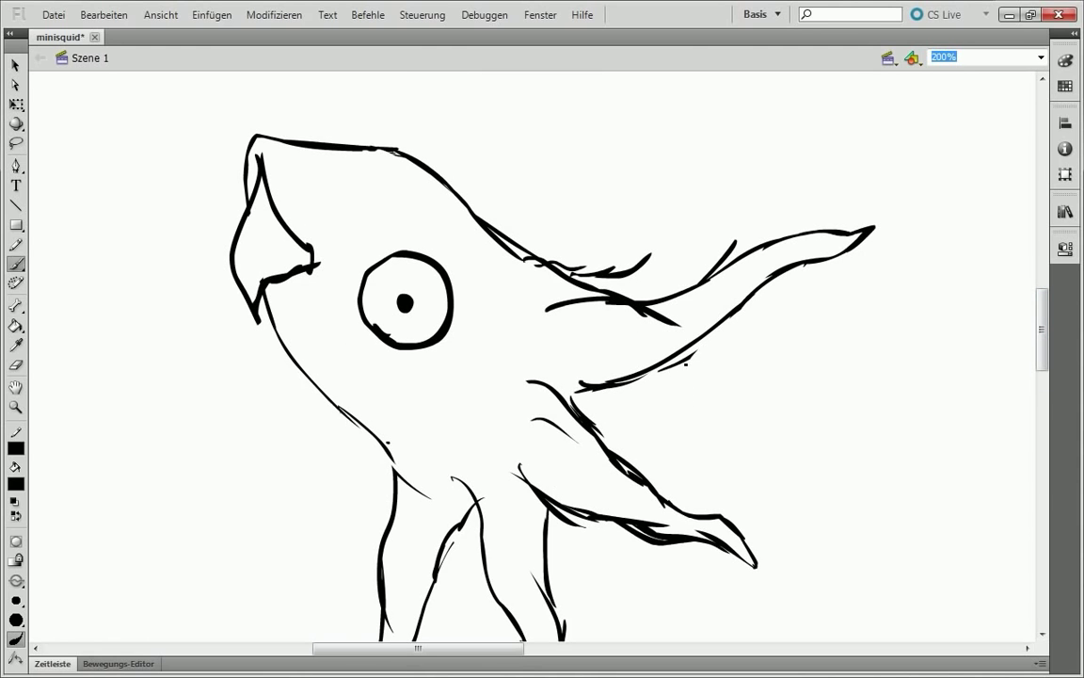
mouse_move(523, 259)
left_mouse_down()
mouse_move(685, 229)
mouse_move(668, 296)
left_mouse_up()
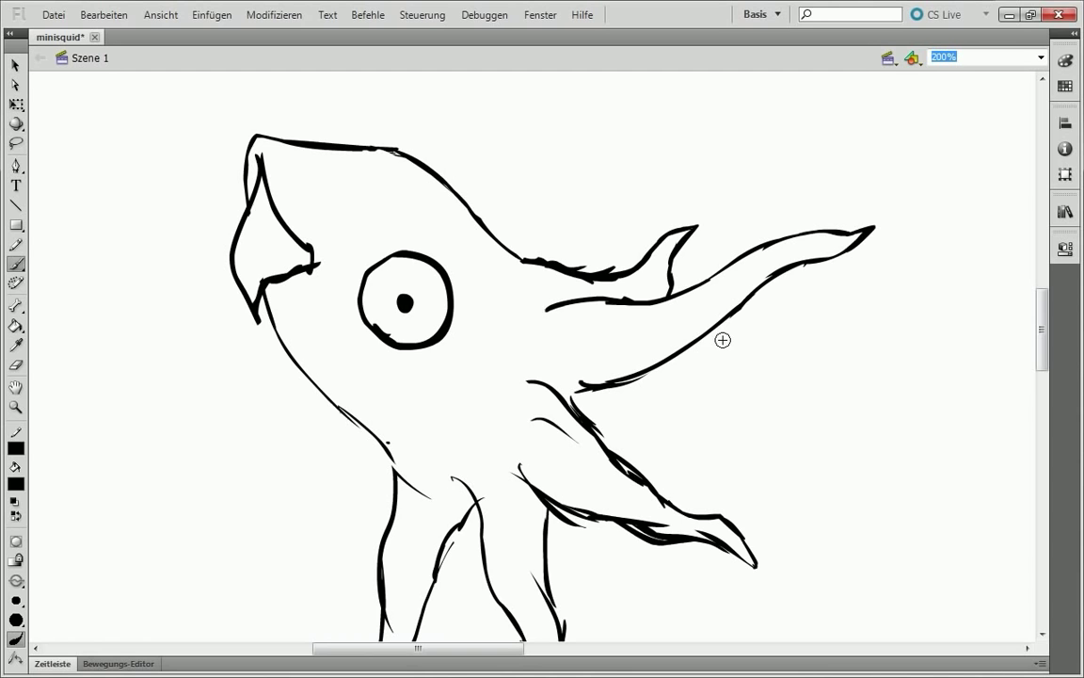
Rotate a tentacle with Free Transform, then extend the fin's lower stroke down to it.
scroll(602, 376, "down", 1)
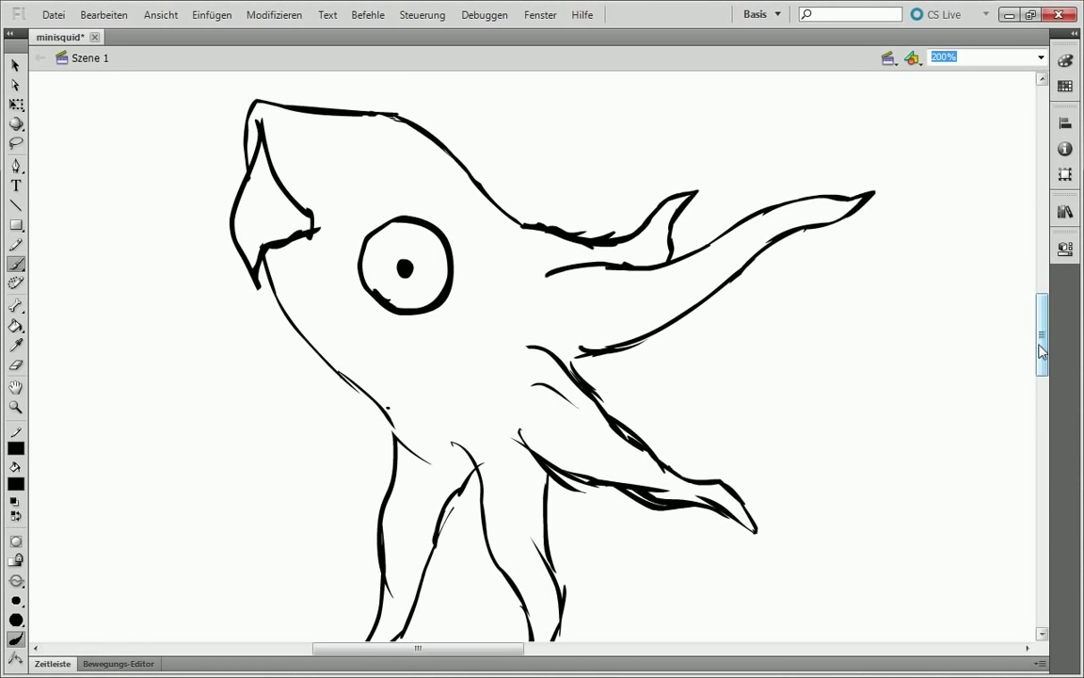
key("q")
left_click_drag(480, 273, 689, 237)
left_click_drag(875, 189, 900, 216)
left_click(699, 218)
key("b")
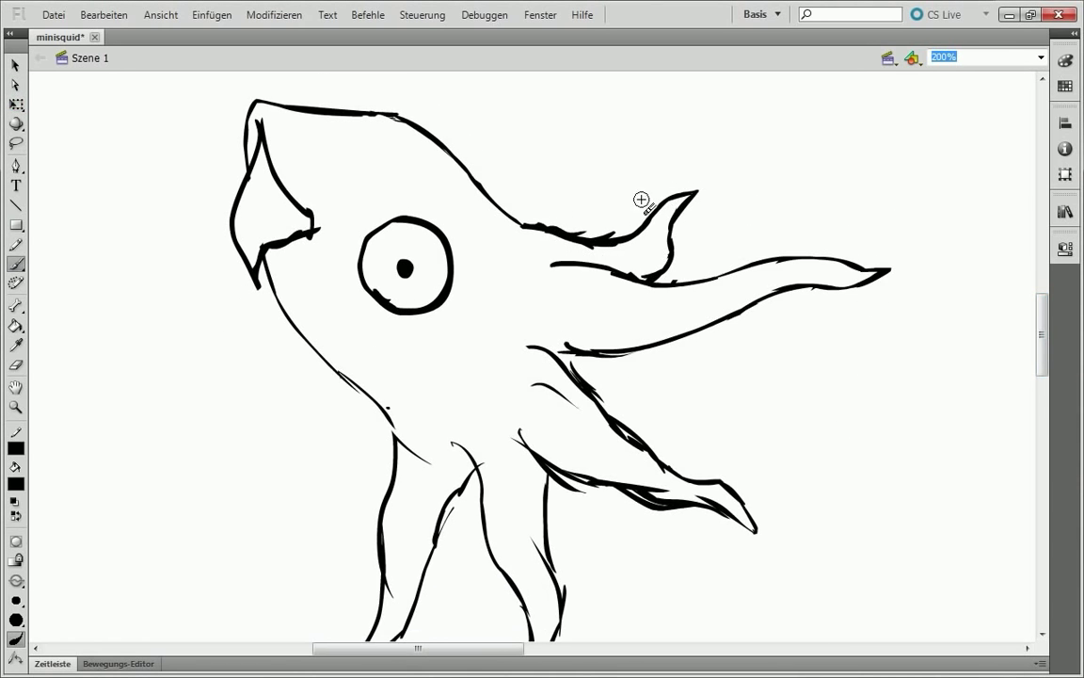
left_click_drag(671, 243, 646, 269)
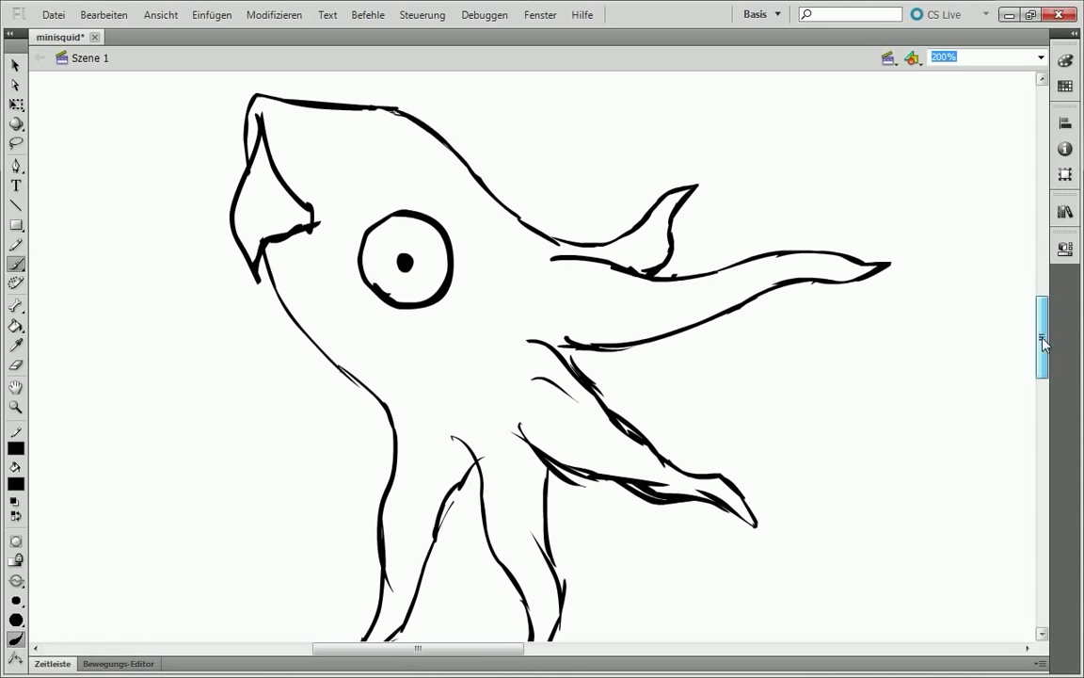
Move the squid's head up and to the left with Free Transform.
scroll(385, 420, "up", 2)
key("q")
left_click_drag(492, 214, 431, 156)
left_click_drag(424, 108, 414, 94)
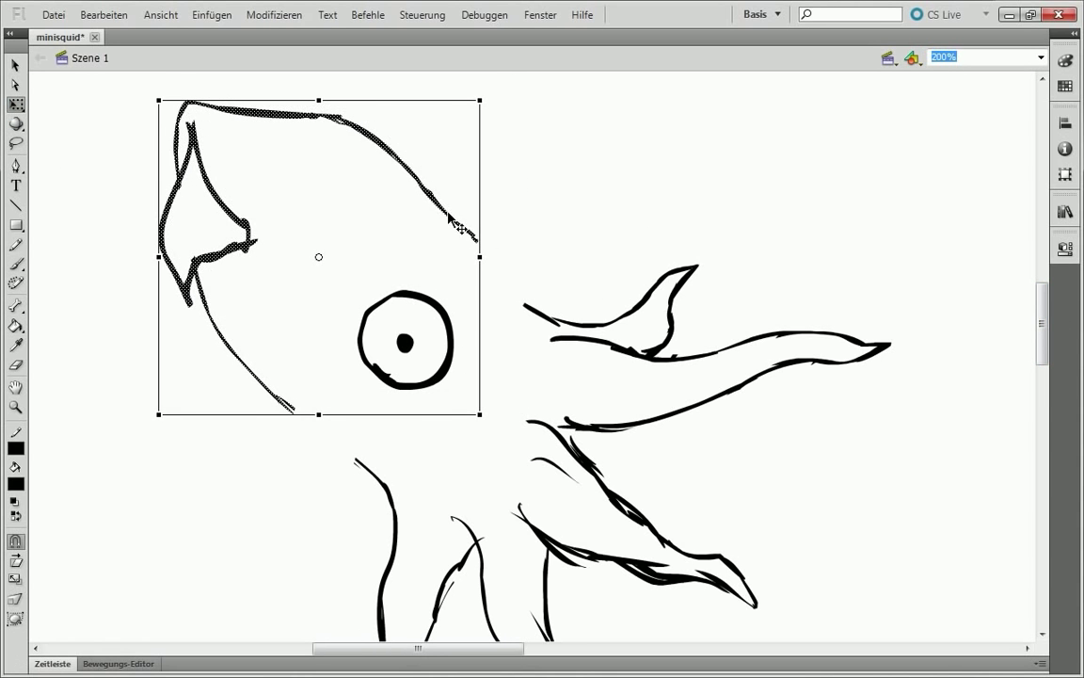
key("b")
Retrace the head outline and add the neck line below it.
left_click_drag(348, 300, 282, 399)
left_click_drag(455, 212, 498, 247)
left_click_drag(282, 395, 358, 461)
mouse_move(489, 243)
left_mouse_down()
mouse_move(492, 267)
mouse_move(283, 395)
mouse_move(384, 440)
left_mouse_up()
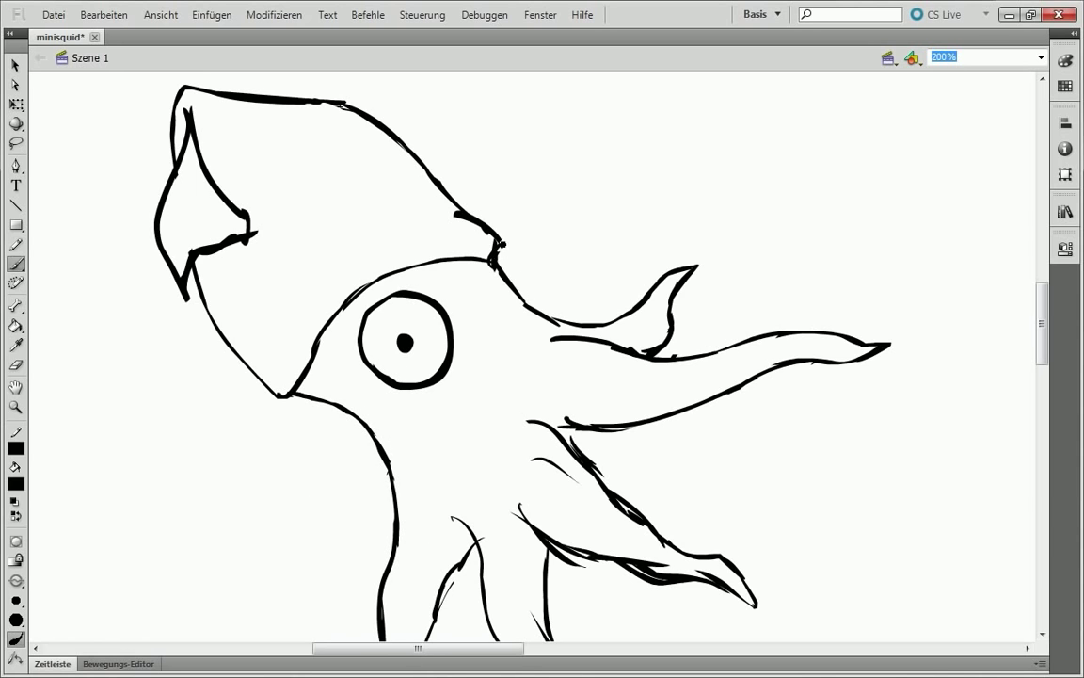
left_click_drag(339, 97, 436, 193)
Redraw the face's left outline as one smooth line, replacing the rough strokes.
scroll(433, 193, "up", 5)
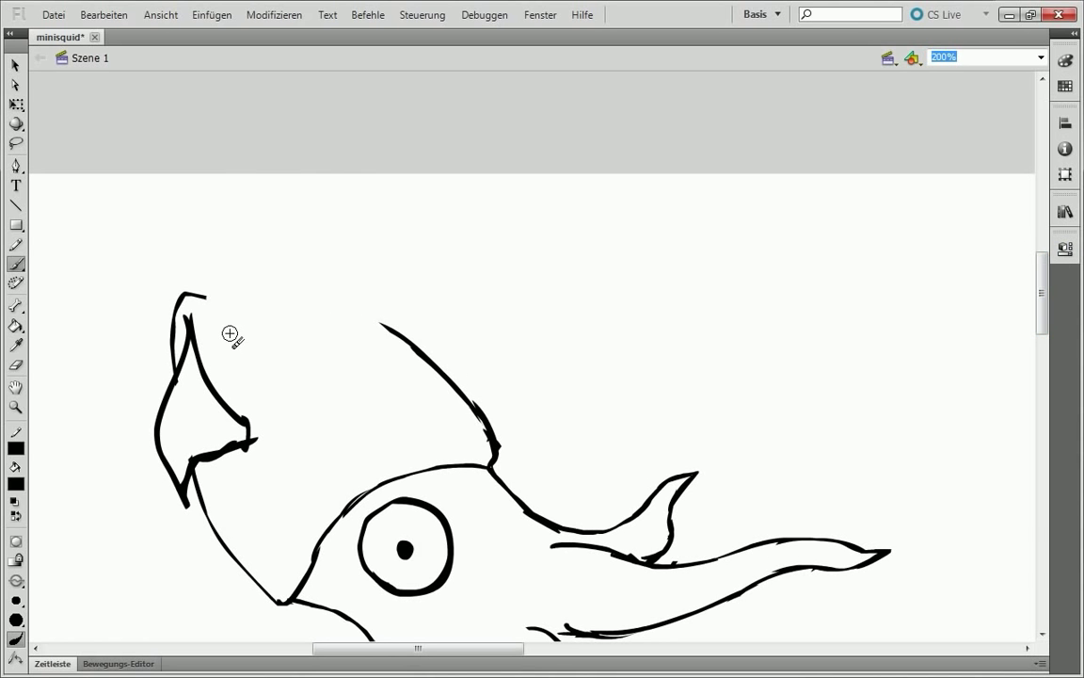
left_click_drag(179, 292, 473, 404)
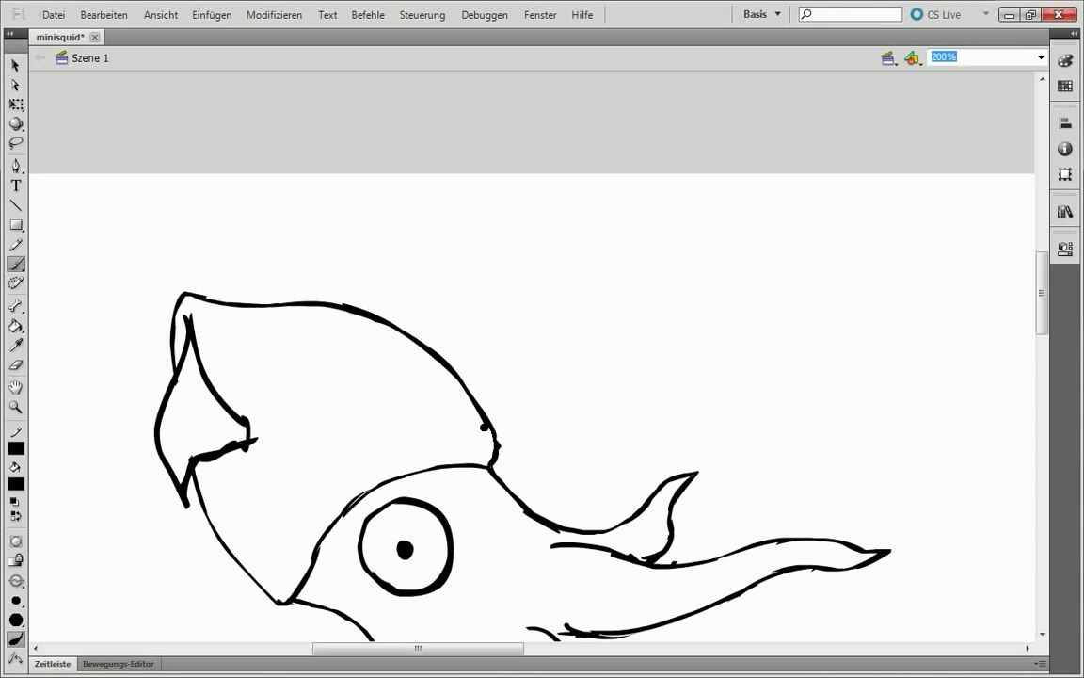
left_click_drag(324, 561, 314, 598)
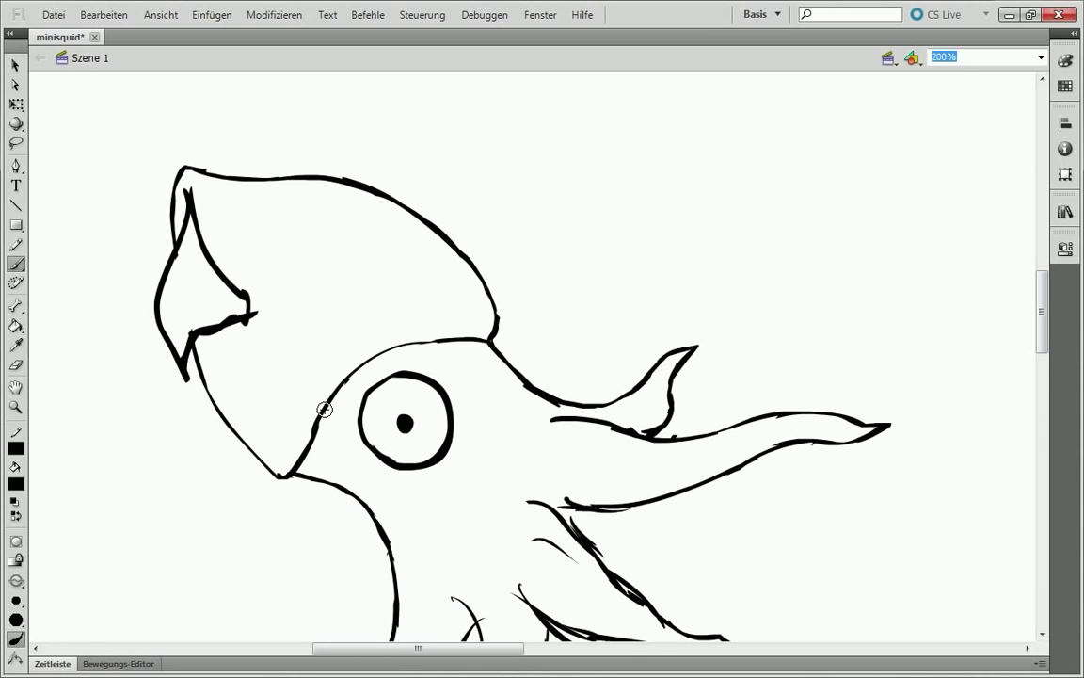
scroll(322, 406, "down", 3)
left_click_drag(197, 376, 282, 475)
key("ctrl+z")
left_click_drag(189, 343, 339, 368)
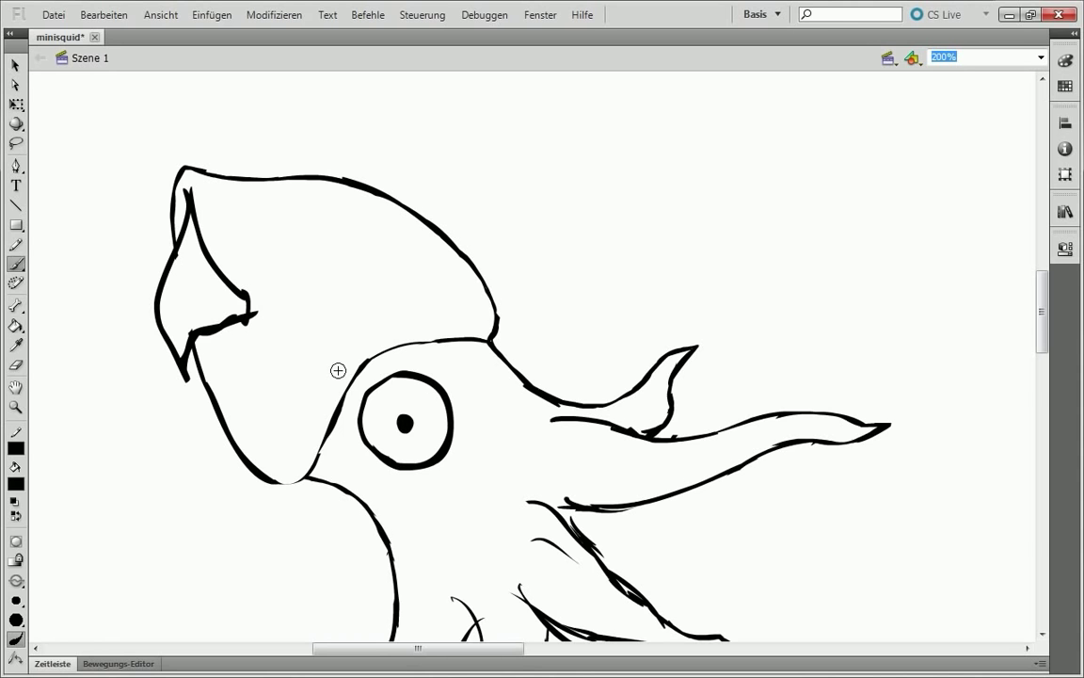
Round the ear fin tip and smooth the lower head edge, inner fin line and pointed left outline.
left_click_drag(247, 314, 223, 278)
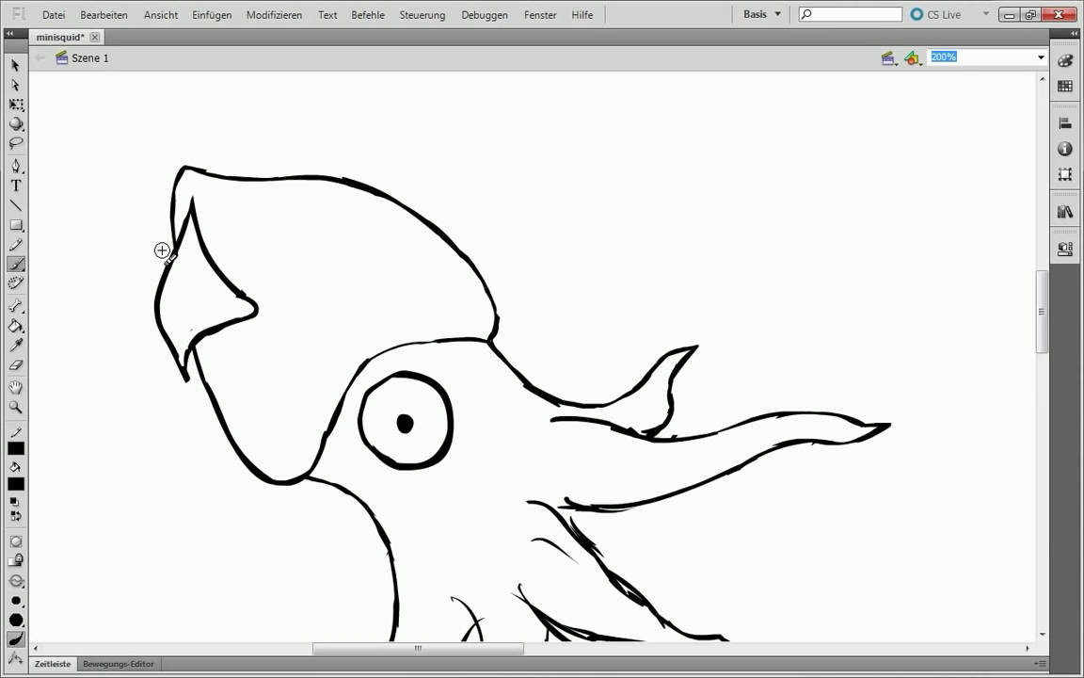
scroll(162, 250, "down", 6)
scroll(350, 335, "up", 5)
left_click_drag(372, 294, 338, 353)
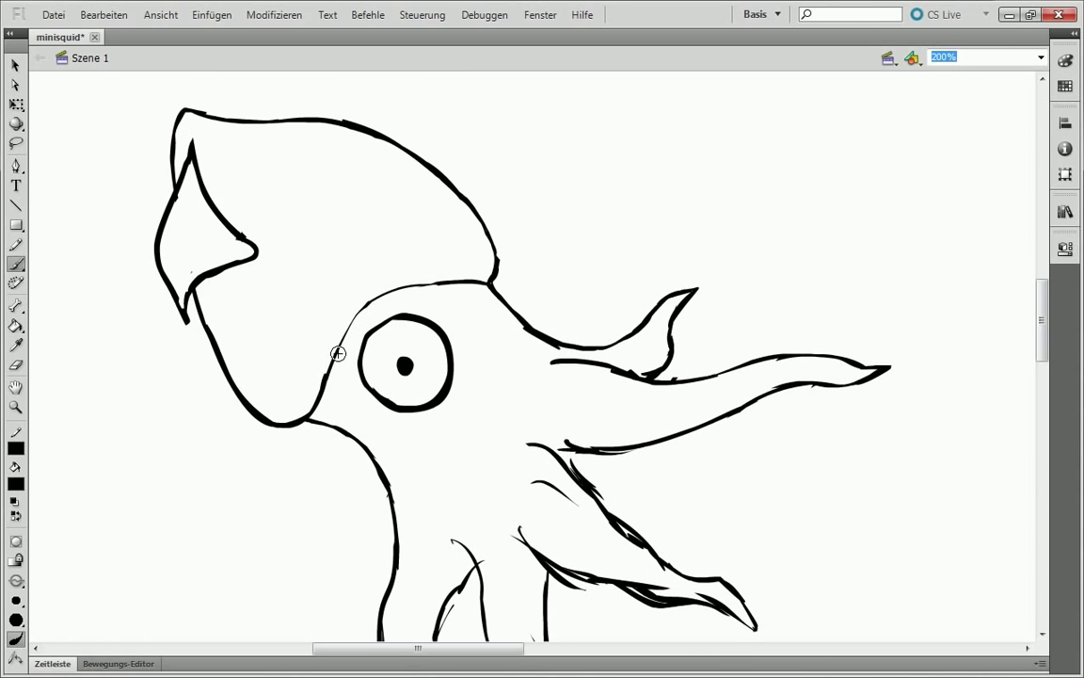
left_click_drag(194, 177, 260, 237)
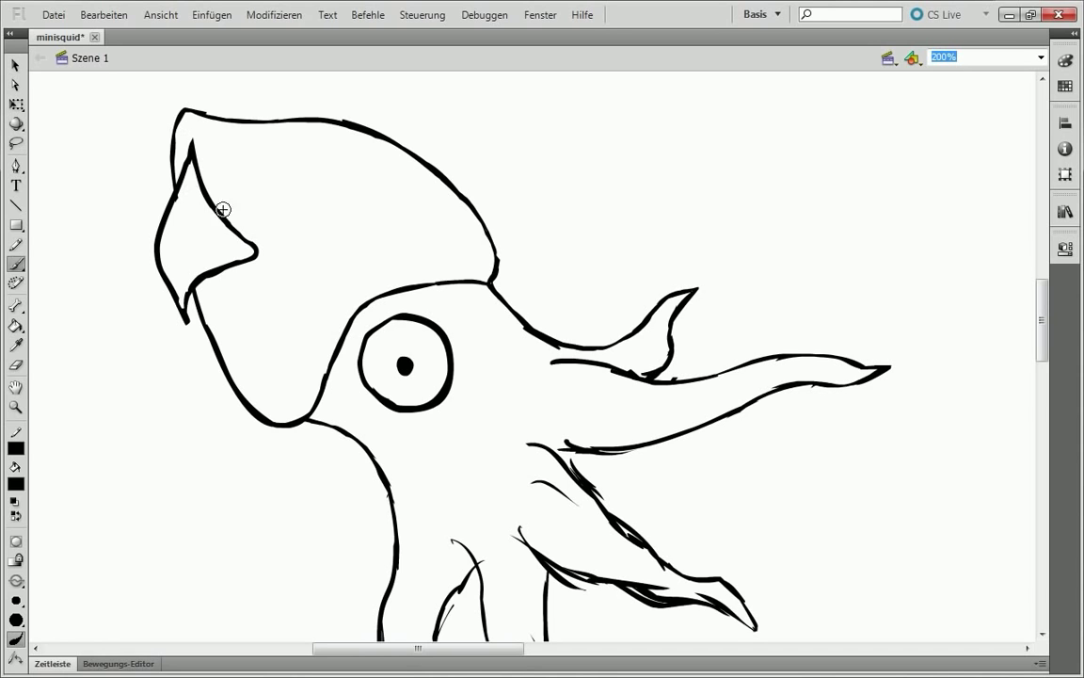
left_click_drag(173, 293, 187, 325)
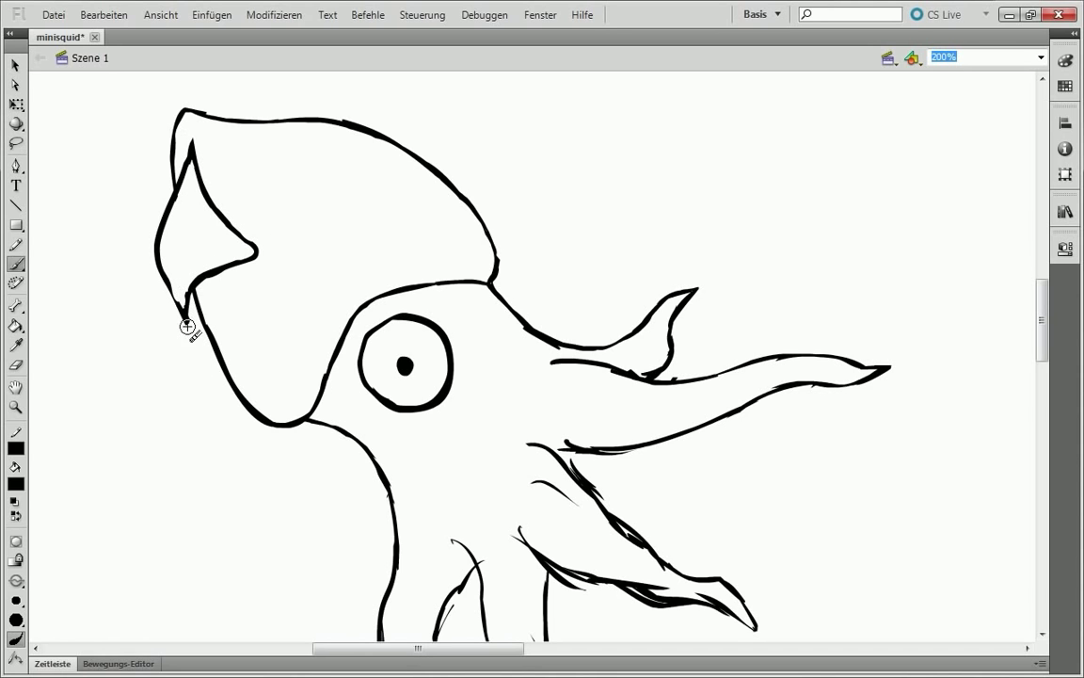
Add short strokes to the lower tentacle edge, then undo the rough inner strokes.
scroll(283, 207, "down", 5)
left_click_drag(564, 324, 649, 340)
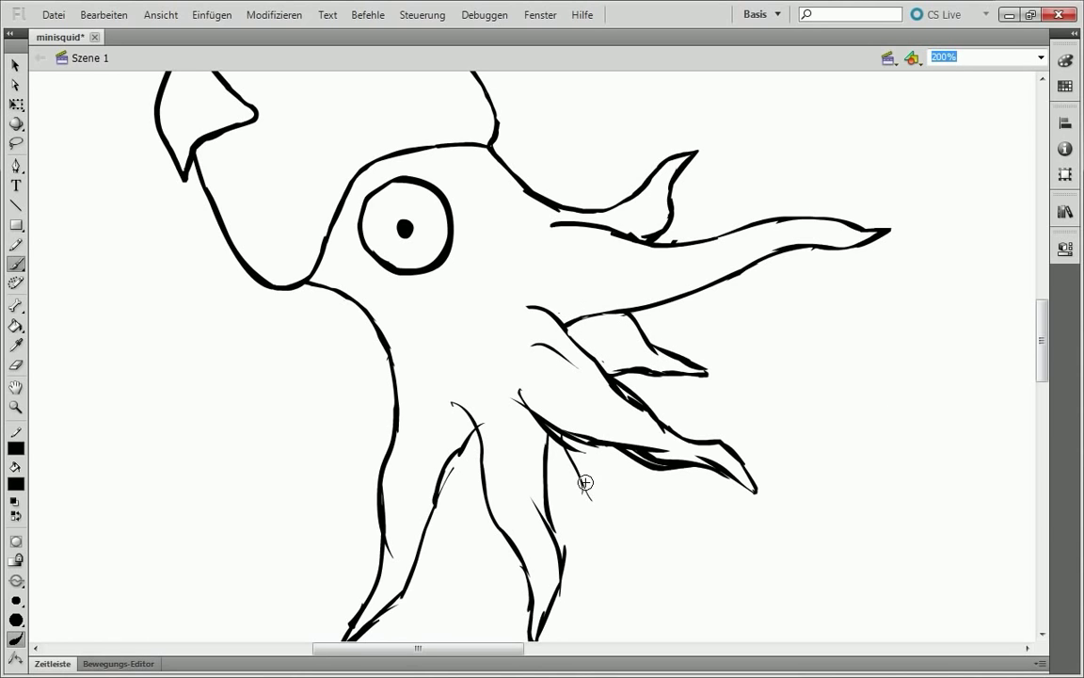
left_click_drag(584, 482, 593, 542)
scroll(549, 435, "down", 3)
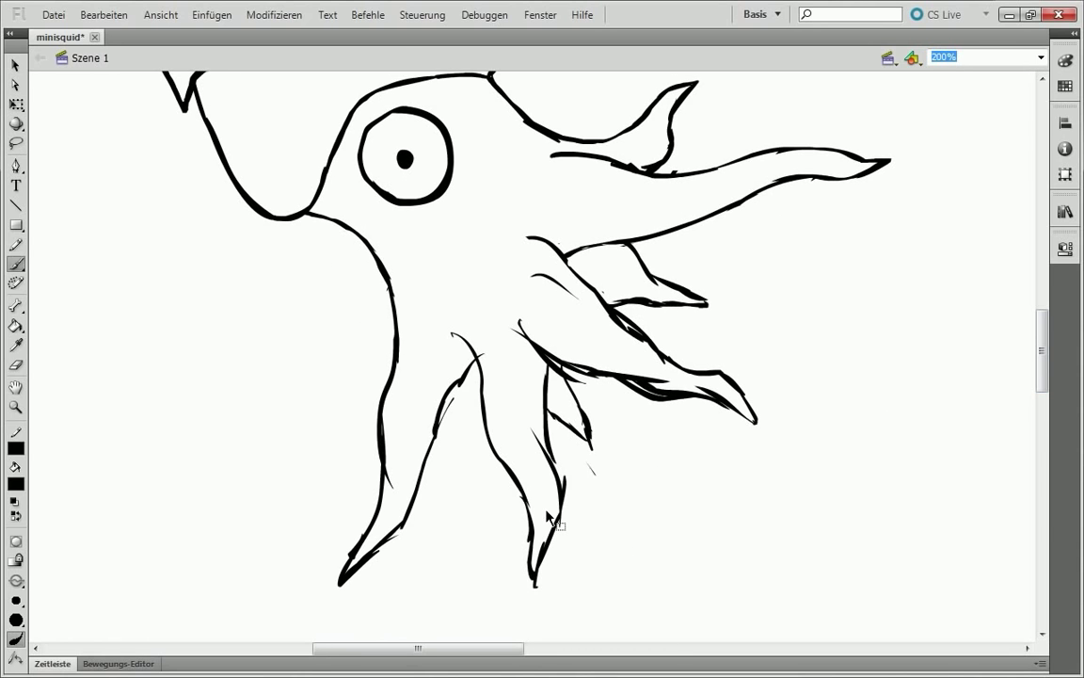
key("ctrl+z")
key("ctrl+z")
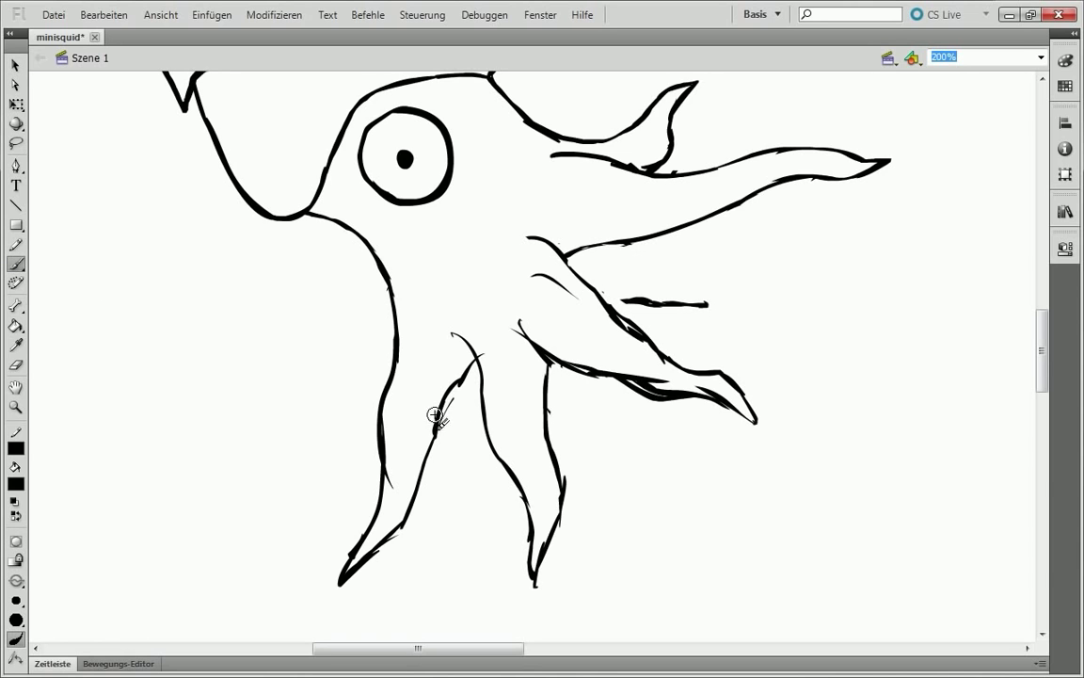
Erase leftover inner tentacle lines and retrace the tentacle edges as smooth strokes.
left_click_drag(538, 258, 651, 412)
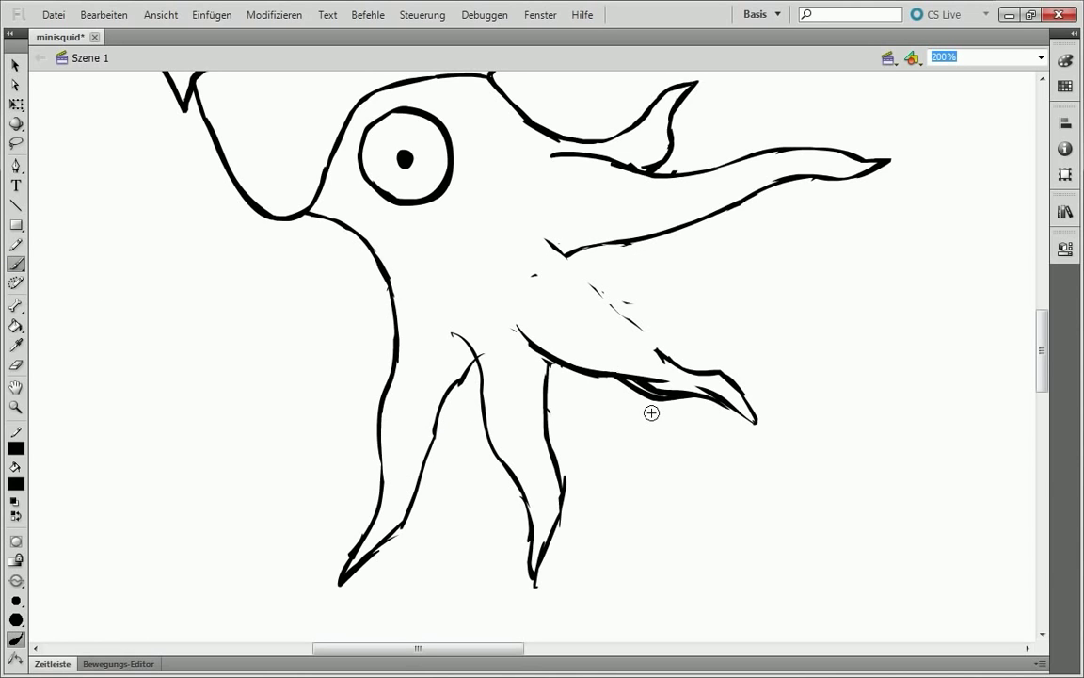
left_click_drag(663, 339, 548, 244)
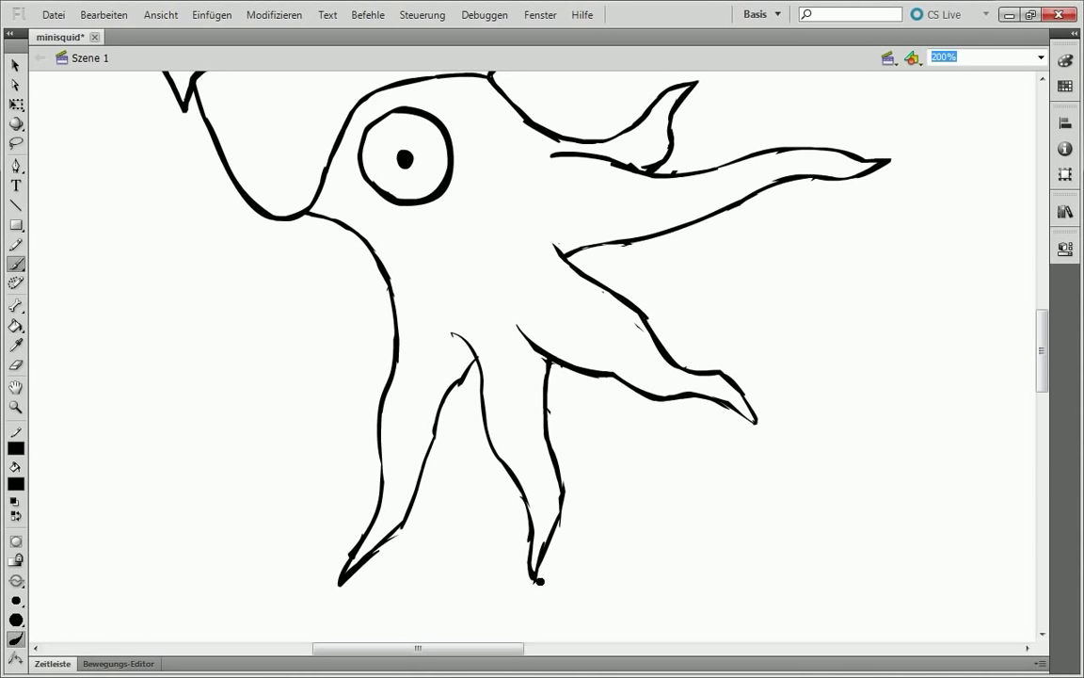
mouse_move(344, 574)
left_mouse_down()
mouse_move(416, 495)
mouse_move(430, 436)
mouse_move(473, 361)
left_mouse_up()
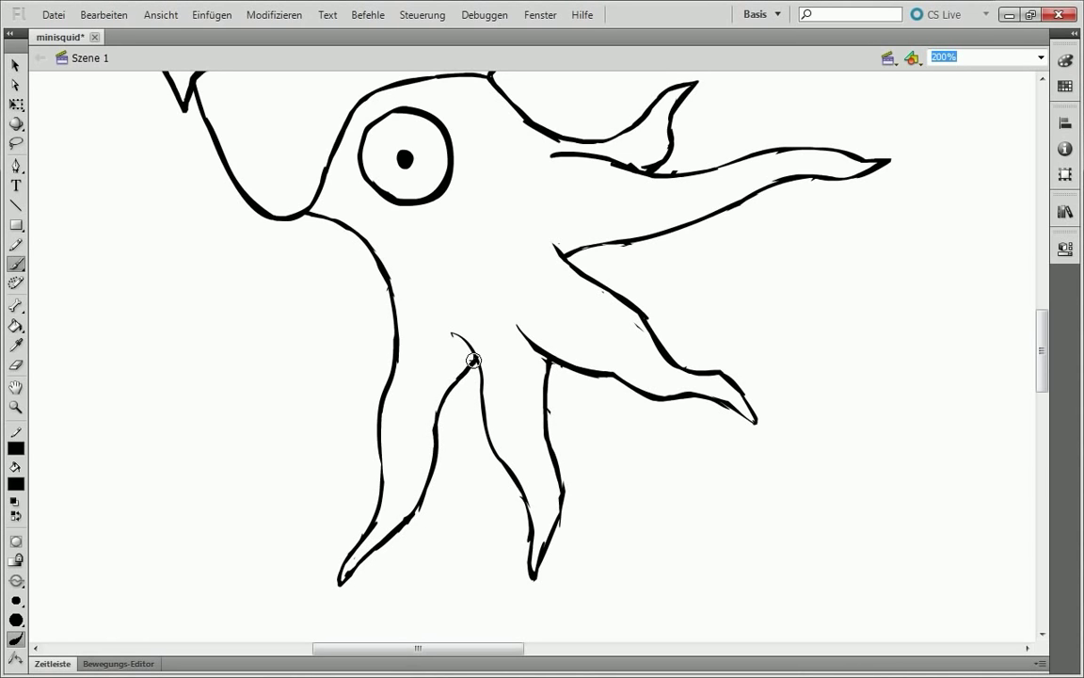
left_click_drag(555, 245, 607, 277)
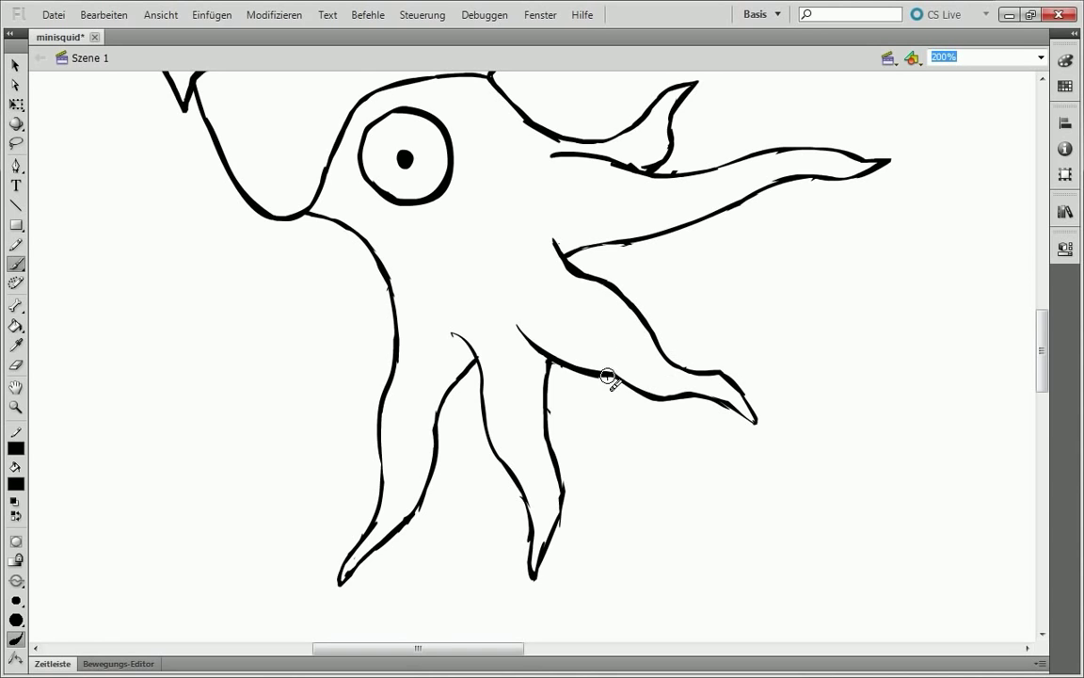
Zoom in and thicken the long tentacle's lower edge and the head outline left of the eye.
key("ctrl+minus")
key("ctrl+minus")
key("ctrl+minus")
key("ctrl+minus")
key("ctrl+minus")
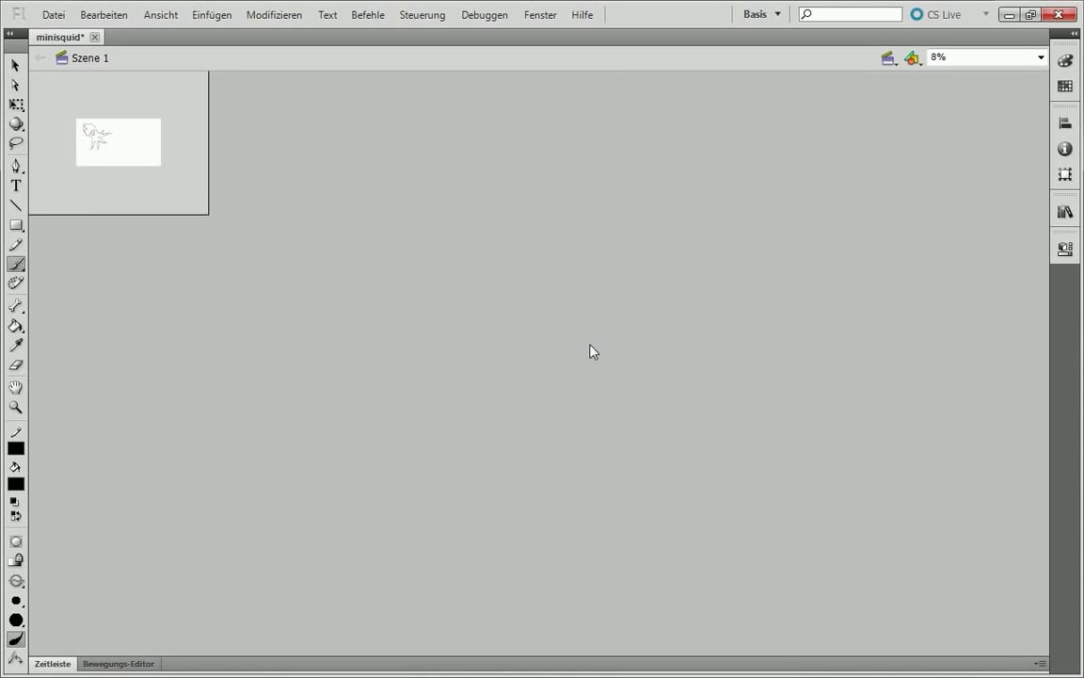
key("z")
left_click(172, 162)
left_click(708, 370)
key("b")
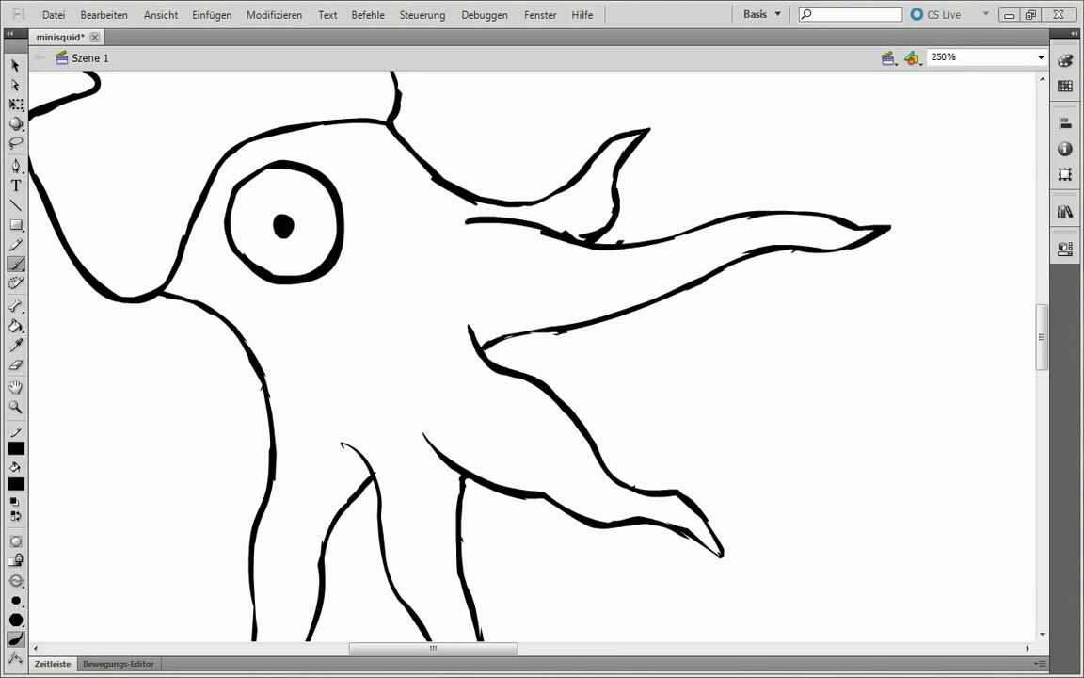
scroll(615, 303, "up", 2)
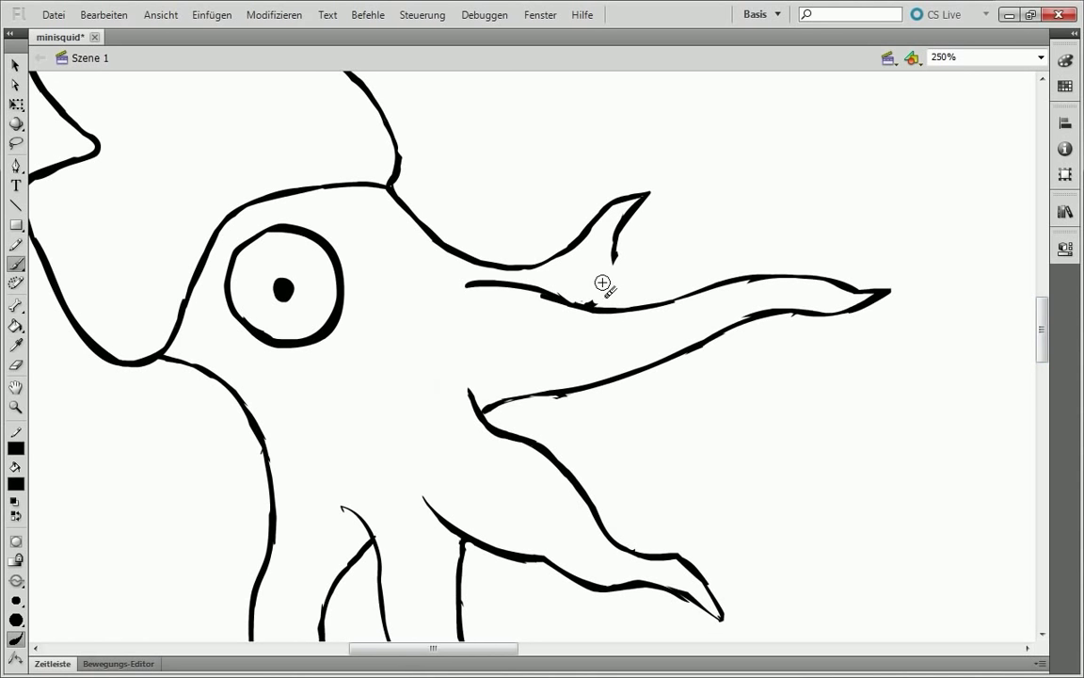
left_click_drag(745, 323, 847, 308)
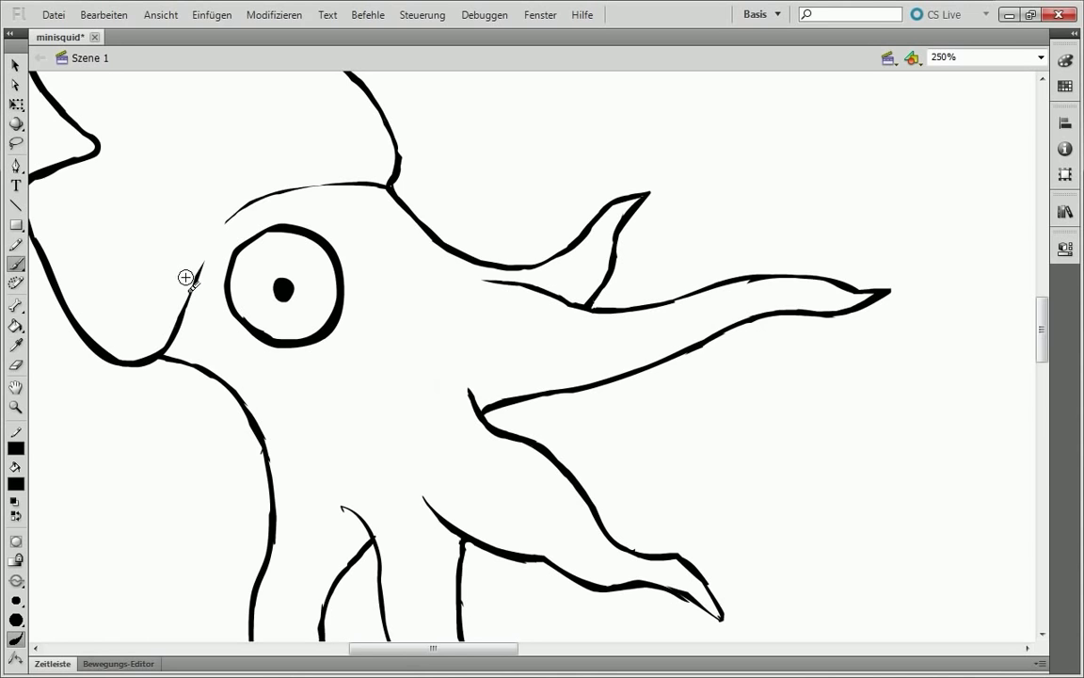
left_click_drag(187, 275, 280, 188)
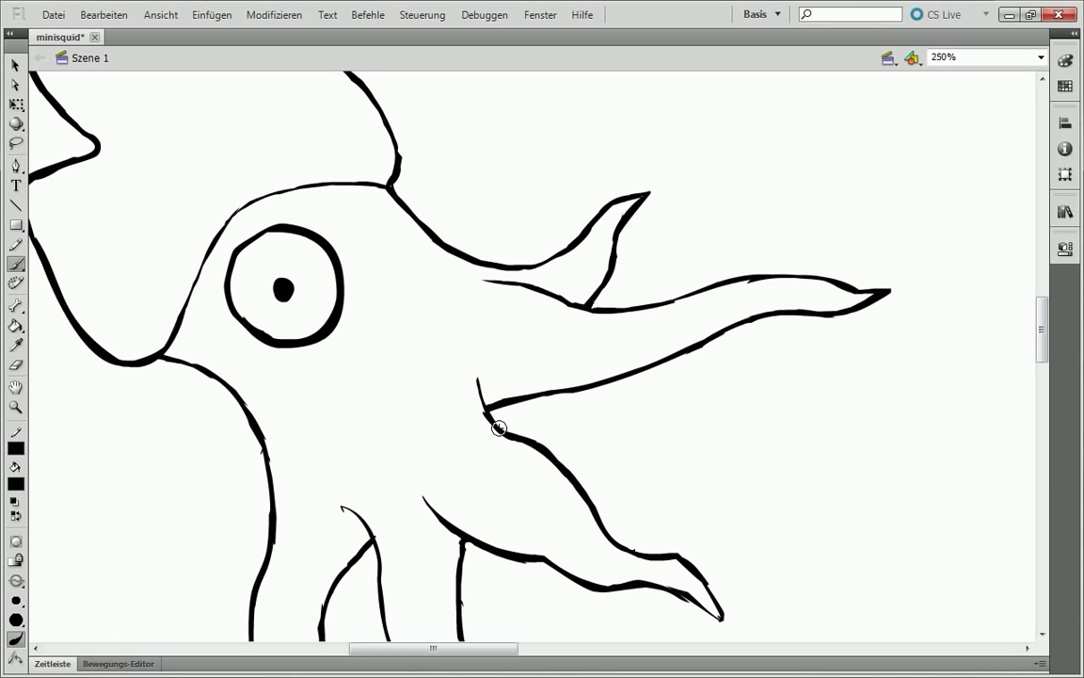
scroll(482, 410, "down", 3)
Repaint the lower tentacle tip as a smooth point and smooth the upper tentacle's lower edge.
key("ctrl+equal")
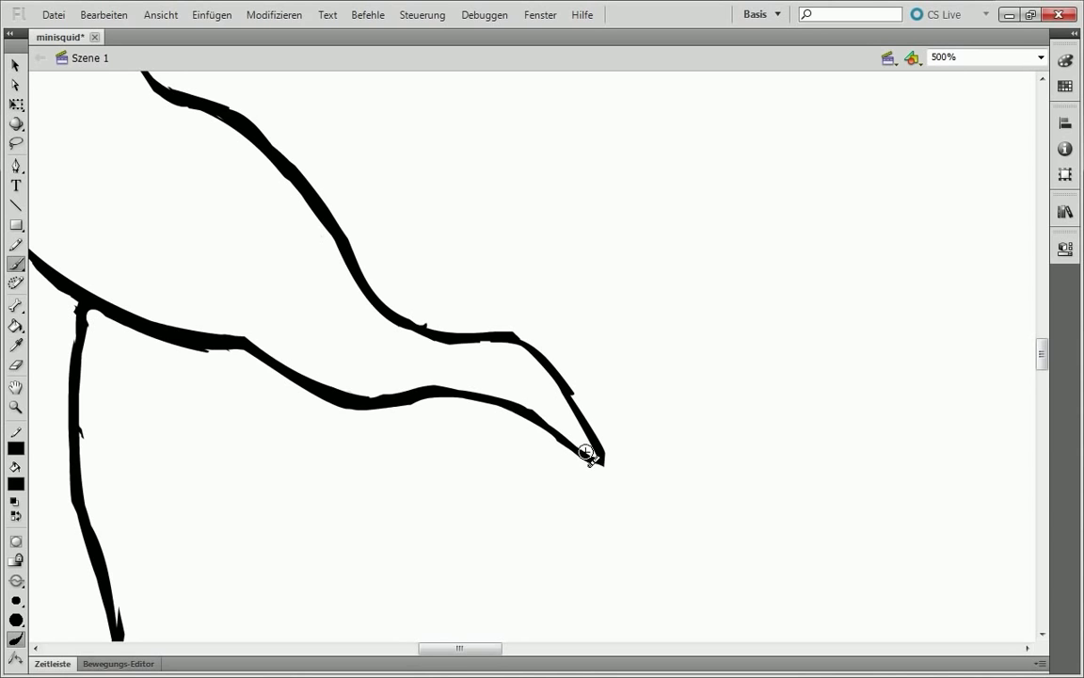
left_click_drag(585, 452, 554, 442)
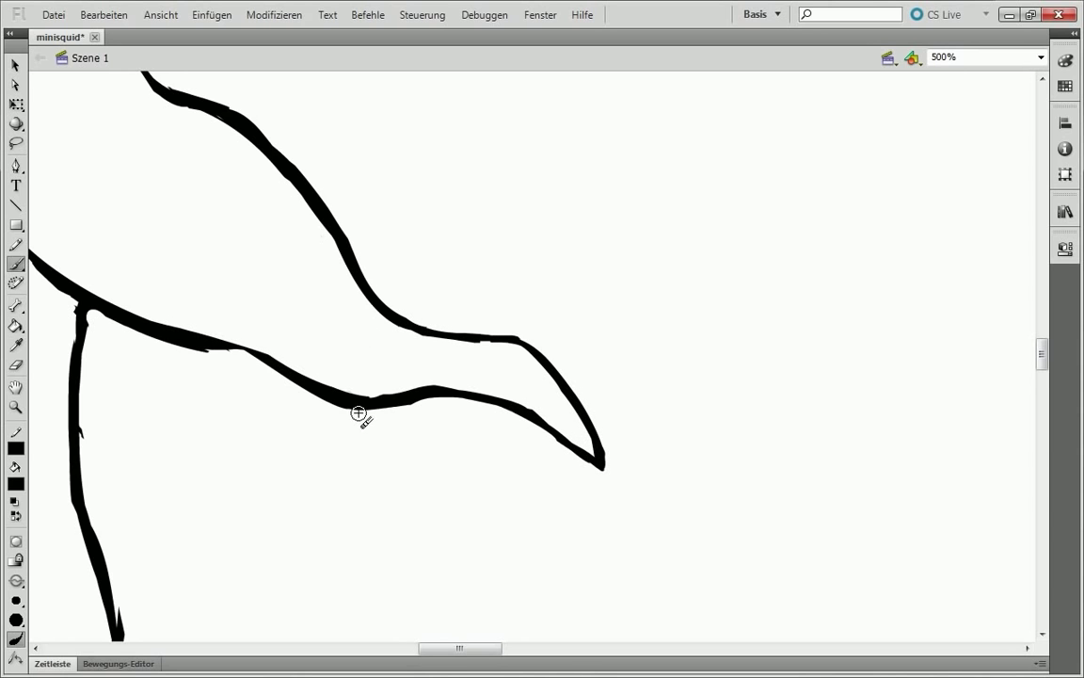
left_click_drag(358, 407, 92, 310)
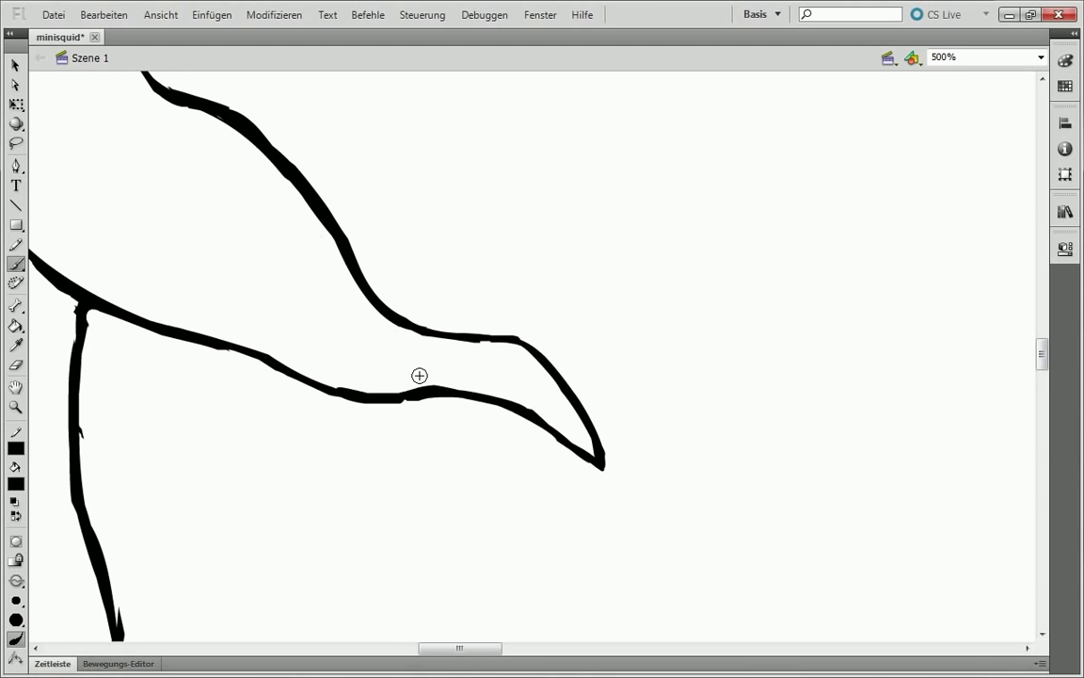
left_click_drag(419, 375, 300, 370)
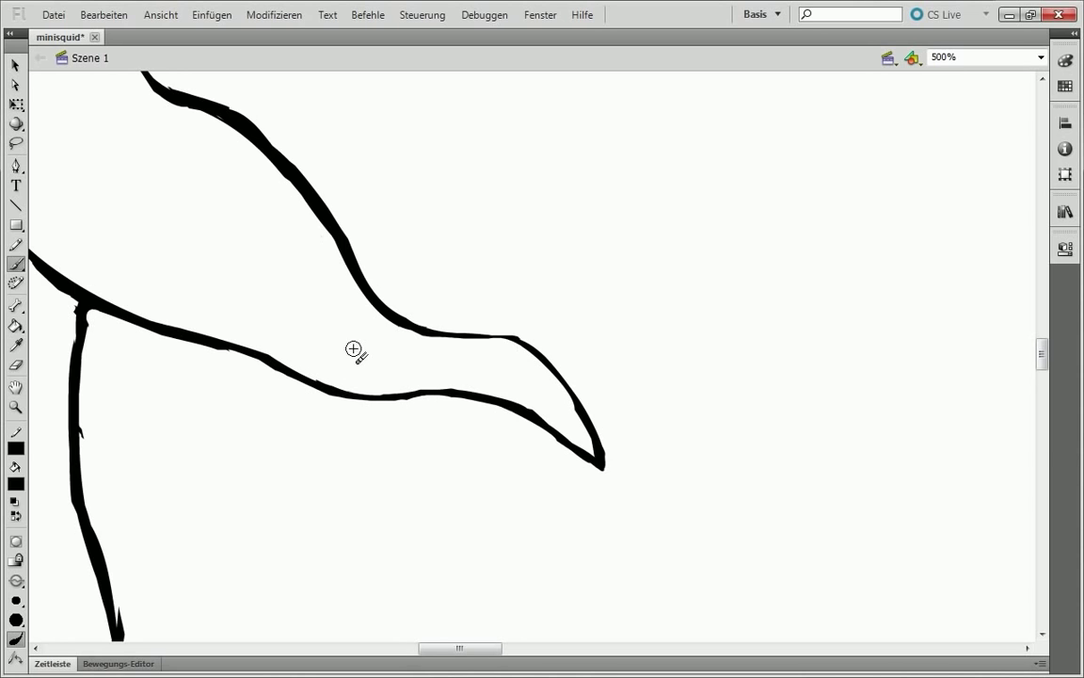
left_click_drag(598, 455, 548, 354)
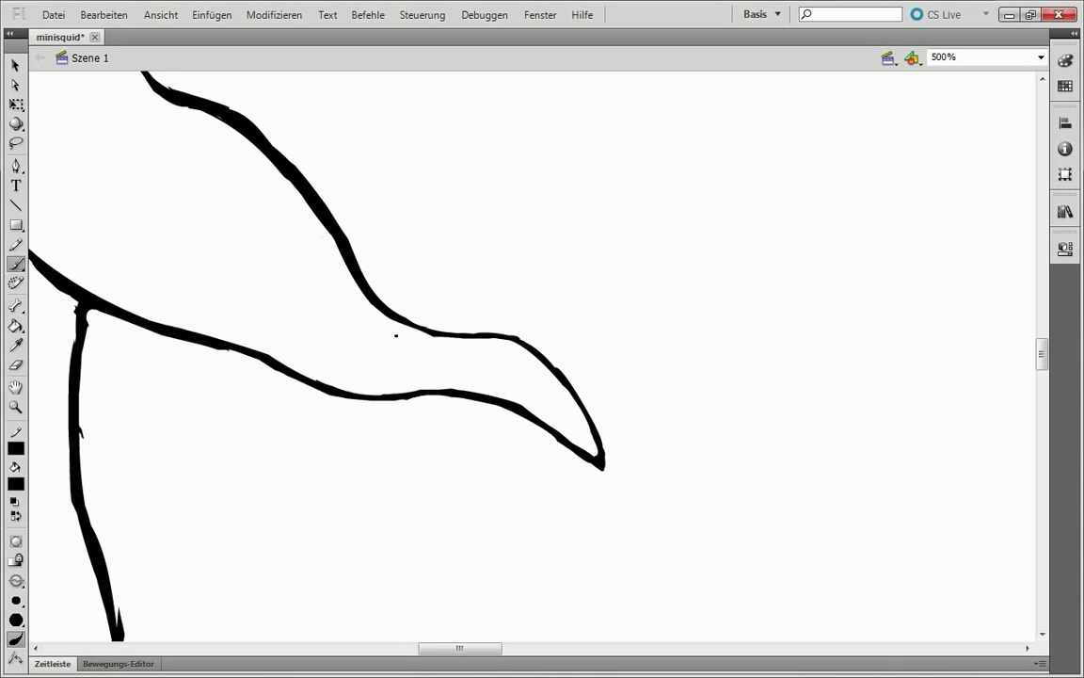
Retouch the tentacle's right edge, thin its thick lower edge, and smooth it to the tip.
scroll(331, 242, "up", 5)
scroll(563, 233, "left", 5)
left_click_drag(477, 282, 543, 319)
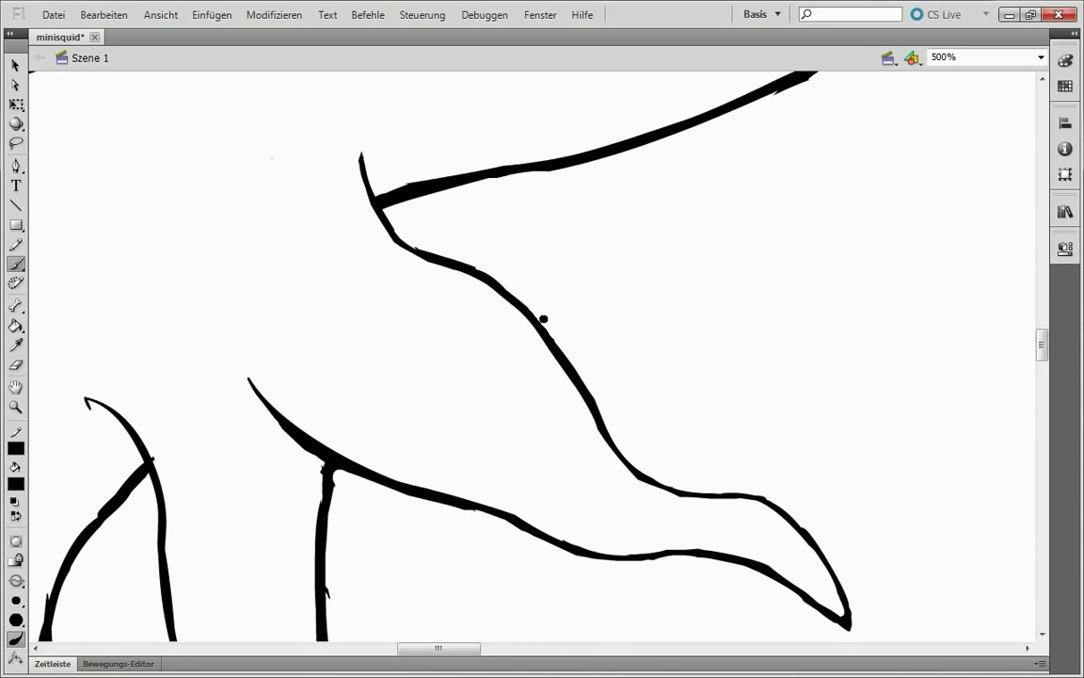
left_click_drag(272, 400, 462, 496)
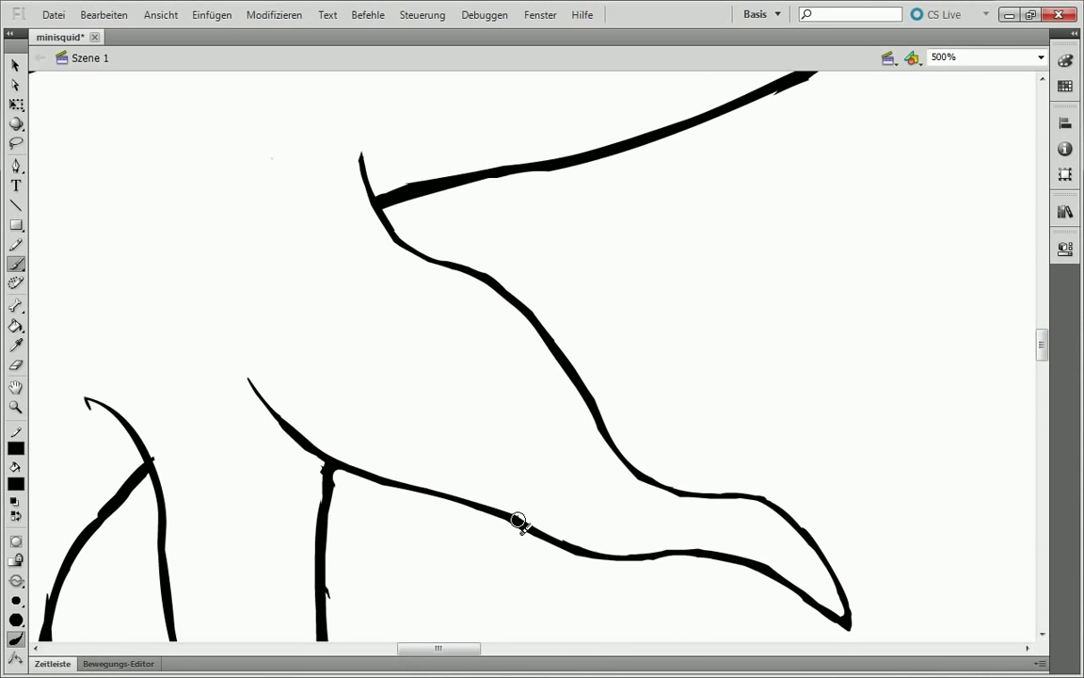
left_click_drag(450, 649, 435, 649)
scroll(486, 280, "down", 3)
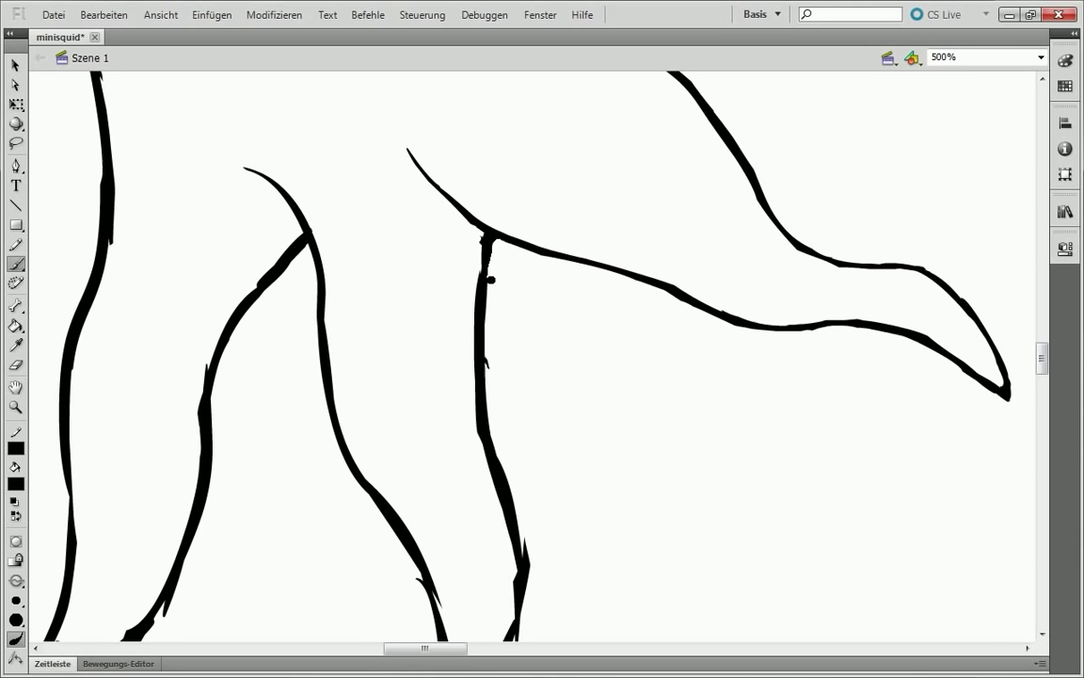
scroll(479, 450, "down", 3)
mouse_move(525, 369)
left_mouse_down()
mouse_move(457, 563)
mouse_move(400, 323)
mouse_move(358, 280)
left_mouse_up()
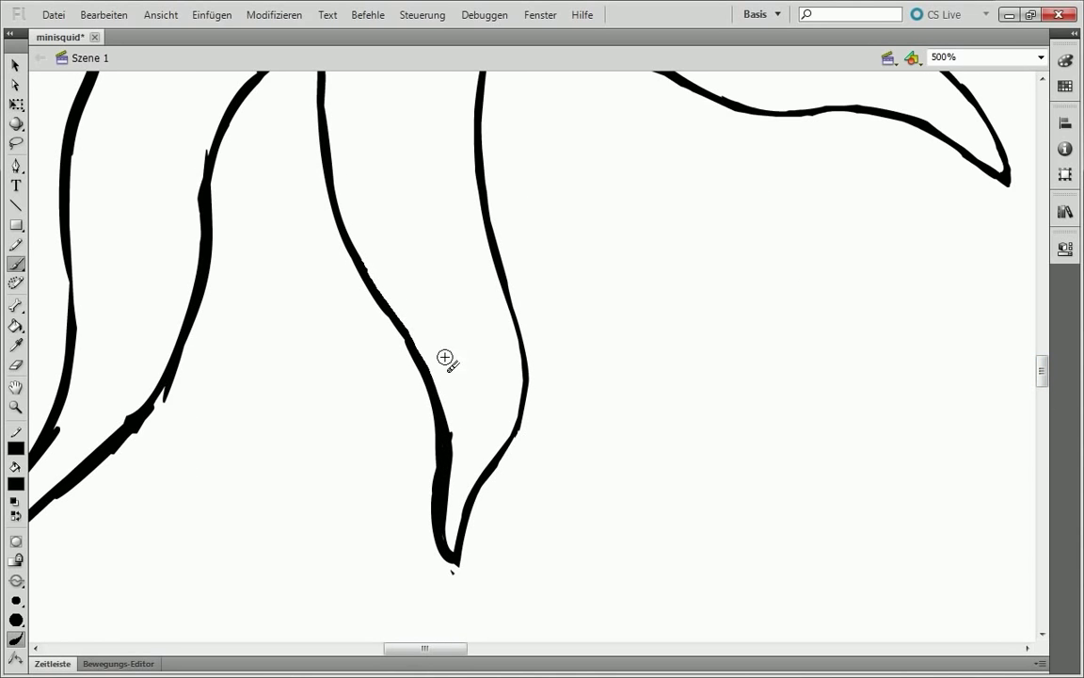
Magnify the fin tip and redraw the jagged tentacle tip as one smooth stroke.
scroll(409, 295, "up", 2)
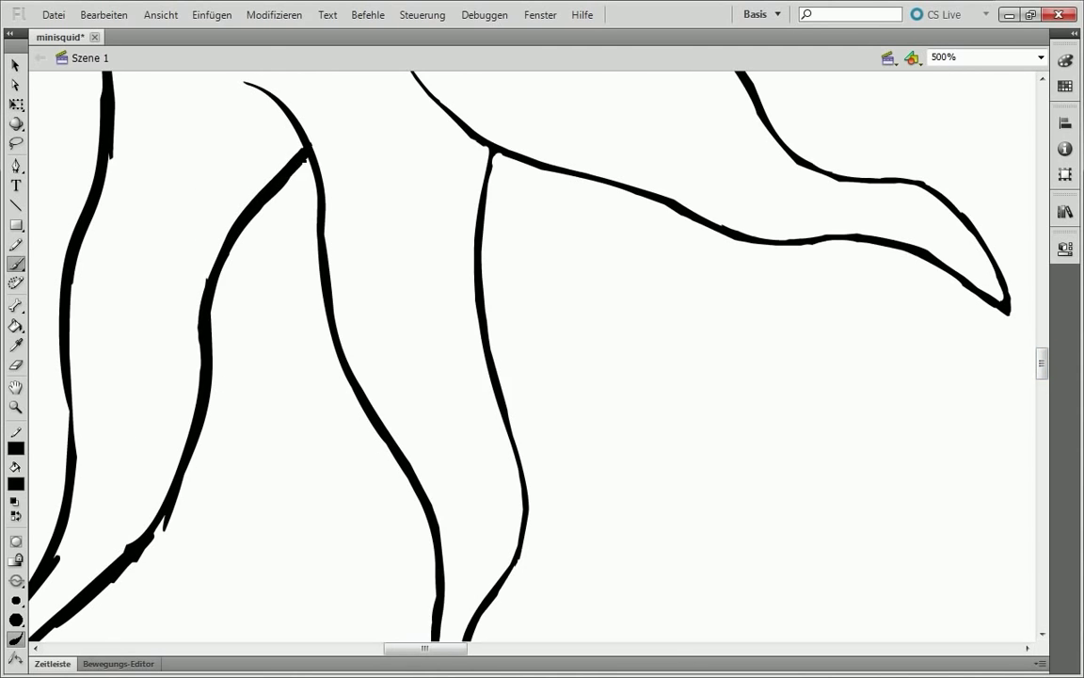
left_click_drag(455, 649, 487, 648)
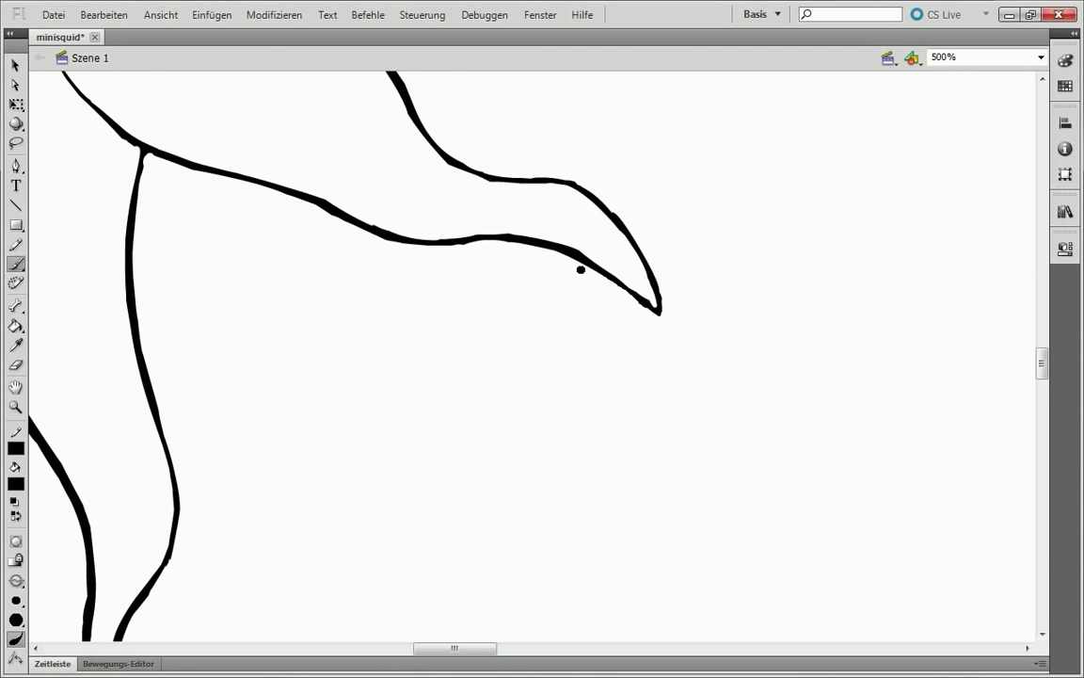
left_click(581, 269, "alt")
left_click(590, 297)
left_click(537, 420)
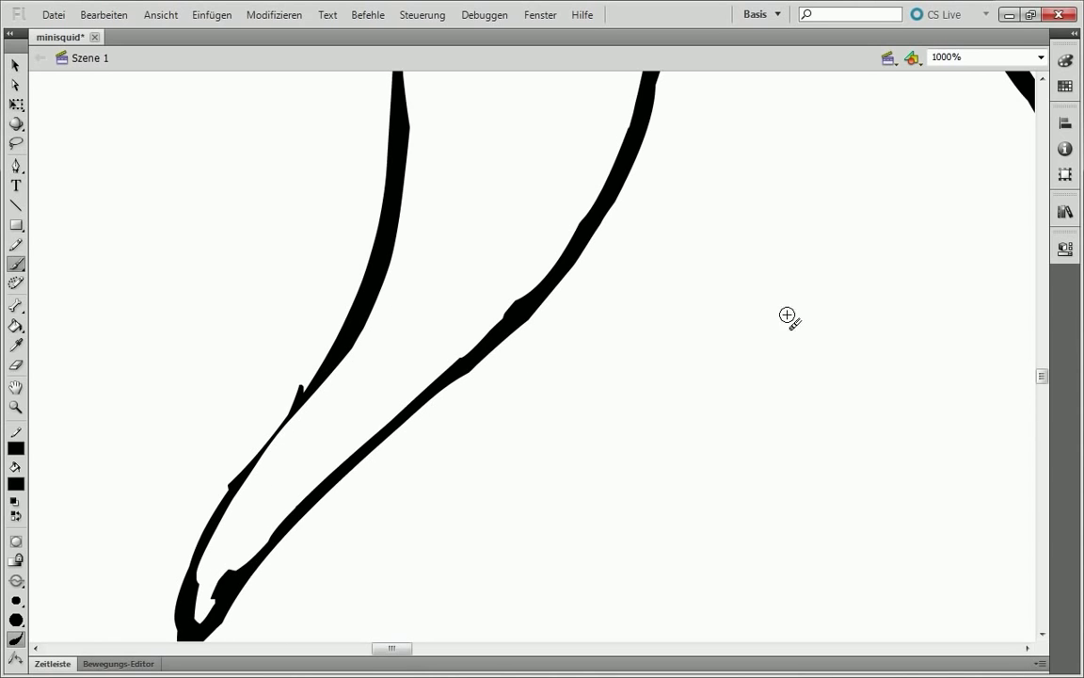
scroll(787, 314, "down", 2)
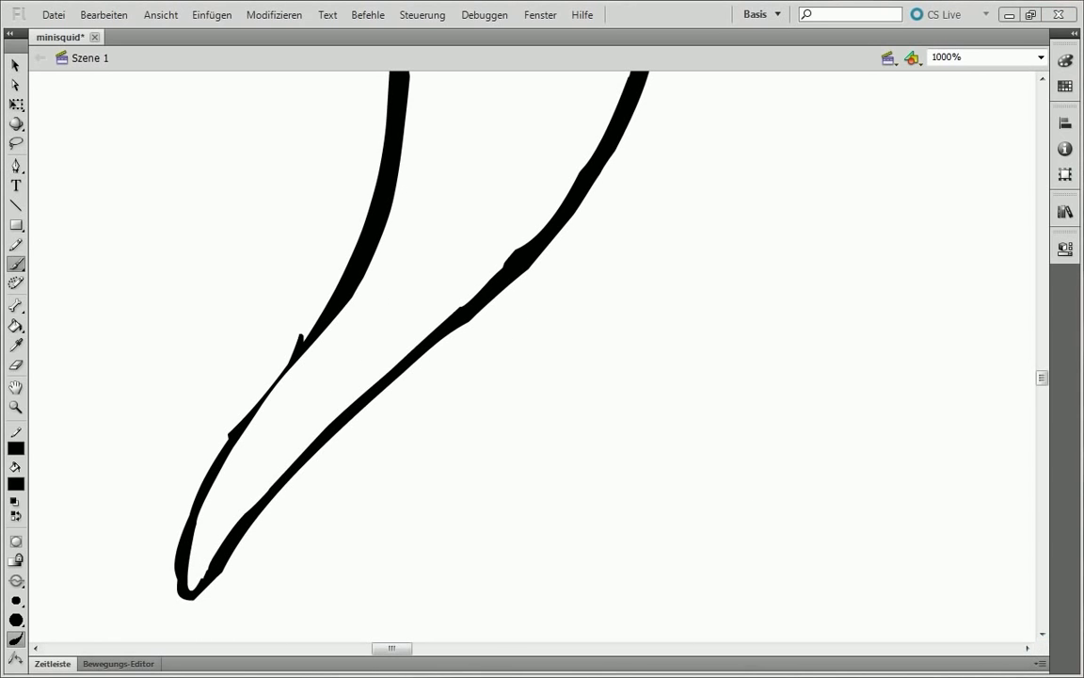
left_click_drag(299, 336, 188, 593)
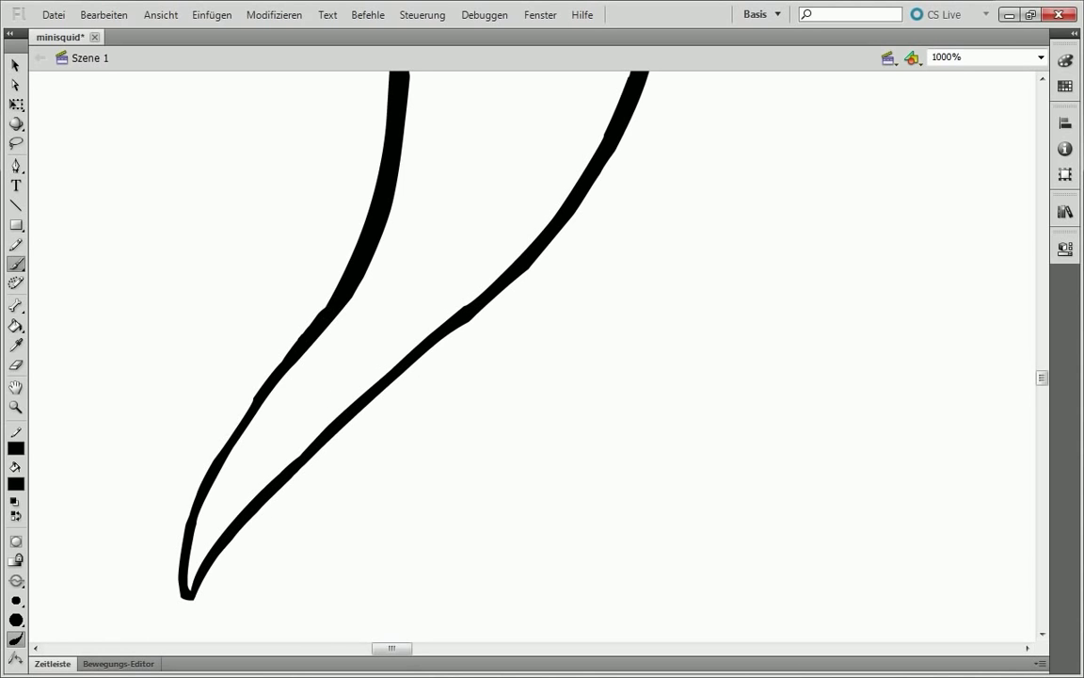
Smooth the left curve's rough edges and thin the diagonal tentacle stroke.
scroll(414, 276, "up", 5)
scroll(653, 442, "down", 3)
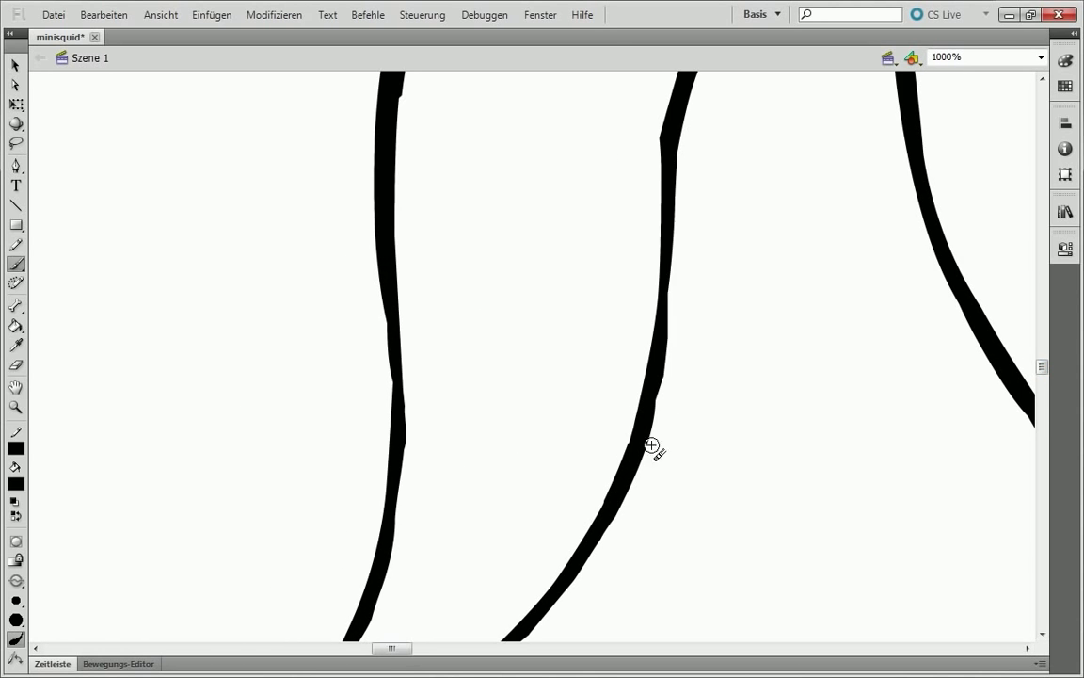
scroll(1026, 368, "down", 3)
key("z")
left_click(750, 434, "alt")
left_click(15, 264)
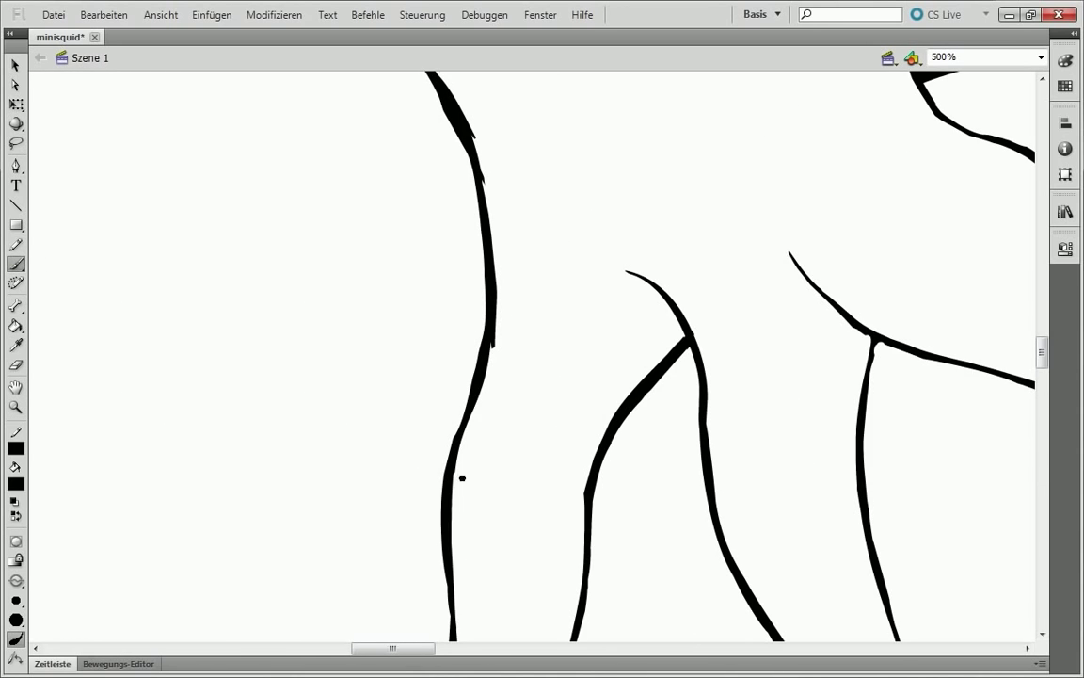
left_click_drag(482, 179, 491, 359)
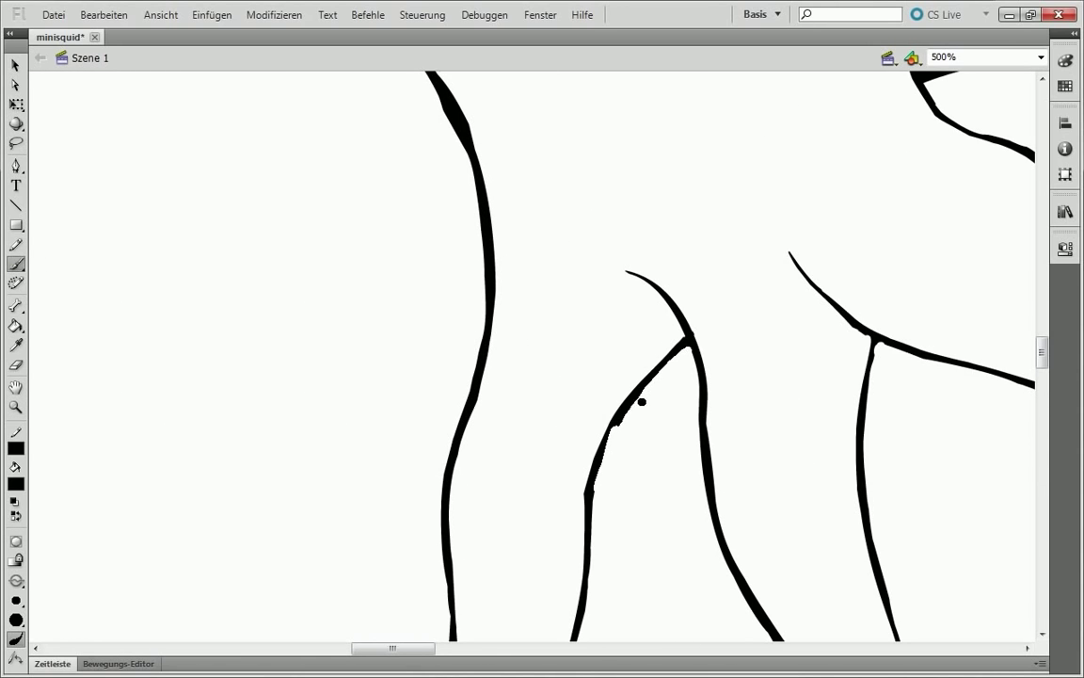
left_click_drag(687, 343, 607, 428)
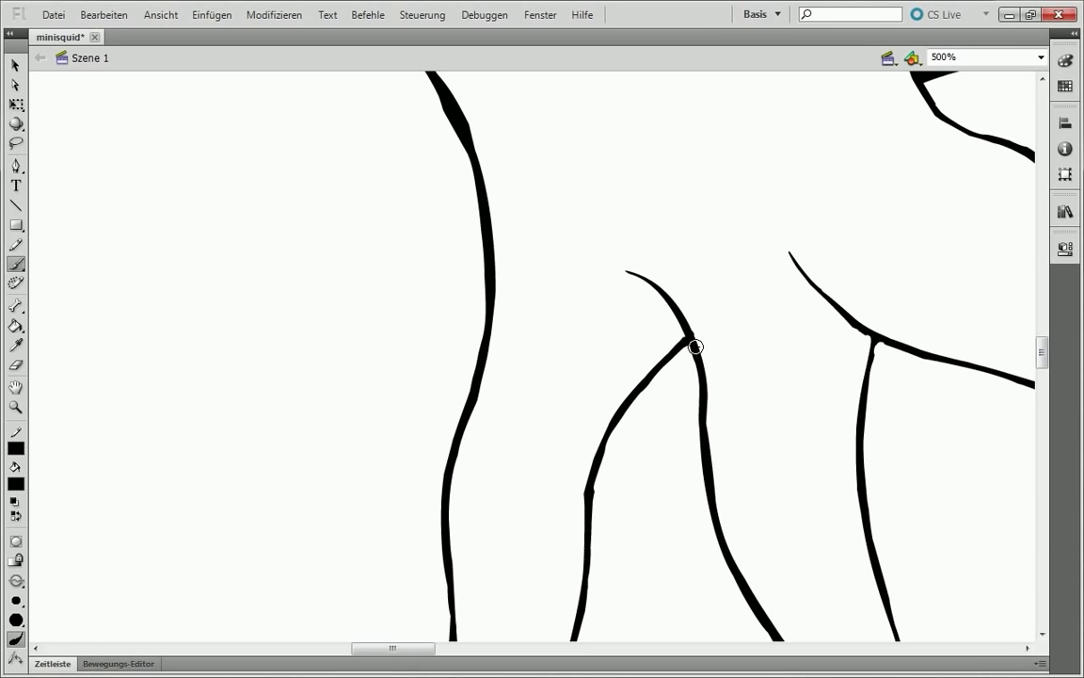
Thicken the thin stroke just right of the stroke junction.
key("ctrl+=")
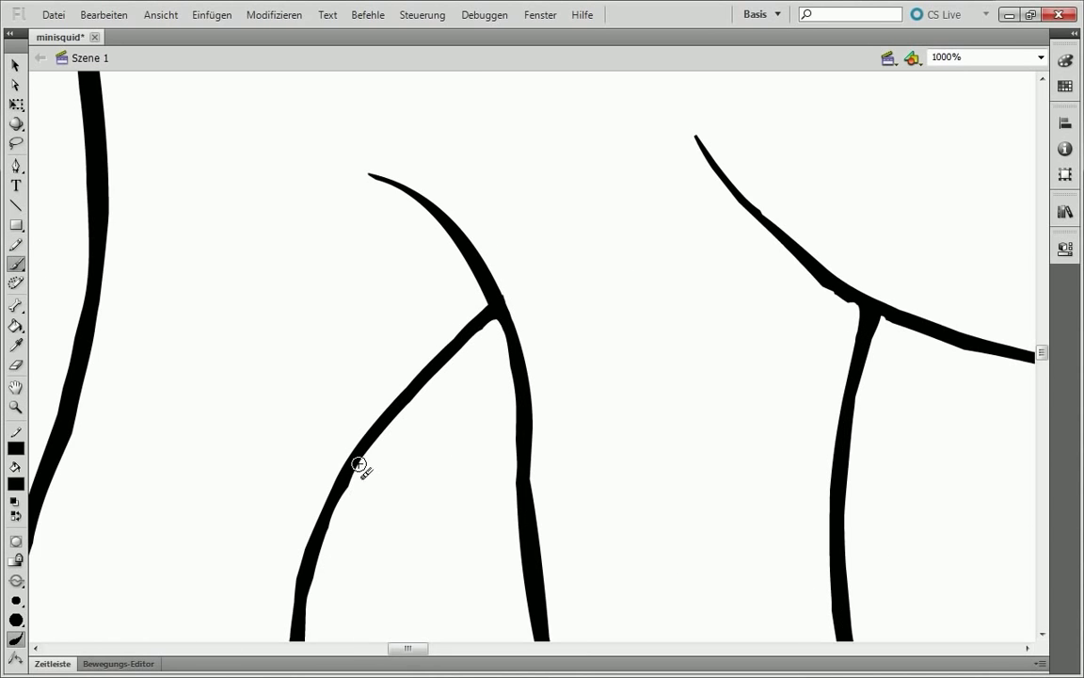
scroll(359, 460, "down", 5)
scroll(533, 259, "up", 4)
key("z")
scroll(523, 384, "down", 5)
key("ctrl+minus")
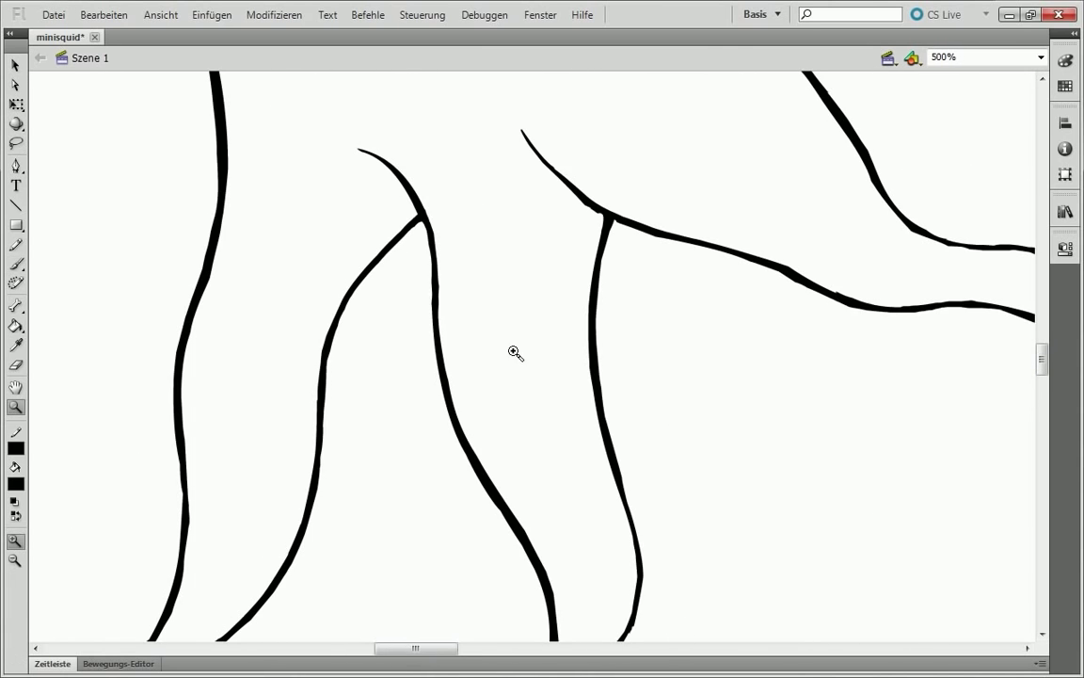
key("b")
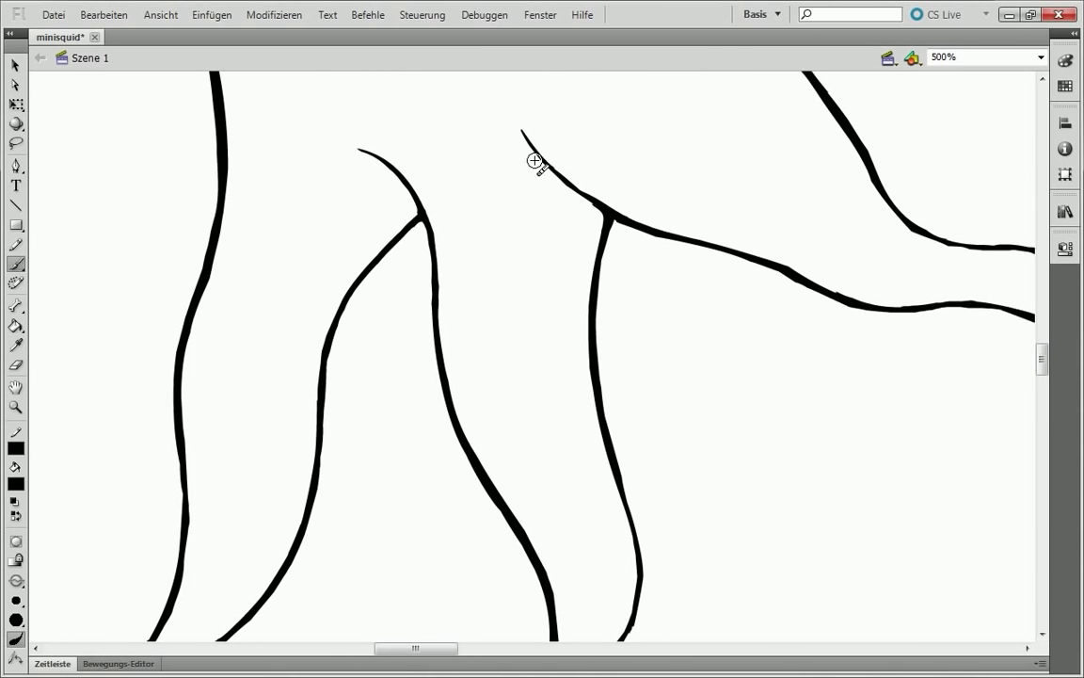
left_click_drag(633, 217, 658, 230)
Smooth away the jagged bump in the left tentacle stroke.
key("ctrl+plus")
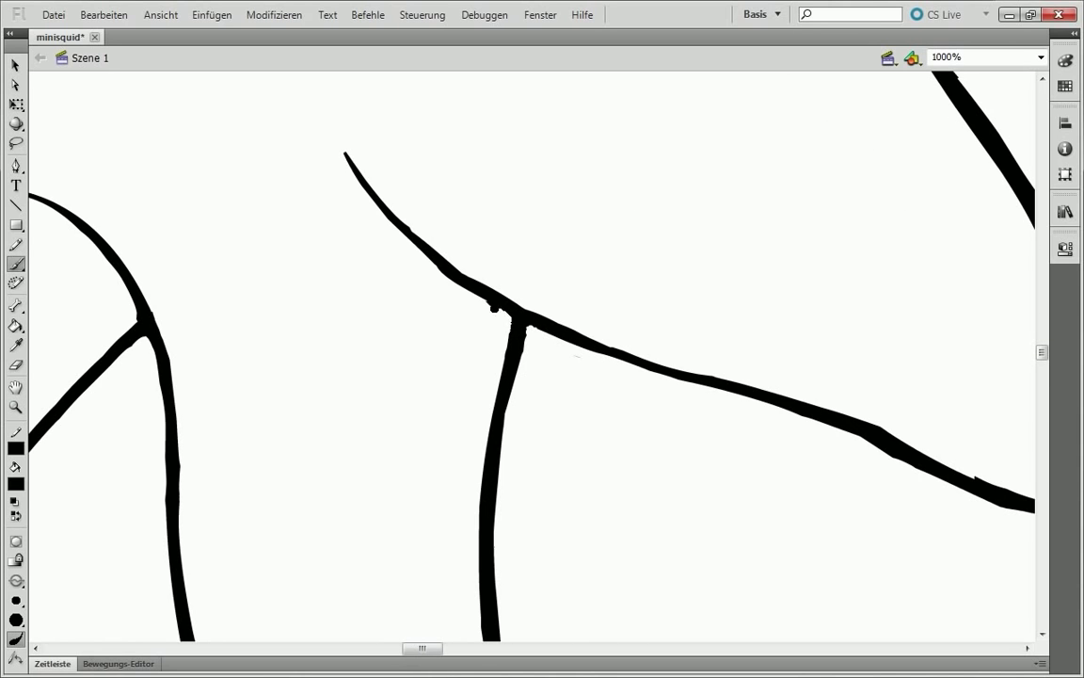
scroll(497, 331, "down", 3)
scroll(496, 331, "down", 2)
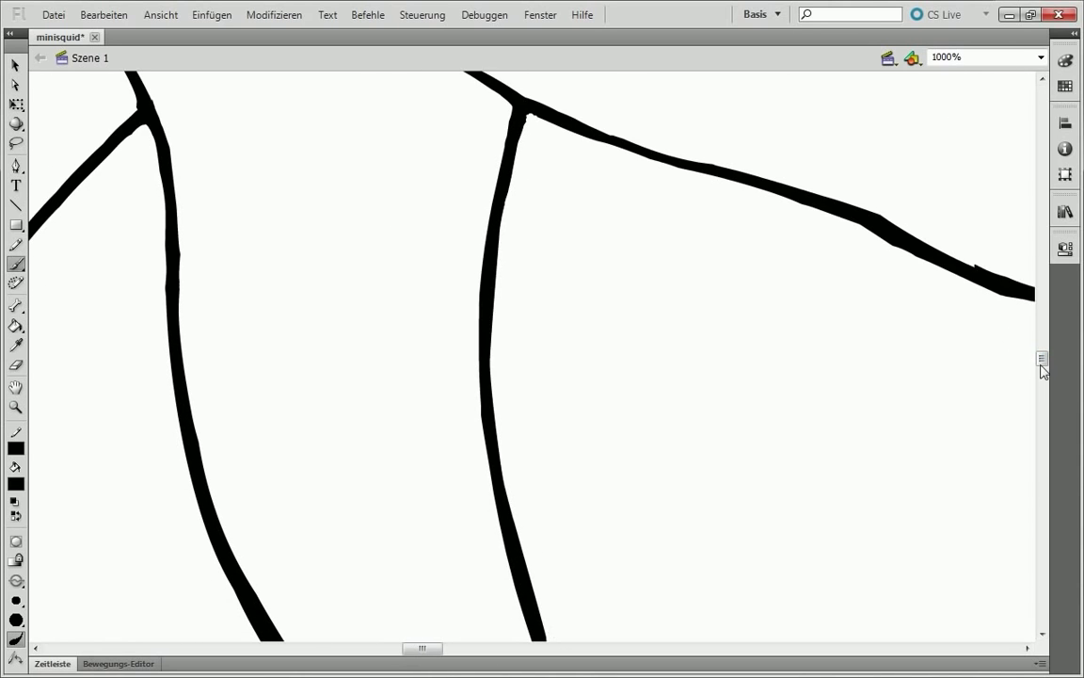
scroll(486, 339, "down", 3)
scroll(199, 133, "down", 3)
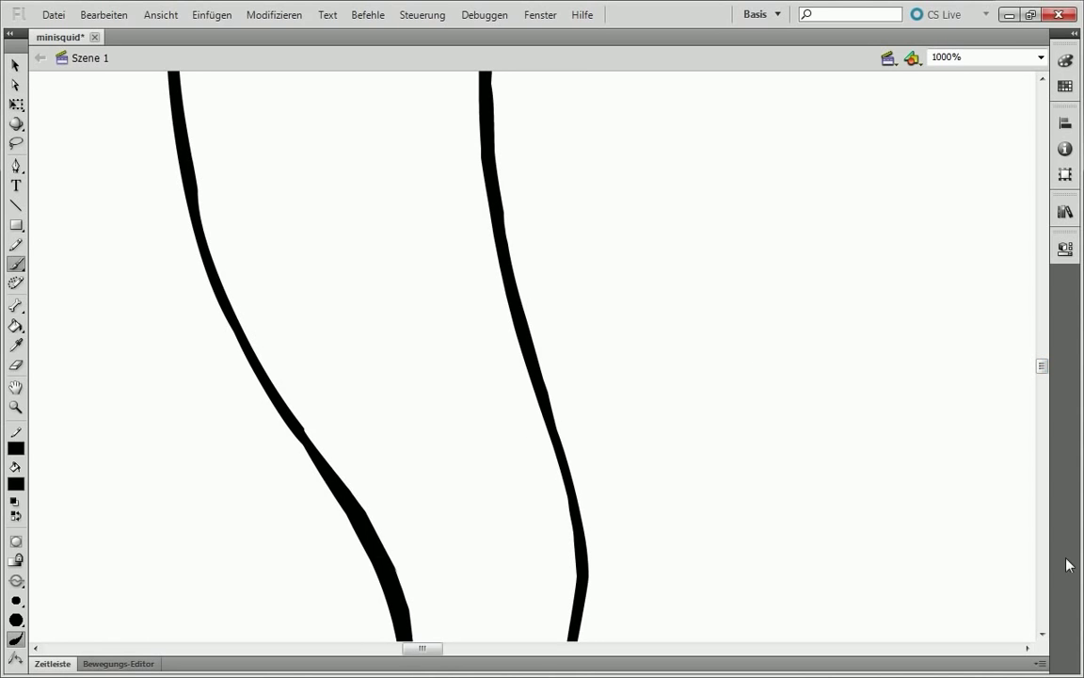
scroll(531, 356, "down", 2)
left_click_drag(240, 236, 293, 372)
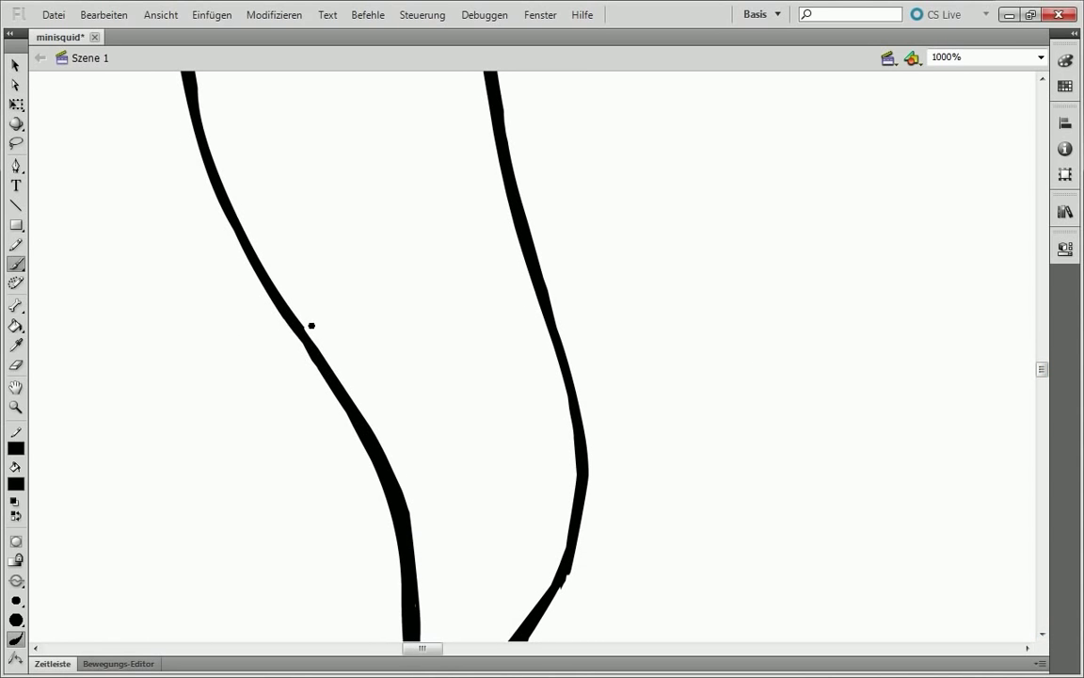
Even out the left and right strokes near the tip, thinning and thickening where needed.
scroll(311, 326, "down", 5)
left_click_drag(438, 557, 539, 382)
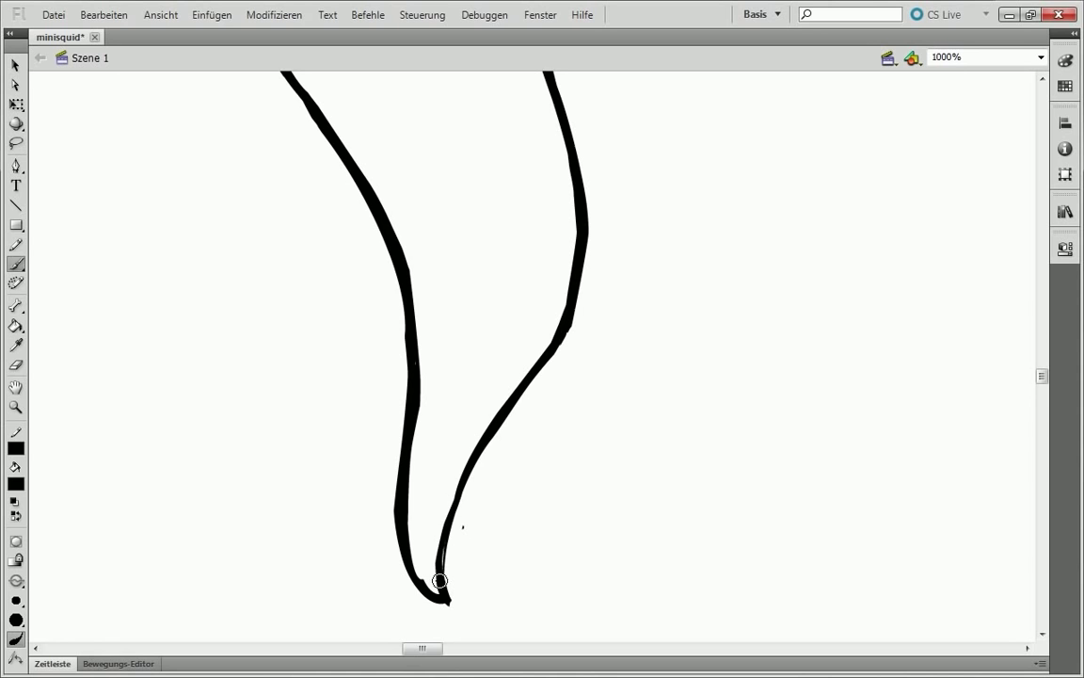
left_click_drag(440, 580, 472, 452)
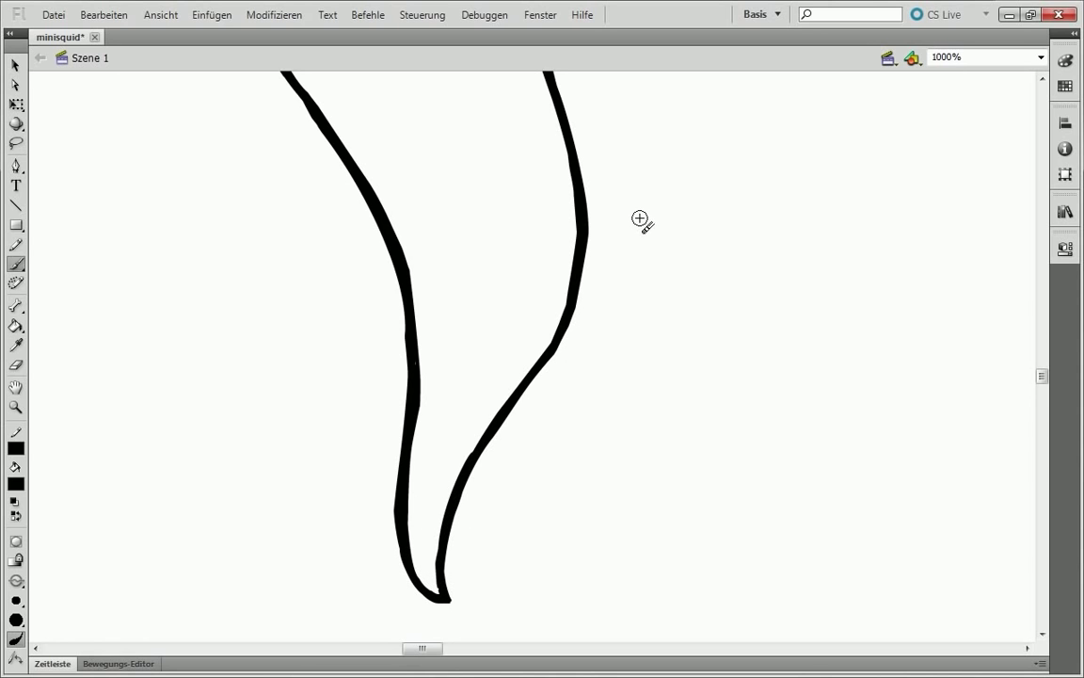
mouse_move(412, 367)
left_mouse_down()
mouse_move(394, 499)
mouse_move(438, 600)
left_mouse_up()
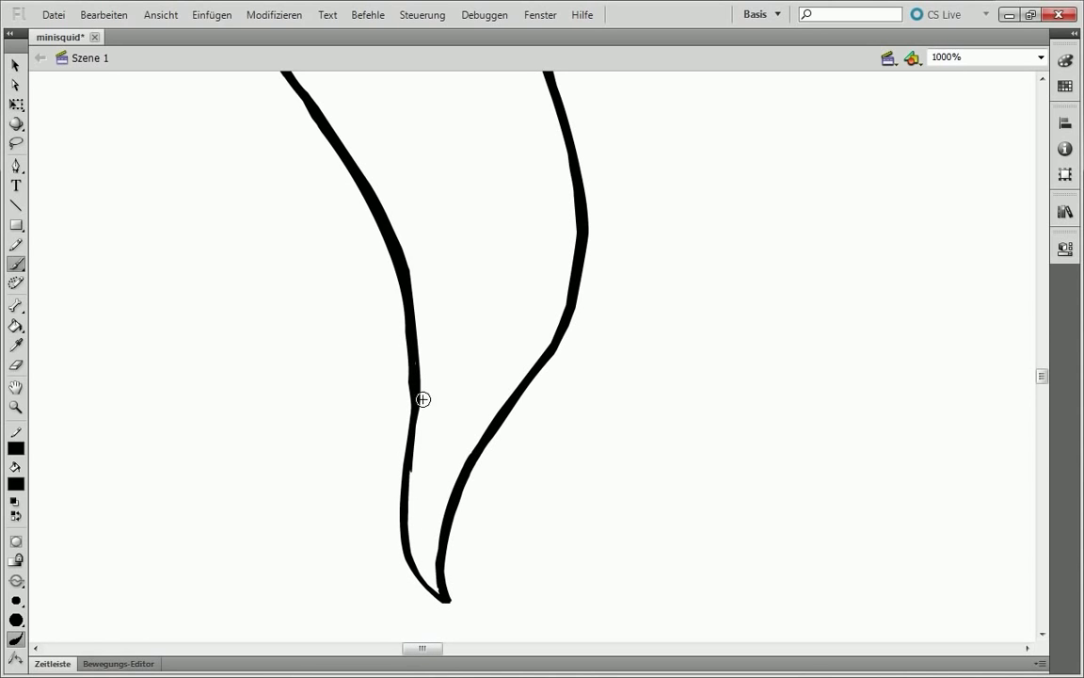
mouse_move(401, 463)
left_mouse_down()
mouse_move(346, 138)
mouse_move(283, 80)
left_mouse_up()
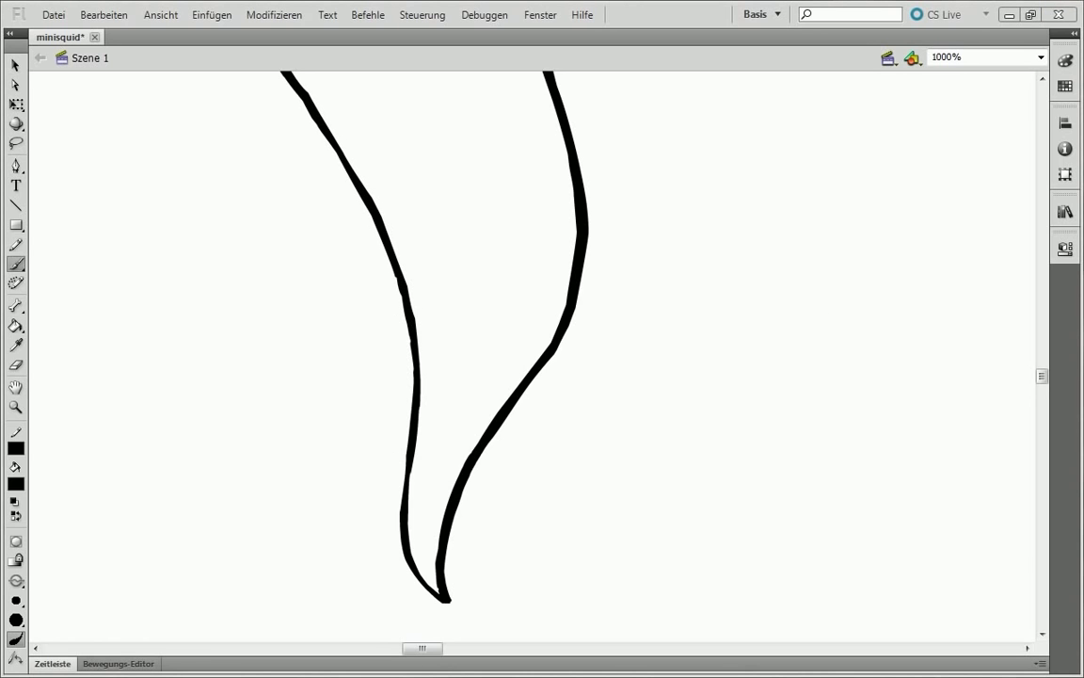
left_click_drag(408, 452, 405, 489)
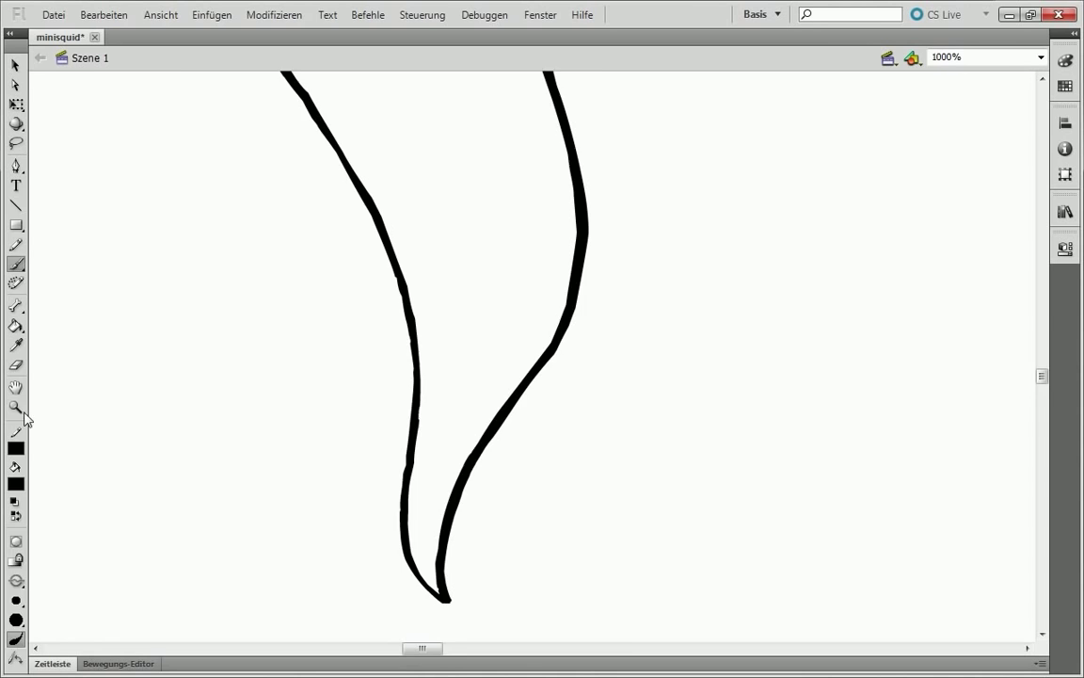
Zoom in on the squid's arm and undo the last brush touch-up there.
scroll(476, 321, "left", 2)
scroll(476, 322, "up", 1)
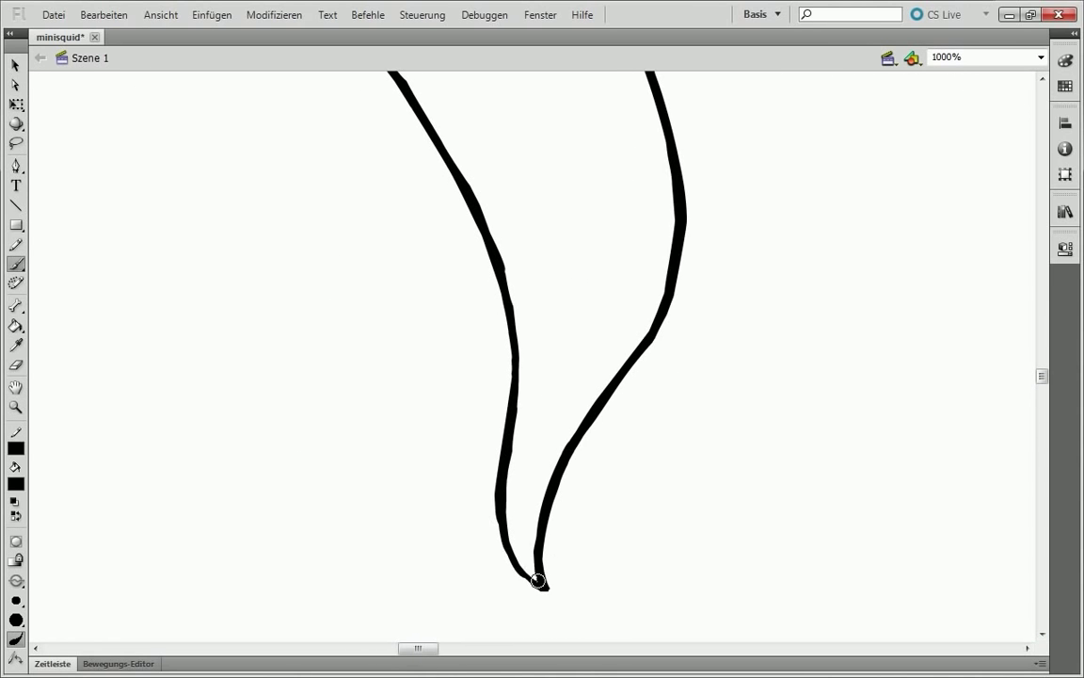
left_click(663, 305, "alt")
left_click(564, 386)
key("ctrl+z")
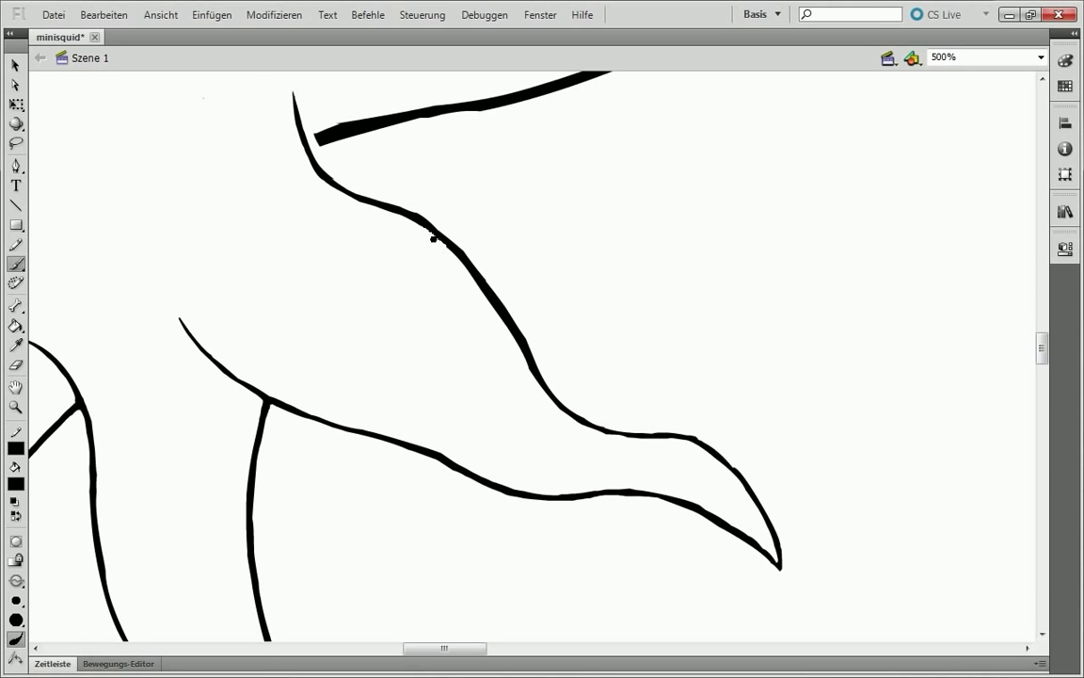
Undo another rough arm touch-up and zoom in on the long upper arm.
key("ctrl+z")
key("z")
left_click(738, 470, "alt")
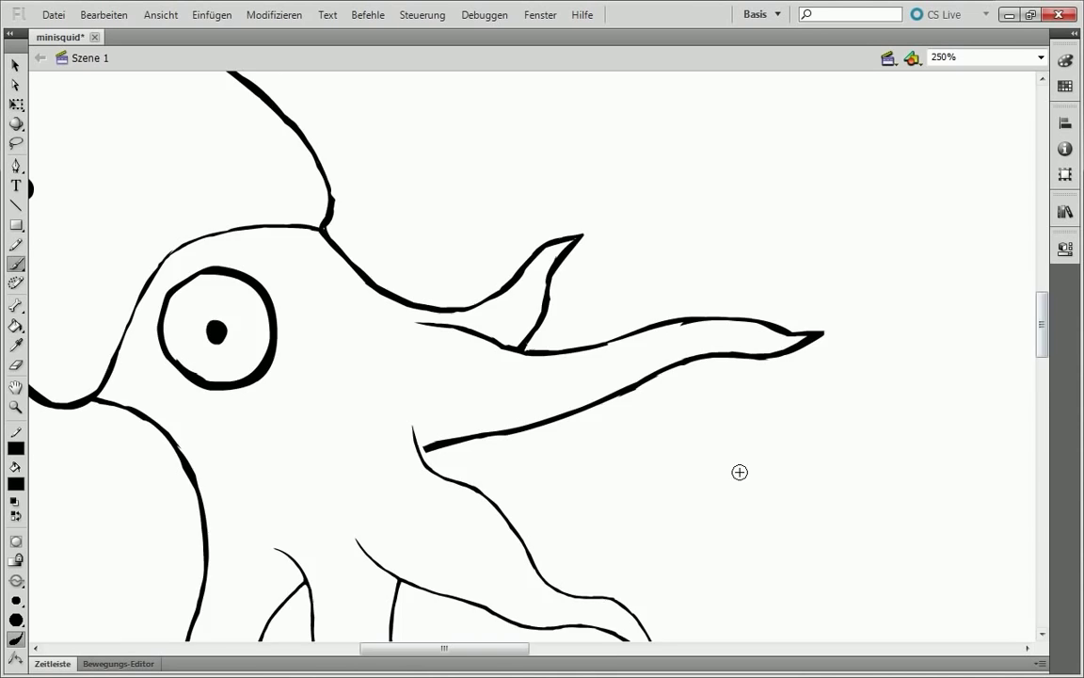
left_click(542, 380)
left_click(746, 359)
left_click(16, 264)
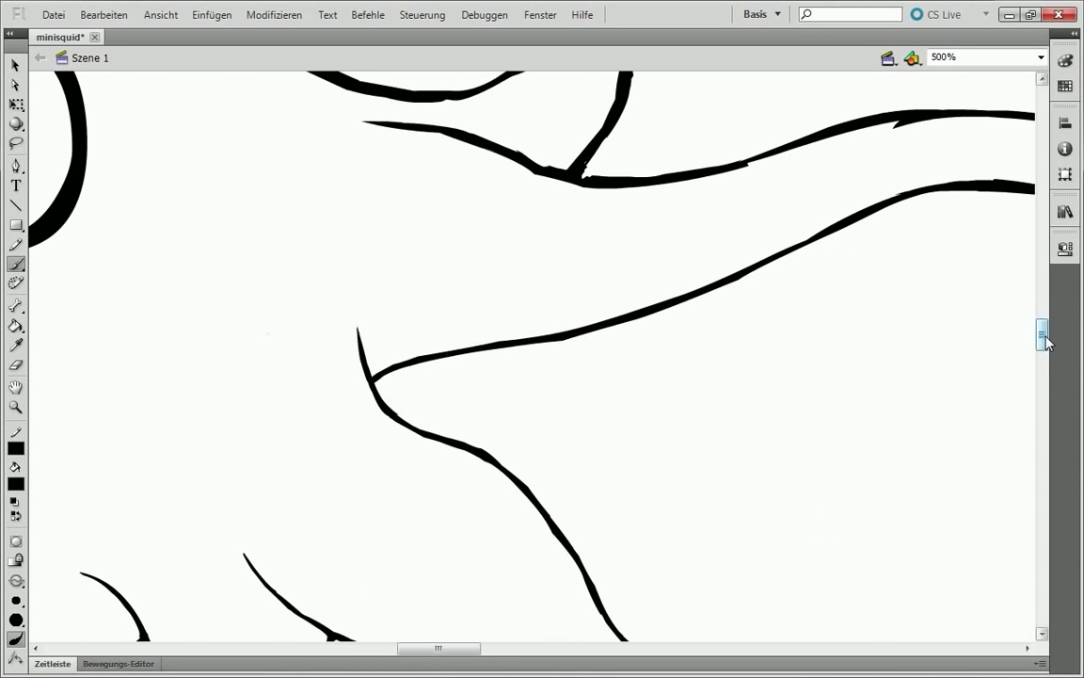
scroll(392, 368, "up", 5)
scroll(402, 351, "right", 5)
Remove the thick strokes joining the fin and arm along the arm's top edge.
key("ctrl+z")
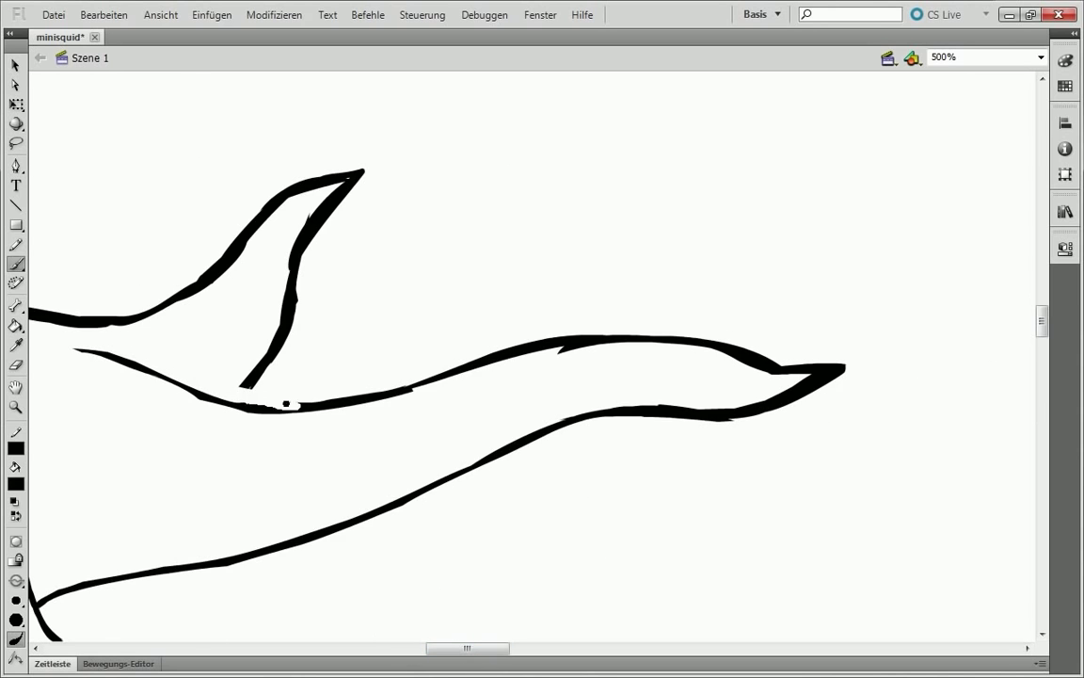
left_click_drag(579, 340, 734, 371)
key("ctrl+z")
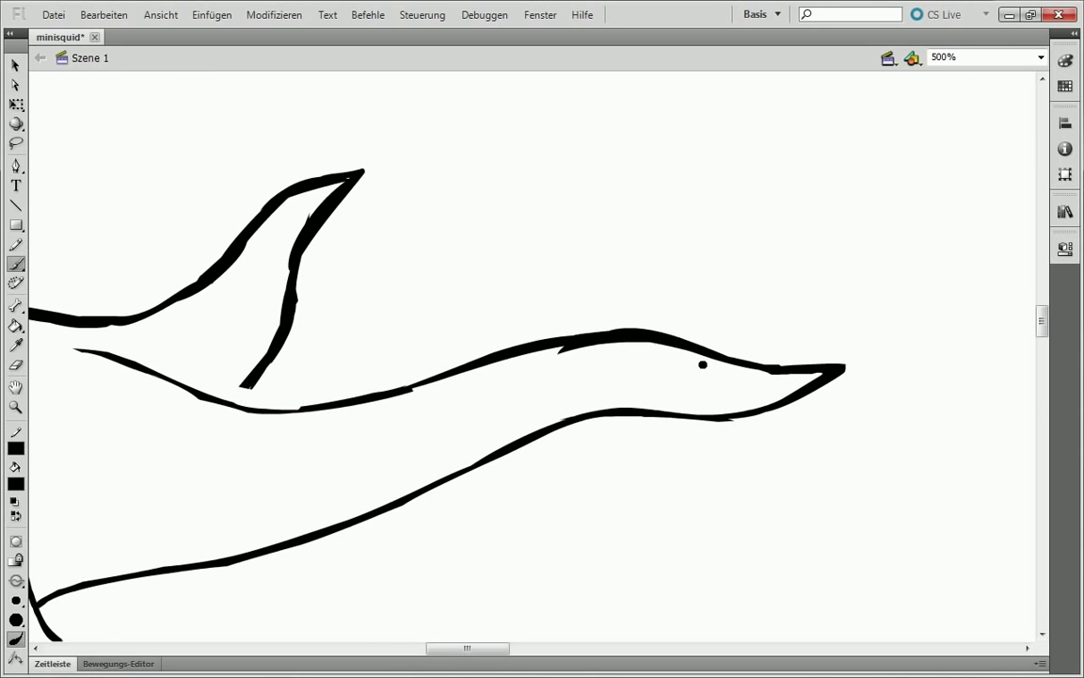
key("ctrl+z")
key("ctrl+z")
key("ctrl+z")
key("ctrl+z")
key("ctrl+z")
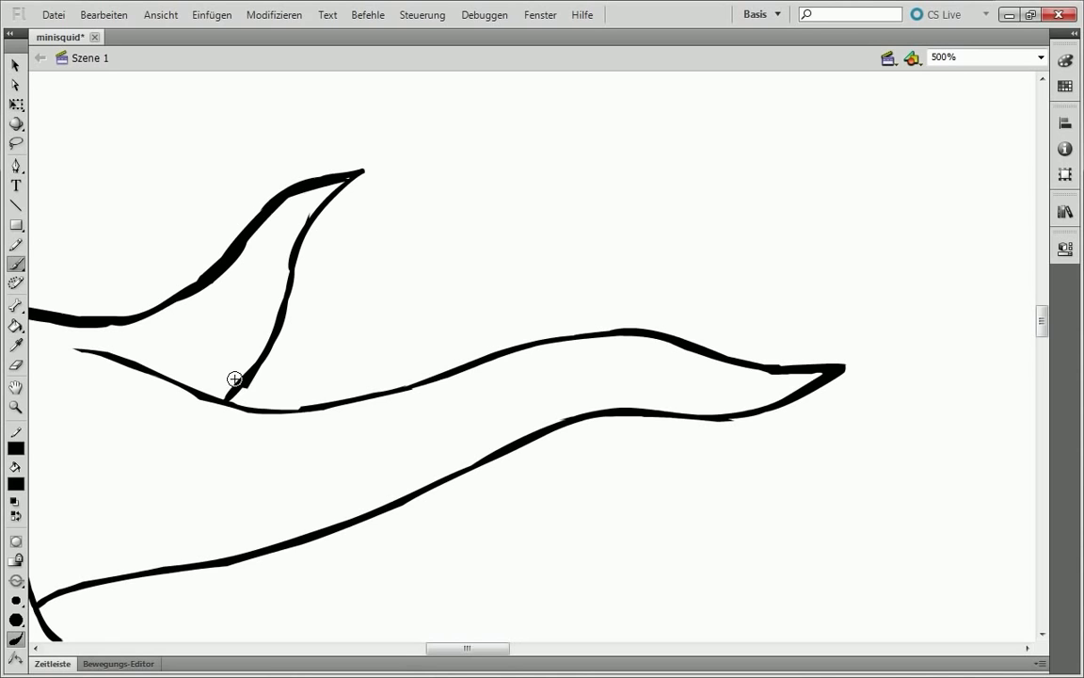
key("ctrl+z")
key("ctrl+z")
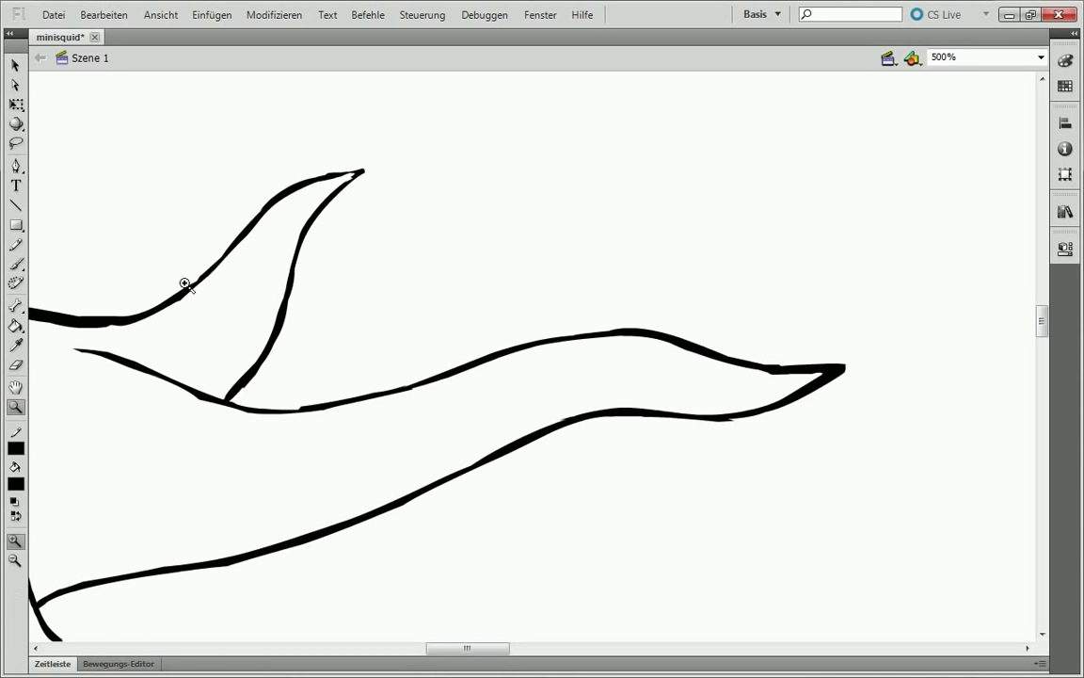
key("ctrl+equal")
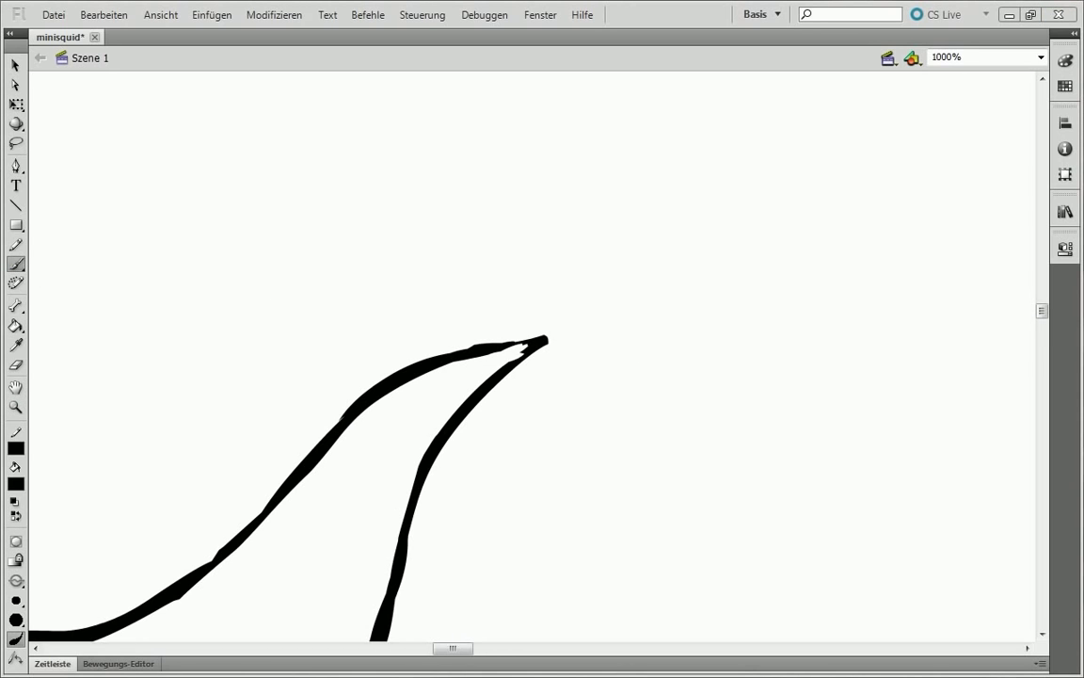
scroll(391, 423, "down", 3)
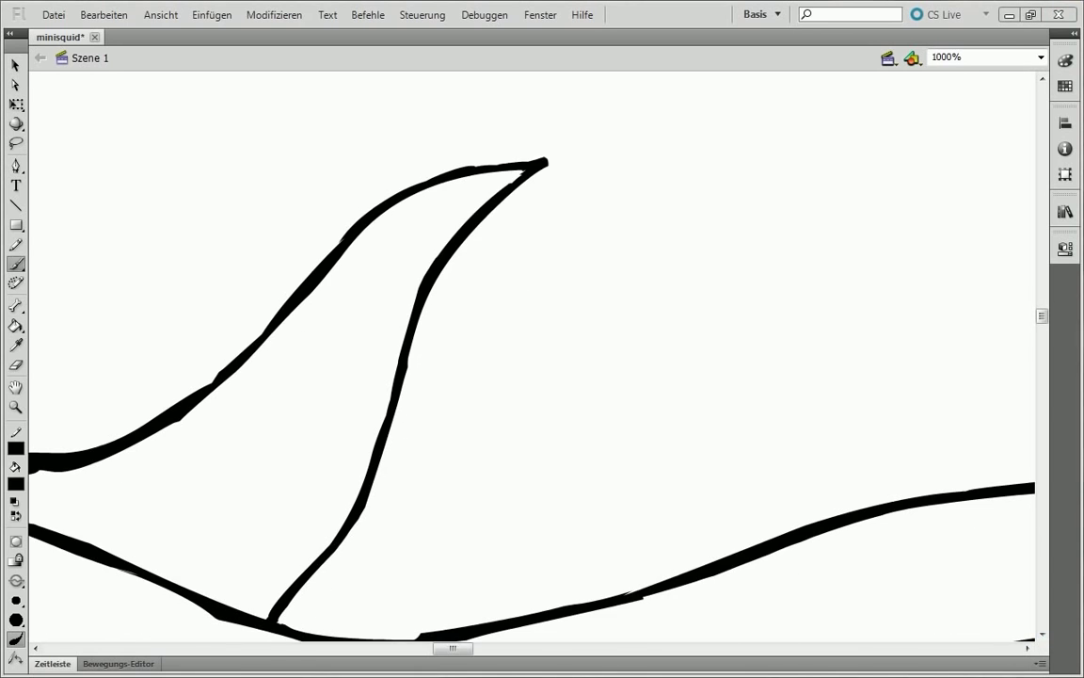
Undo the rough fin pieces and repaint the fin's upper curve as a smoother line.
key("ctrl+z")
key("ctrl+z")
key("ctrl+z")
key("ctrl+z")
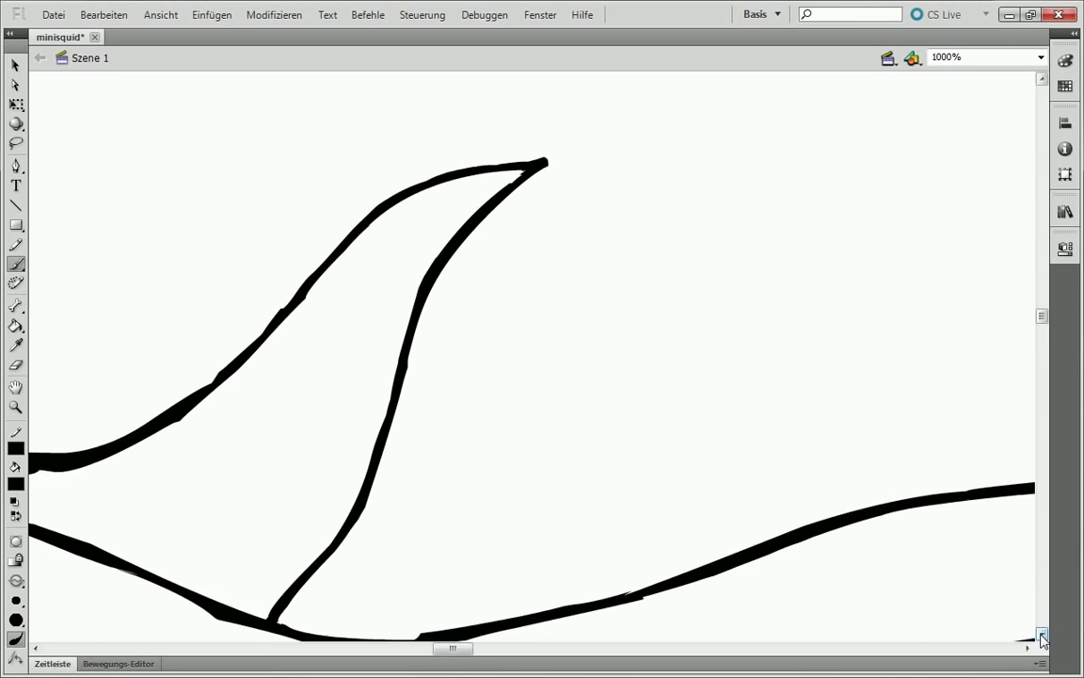
left_click_drag(484, 160, 900, 84)
key("ctrl+z")
key("ctrl+z")
key("ctrl+z")
key("ctrl+z")
key("ctrl+z")
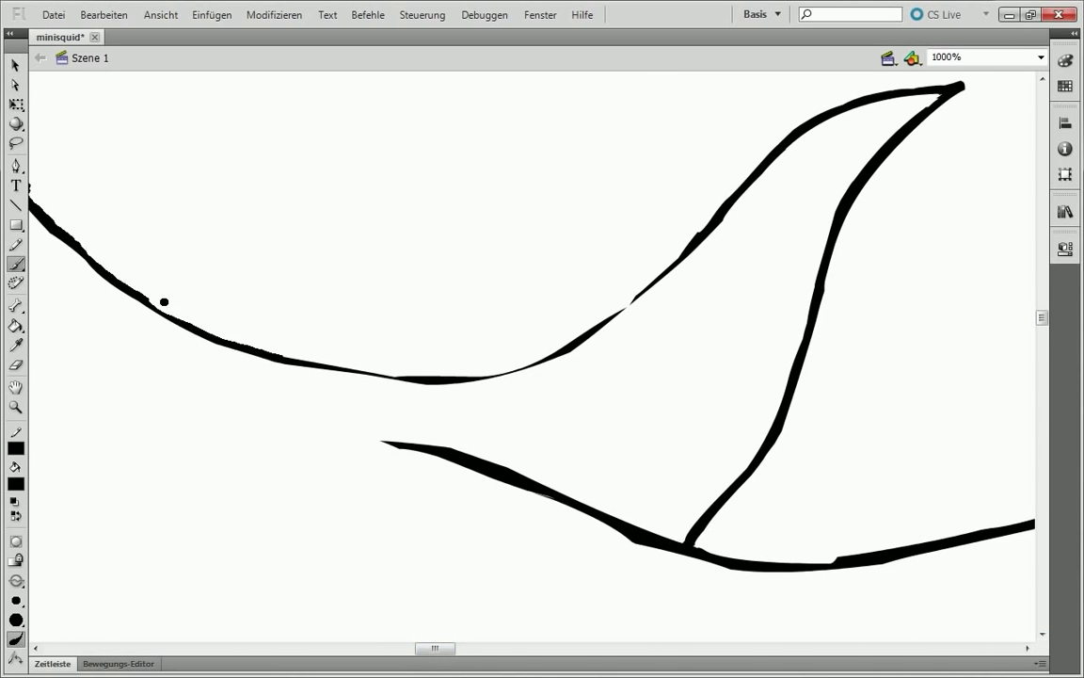
key("ctrl+z")
left_click_drag(575, 332, 395, 378)
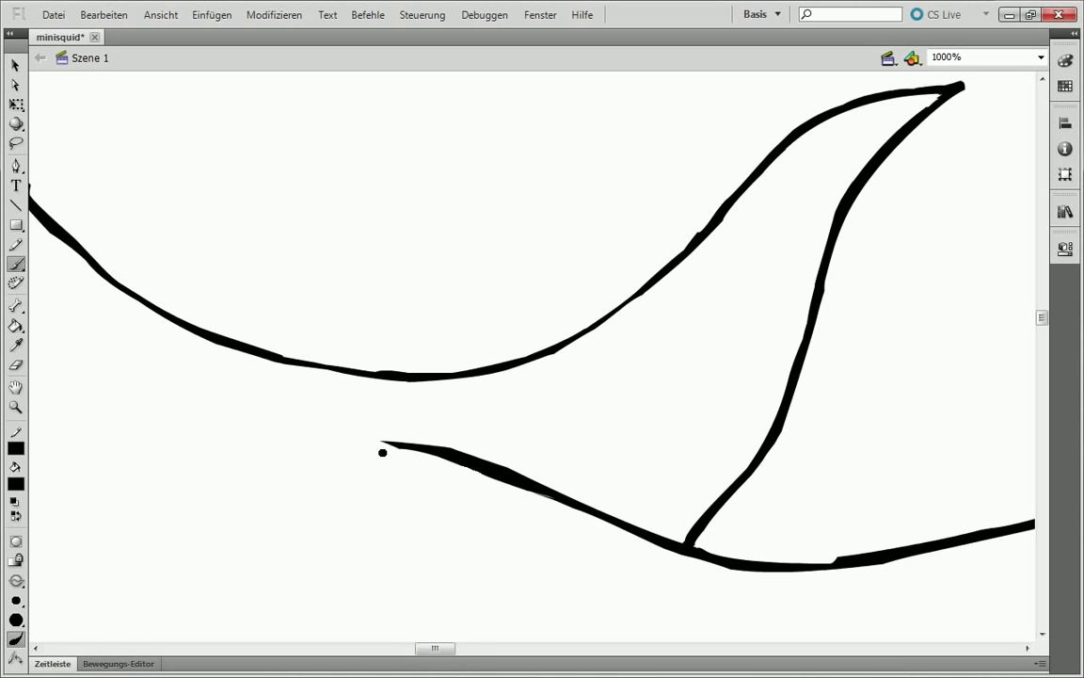
left_click_drag(442, 649, 469, 649)
Undo the rough strokes on the arm's lower and upper edges.
scroll(438, 246, "down", 5)
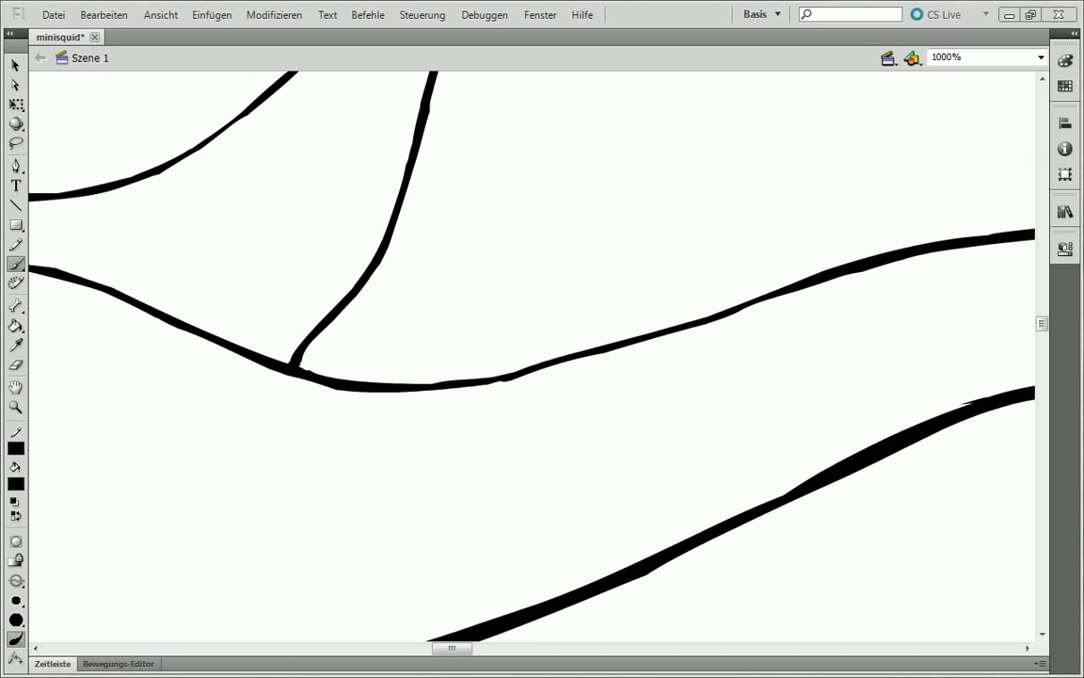
scroll(279, 271, "left", 3)
scroll(74, 259, "right", 5)
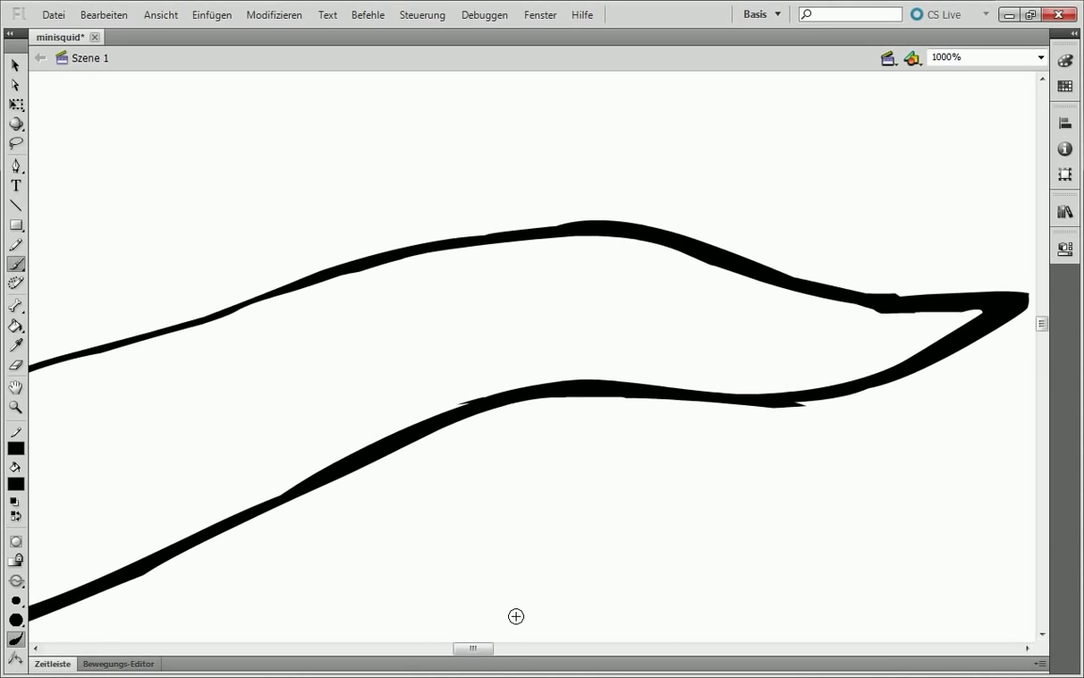
key("ctrl+z")
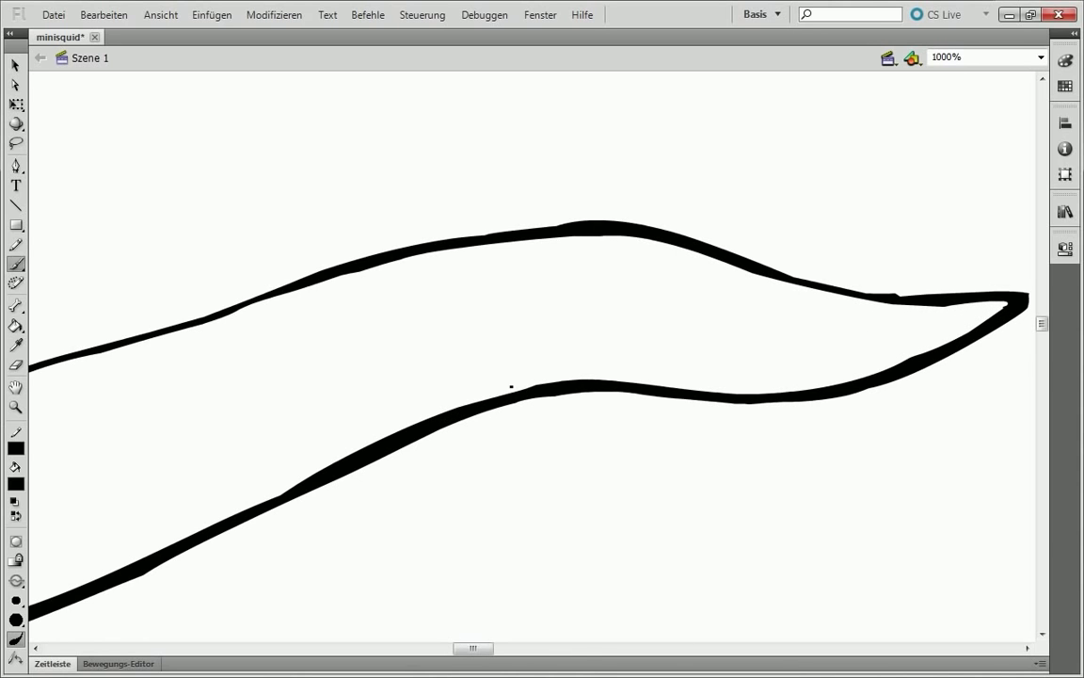
scroll(225, 556, "right", 5)
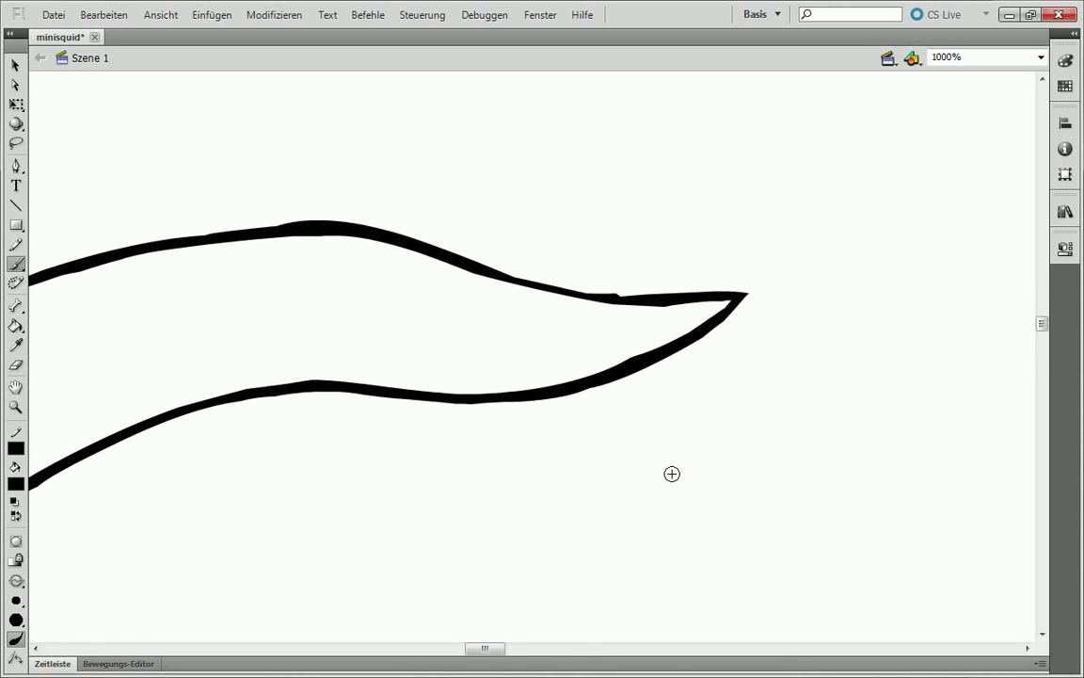
key("ctrl+z")
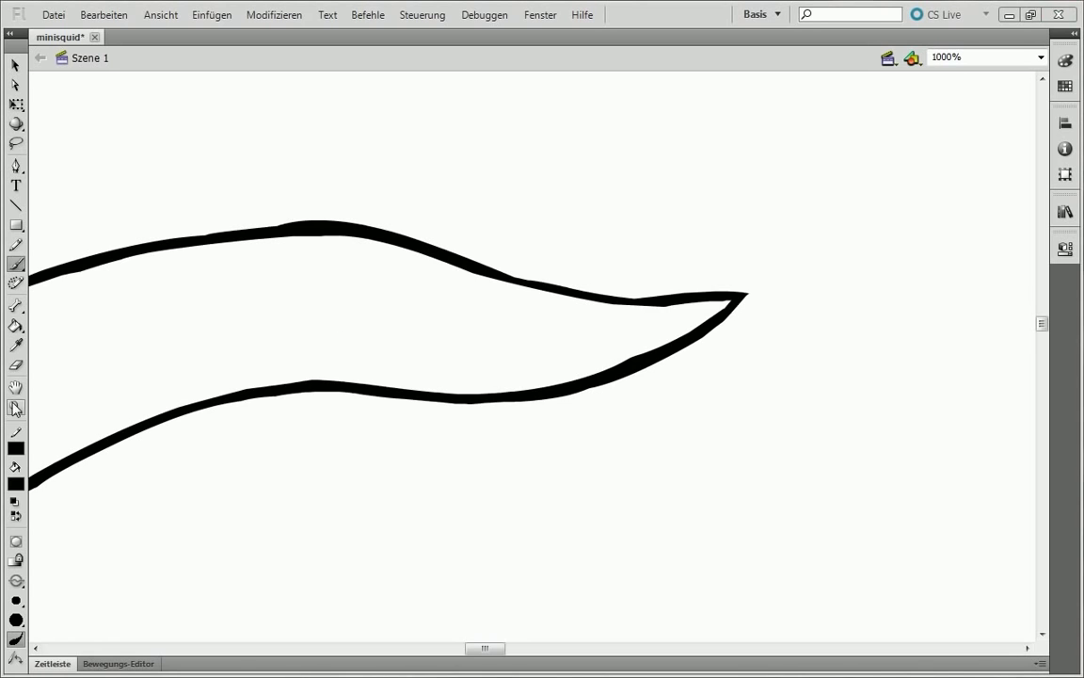
Undo the rough thickened sections and last touch-up on the arm curves.
left_click(68, 305, "alt")
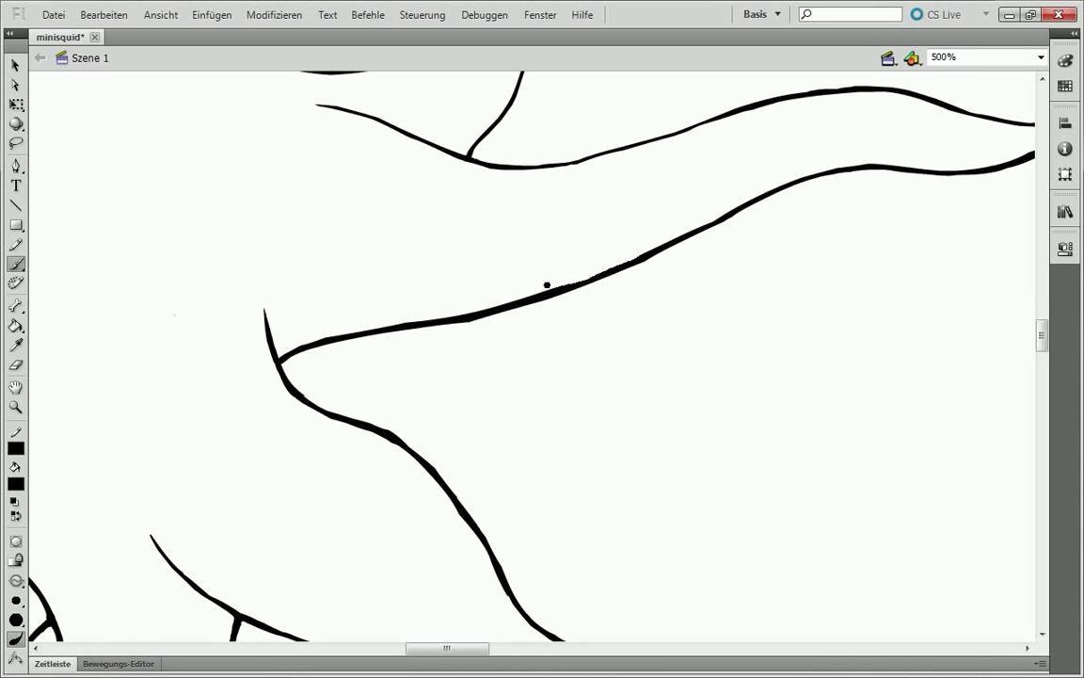
key("ctrl+z")
key("ctrl+z")
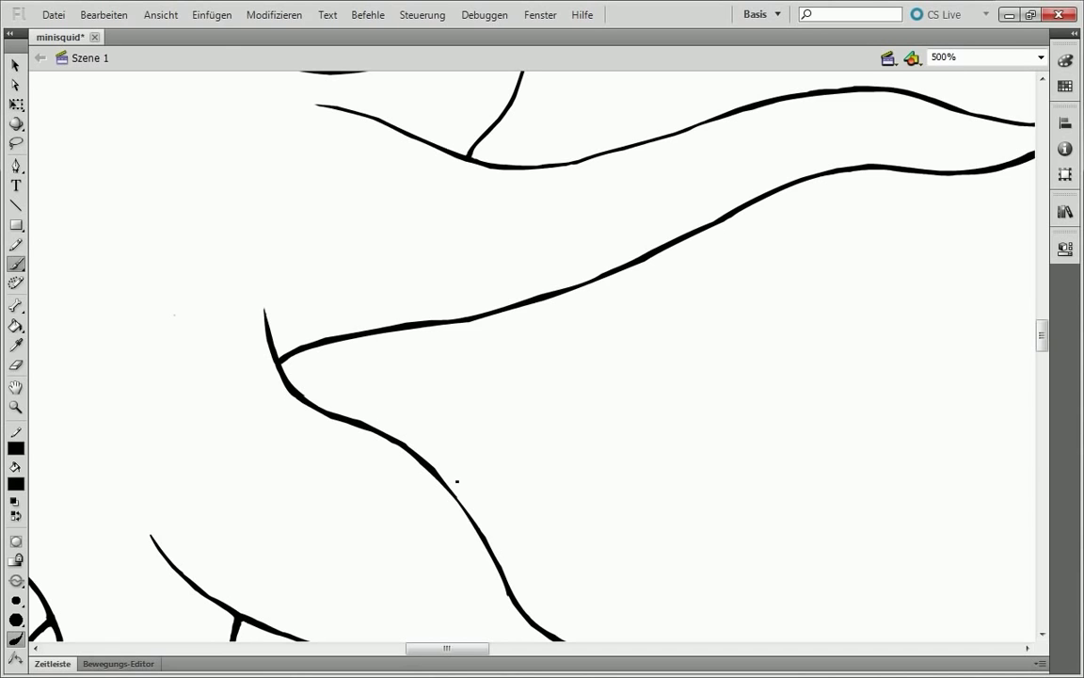
scroll(376, 358, "left", 5)
scroll(503, 317, "down", 3)
scroll(465, 392, "down", 1)
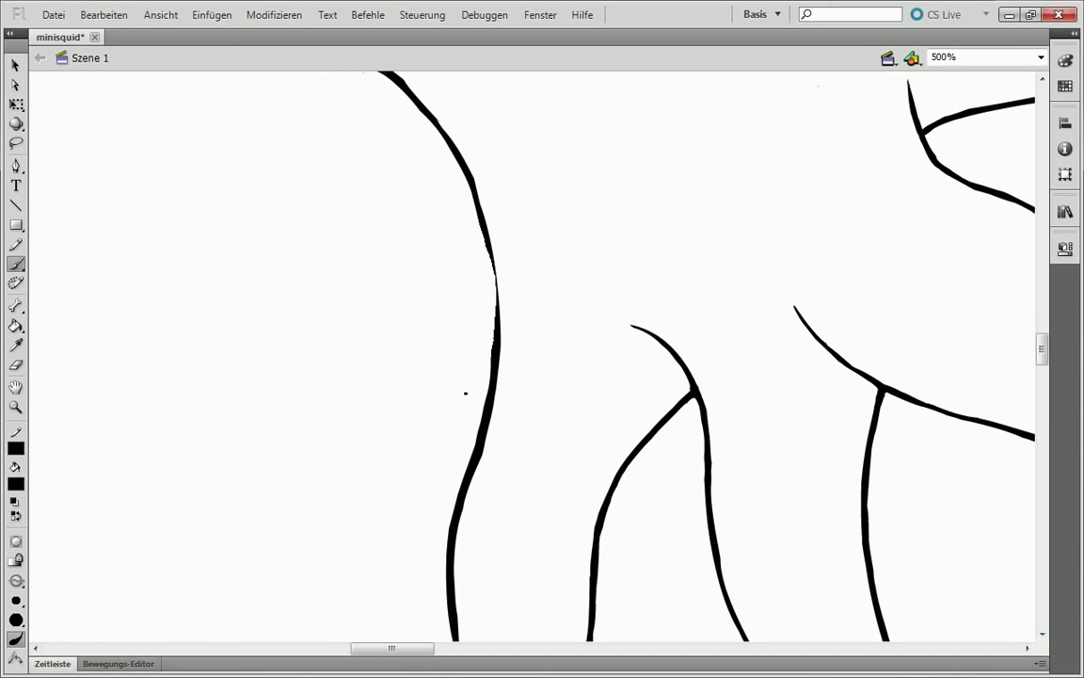
scroll(488, 209, "down", 3)
key("ctrl+z")
Zoom in on the curve junction and touch up a stretch of the curves.
key("ctrl+equal")
key("ctrl+equal")
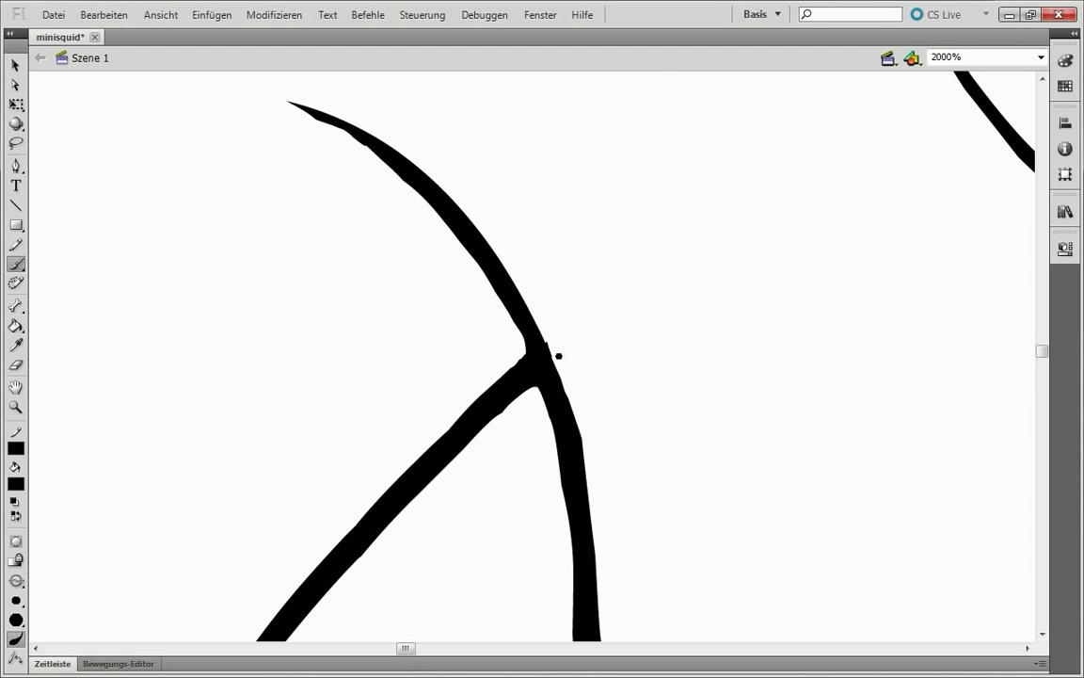
key("ctrl+minus")
key("ctrl+minus")
key("ctrl+equal")
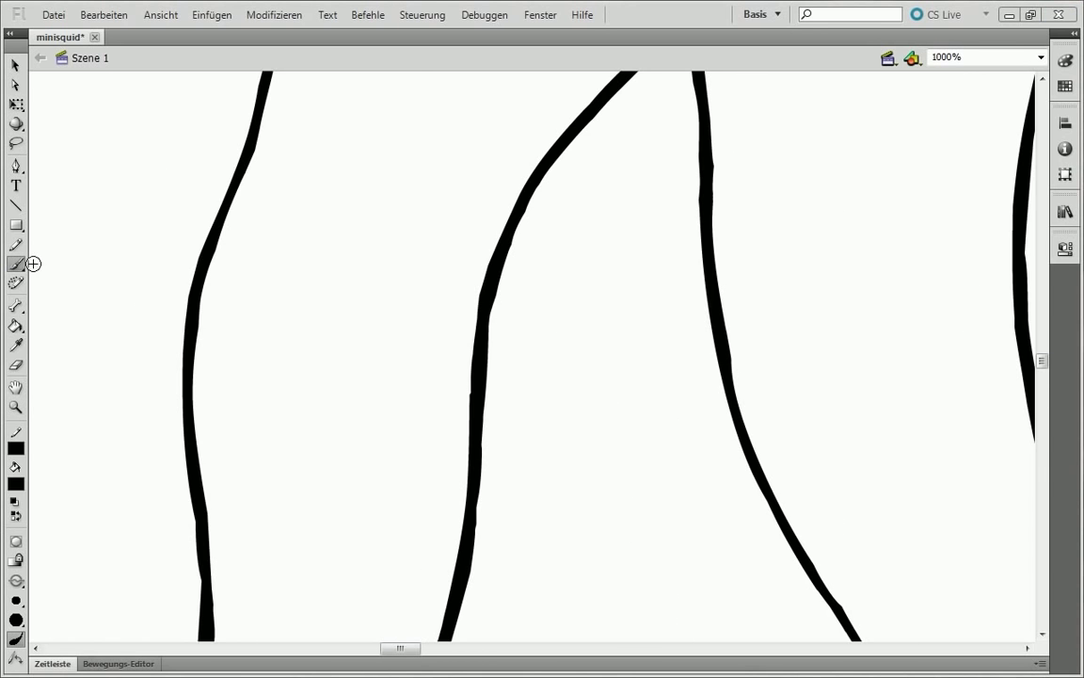
scroll(941, 391, "down", 5)
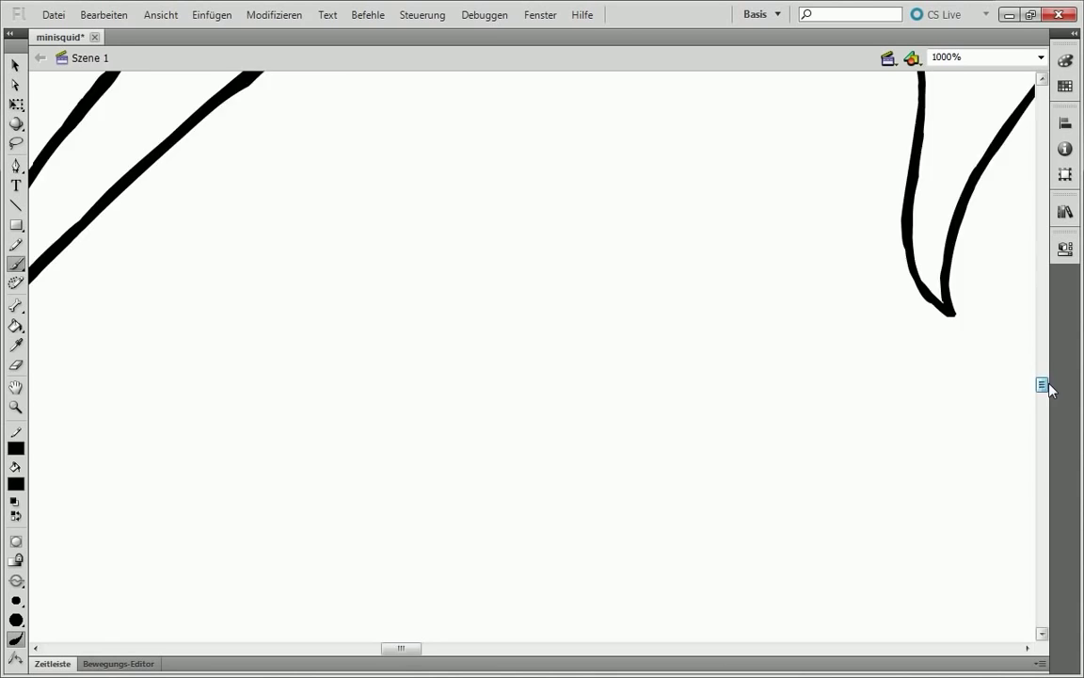
scroll(752, 329, "up", 3)
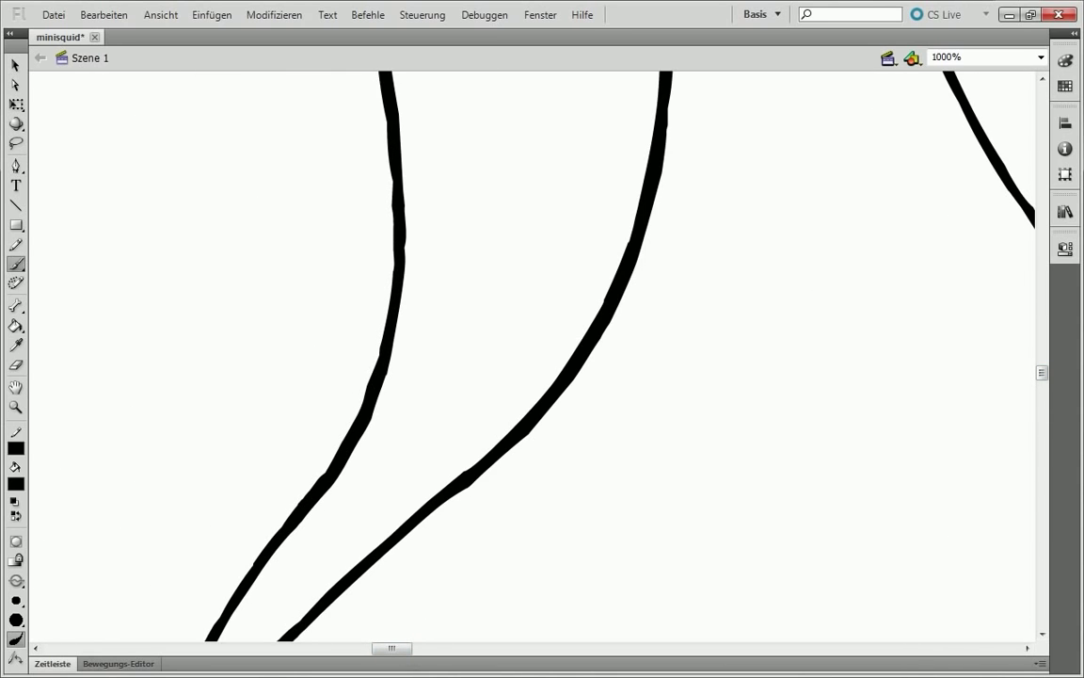
left_click_drag(563, 205, 440, 346)
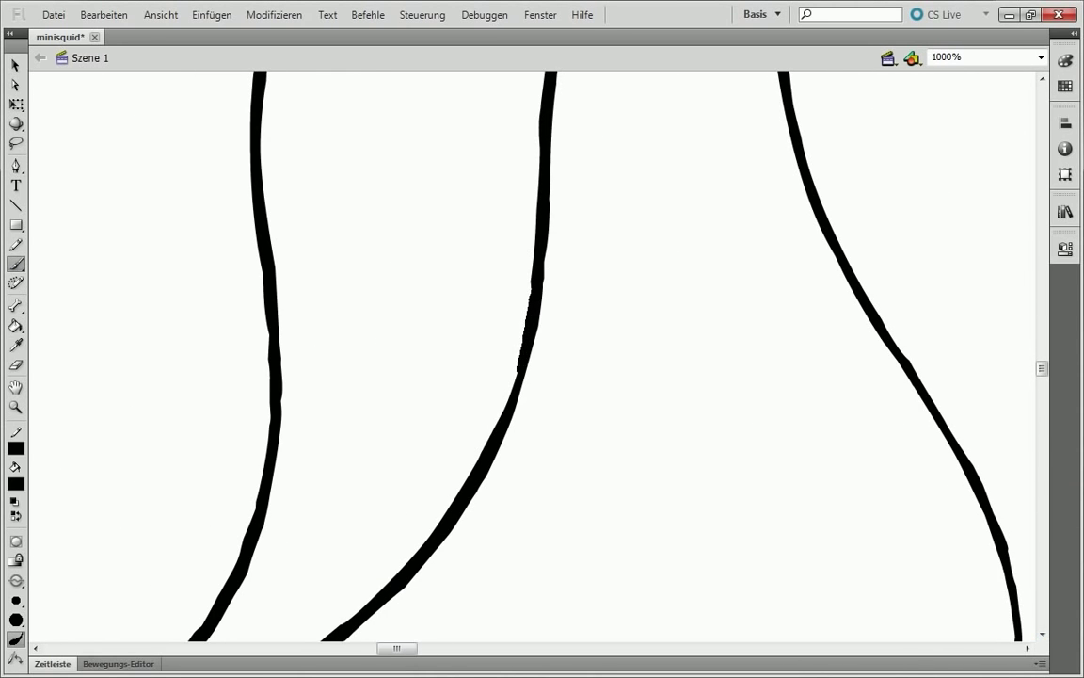
Retrace one tentacle's outline with a smoother brush stroke.
key("ctrl+1")
left_click_drag(641, 406, 518, 352)
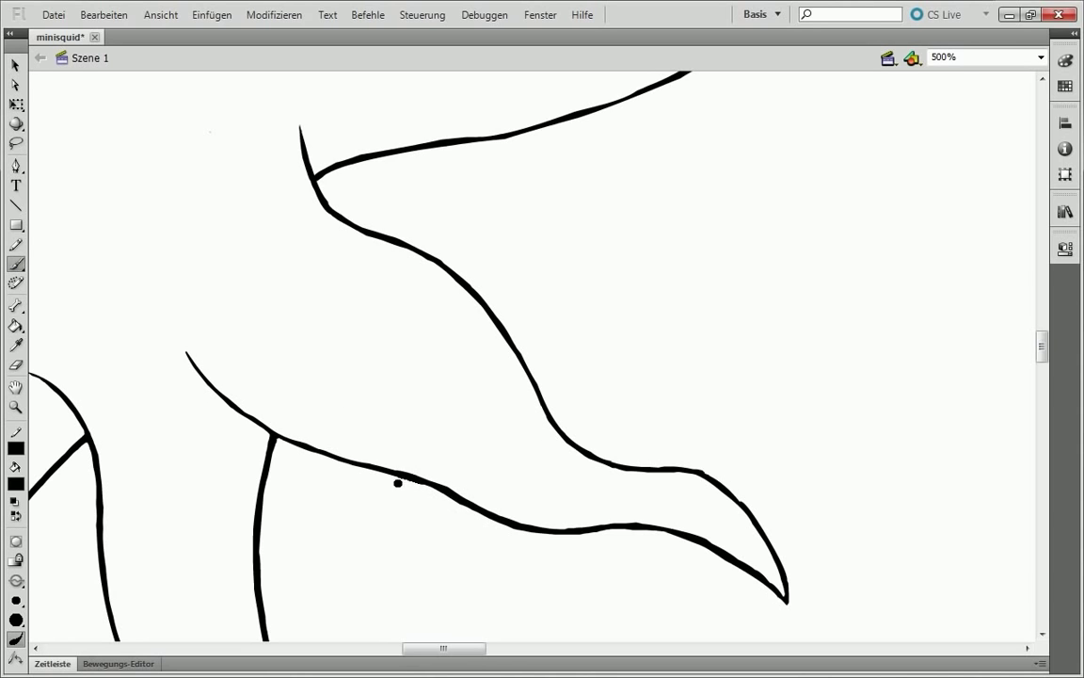
left_click_drag(397, 483, 581, 537)
Repaint the right tentacle outline smoother near its tip.
key("ctrl+=")
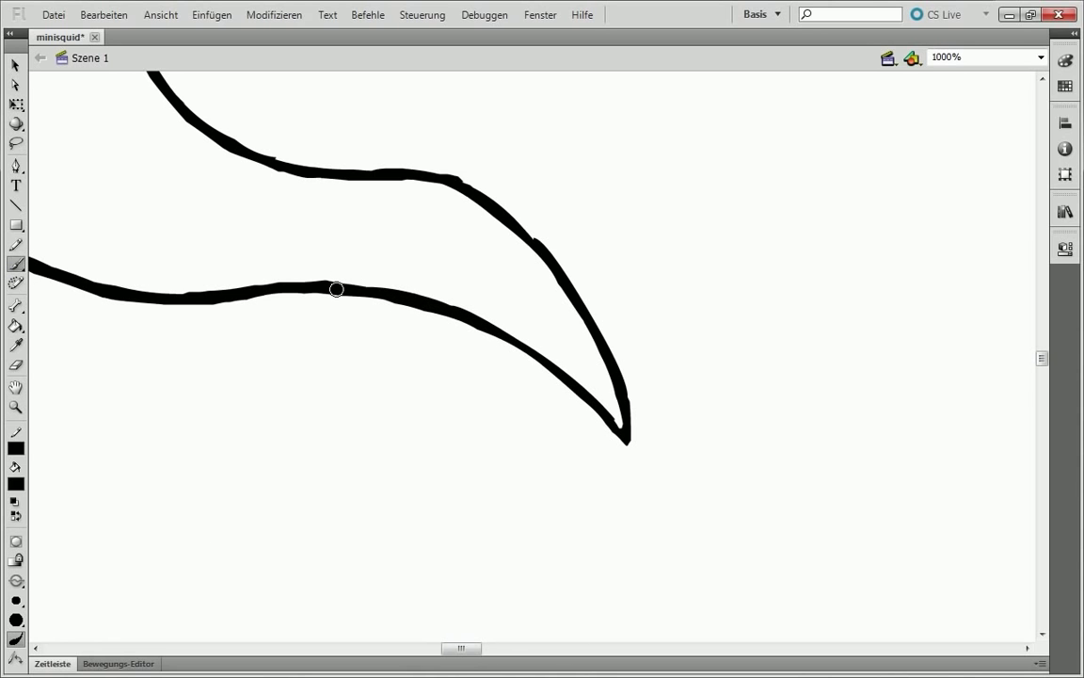
scroll(336, 289, "down", 3)
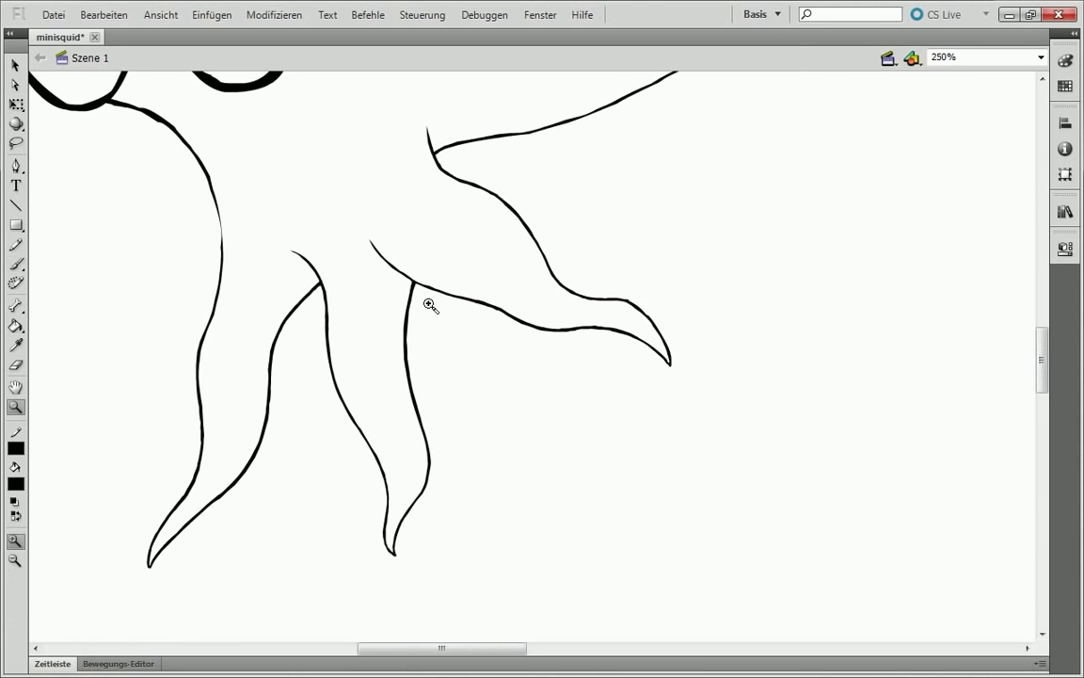
scroll(428, 302, "up", 3)
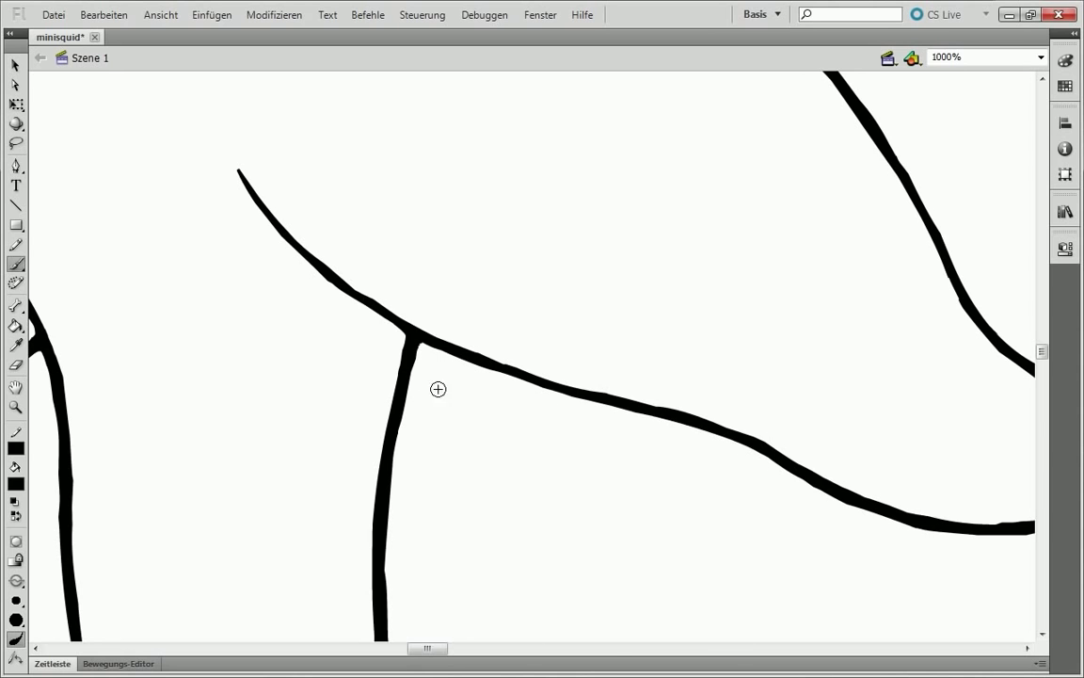
scroll(438, 386, "down", 3)
scroll(584, 217, "up", 2)
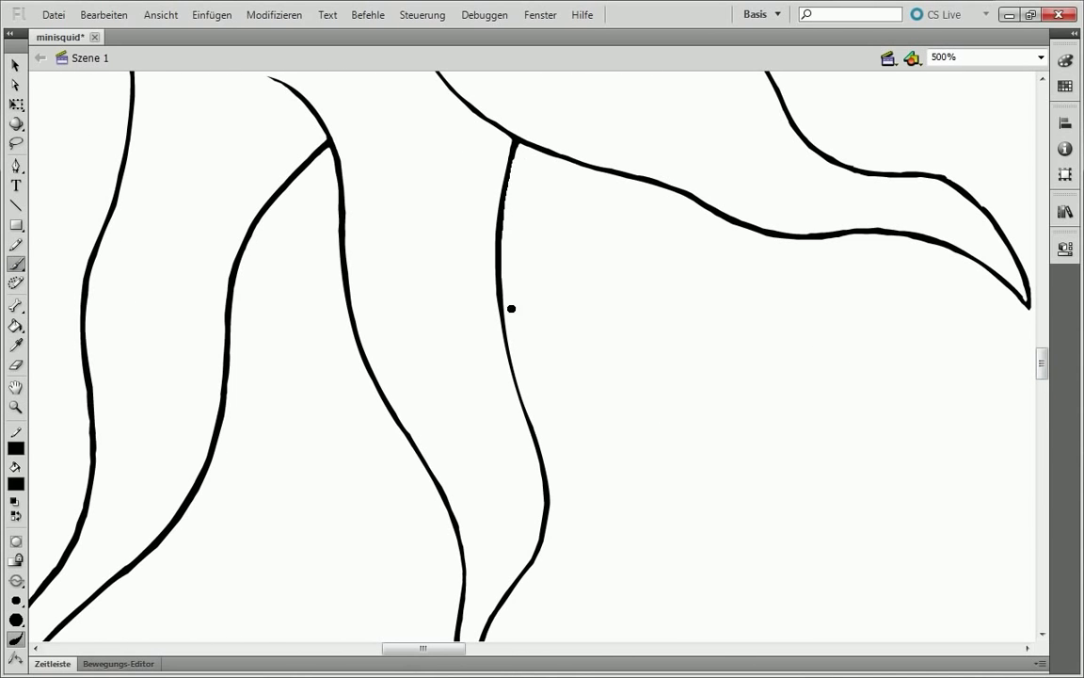
scroll(541, 423, "down", 3)
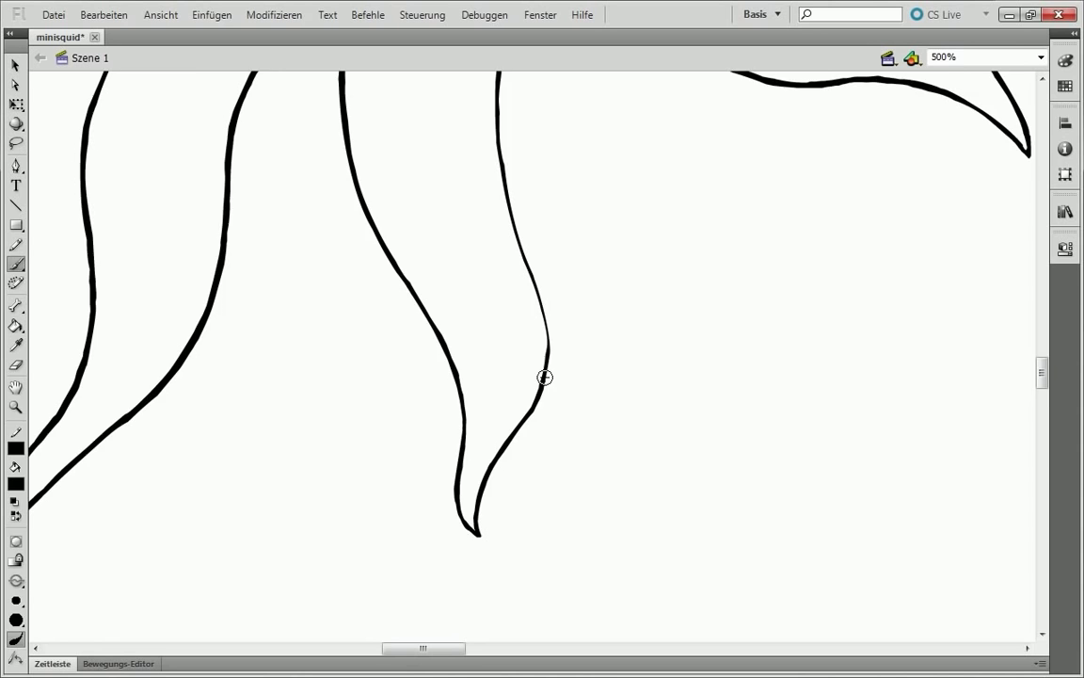
scroll(1029, 382, "up", 1)
scroll(516, 349, "up", 1)
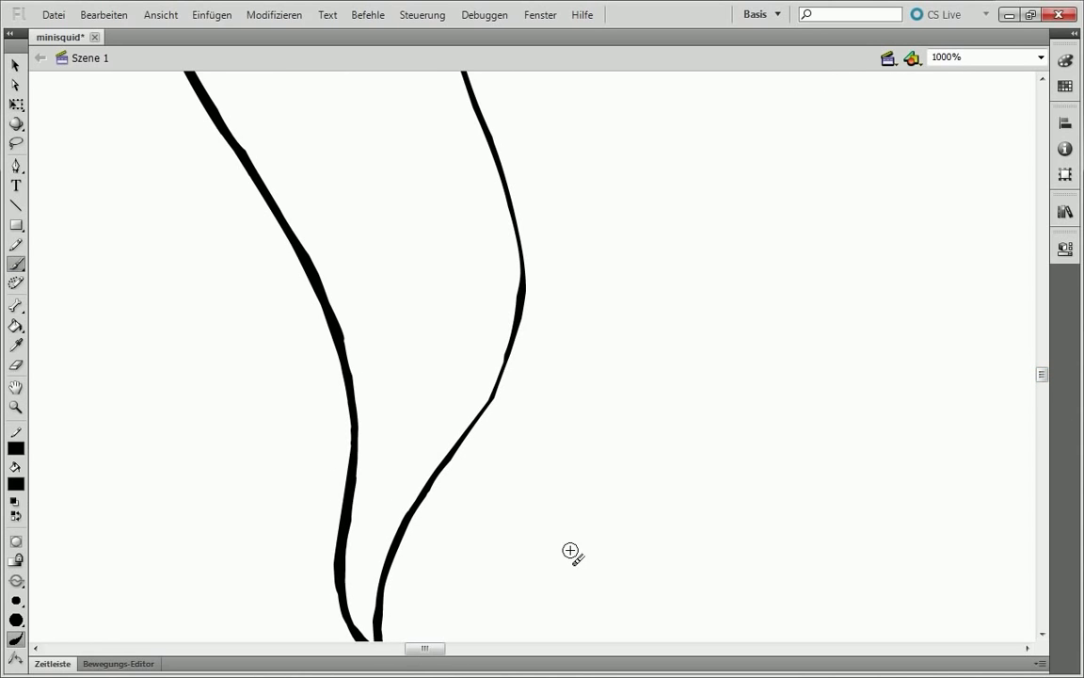
left_click_drag(392, 558, 408, 492)
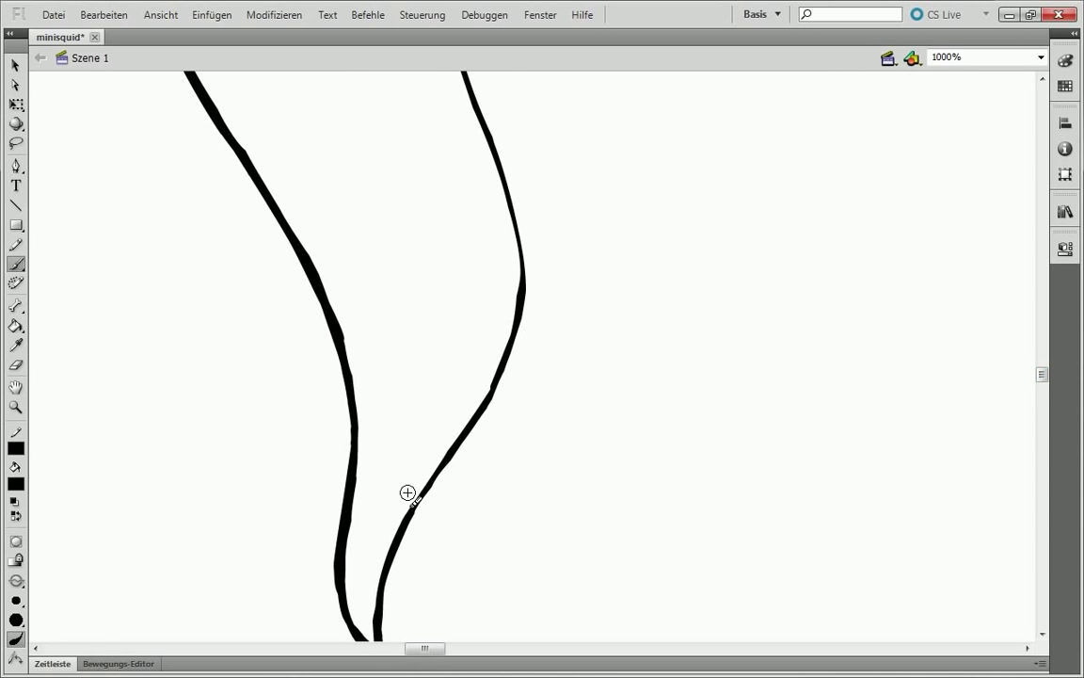
Touch up another pair of tentacle curves, then view the whole squid.
scroll(409, 491, "up", 2)
scroll(513, 285, "up", 2)
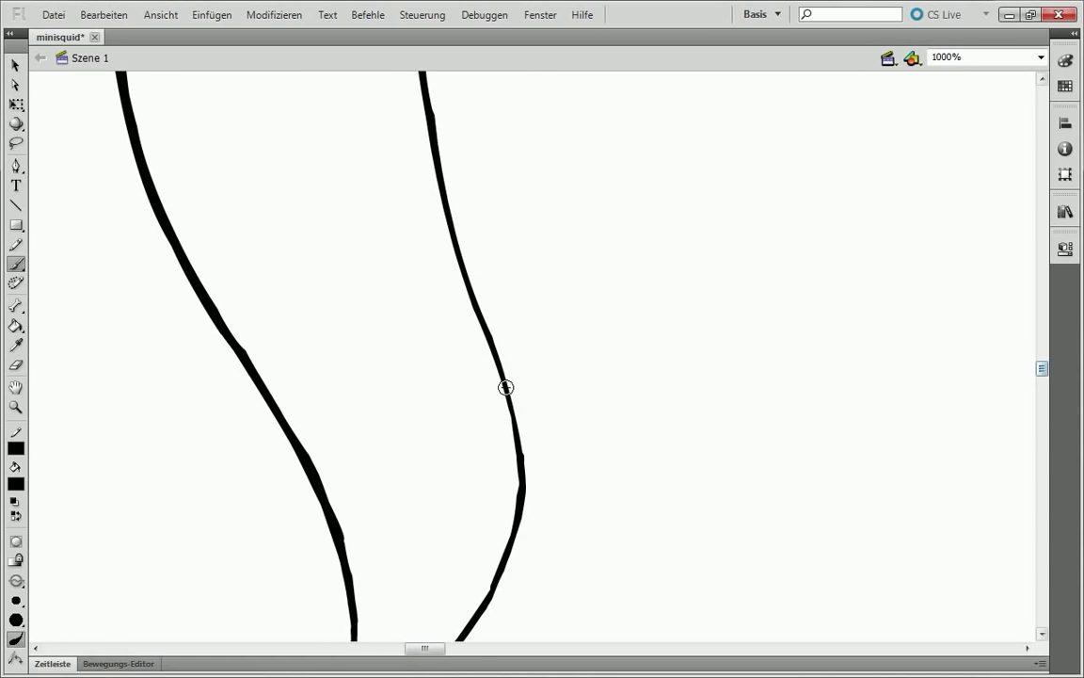
scroll(505, 387, "up", 3)
scroll(424, 339, "up", 3)
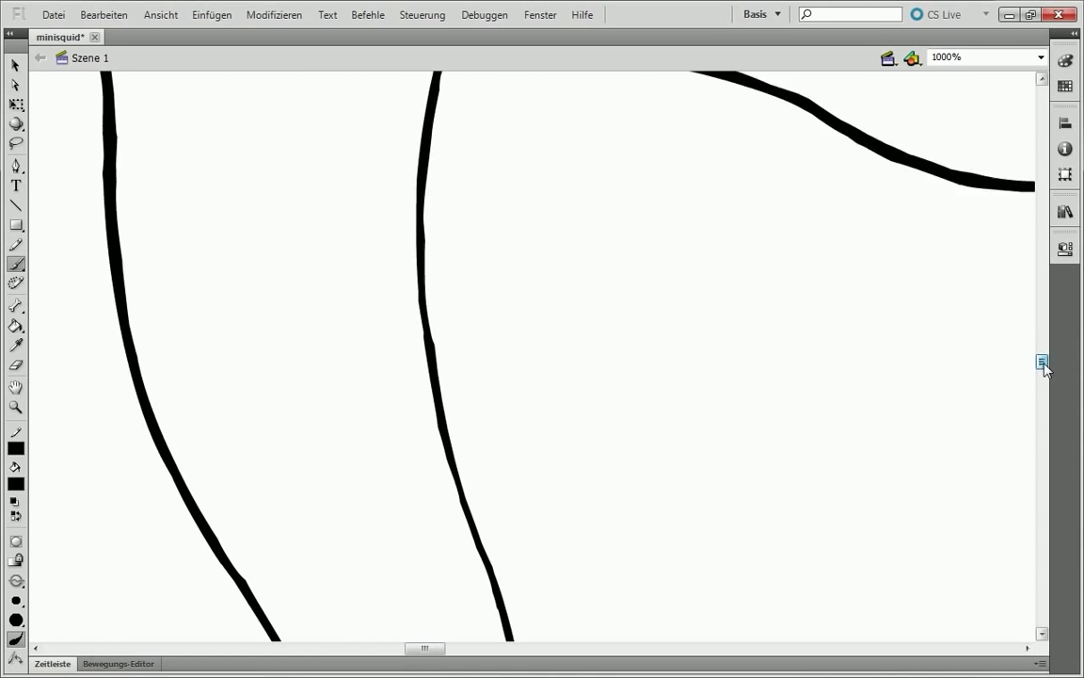
scroll(410, 311, "up", 1)
scroll(442, 134, "up", 5)
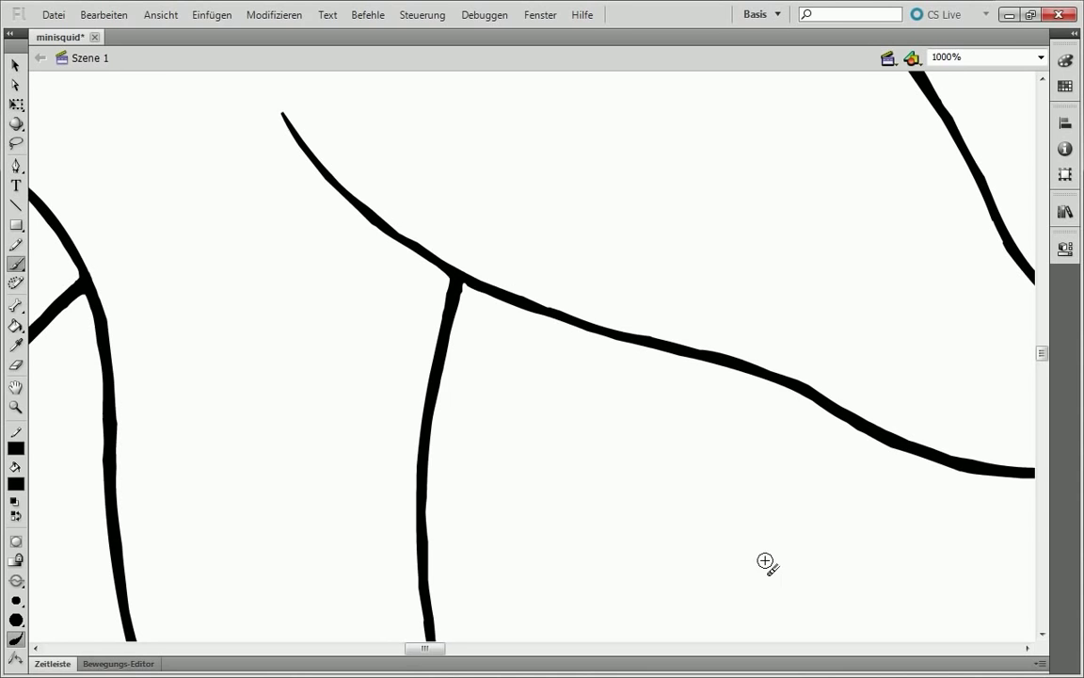
left_click(527, 283, "ctrl+alt")
left_click(80, 234, "ctrl")
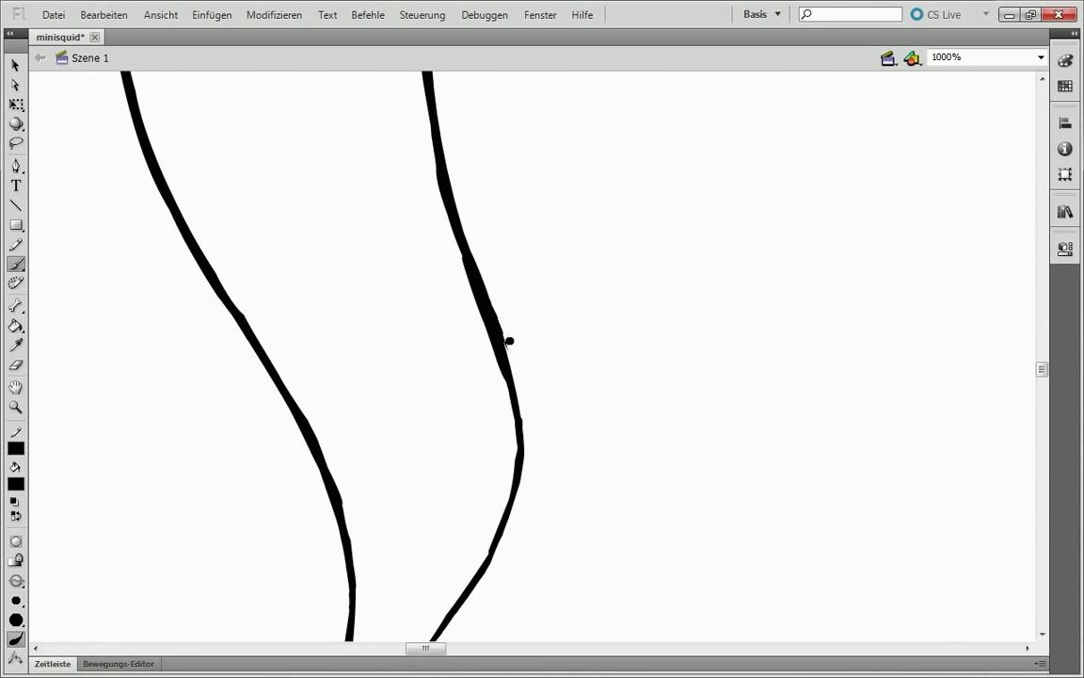
scroll(460, 271, "down", 3)
left_click_drag(464, 245, 367, 459)
scroll(379, 496, "down", 1)
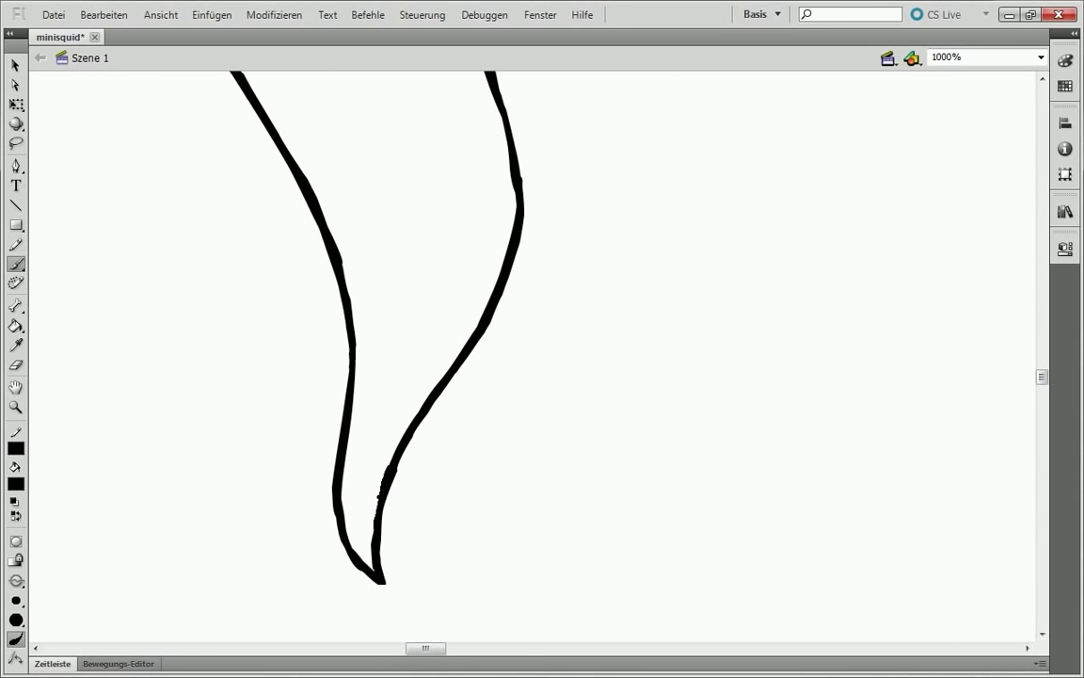
scroll(362, 568, "up", 5)
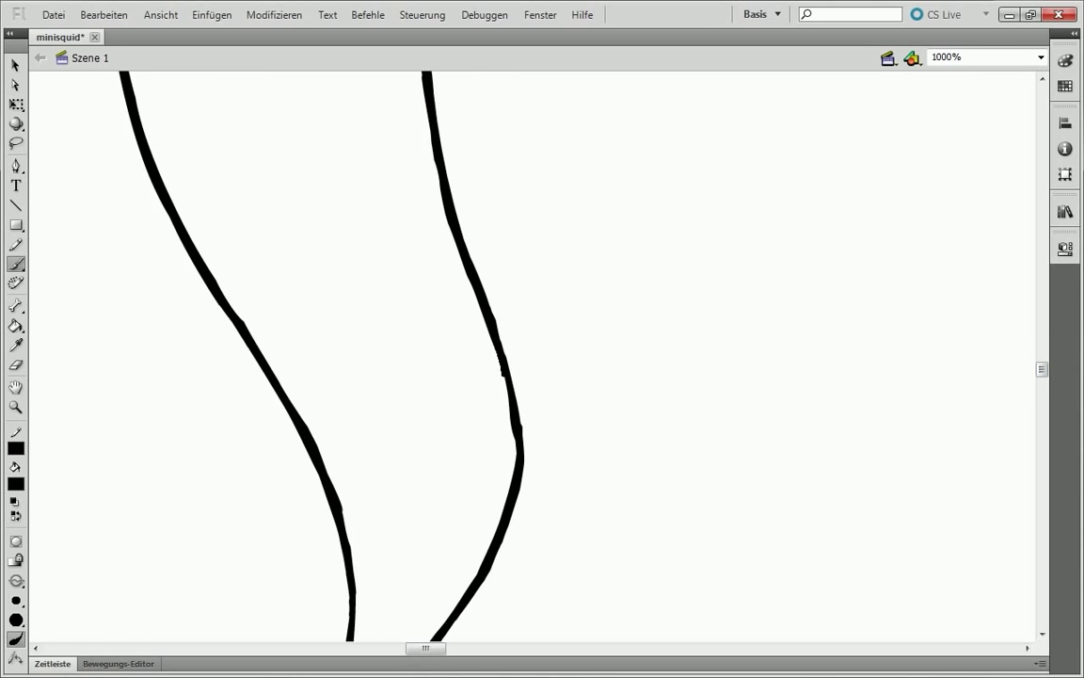
scroll(573, 332, "up", 5)
left_click(573, 331, "ctrl+alt")
Fill in the head junction where the outline strokes meet.
left_click(522, 307, "ctrl")
left_click_drag(355, 290, 344, 282)
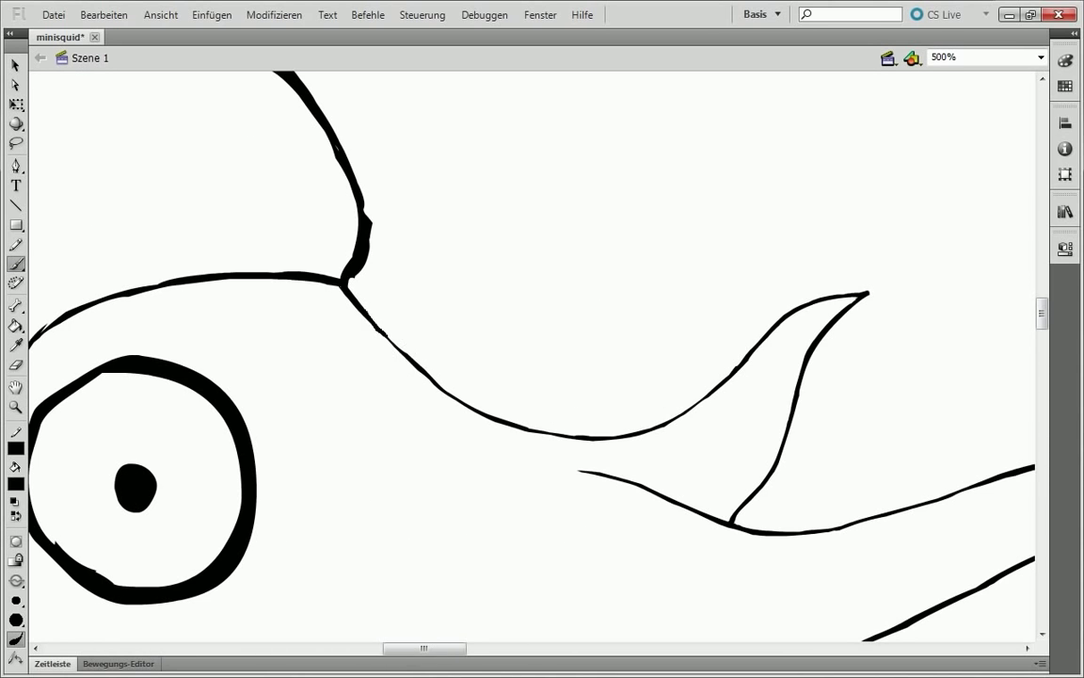
scroll(364, 281, "up", 1)
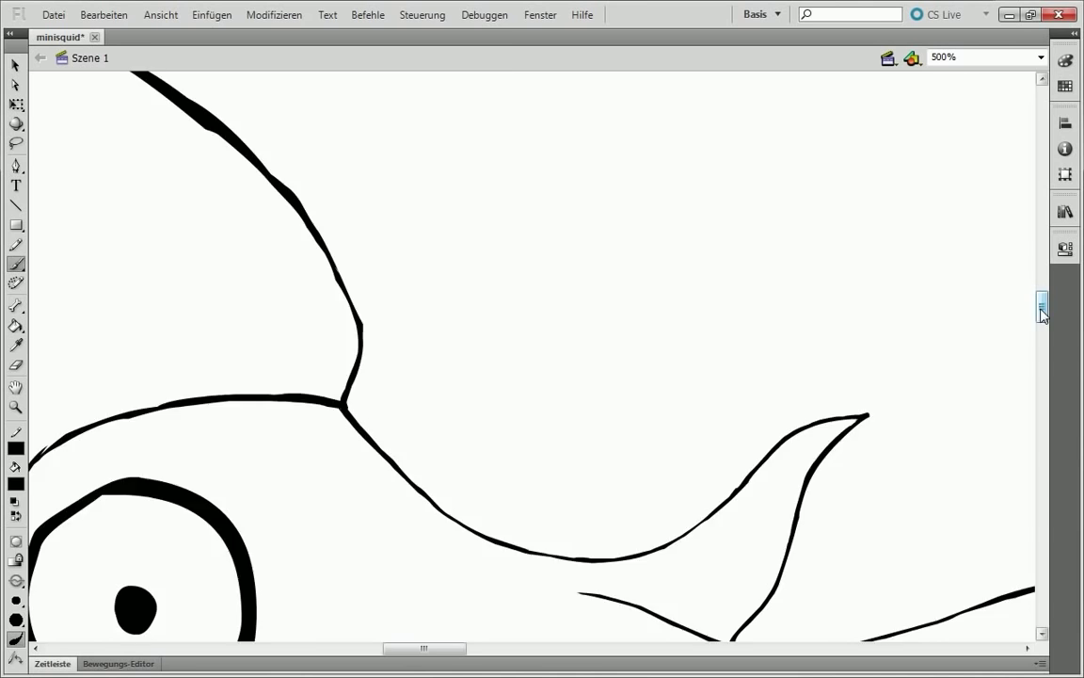
scroll(497, 197, "up", 1)
scroll(498, 198, "left", 3)
Redraw the squid's upper head curve as a tapered stroke.
key("ctrl+z")
mouse_move(602, 266)
left_mouse_down()
mouse_move(430, 136)
mouse_move(323, 121)
left_mouse_up()
key("ctrl+z")
key("ctrl+z")
left_click_drag(393, 648, 376, 648)
left_click_drag(640, 155, 351, 116)
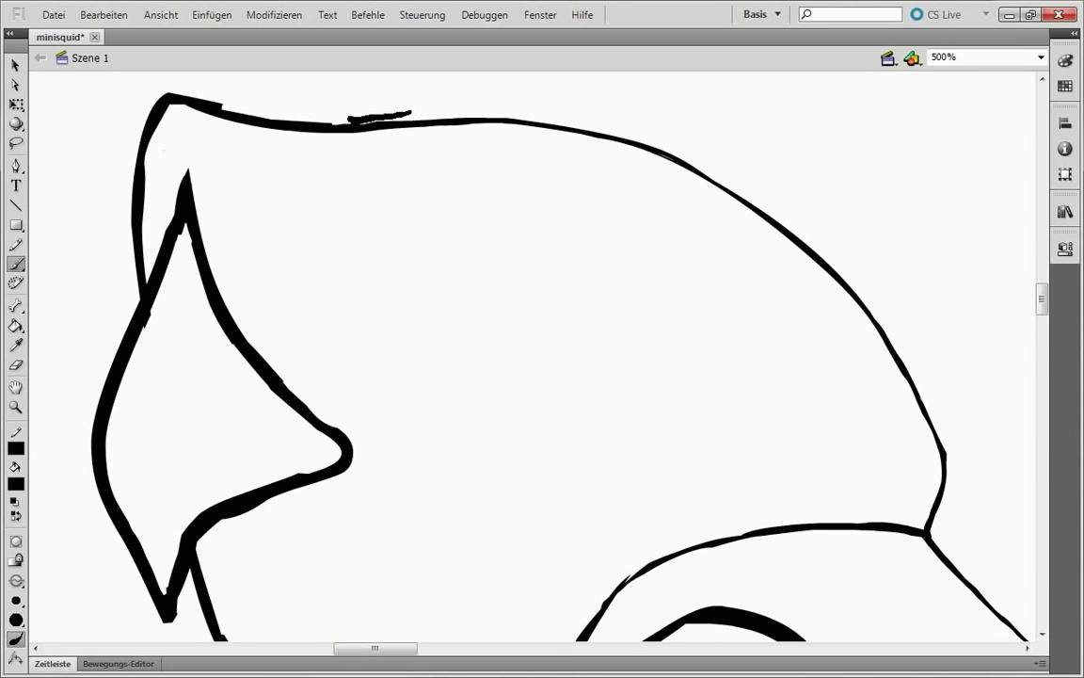
key("ctrl+z")
key("ctrl+z")
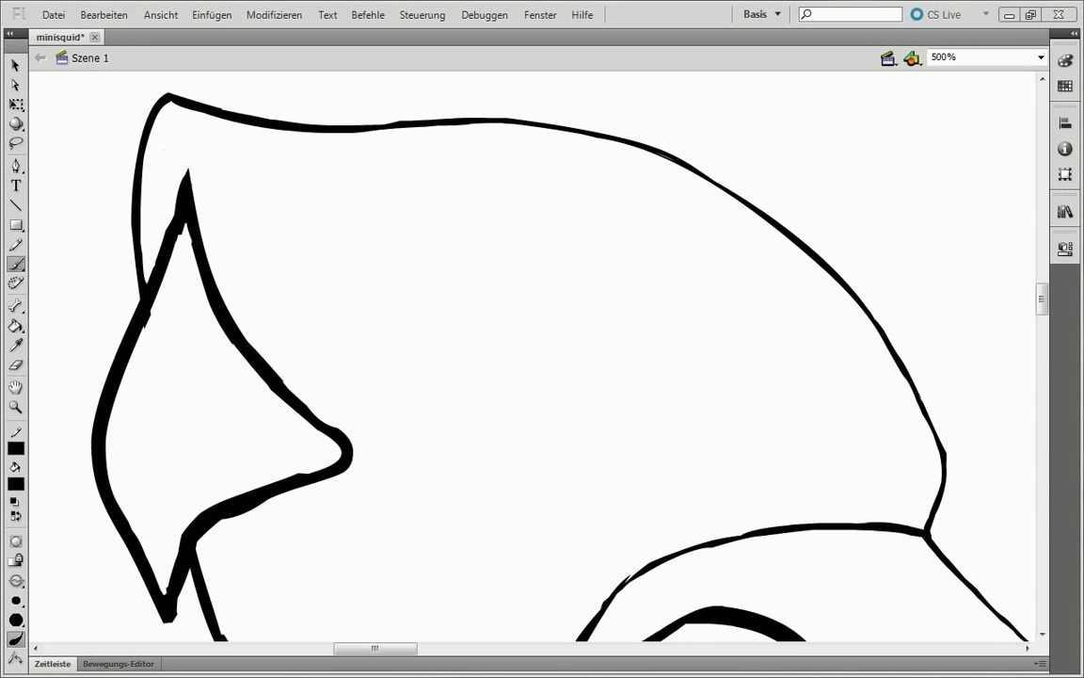
Remove the heavier strokes from the fin outline.
left_click(615, 292, "alt")
left_click(436, 294)
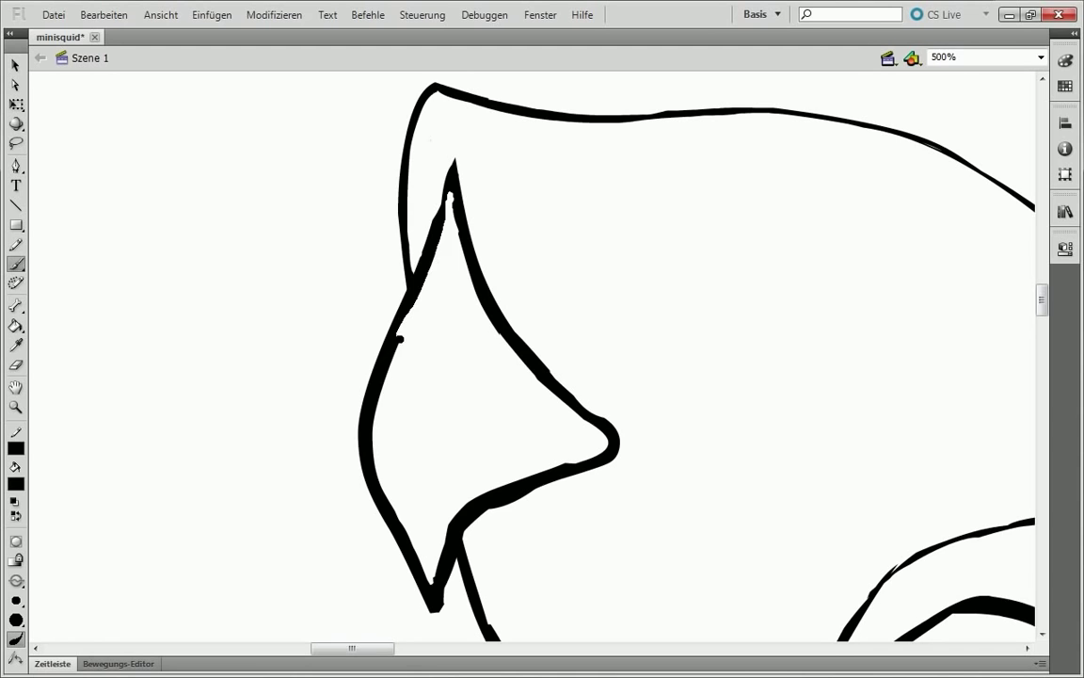
key("ctrl+z")
key("ctrl+z")
key("ctrl+z")
key("ctrl+z")
key("ctrl+z")
key("ctrl+z")
key("ctrl+z")
key("ctrl+z")
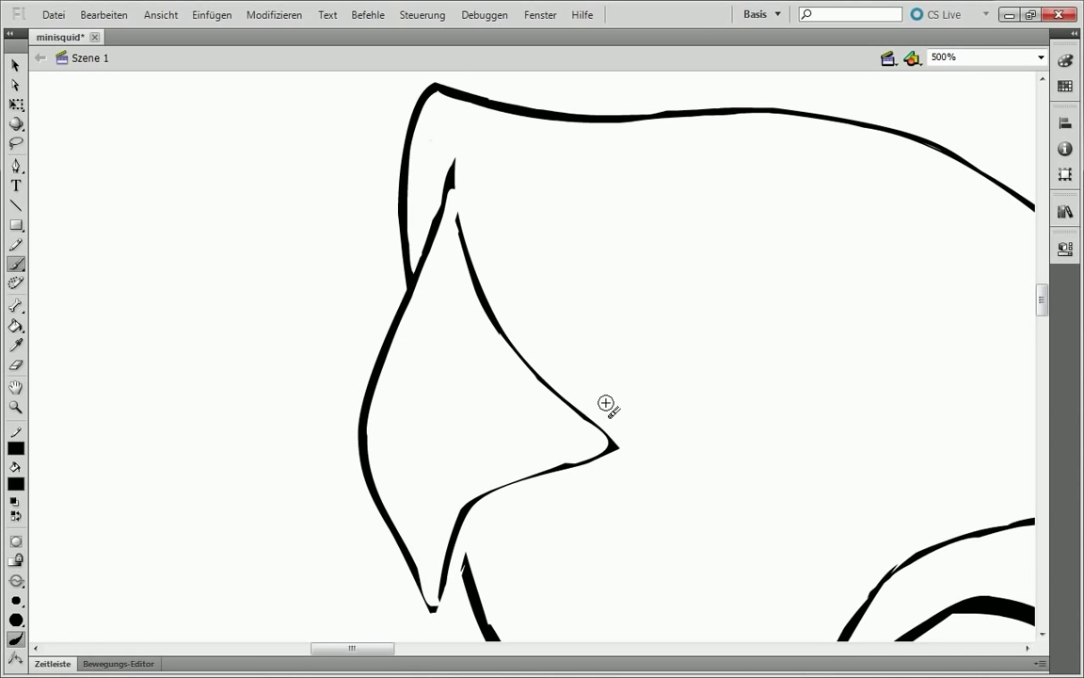
key("ctrl+z")
left_click_drag(1042, 301, 1043, 310)
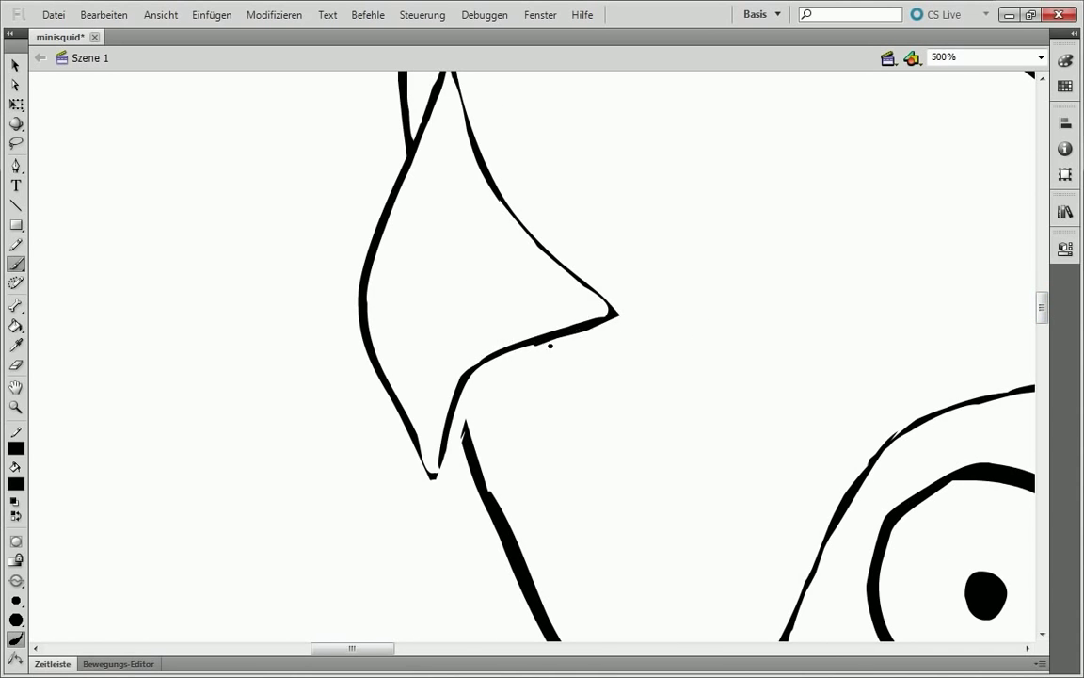
Reshape the fin's pointed tip at 2000% zoom.
key("ctrl+equal")
key("ctrl+equal")
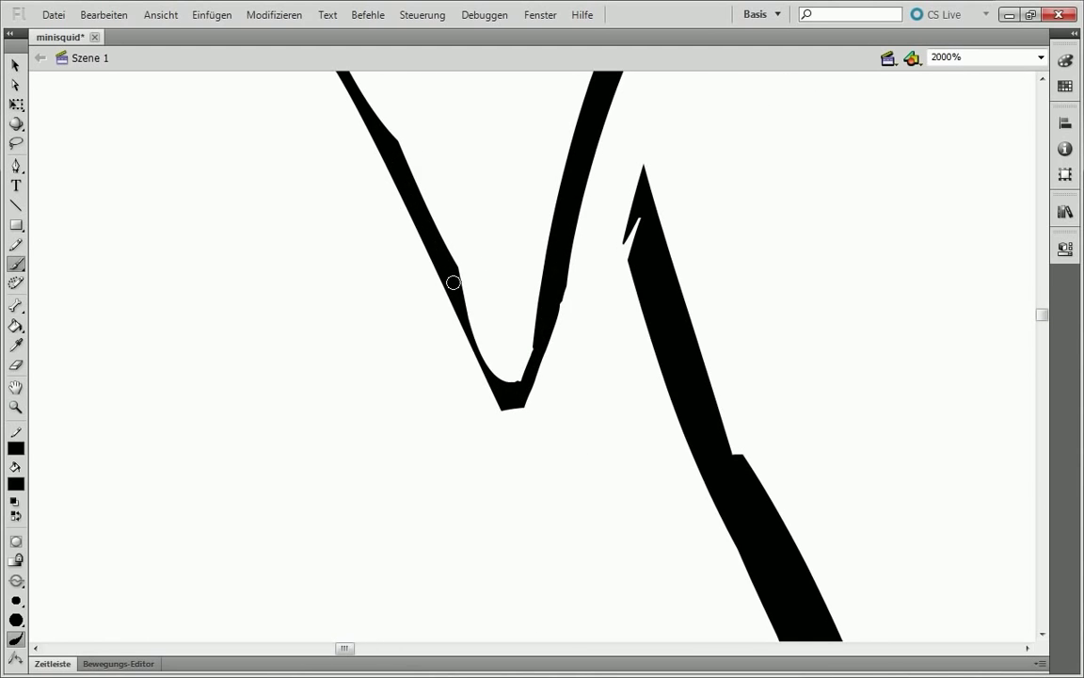
left_click_drag(453, 284, 503, 368)
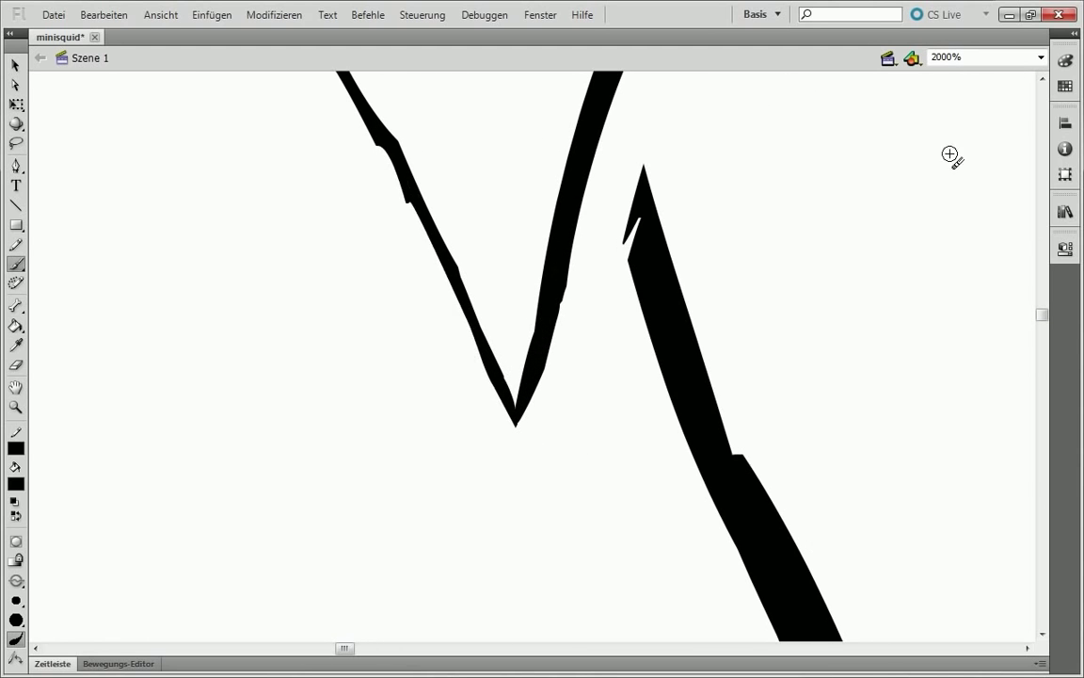
scroll(950, 152, "up", 3)
scroll(238, 332, "up", 3)
scroll(238, 332, "up", 3)
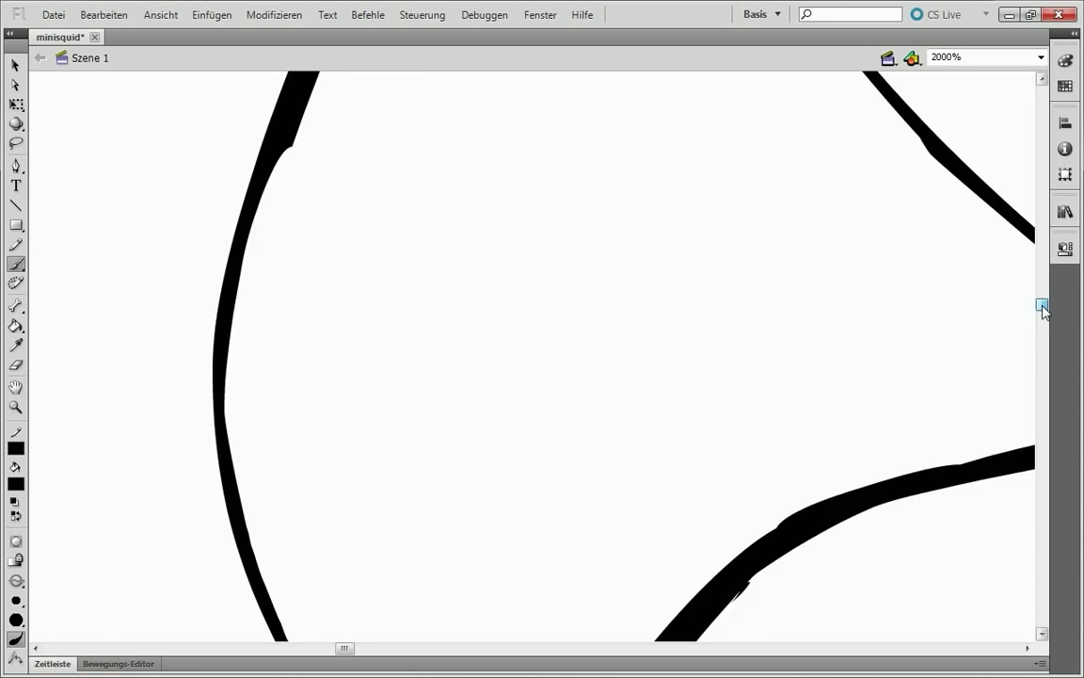
scroll(884, 210, "up", 3)
scroll(951, 245, "up", 3)
scroll(603, 376, "up", 3)
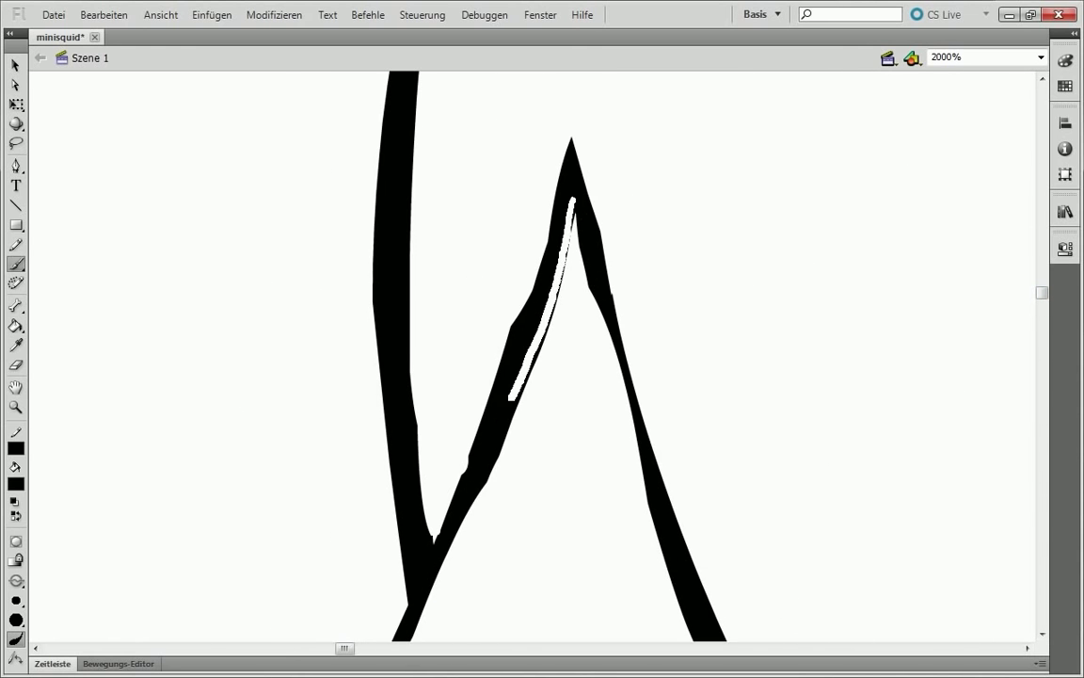
Repaint the fin's curved edge with a thinner stroke.
left_click_drag(601, 431, 559, 169)
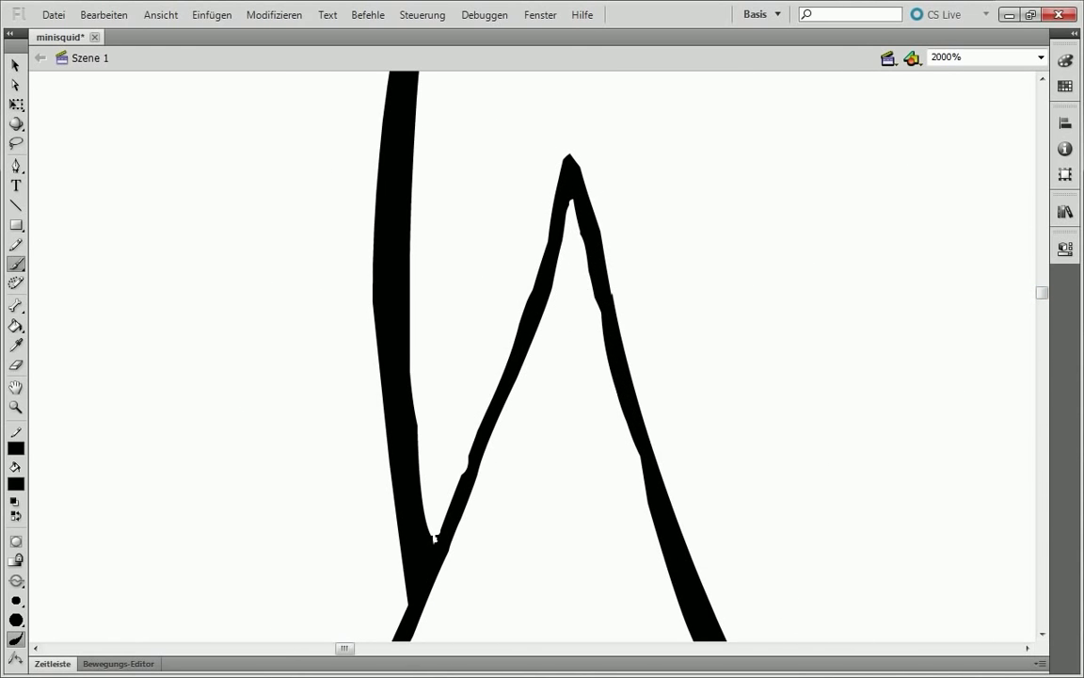
scroll(580, 430, "down", 1)
scroll(562, 466, "down", 1)
mouse_move(341, 267)
left_mouse_down()
mouse_move(518, 367)
mouse_move(356, 267)
left_mouse_up()
Repaint the left head line and smooth its curve, removing rough slivers.
scroll(532, 494, "down", 2)
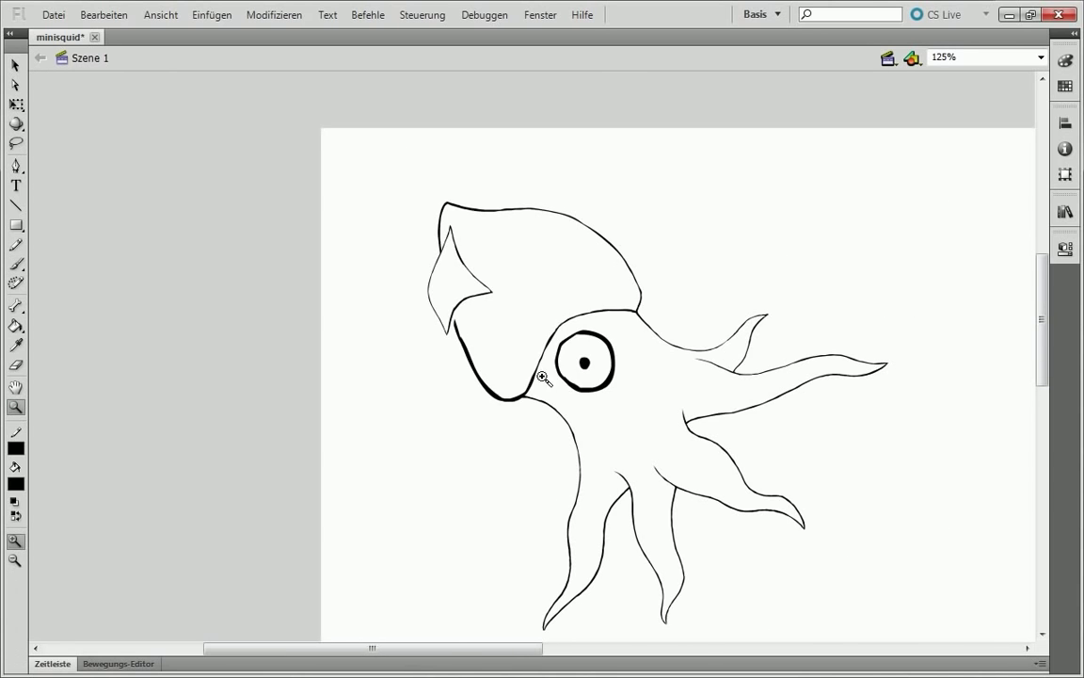
scroll(527, 377, "up", 2)
mouse_move(282, 127)
left_mouse_down()
mouse_move(326, 223)
mouse_move(464, 407)
left_mouse_up()
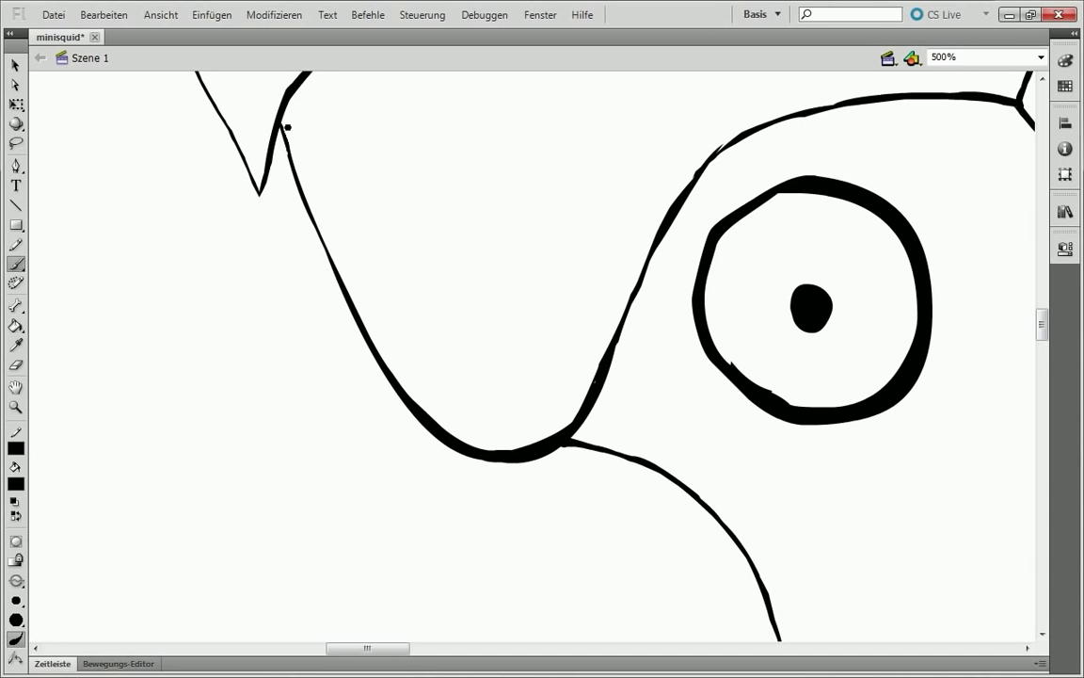
left_click(356, 287)
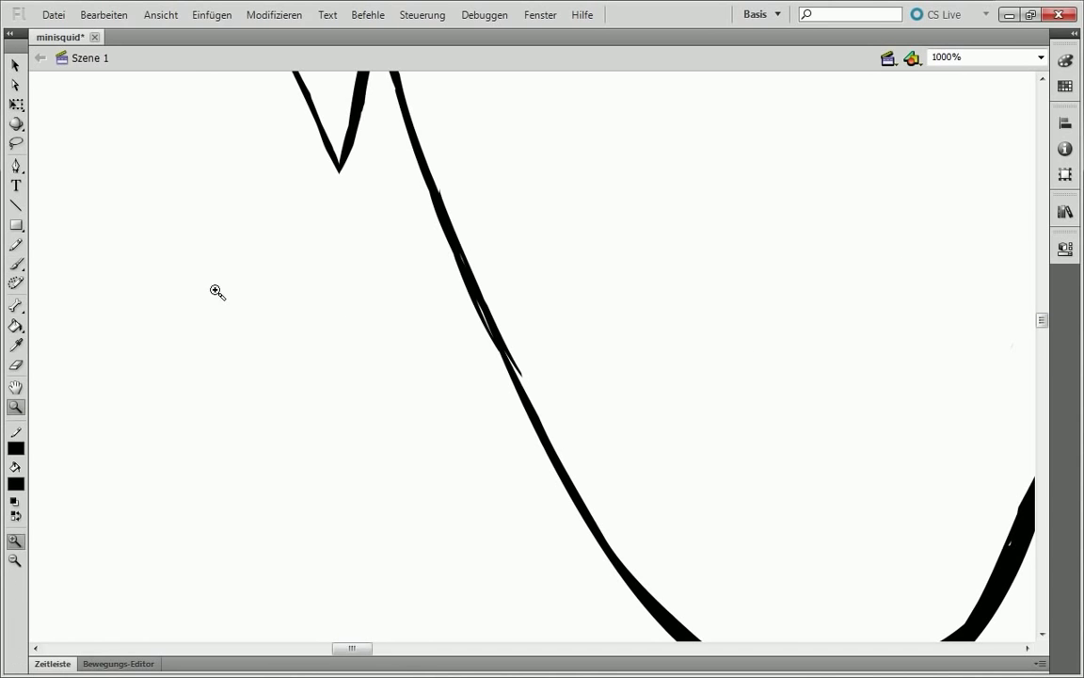
scroll(522, 199, "down", 3)
scroll(675, 450, "right", 5)
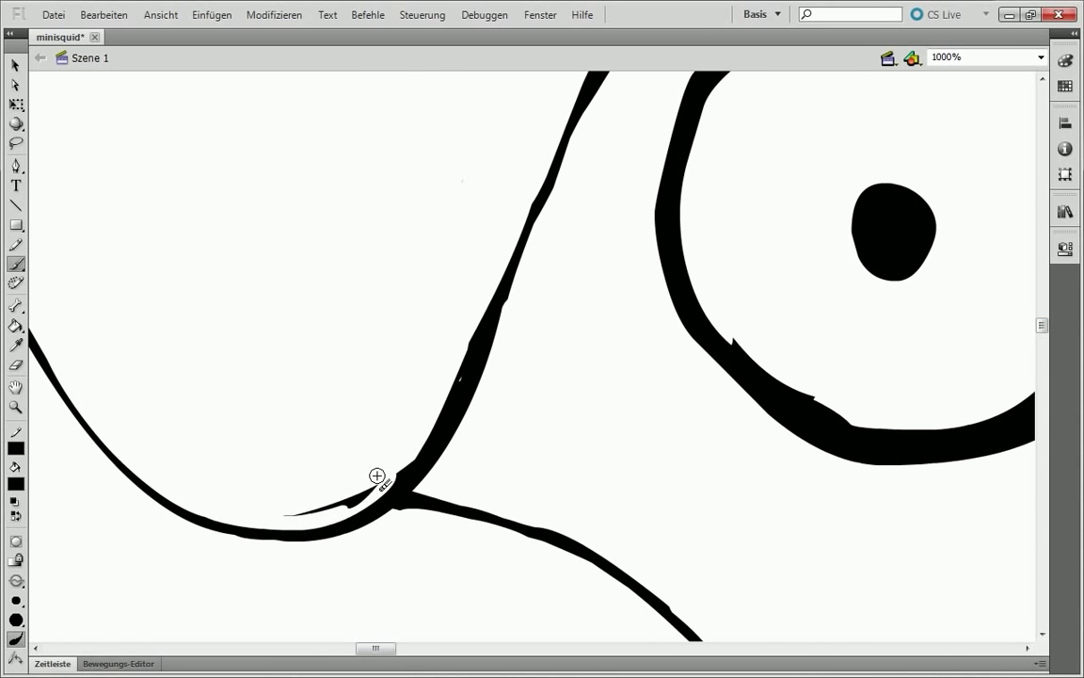
left_click_drag(443, 411, 369, 509)
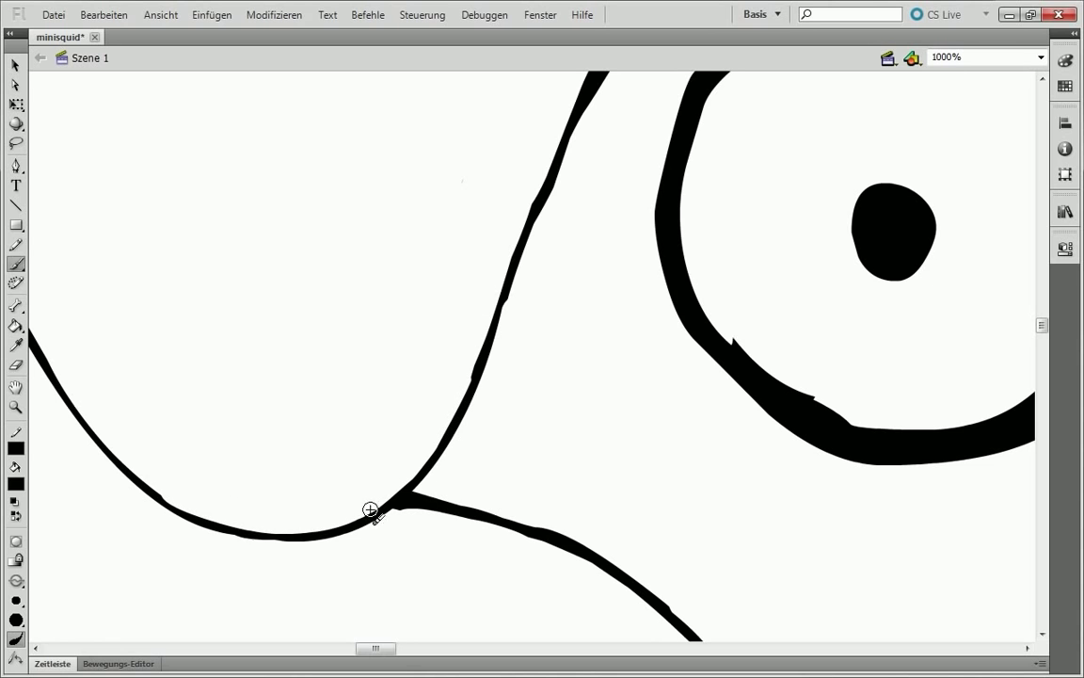
Bridge the gap beside the eye, thicken the curve, and redraw the curve above it smoothly.
key("z")
scroll(561, 300, "down", 5)
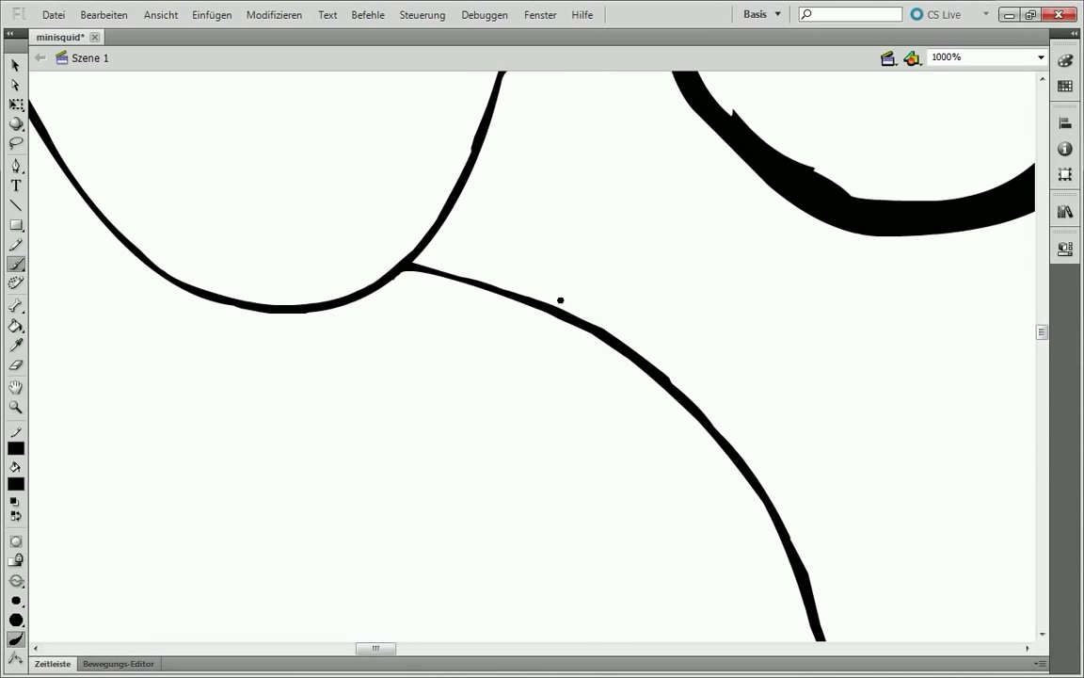
left_click(658, 252, "alt")
scroll(658, 252, "up", 3)
scroll(658, 252, "right", 2)
key("b")
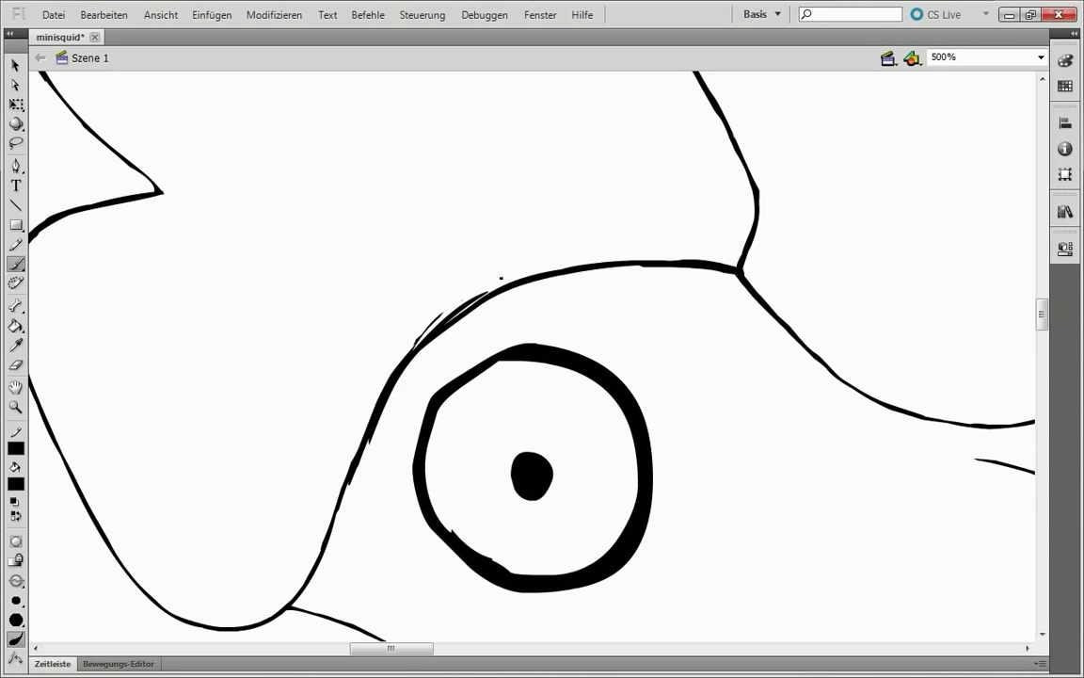
mouse_move(354, 464)
left_mouse_down()
mouse_move(376, 441)
mouse_move(337, 533)
left_mouse_up()
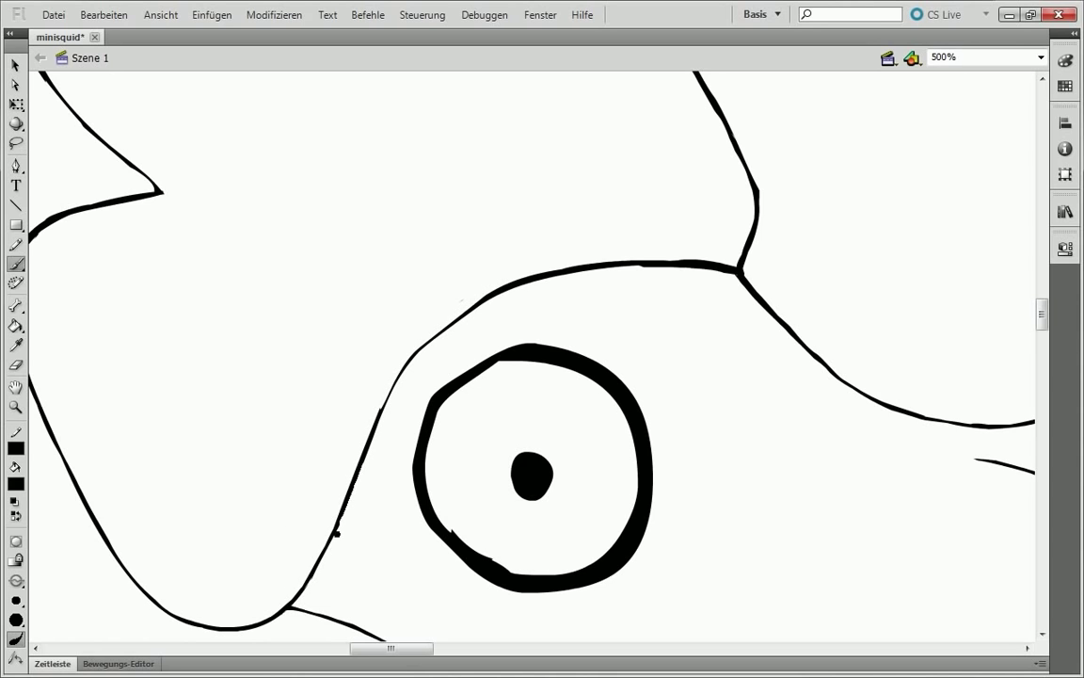
left_click_drag(415, 350, 470, 315)
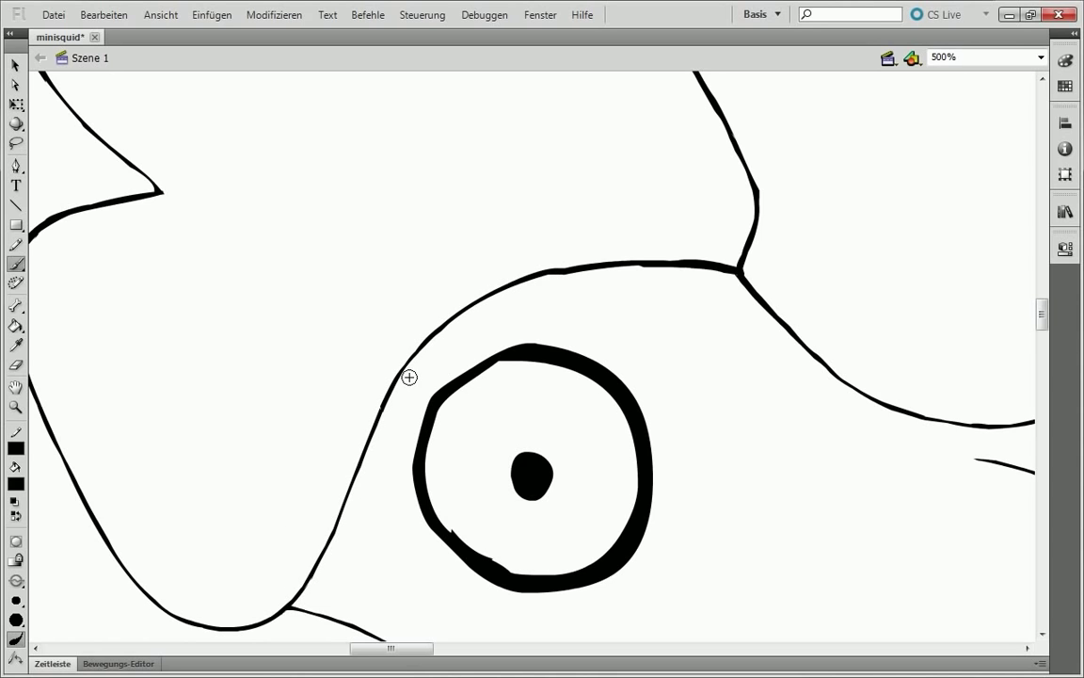
left_click_drag(404, 376, 522, 279)
Thicken the upper and lower-right branches at the line junction and thin its left branch.
left_click(714, 250, "ctrl+alt")
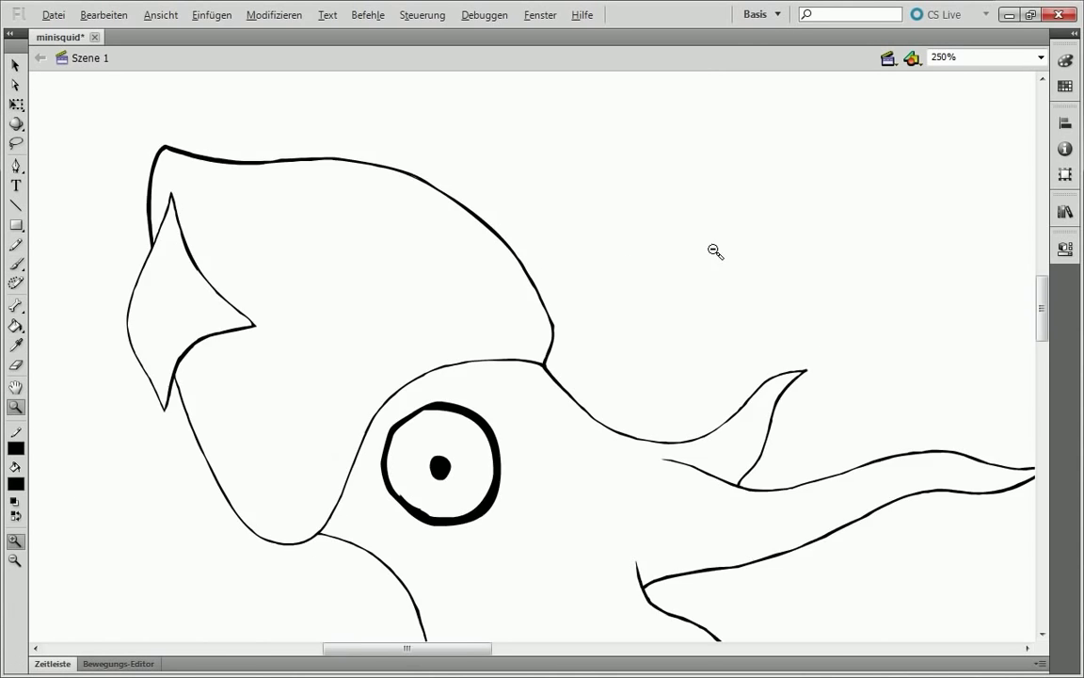
left_click(523, 376)
left_click_drag(498, 328, 533, 271)
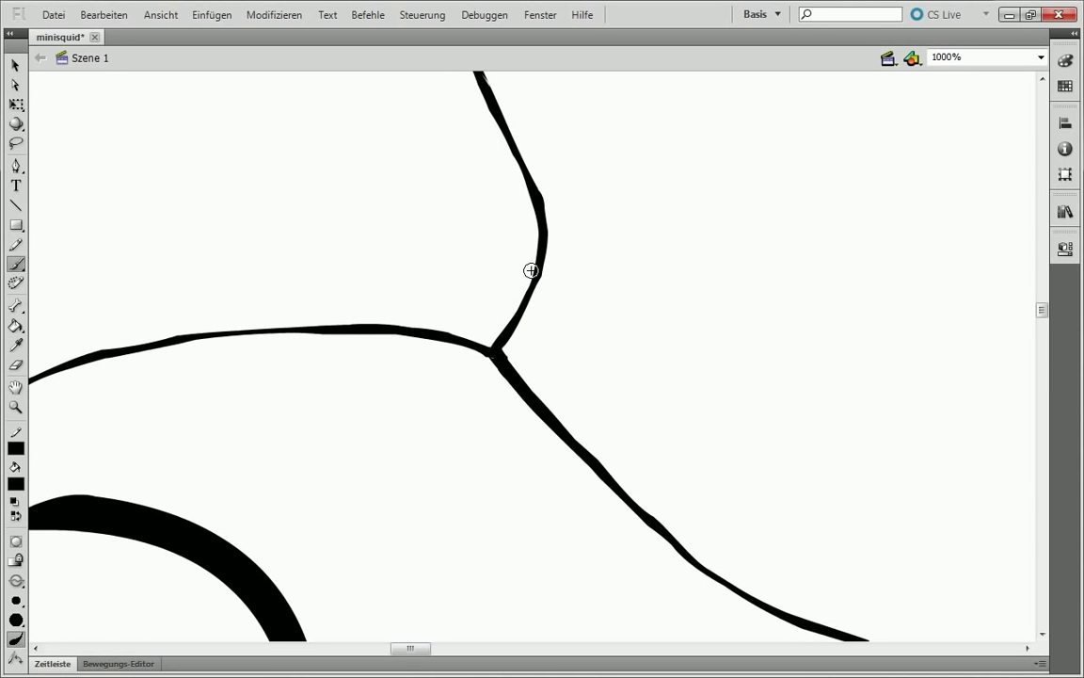
left_click_drag(509, 372, 691, 581)
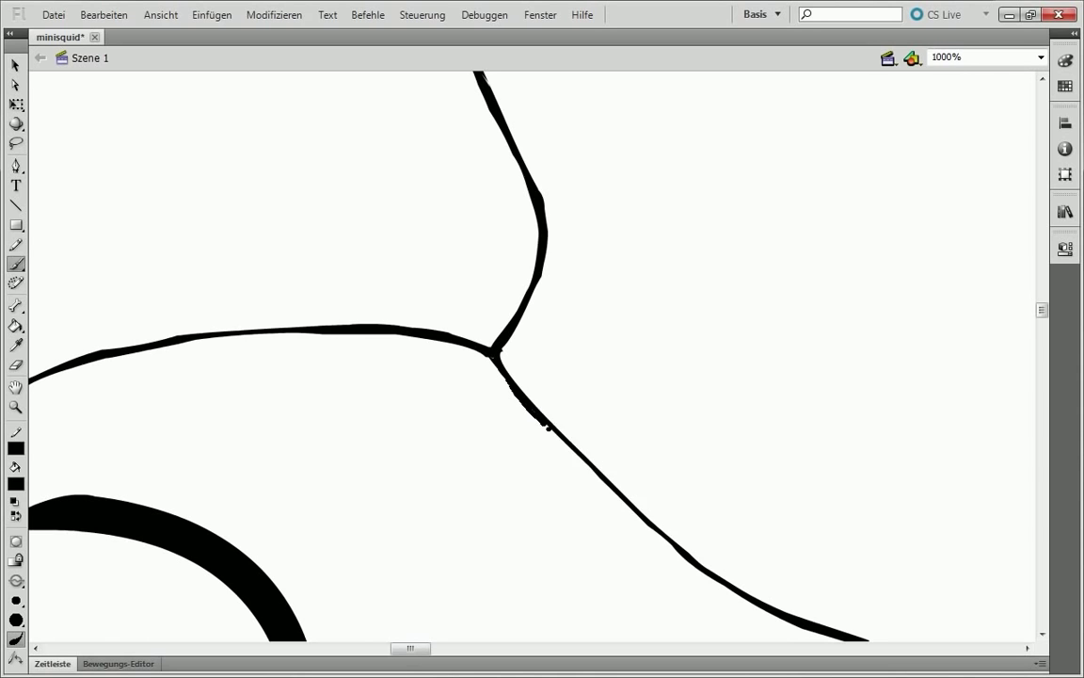
left_click(588, 426, "ctrl+alt")
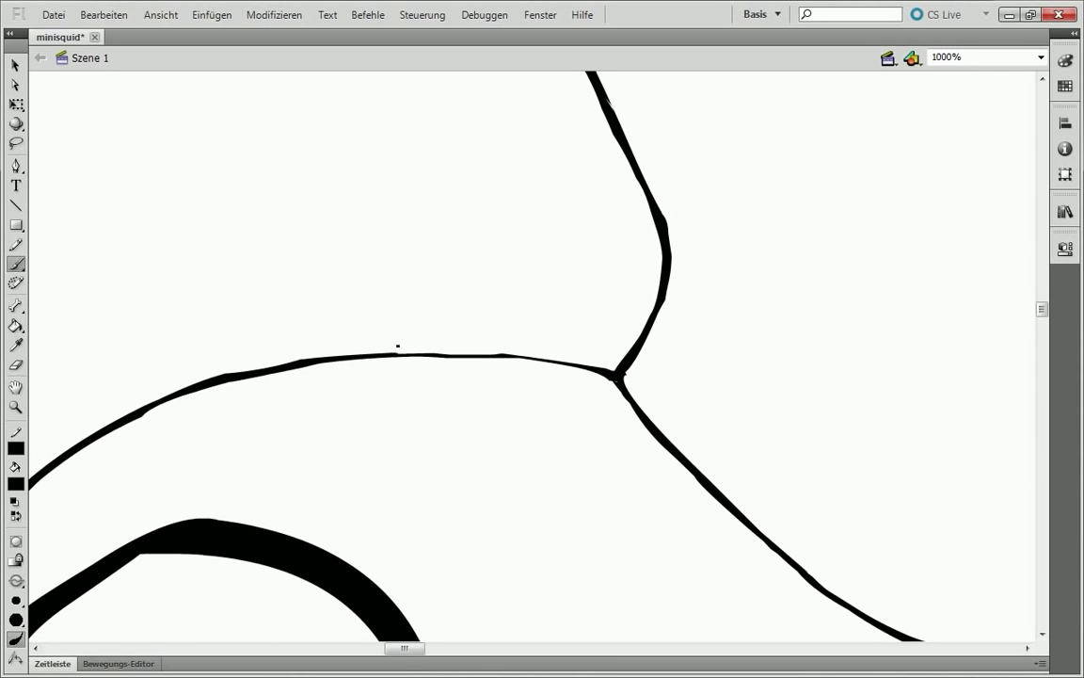
left_click_drag(179, 388, 463, 355)
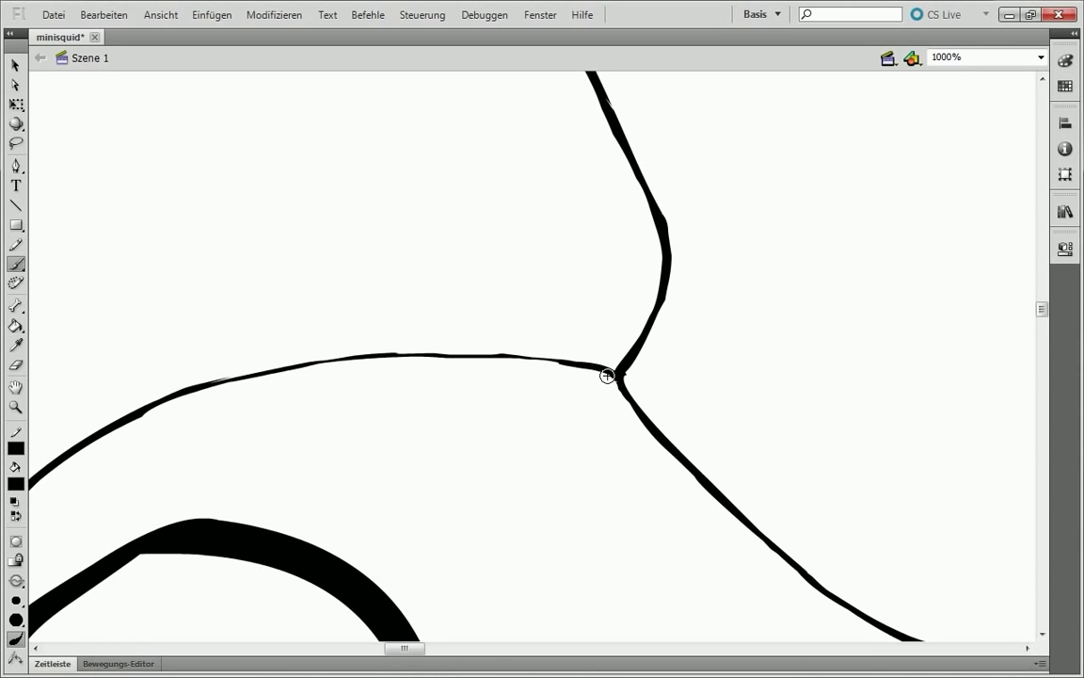
left_click_drag(607, 374, 560, 360)
Repaint the outer curve beside the eye as a smooth line, undoing rough attempts.
key("ctrl+minus")
key("ctrl+minus")
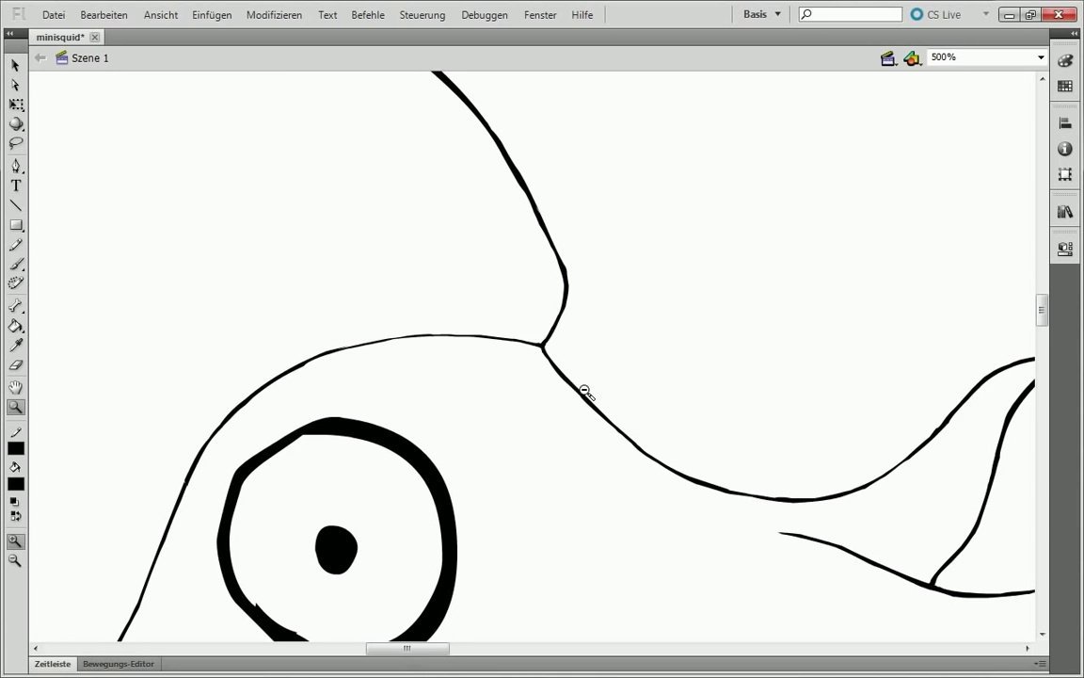
scroll(593, 357, "down", 3)
scroll(602, 317, "left", 5)
left_click(602, 317)
key("z")
key("ctrl+minus")
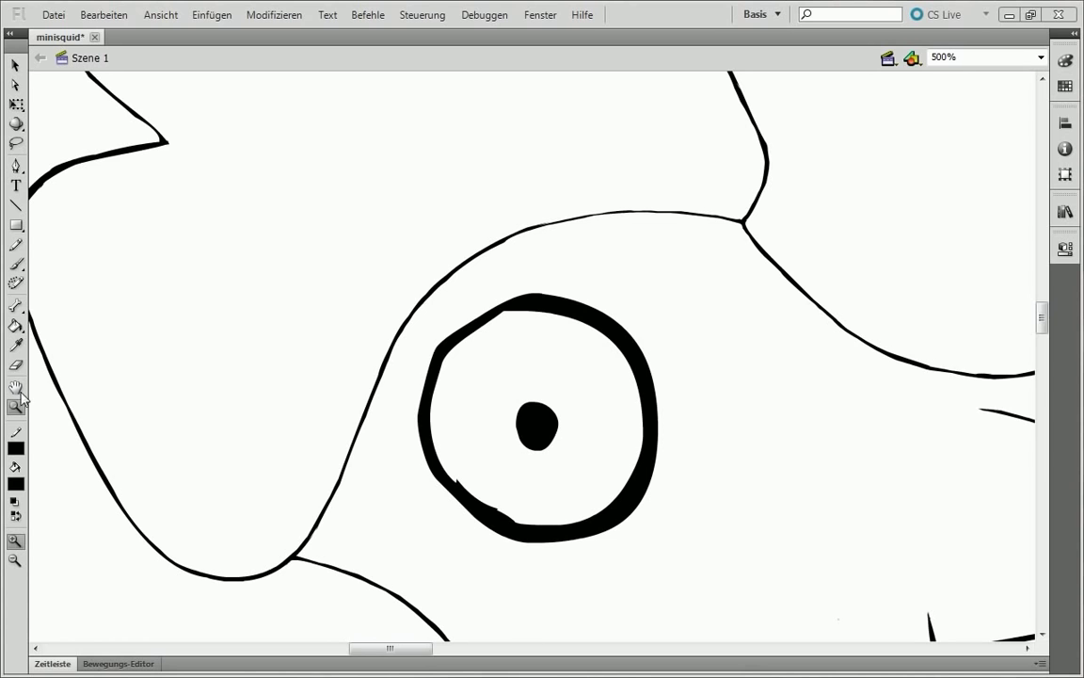
left_click(442, 311)
key("b")
key("ctrl+z")
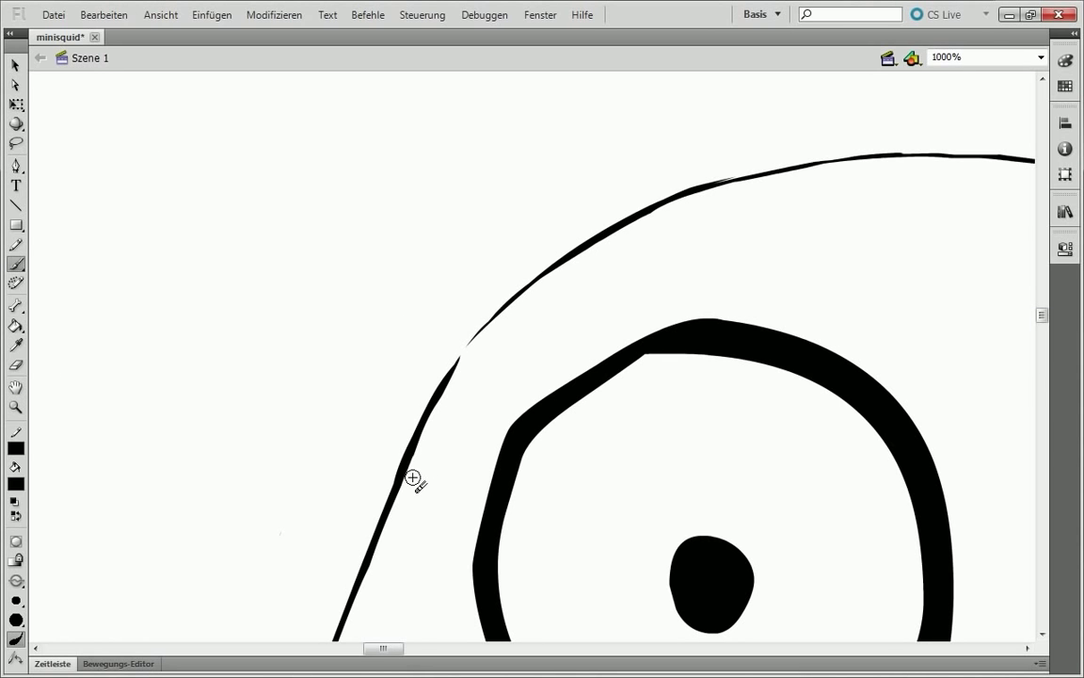
left_click_drag(485, 247, 419, 407)
left_click_drag(562, 255, 429, 417)
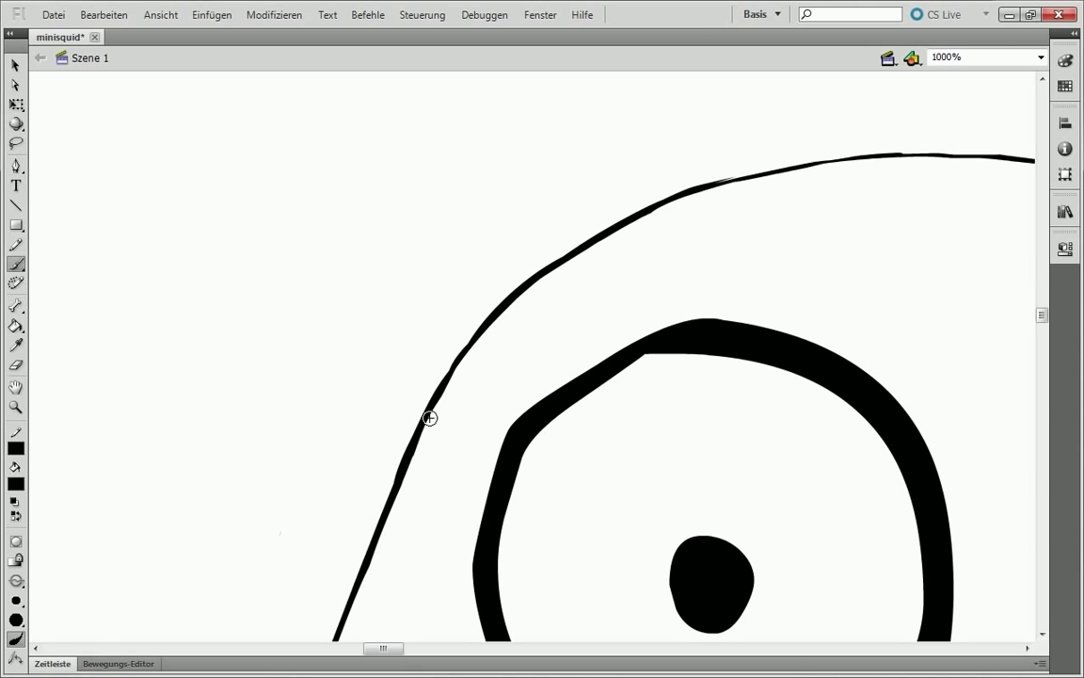
key("ctrl+z")
left_click_drag(565, 253, 414, 443)
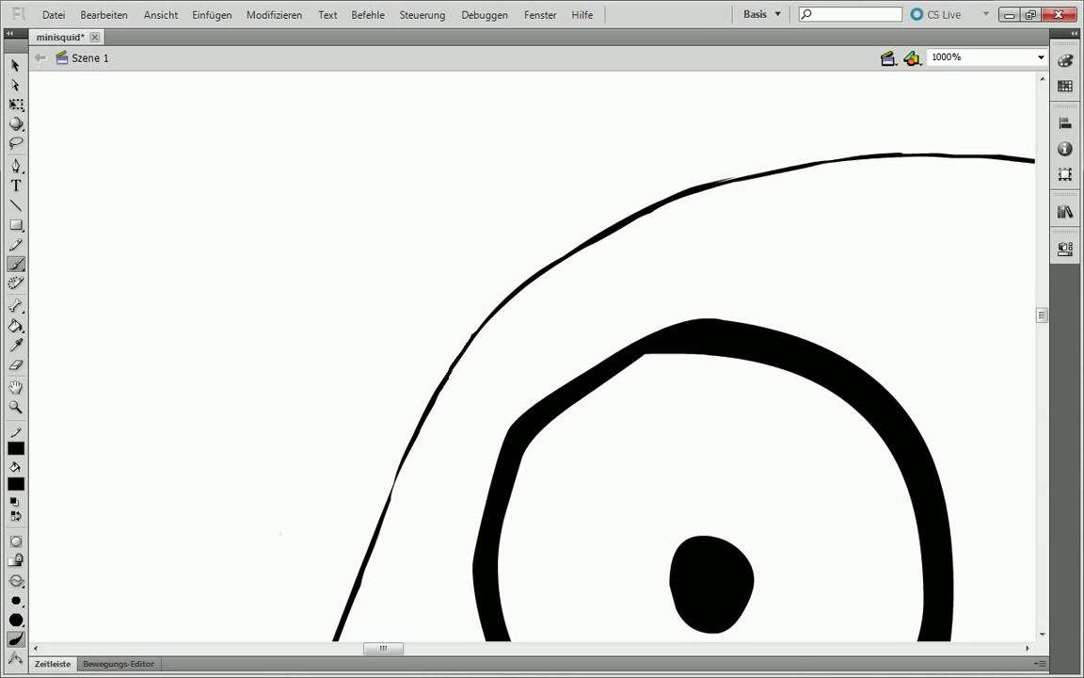
Fill the ragged diagonal edge and the notch near the junction, and smooth the diagonal above it.
scroll(564, 311, "up", 2)
mouse_move(753, 220)
left_mouse_down()
mouse_move(581, 291)
mouse_move(580, 280)
left_mouse_up()
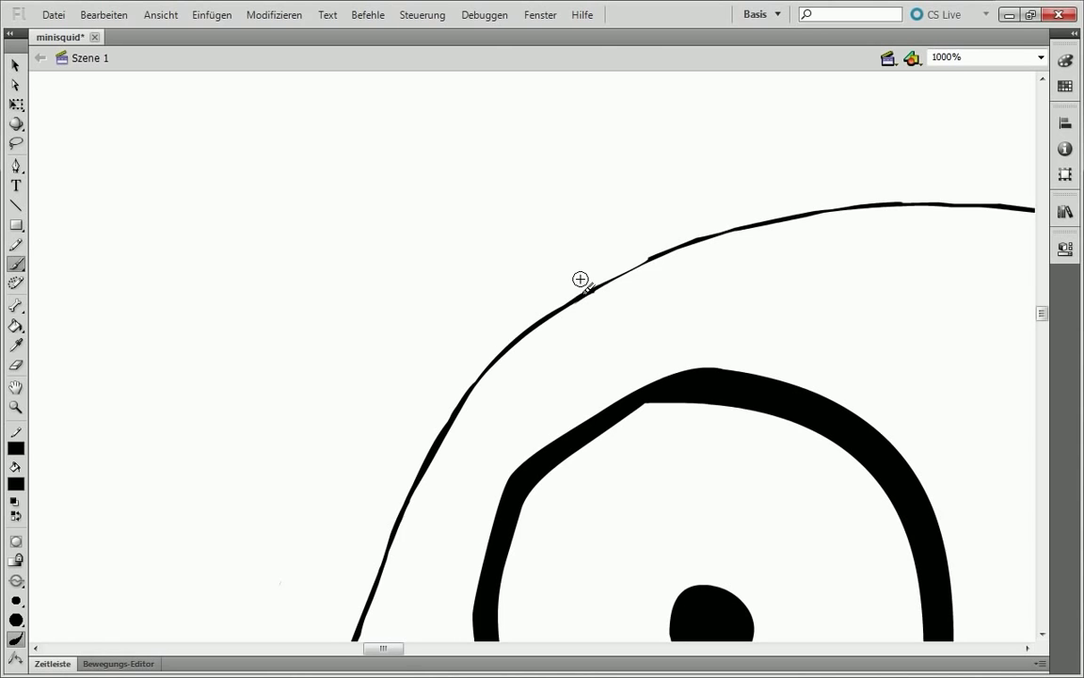
left_click(593, 351)
scroll(516, 358, "down", 3)
scroll(457, 102, "up", 2)
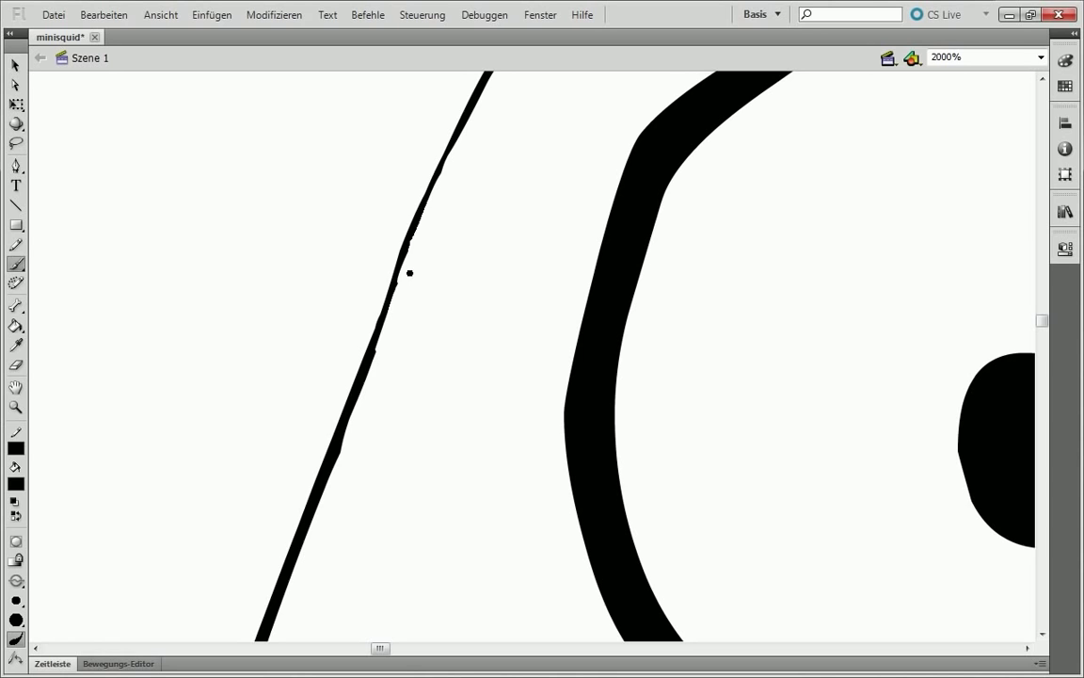
left_click_drag(410, 273, 414, 240)
scroll(496, 476, "down", 3)
scroll(454, 465, "up", 2)
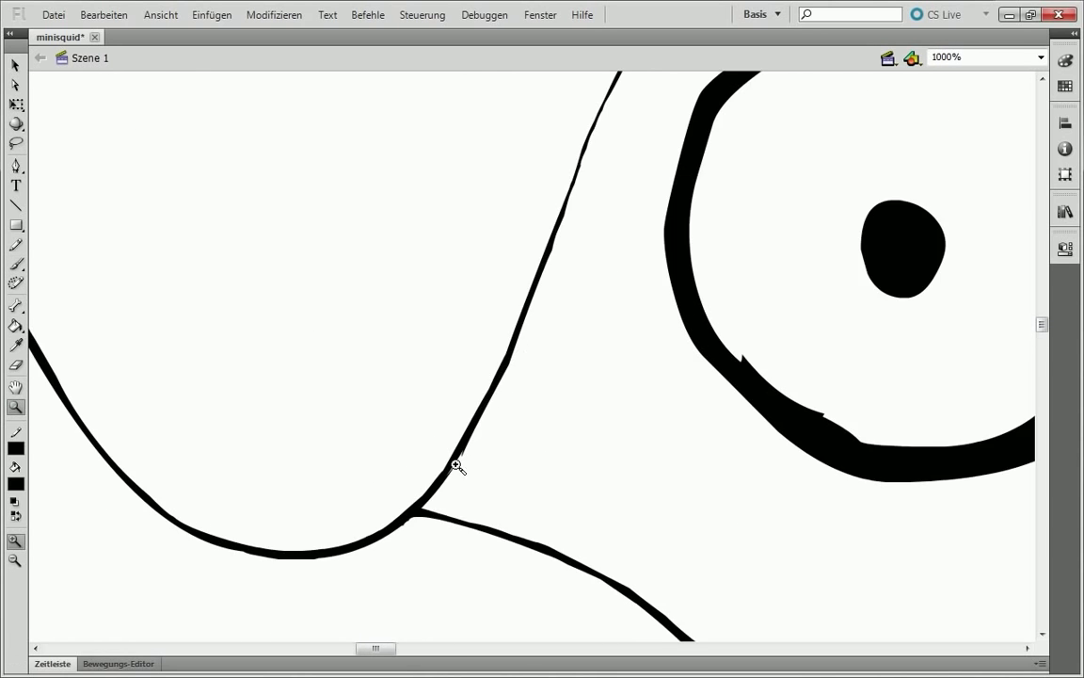
scroll(536, 332, "up", 1)
left_click_drag(429, 469, 449, 425)
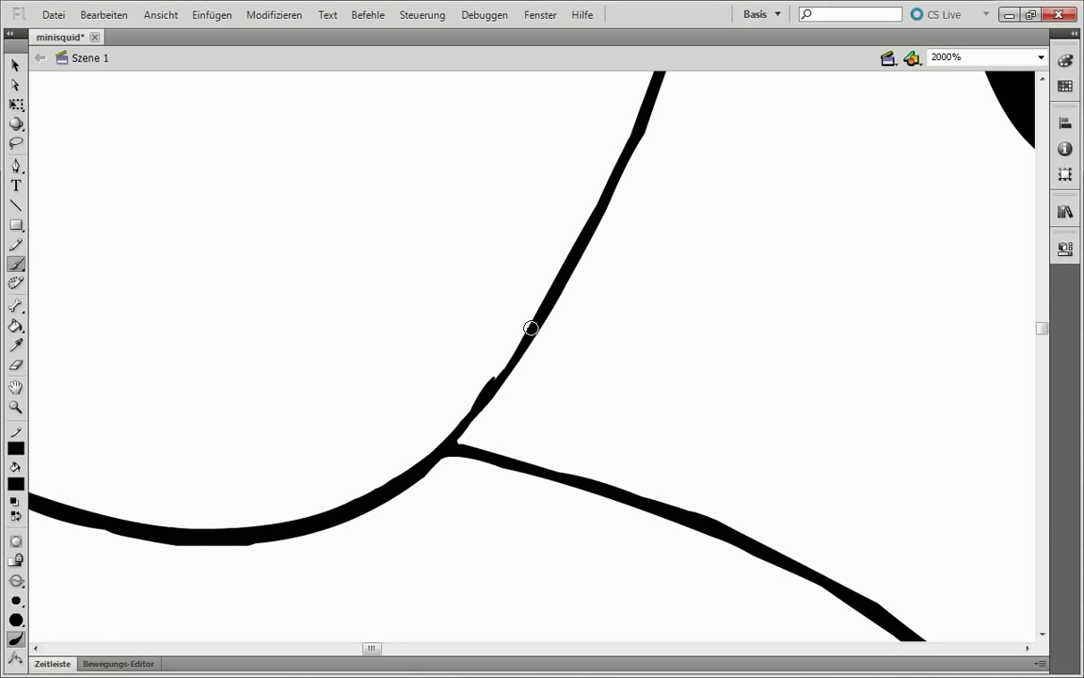
left_click_drag(521, 333, 509, 346)
Smooth the left fin outline and remove the stray dot.
scroll(384, 460, "up", 3)
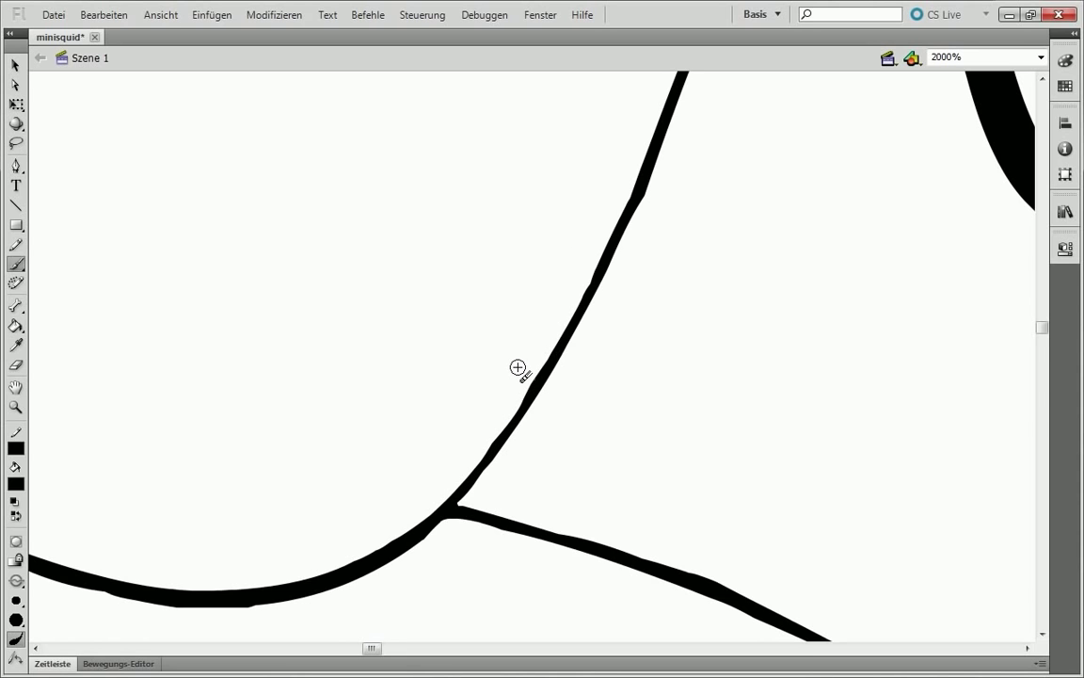
scroll(935, 551, "up", 10)
scroll(707, 293, "down", 5)
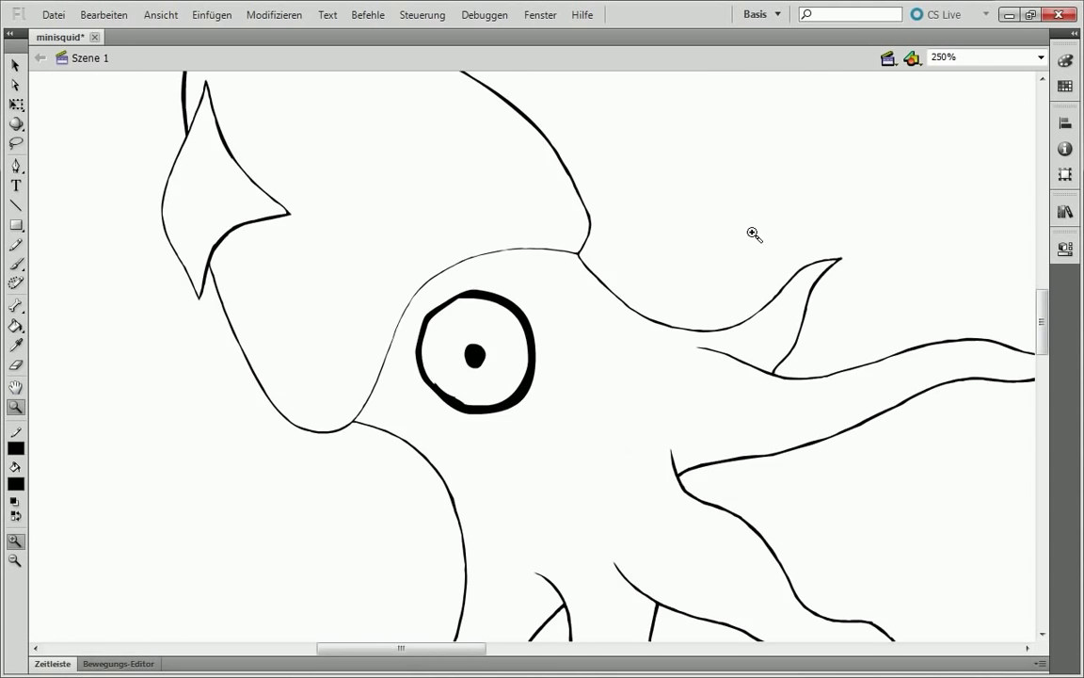
scroll(753, 232, "up", 4)
left_click_drag(492, 320, 497, 411)
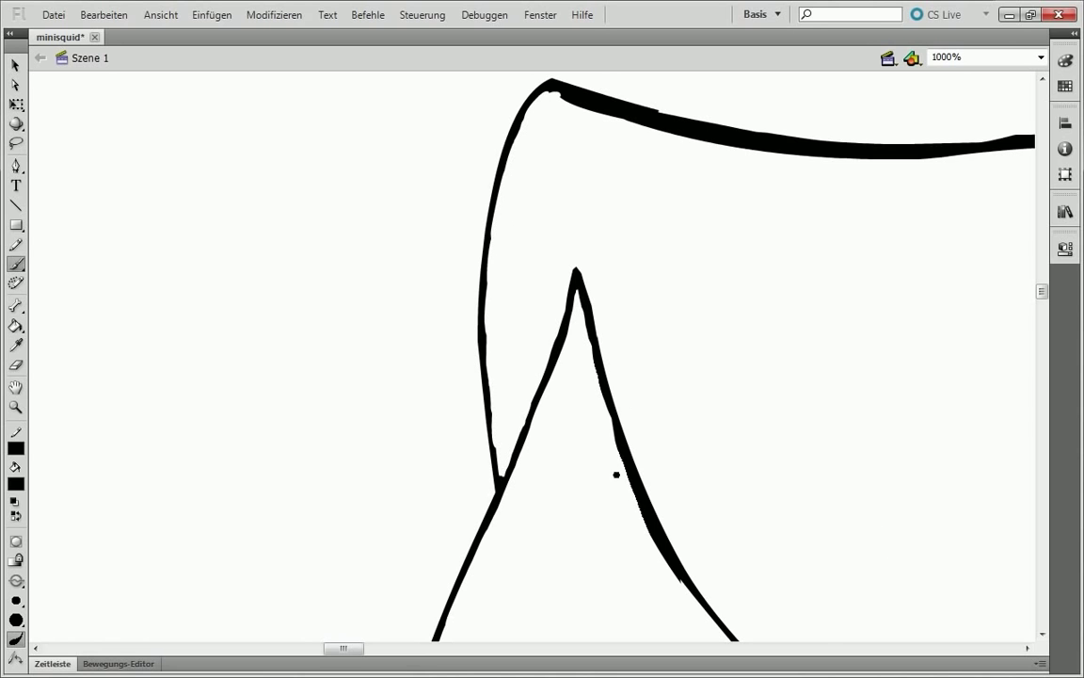
Thin the thick stroke near the fin junction and the fin's upper curve.
scroll(982, 324, "down", 3)
scroll(500, 251, "down", 3)
scroll(583, 509, "down", 1)
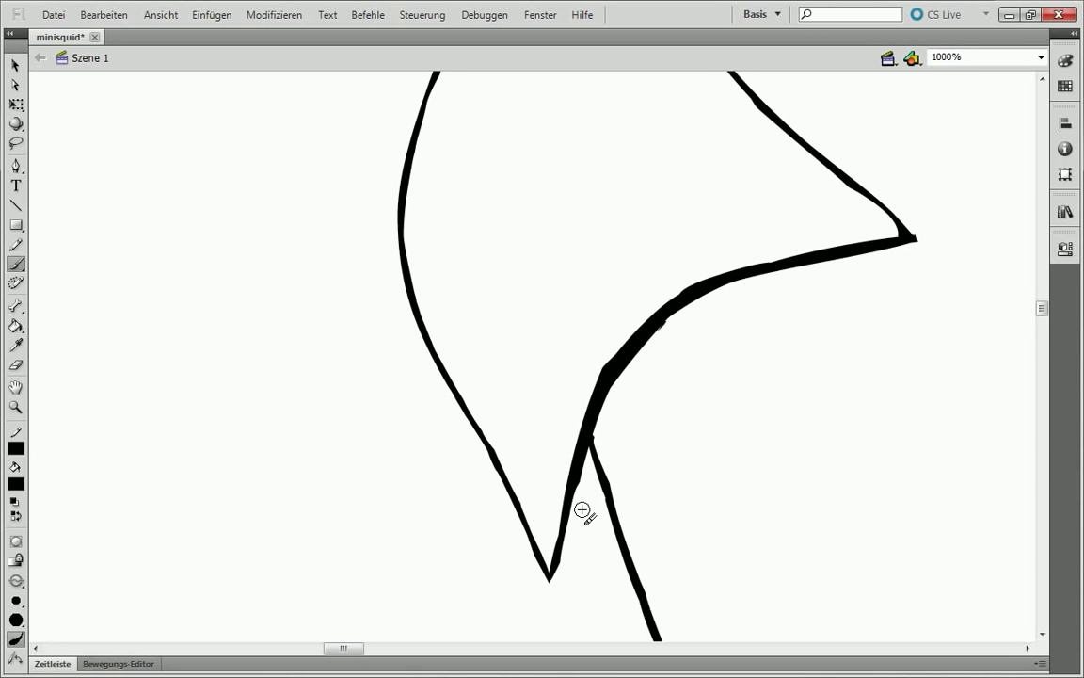
left_click_drag(582, 509, 733, 314)
left_click_drag(907, 251, 602, 416)
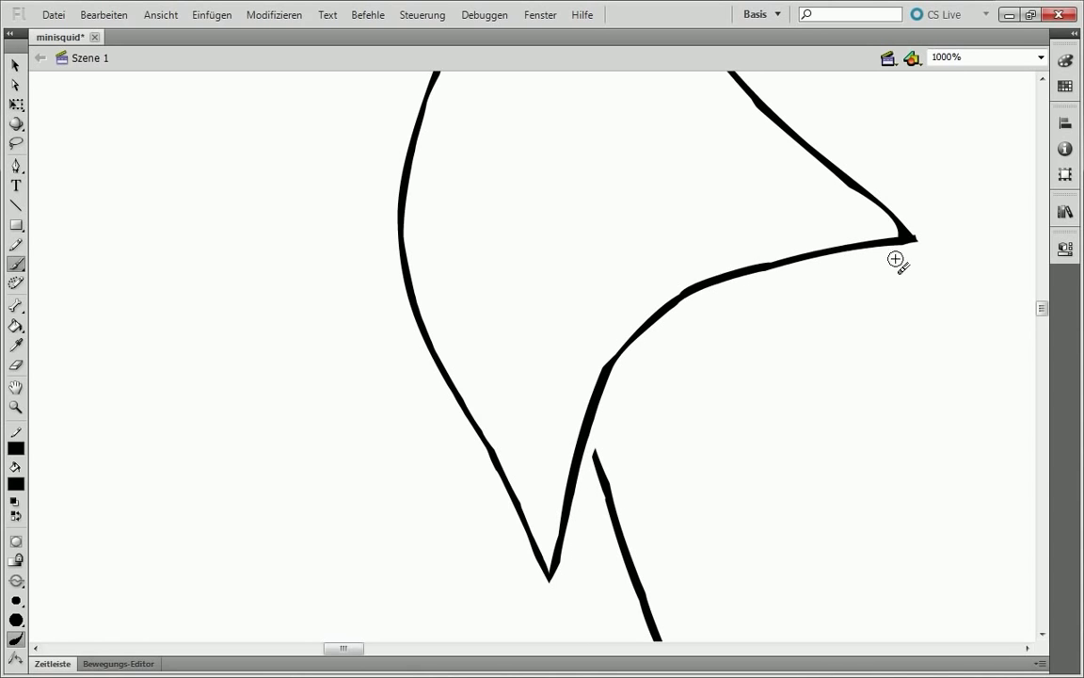
mouse_move(895, 258)
left_mouse_down()
mouse_move(551, 551)
mouse_move(571, 481)
left_mouse_up()
scroll(569, 456, "down", 1)
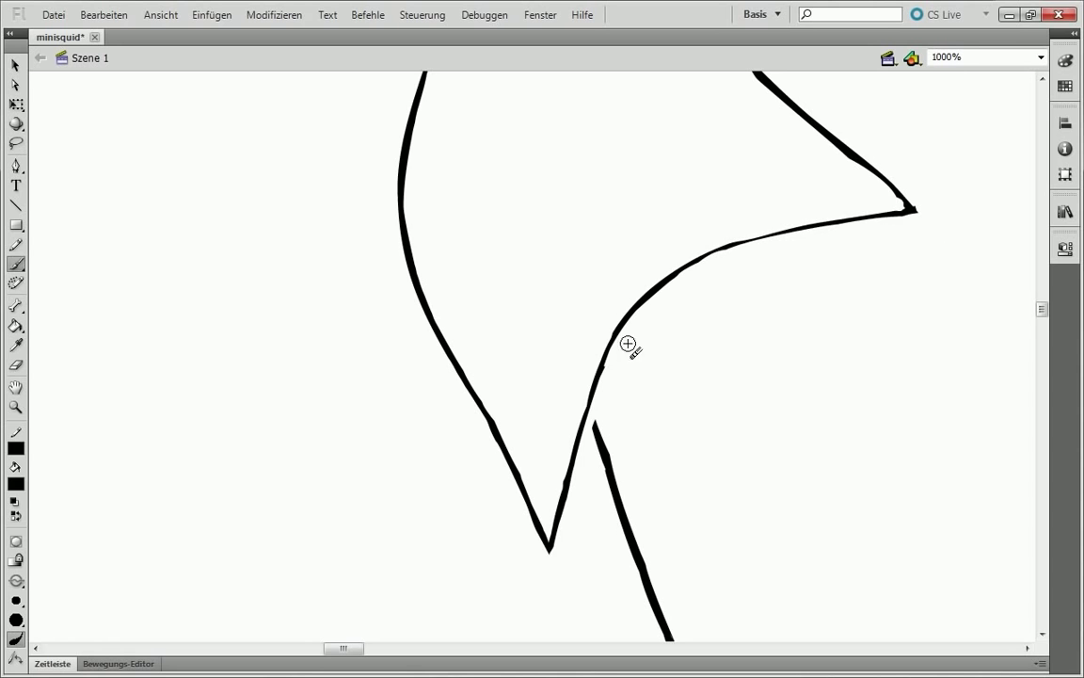
key("ctrl+equal")
scroll(565, 452, "down", 3)
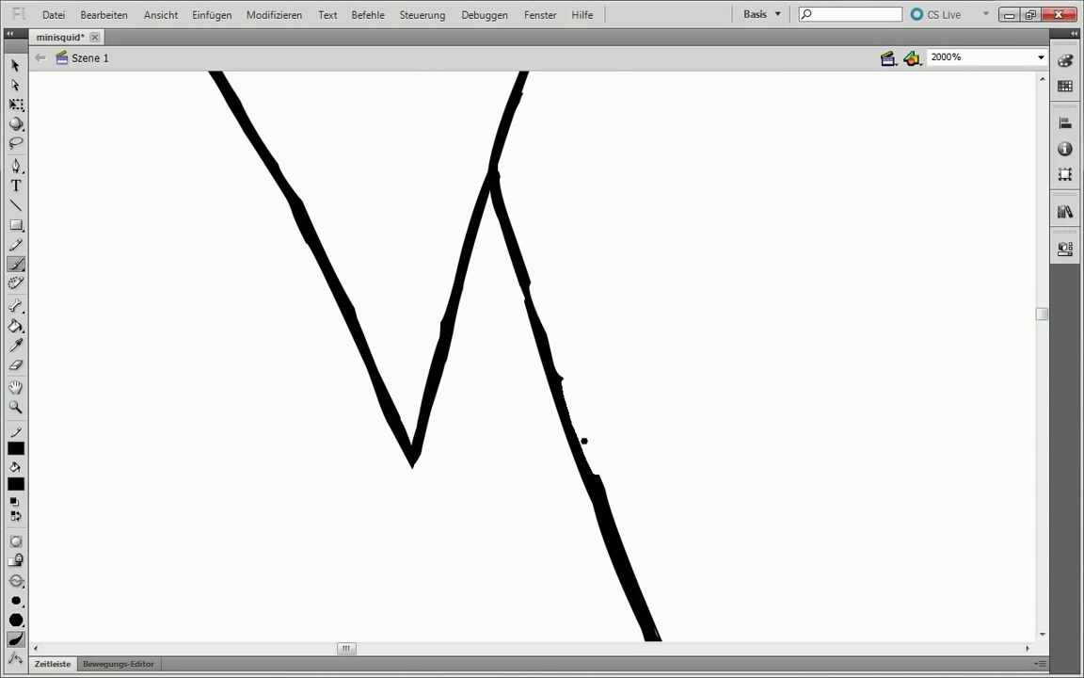
Inspect the lower head outline and the fin's V-shaped notch up close, with a small touch-up.
key("z")
left_click(647, 464, "alt")
left_click(647, 465, "alt")
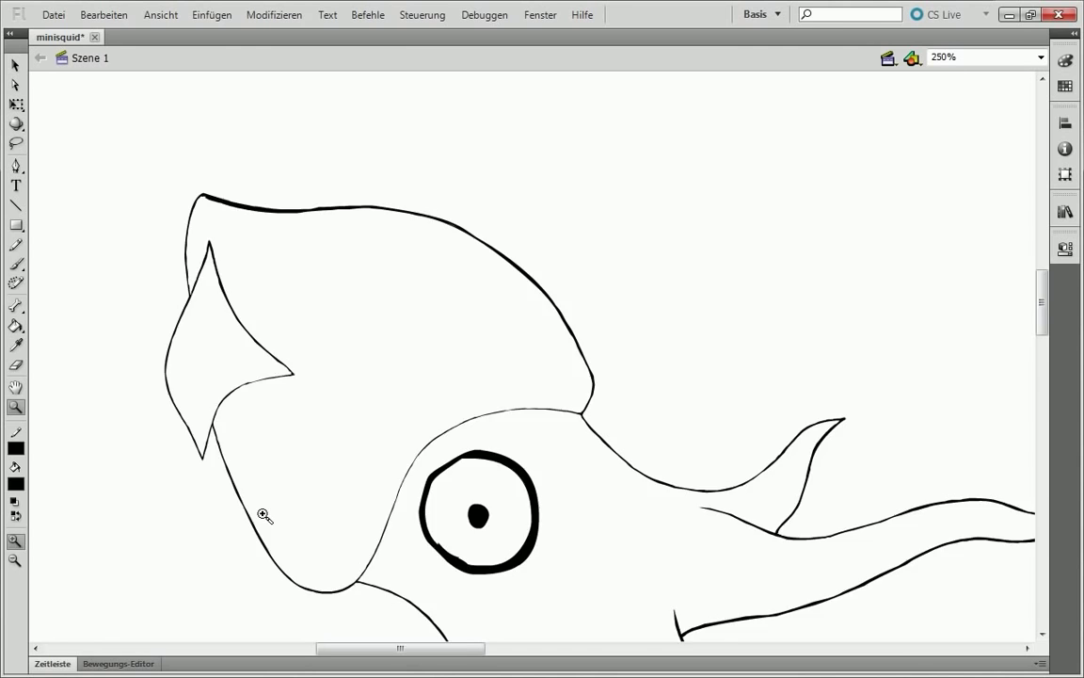
left_click(264, 515)
left_click(509, 349)
key("b")
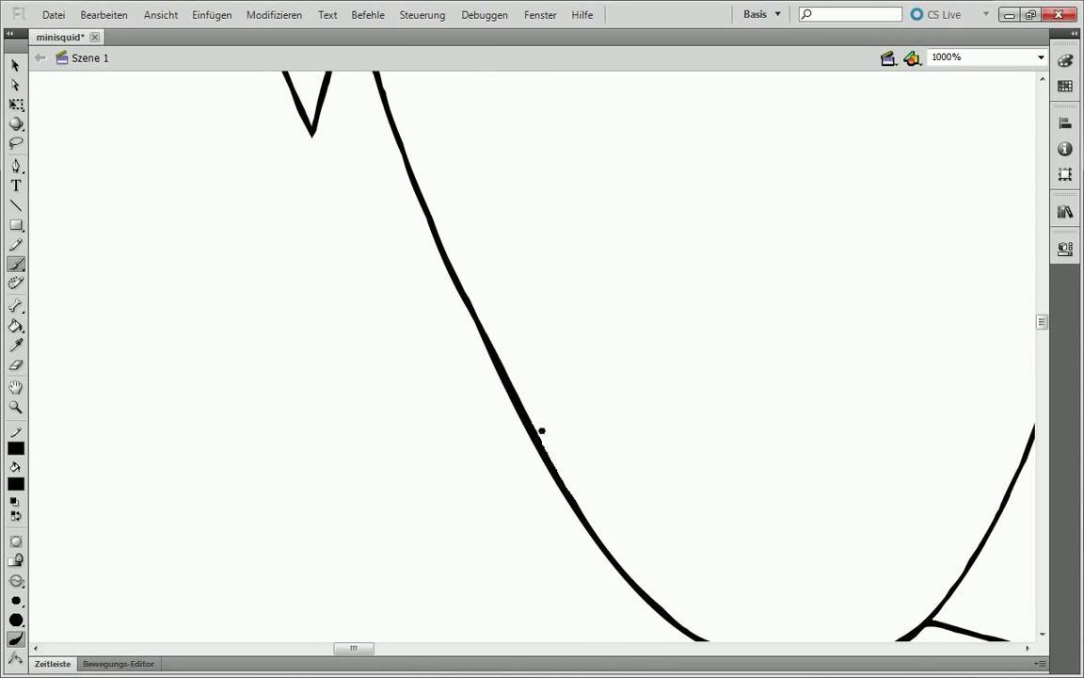
left_click_drag(1041, 322, 1041, 311)
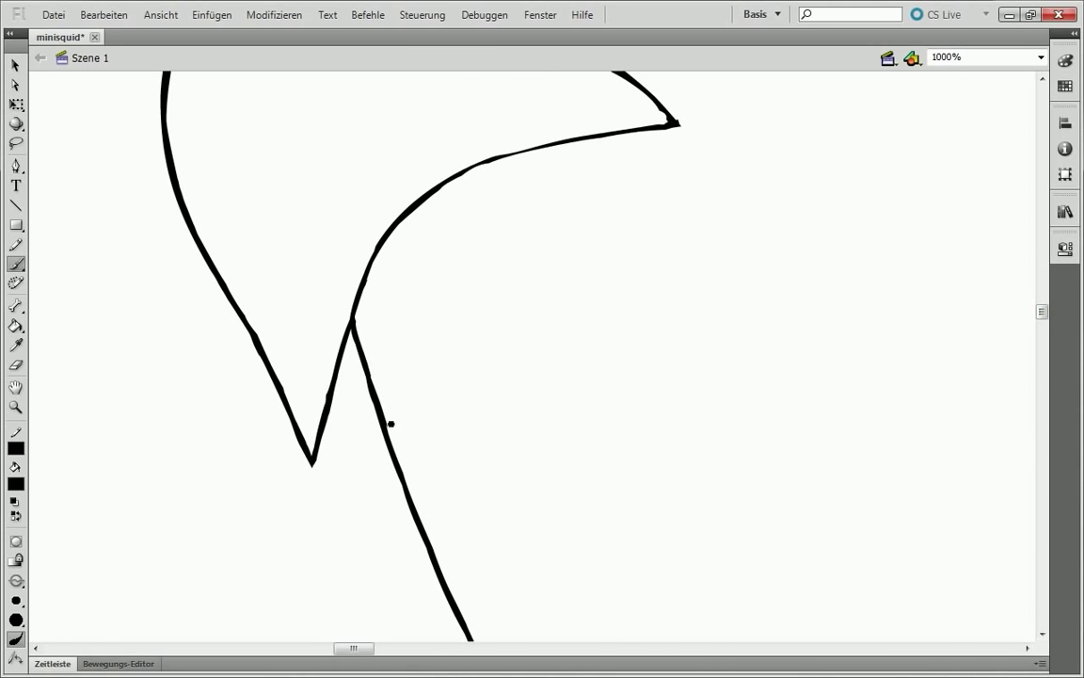
left_click(323, 430)
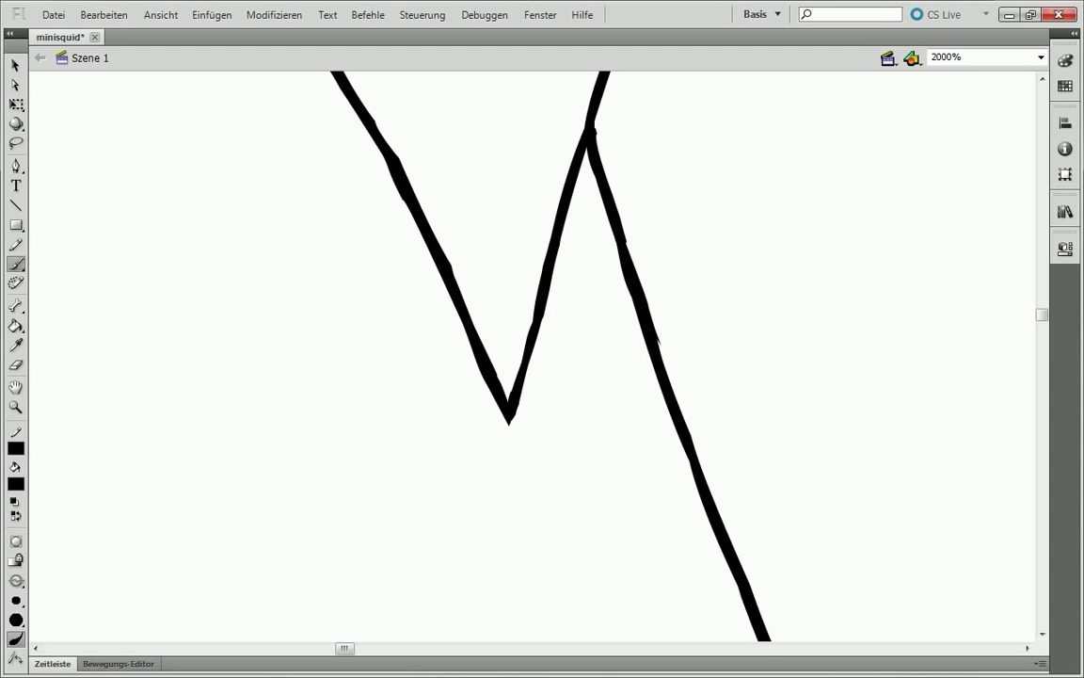
scroll(847, 89, "up", 3)
scroll(940, 269, "up", 3)
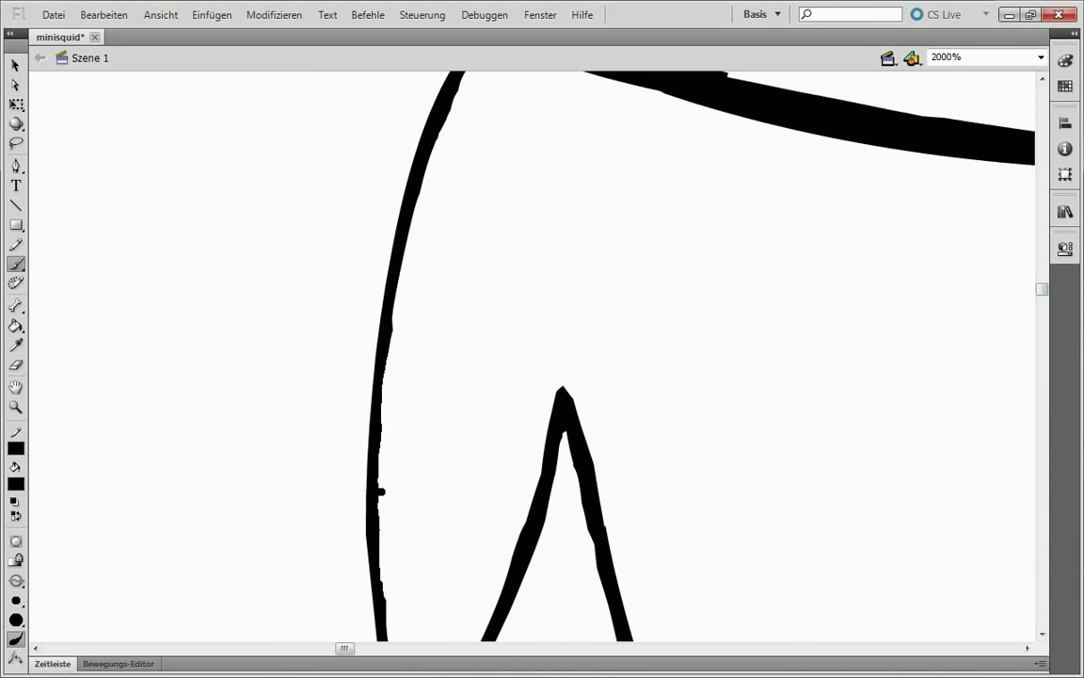
scroll(941, 259, "up", 3)
scroll(941, 259, "down", 1)
left_click(552, 295, "alt")
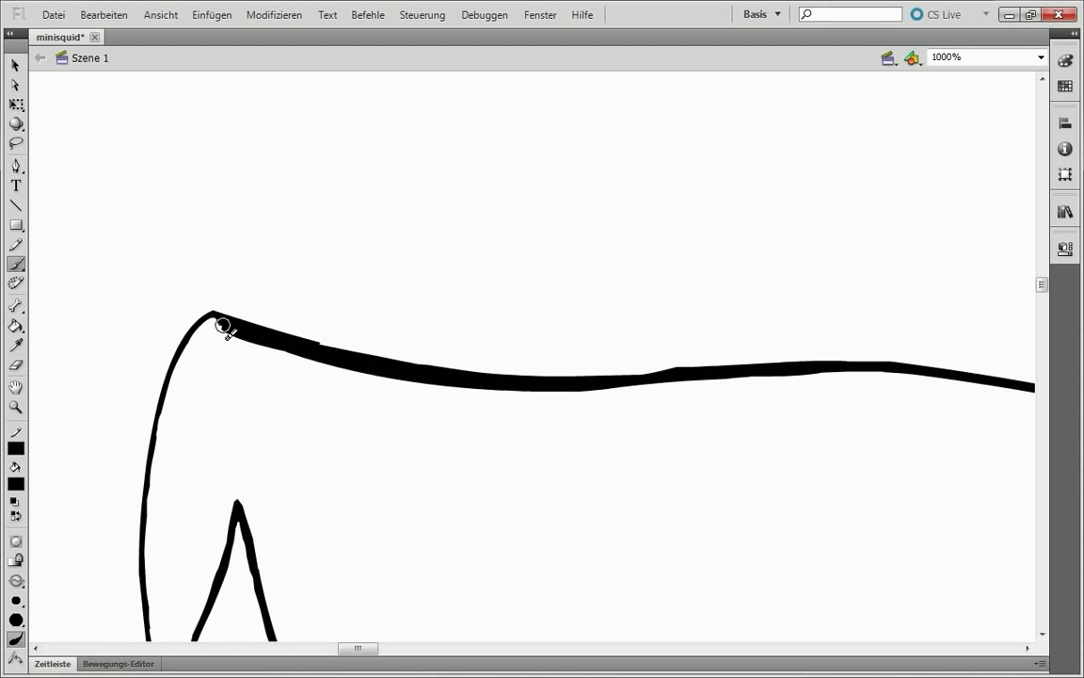
Thin and even out the long top outline of the head, undoing a stroke that left a barb.
left_click_drag(223, 326, 424, 368)
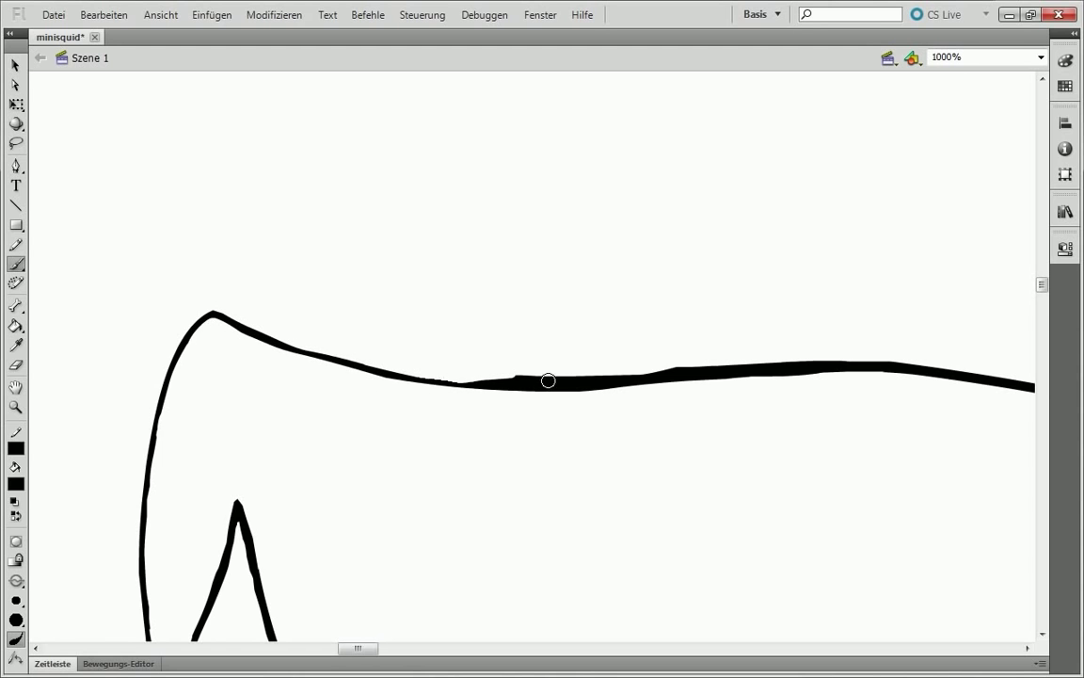
scroll(357, 626, "right", 5)
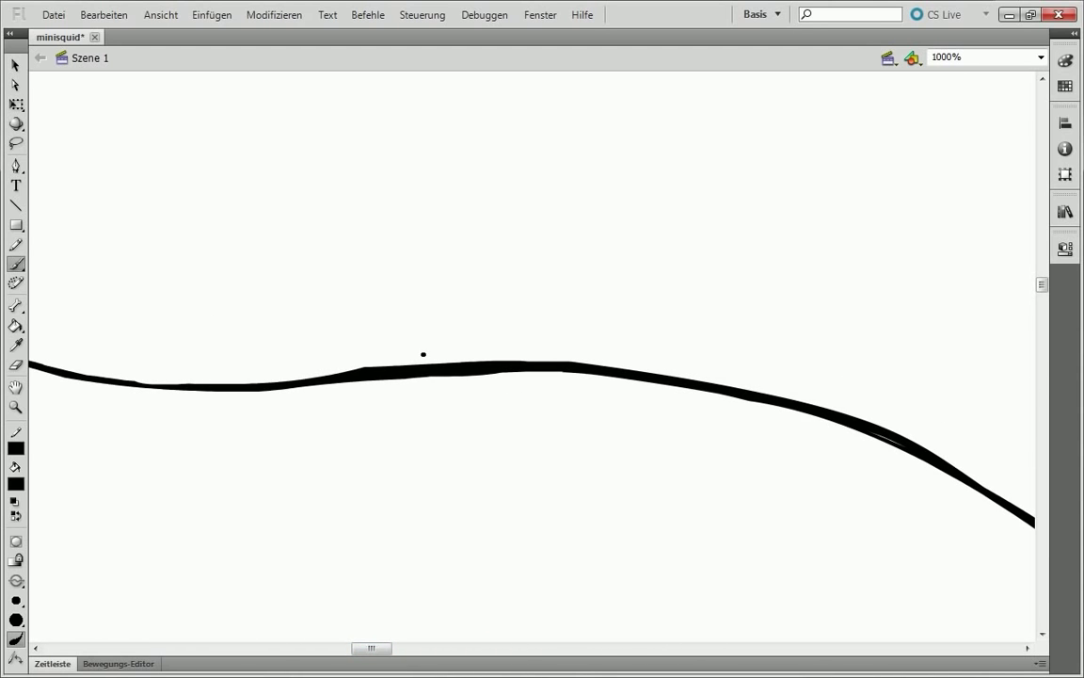
left_click_drag(282, 383, 351, 373)
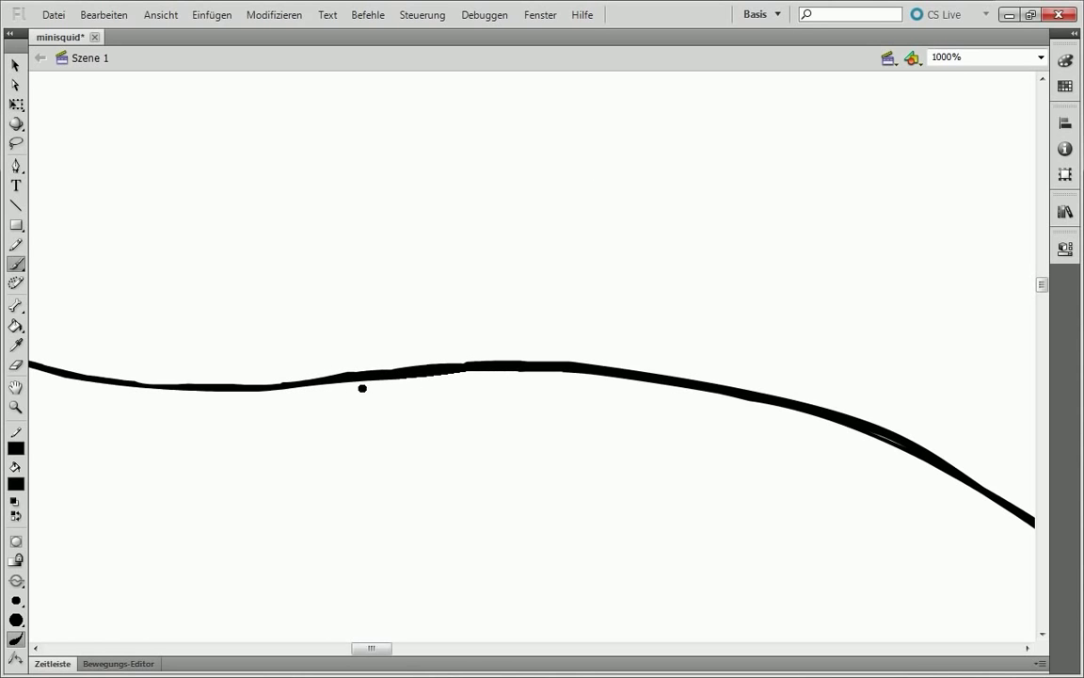
left_click_drag(461, 363, 335, 376)
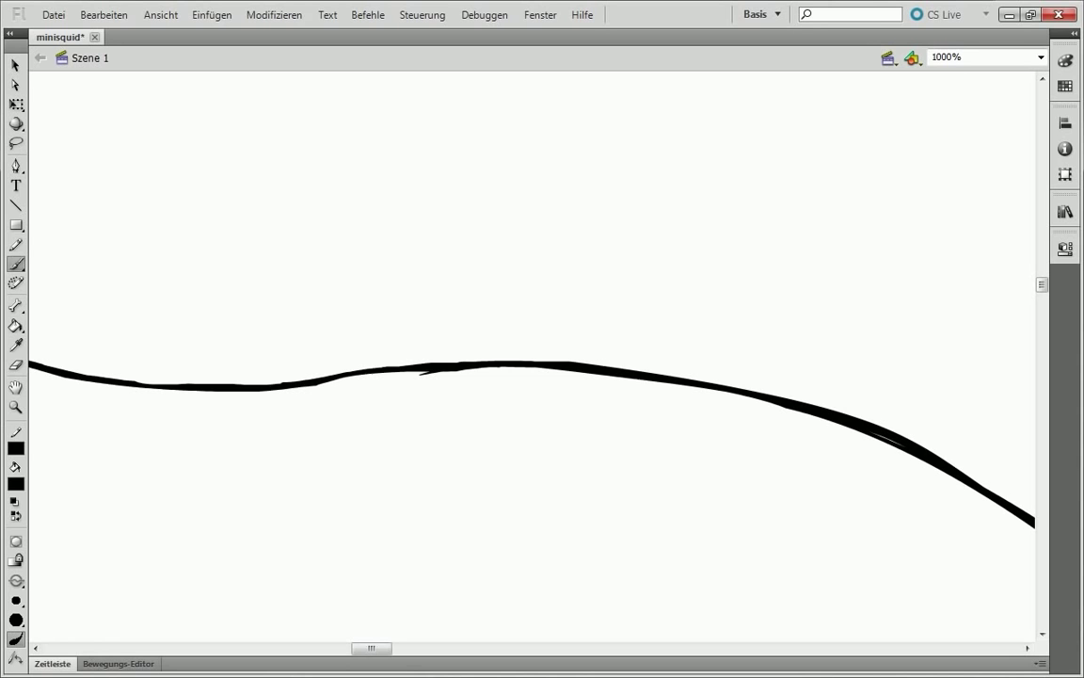
key("ctrl+z")
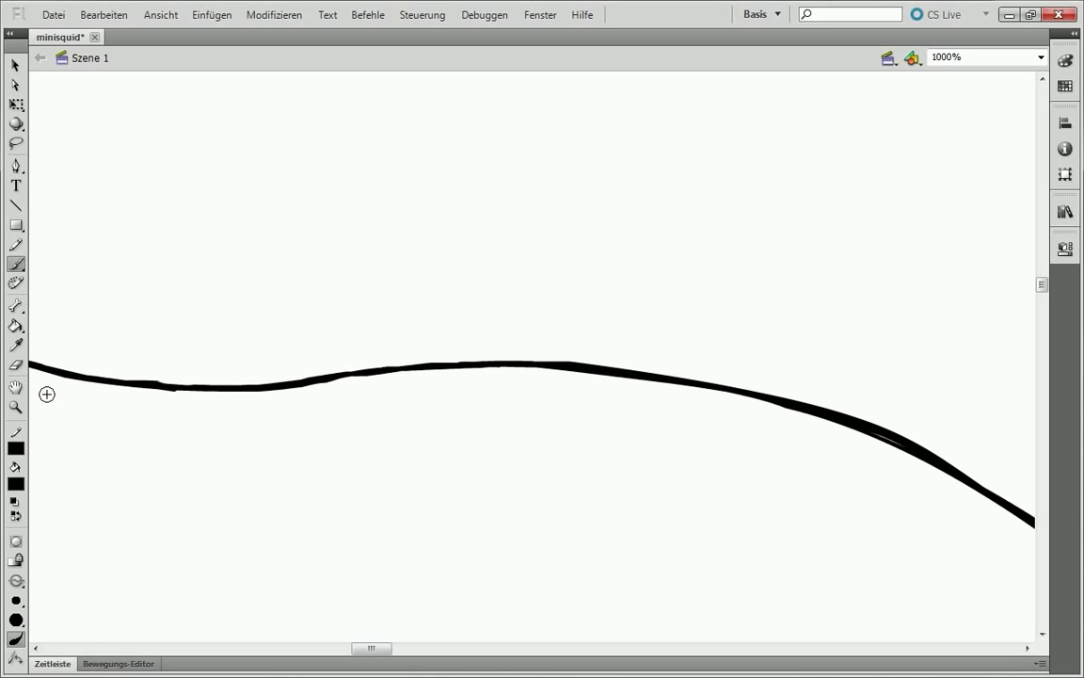
key("ctrl+equal")
key("z")
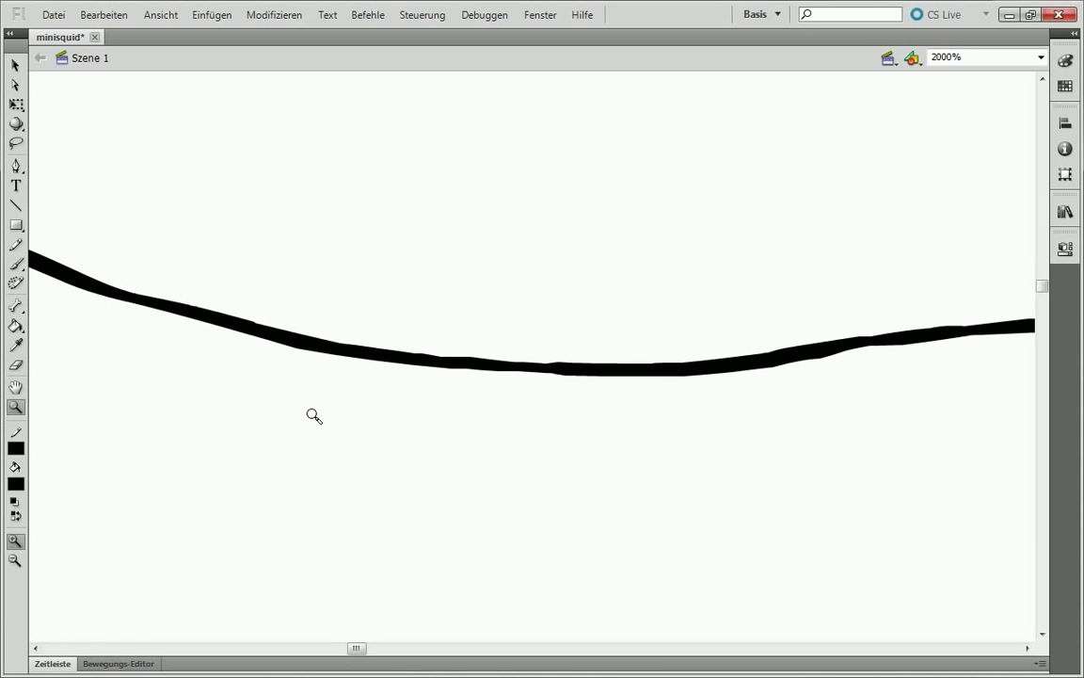
left_click(830, 414, "alt")
left_click(499, 344, "alt")
Undo the overlapping thick strokes on the head's top curve and repaint it thicker along its length.
left_click(16, 263)
key("ctrl+z")
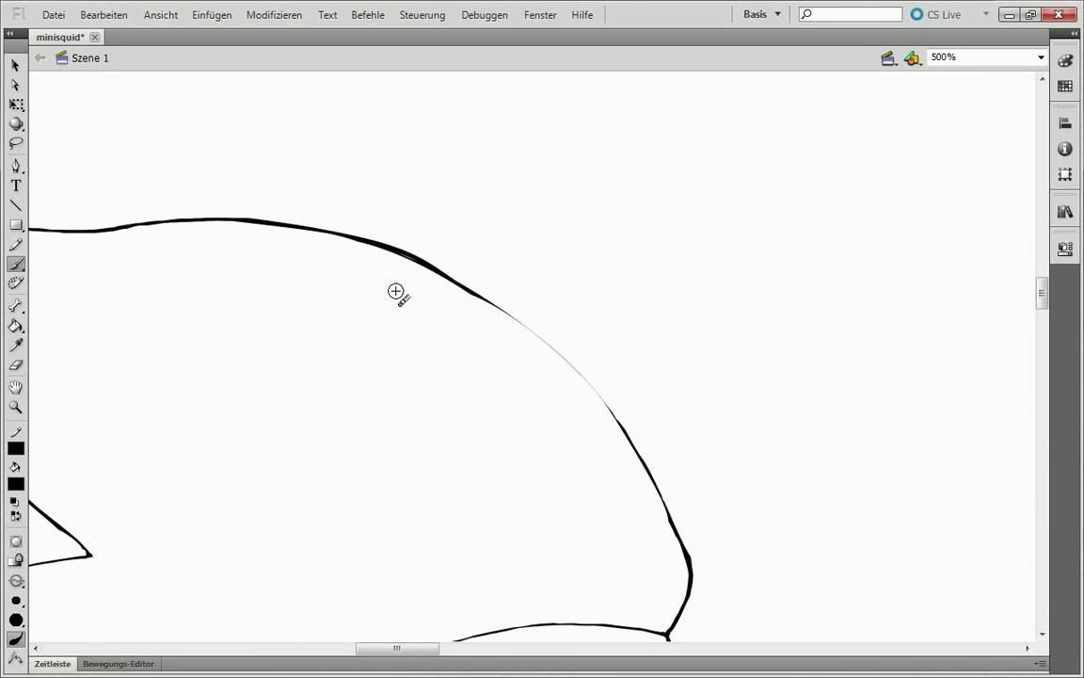
key("ctrl+z")
mouse_move(619, 426)
left_mouse_down()
mouse_move(362, 237)
mouse_move(446, 251)
left_mouse_up()
key("ctrl+z")
key("z")
left_click(653, 527)
left_click(16, 263)
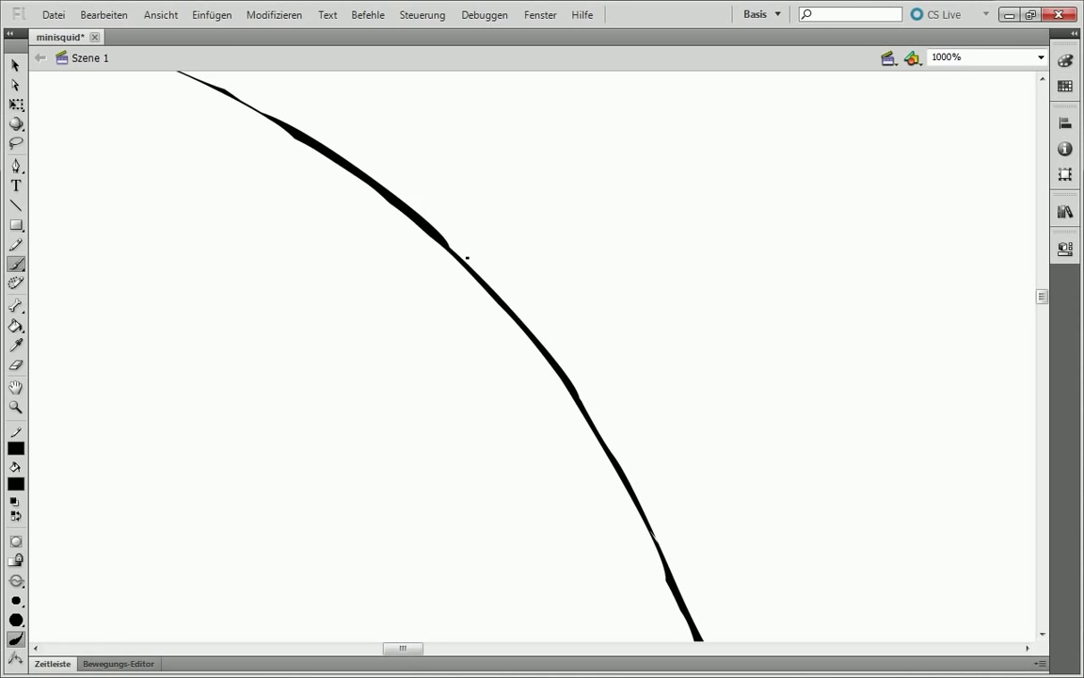
scroll(465, 258, "left", 3)
scroll(1041, 302, "up", 5)
left_click_drag(389, 656, 379, 656)
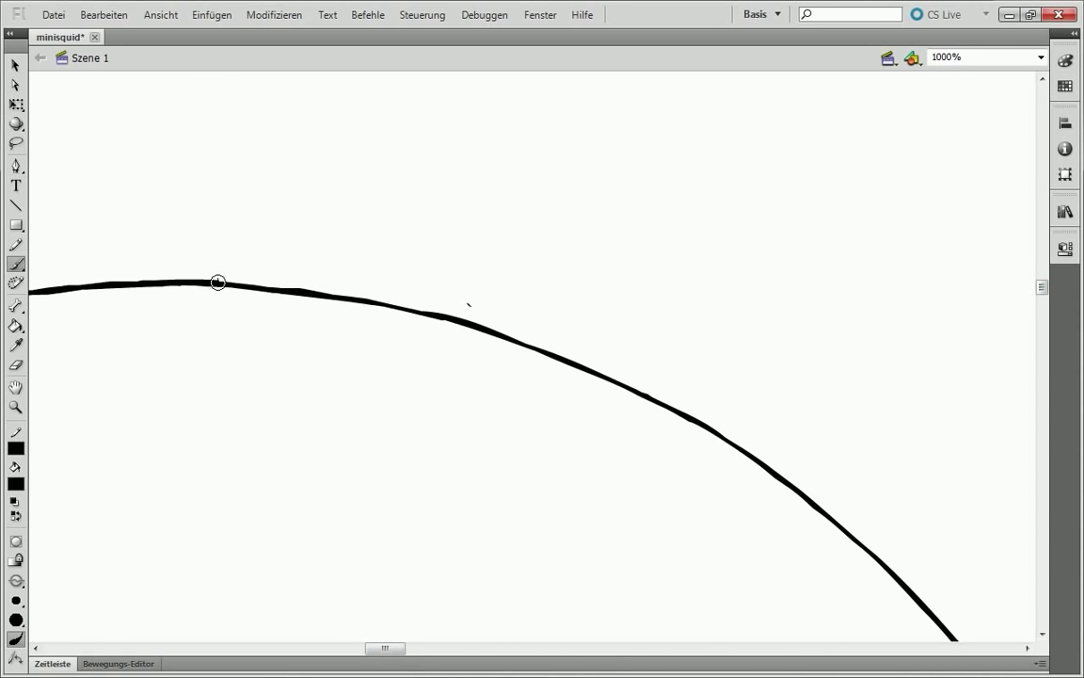
mouse_move(437, 300)
left_mouse_down()
mouse_move(646, 395)
mouse_move(183, 279)
left_mouse_up()
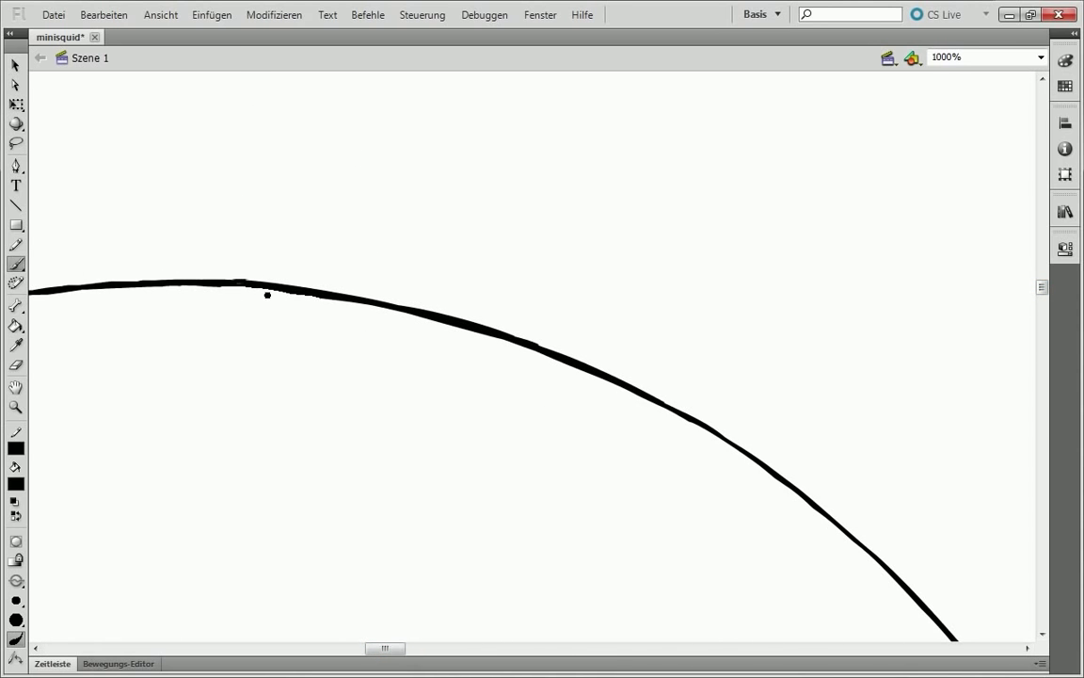
Redraw the upper diagonal edge of the tentacle tip.
scroll(387, 334, "left", 5)
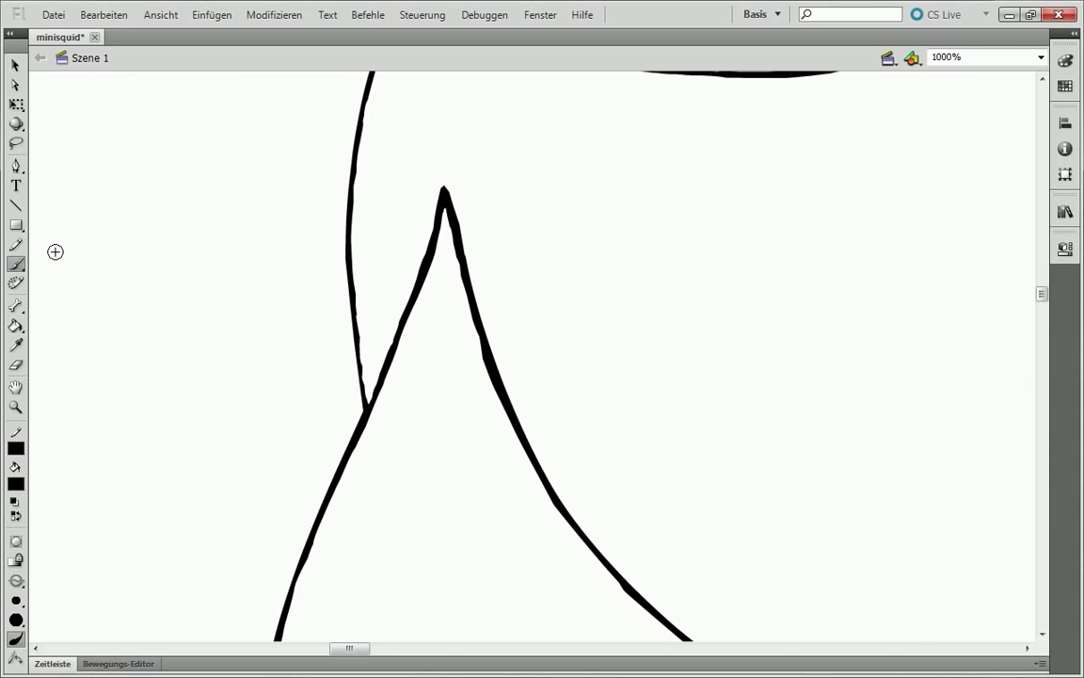
scroll(667, 510, "down", 3)
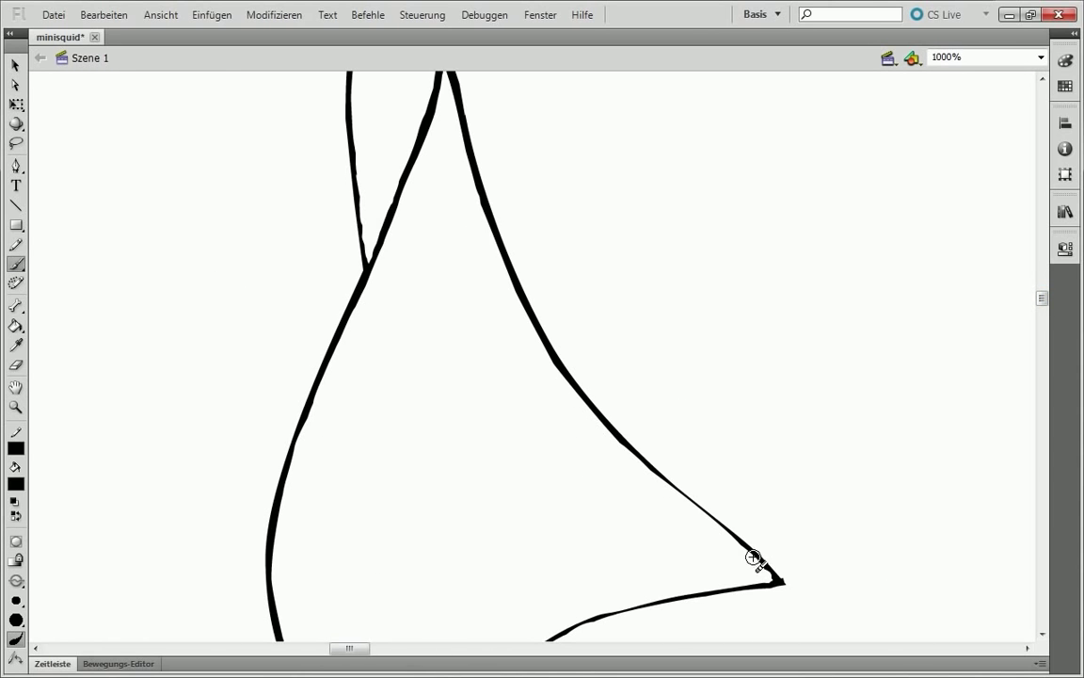
scroll(755, 561, "down", 3)
scroll(601, 436, "right", 3)
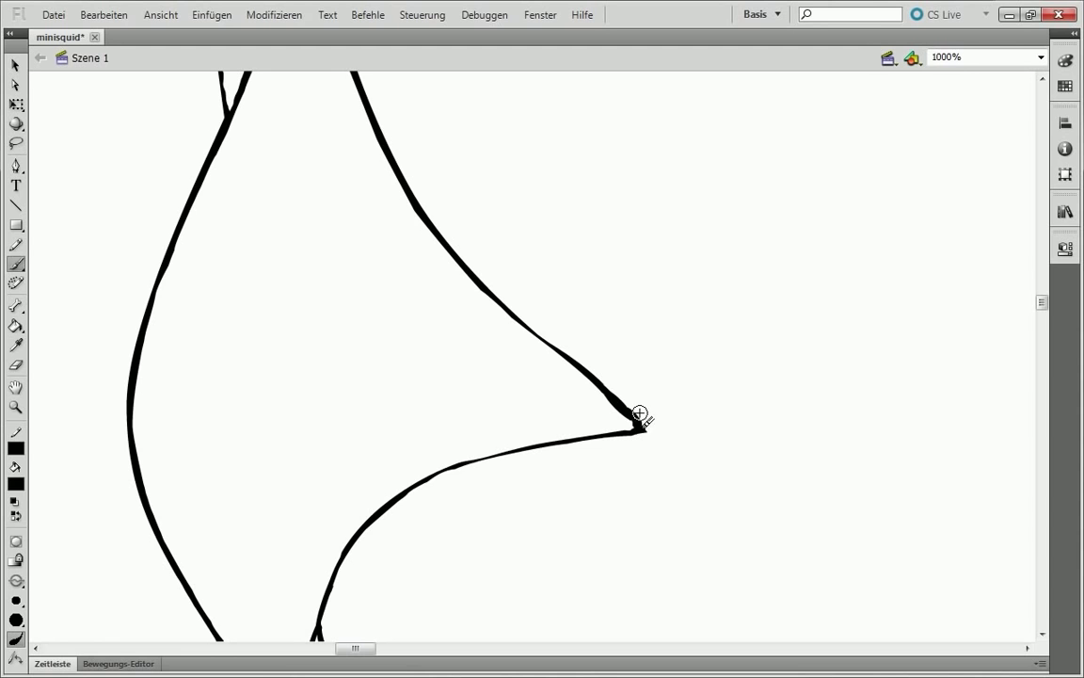
scroll(465, 484, "up", 4)
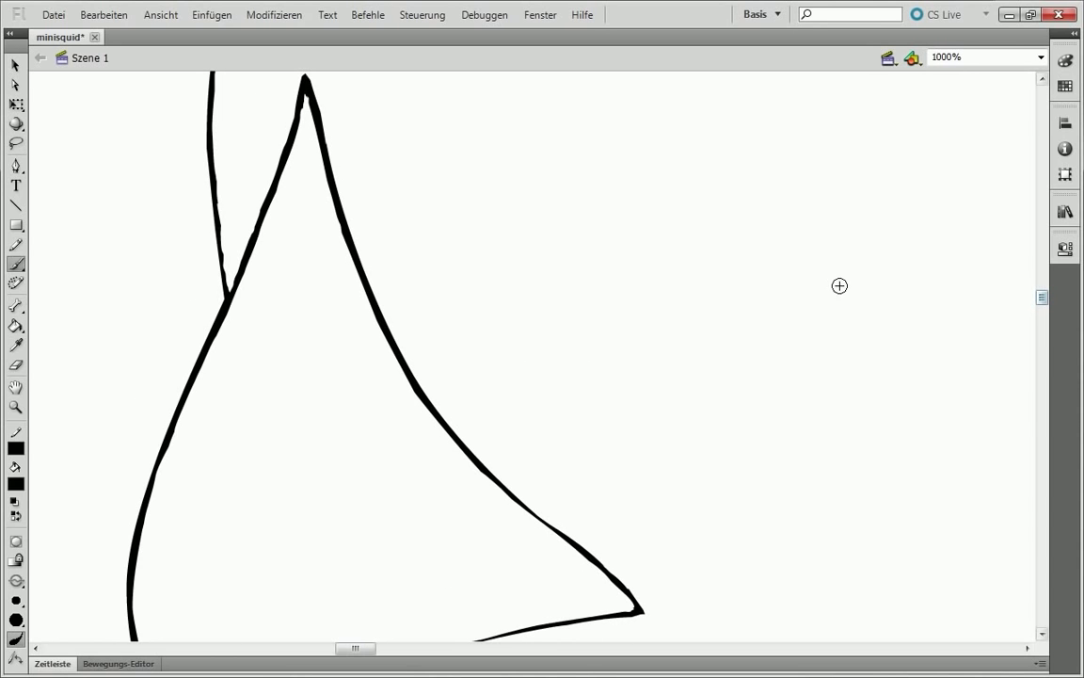
scroll(151, 497, "down", 6)
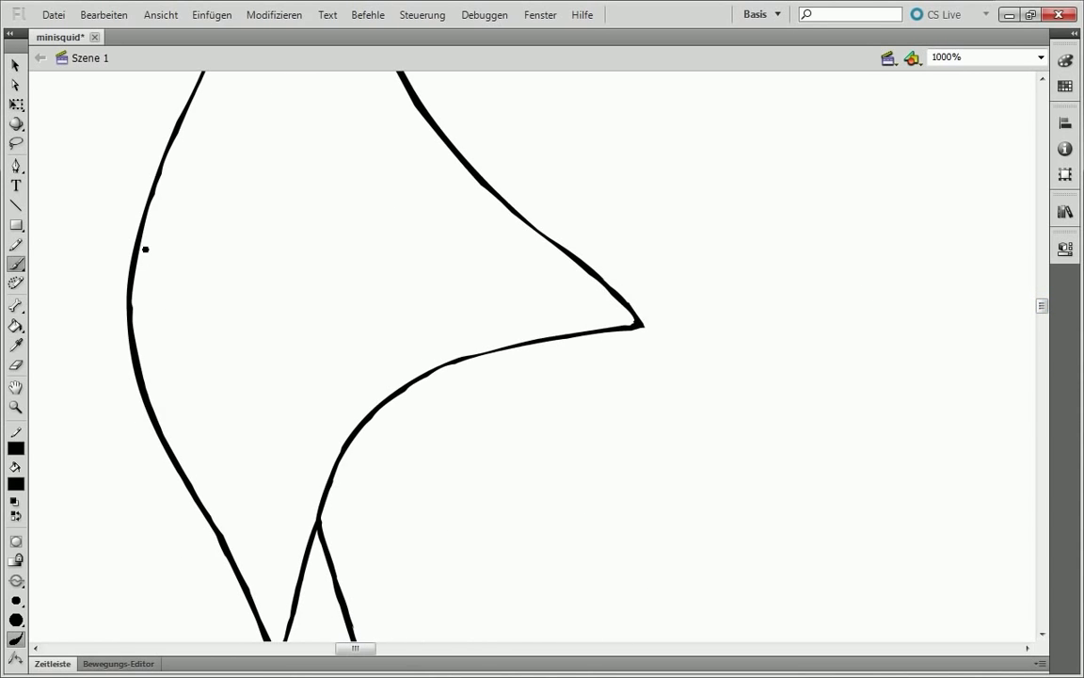
key("ctrl+equal")
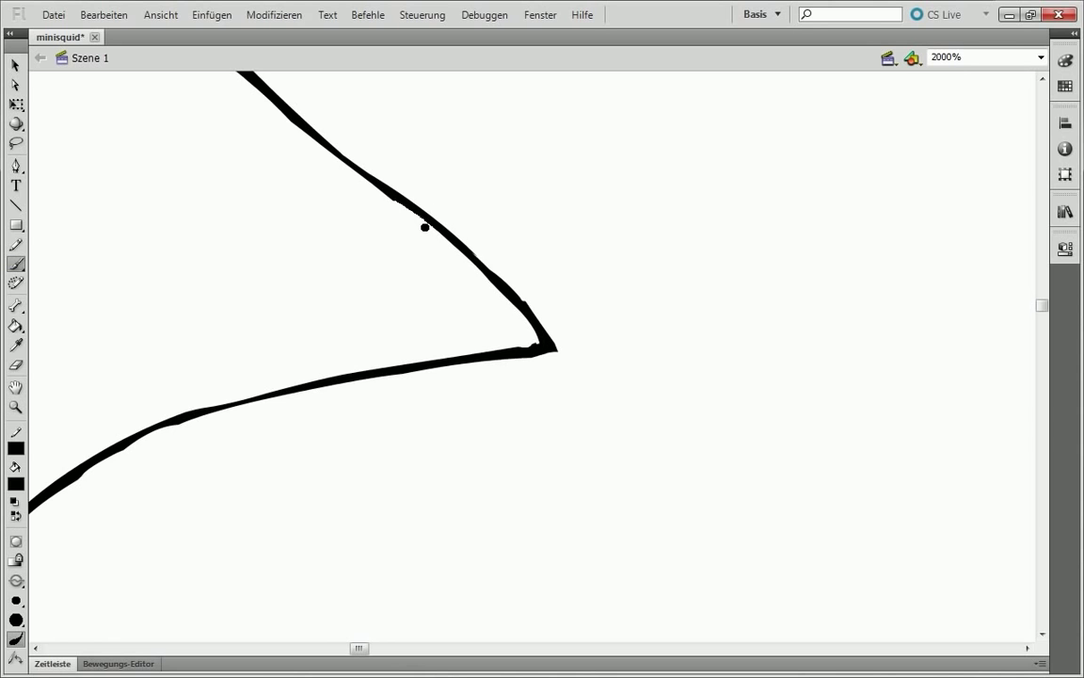
left_click_drag(463, 263, 350, 174)
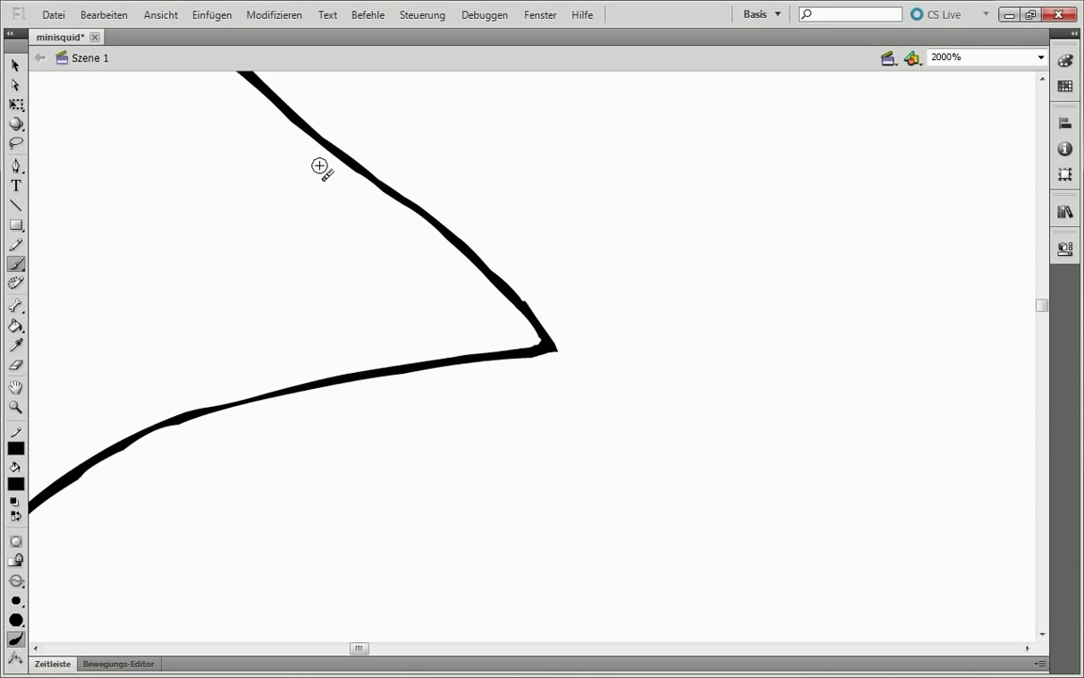
Smooth the stroke along the lower curve at the curve junction.
scroll(521, 360, "down", 2)
scroll(263, 496, "left", 3)
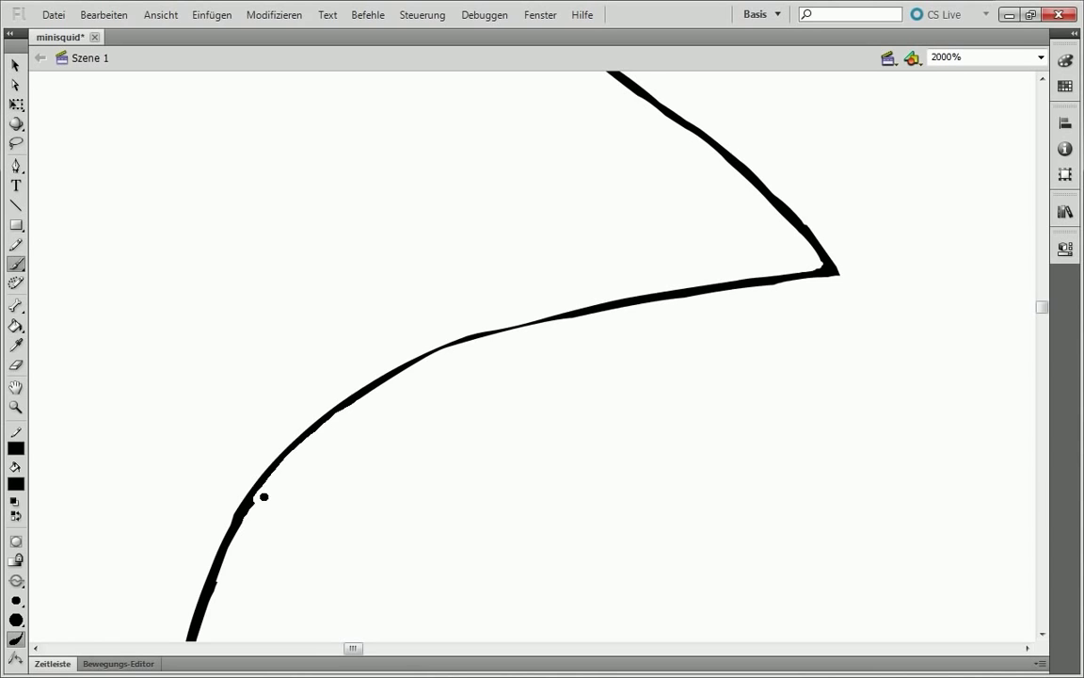
key("z")
left_click(748, 411, "alt")
left_click(463, 261)
key("b")
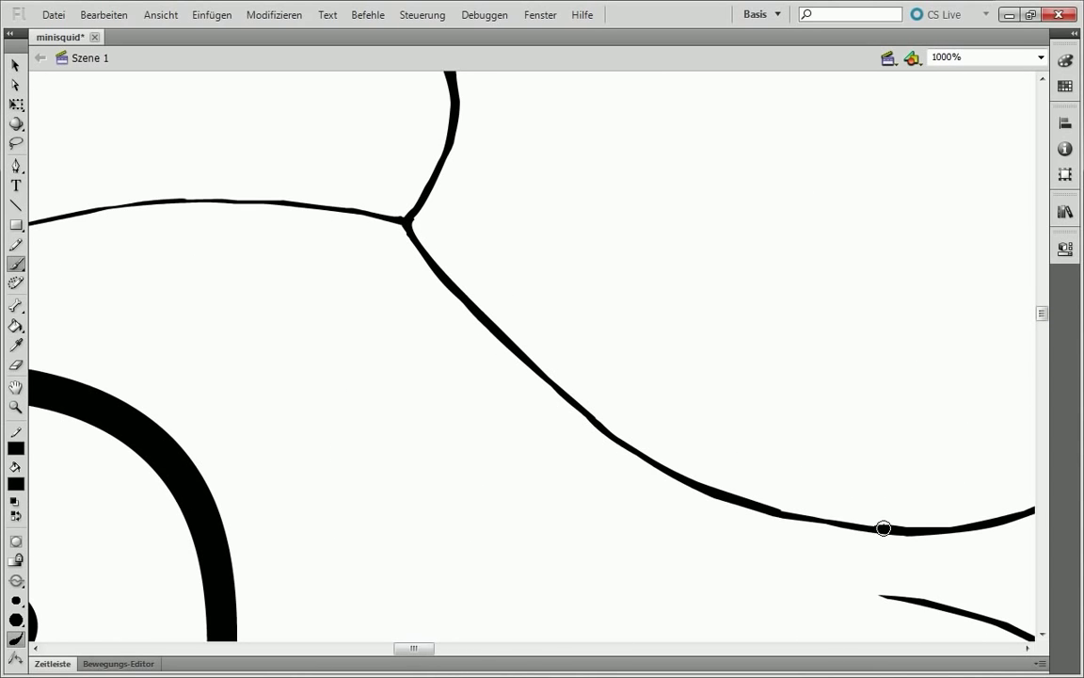
left_click_drag(883, 528, 738, 488)
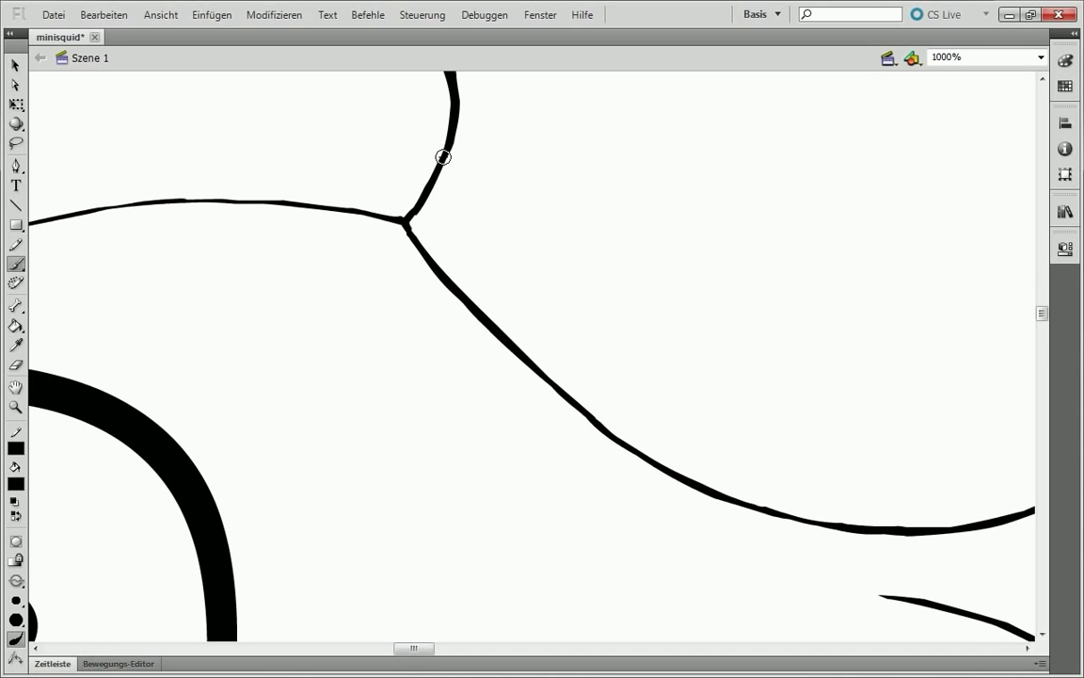
Repaint a thicker upper curve above the junction and undo a blob on the lower curve.
scroll(442, 157, "up", 5)
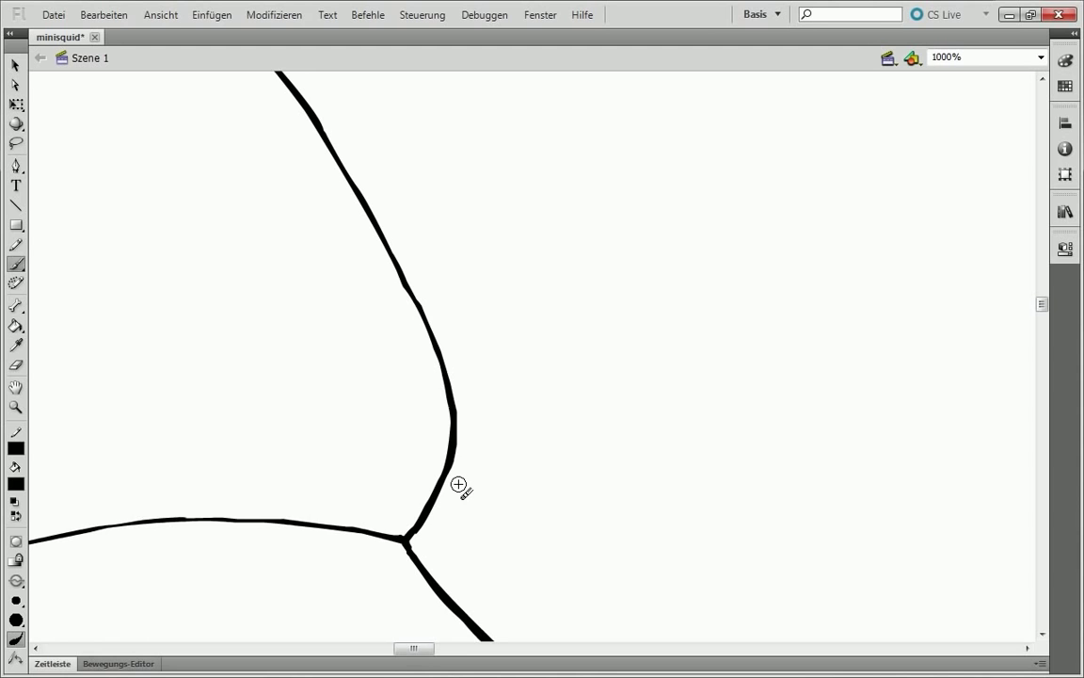
scroll(463, 562, "up", 1)
left_click_drag(358, 122, 536, 386)
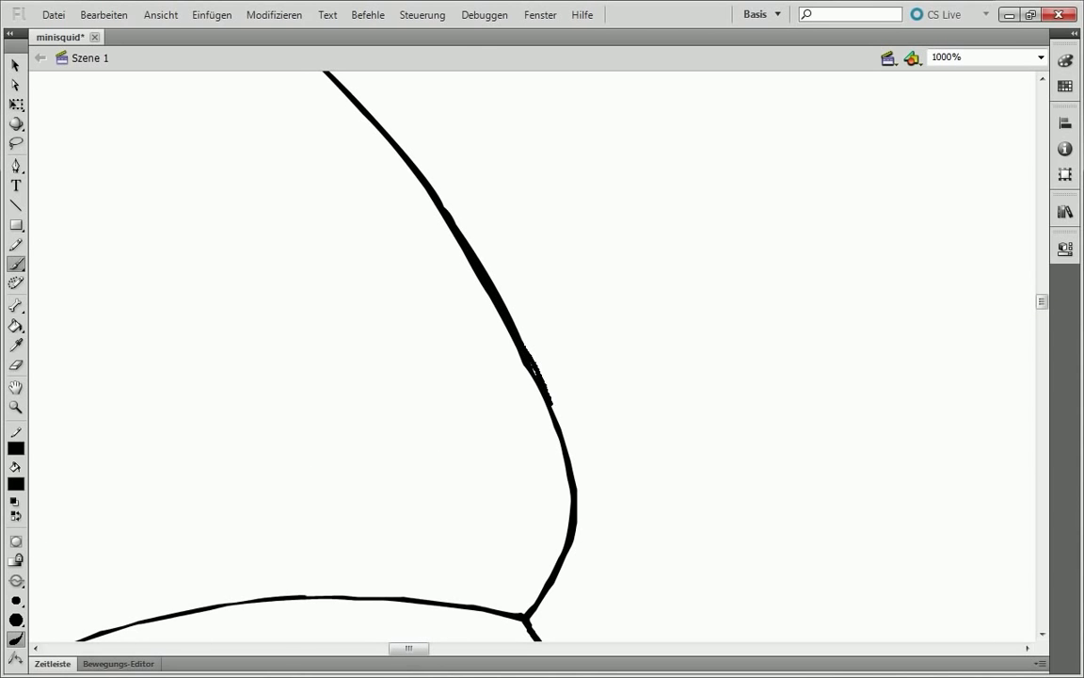
key("ctrl+z")
key("ctrl+z")
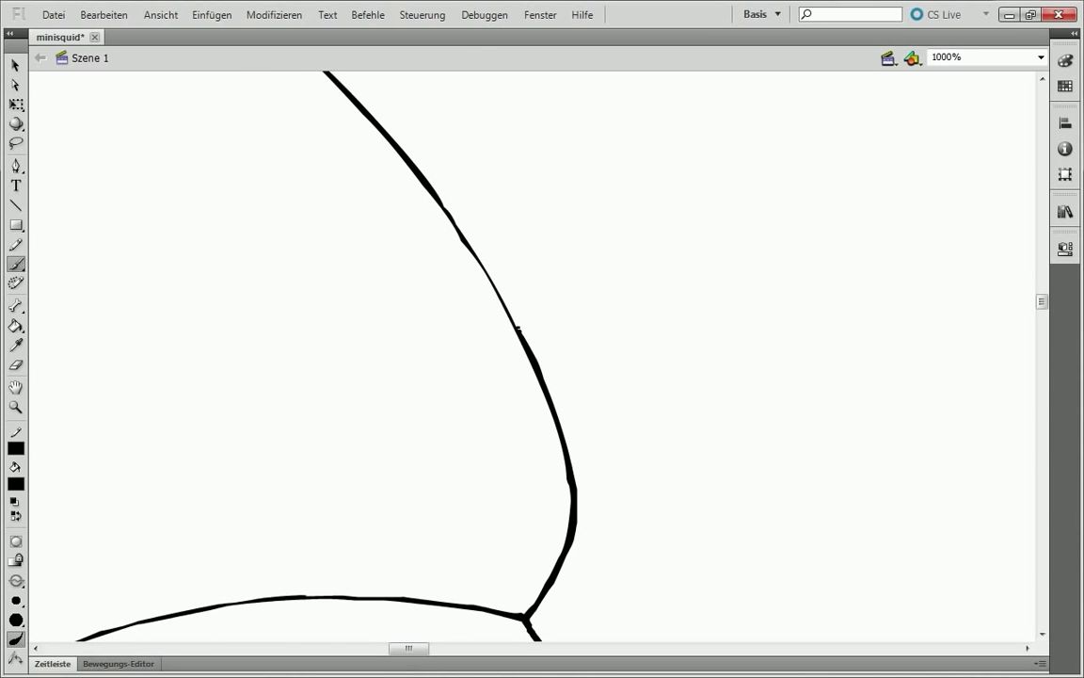
left_click_drag(516, 329, 510, 293)
left_click_drag(571, 475, 533, 602)
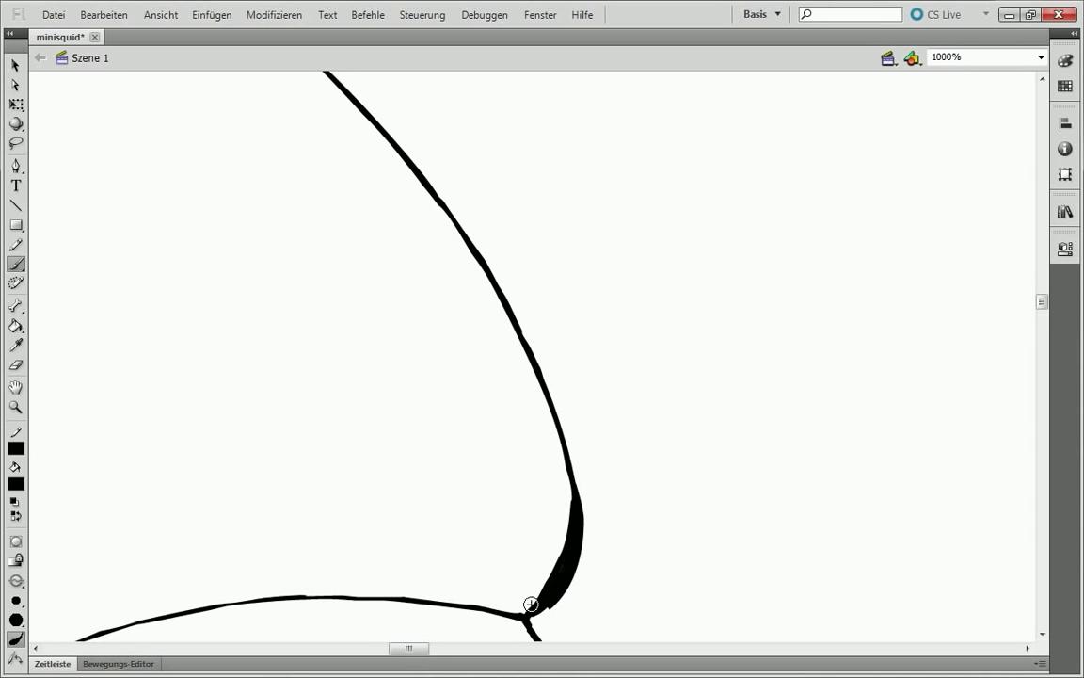
key("ctrl+z")
Fill the gap left of the curve junction and redraw the left curve as one smooth stroke.
key("ctrl+minus")
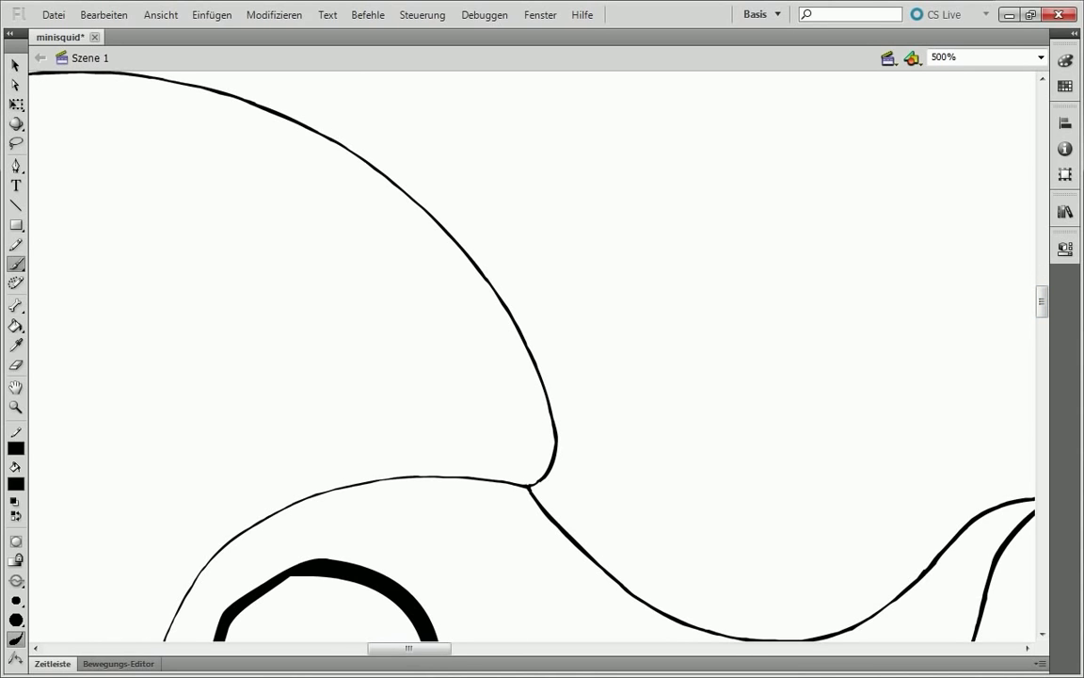
key("ctrl+equal")
key("ctrl+equal")
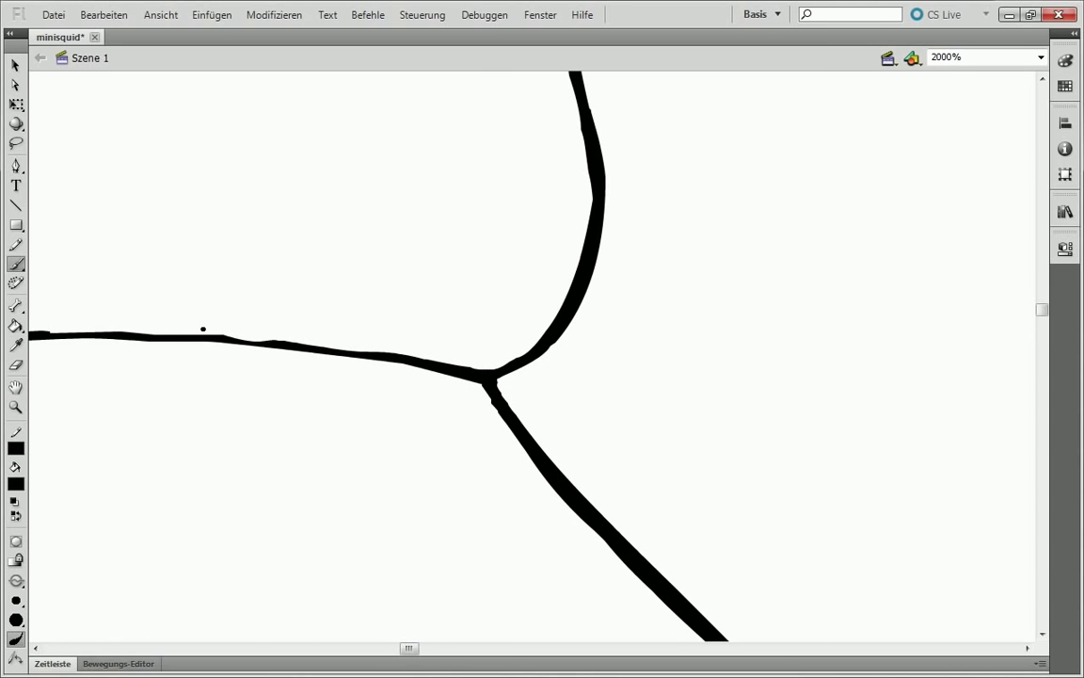
key("ctrl+minus")
key("ctrl+minus")
key("ctrl+equal")
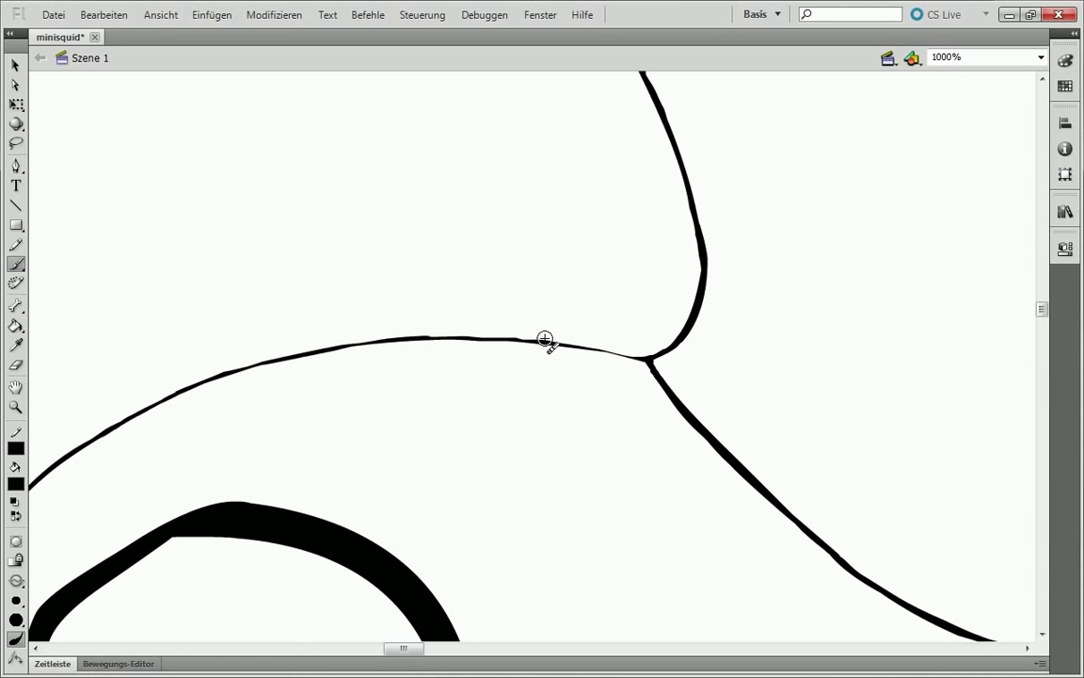
left_click_drag(565, 345, 296, 355)
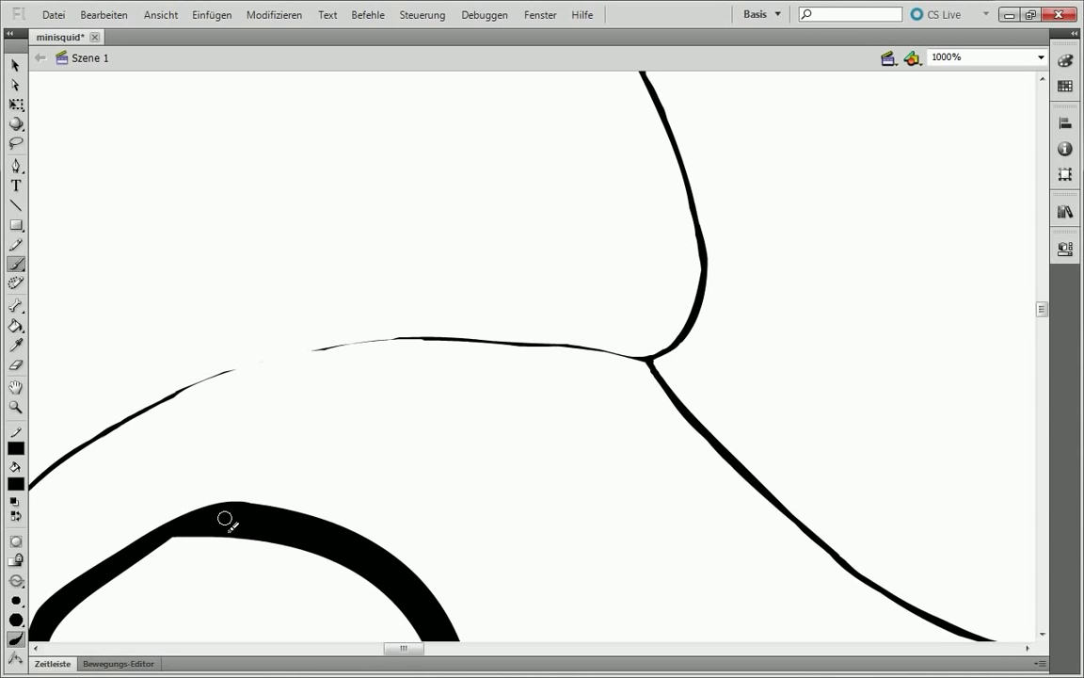
left_click_drag(174, 393, 242, 358)
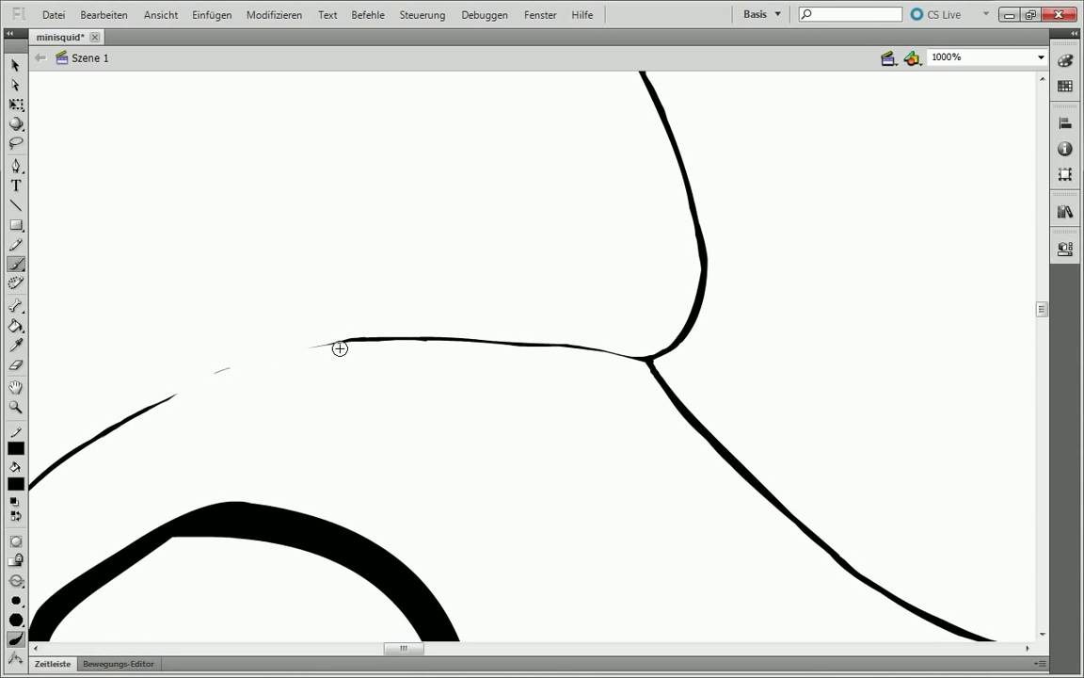
left_click_drag(338, 346, 170, 395)
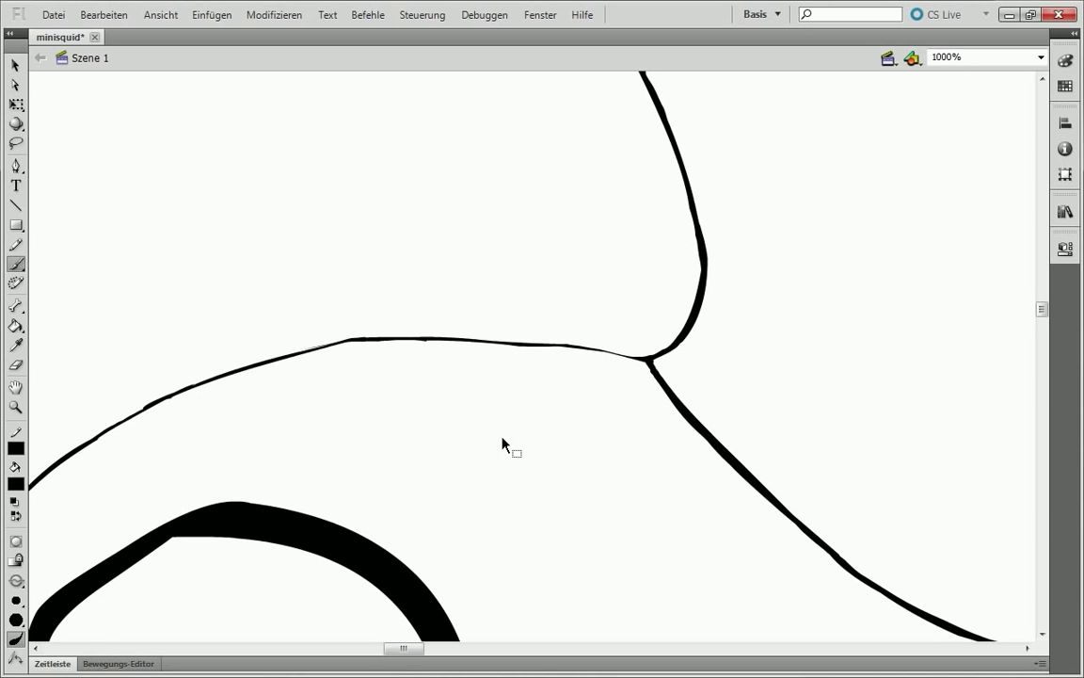
Repaint the broken thin left curve as one continuous stroke, undoing a stray thick stroke.
key("ctrl+equal")
left_click_drag(353, 335, 219, 332)
key("ctrl+z")
scroll(365, 590, "left", 5)
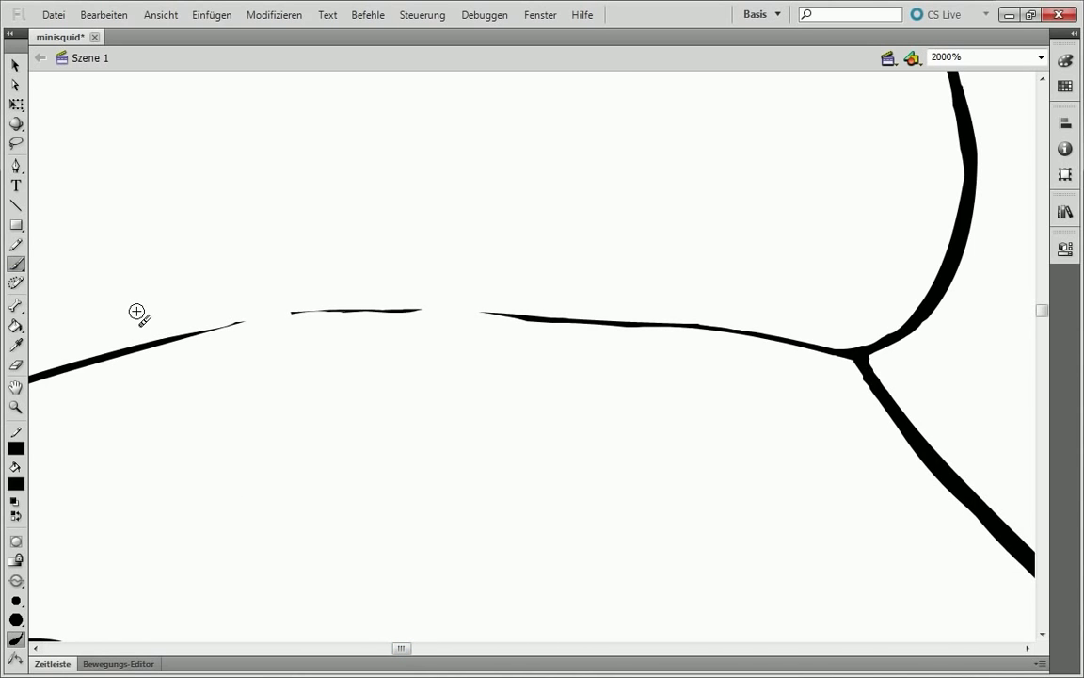
key("ctrl+z")
key("ctrl+y")
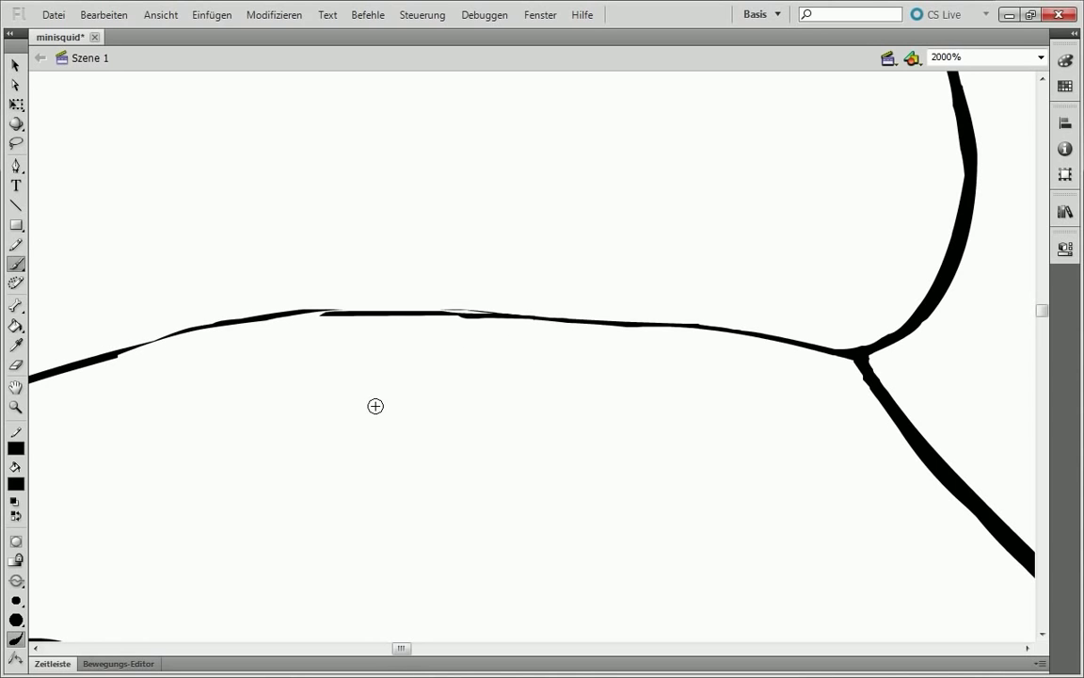
scroll(372, 618, "left", 6)
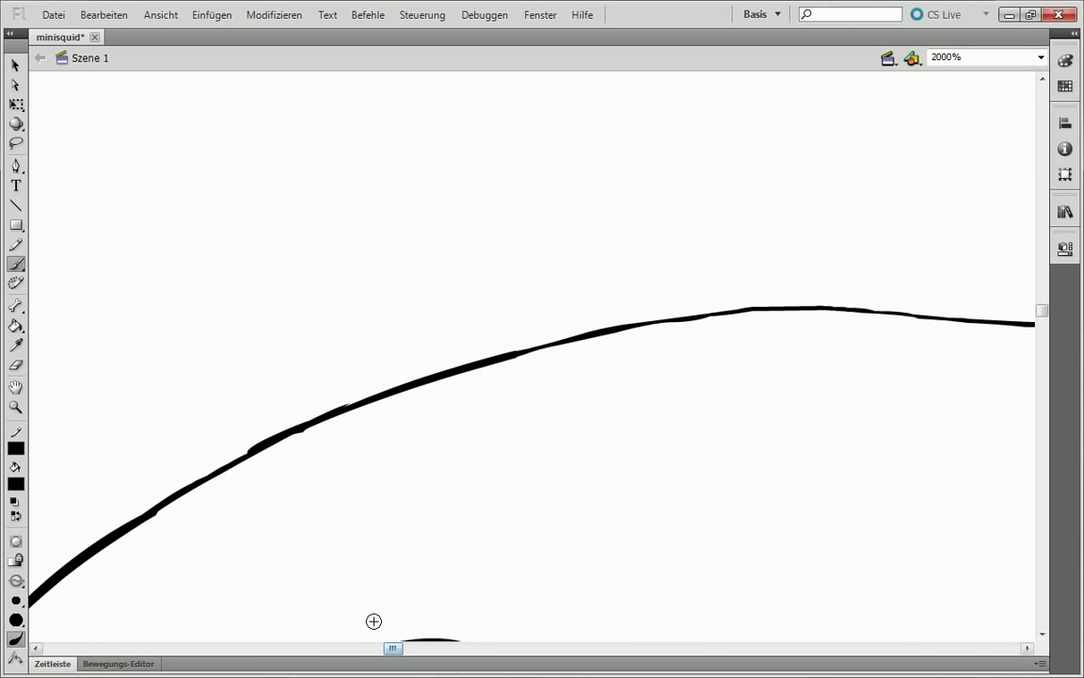
mouse_move(479, 372)
left_mouse_down()
mouse_move(321, 399)
mouse_move(416, 375)
mouse_move(309, 425)
left_mouse_up()
scroll(285, 439, "left", 4)
scroll(291, 412, "down", 3)
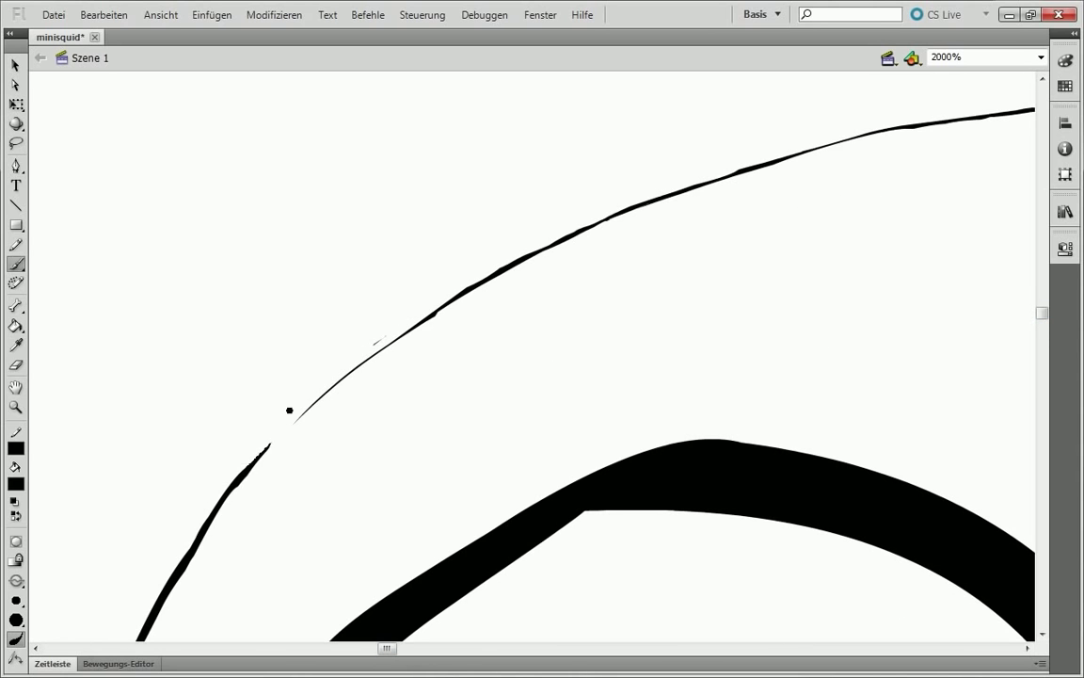
scroll(377, 236, "down", 4)
left_click_drag(407, 97, 149, 371)
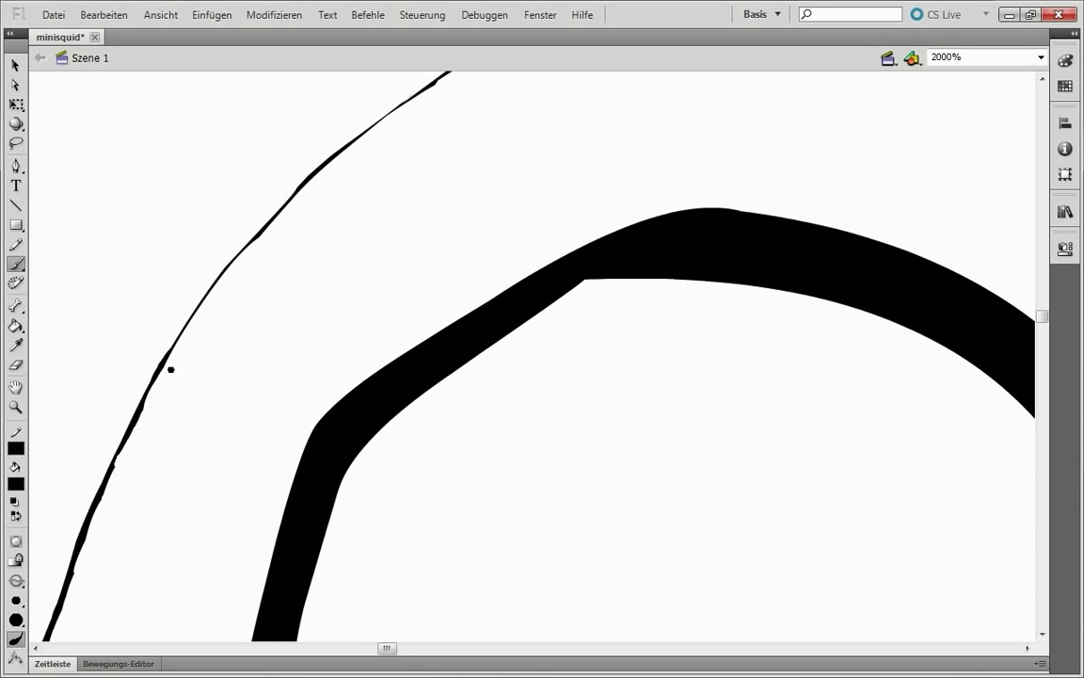
Zoom out to 1000% and thicken the thin diagonal line.
key("z")
left_click(133, 448, "alt")
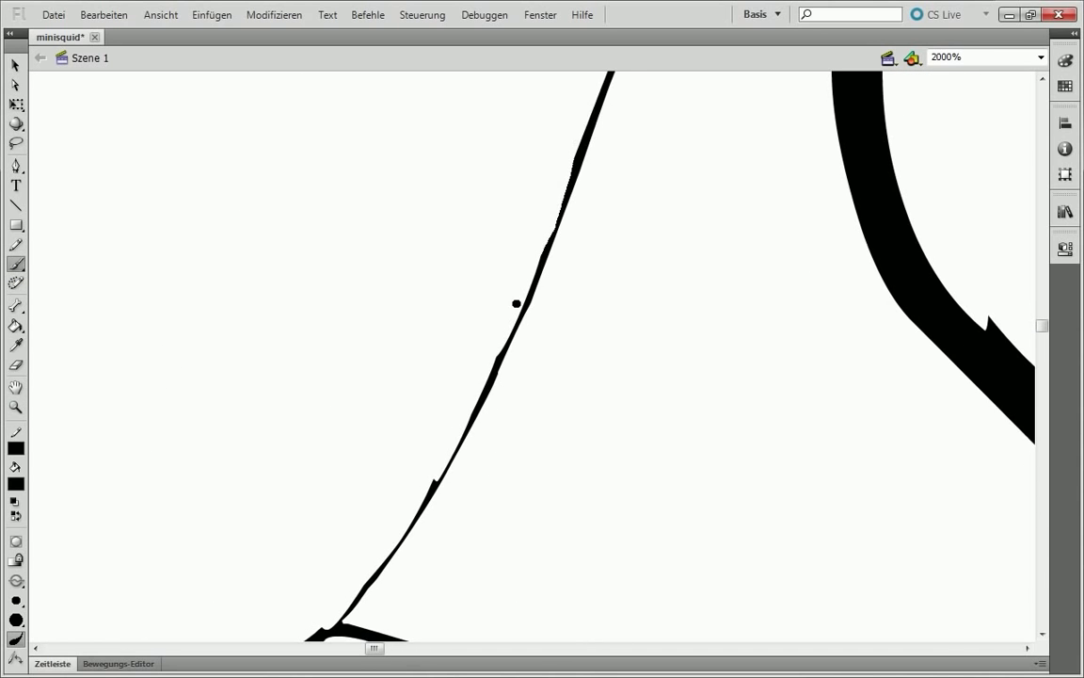
scroll(1029, 325, "up", 3)
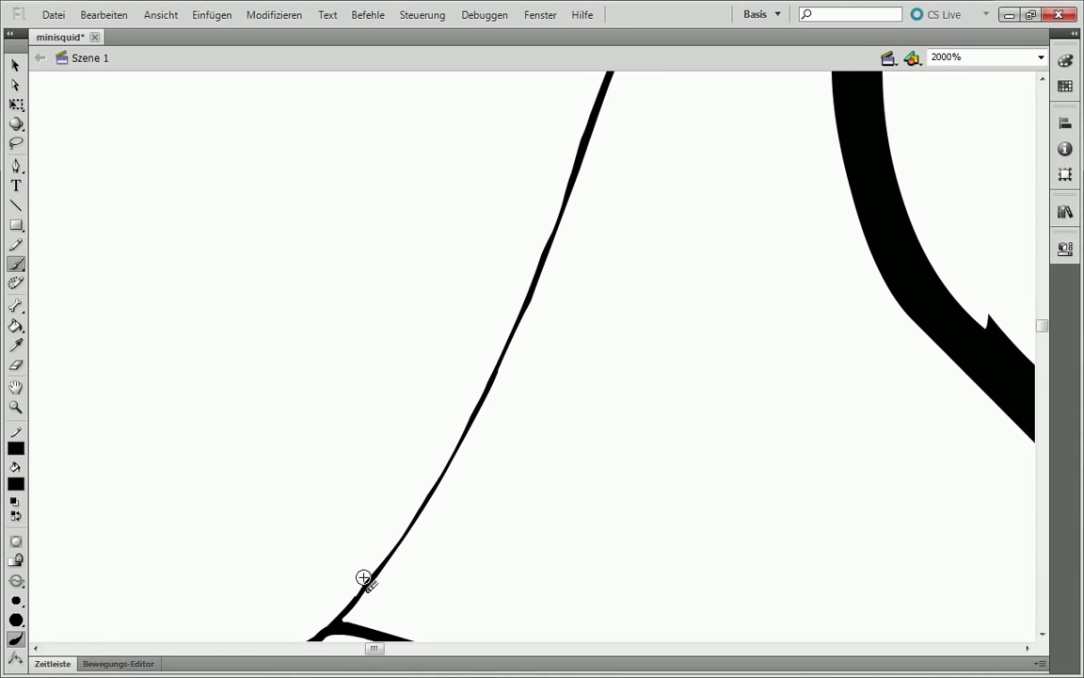
scroll(364, 576, "up", 3)
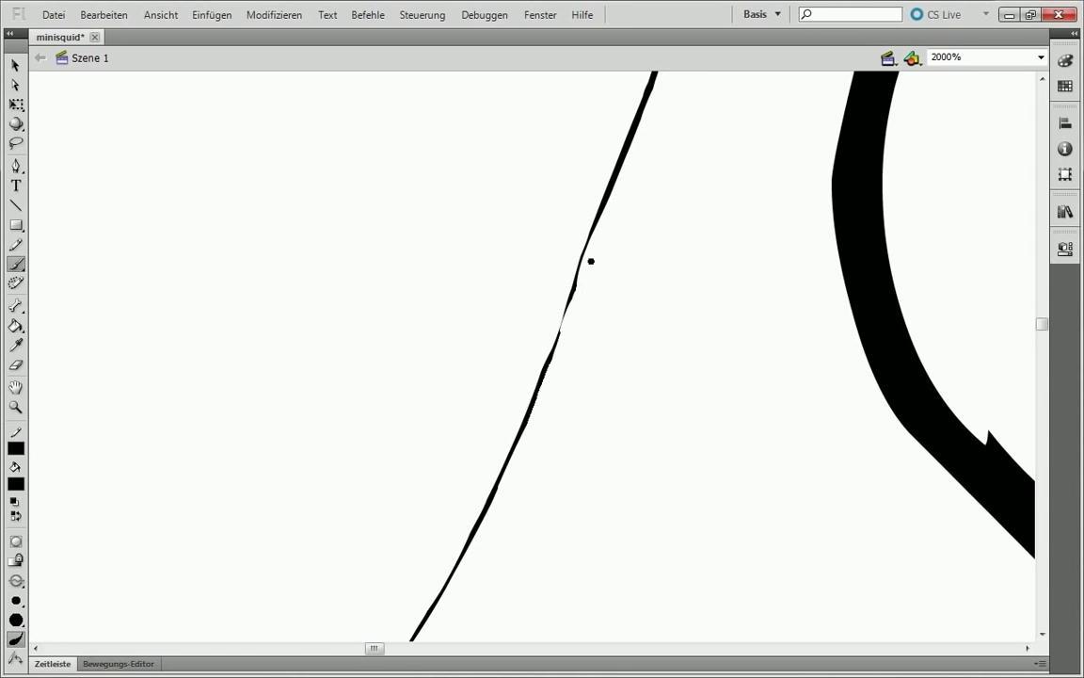
key("ctrl+minus")
key("ctrl+equal")
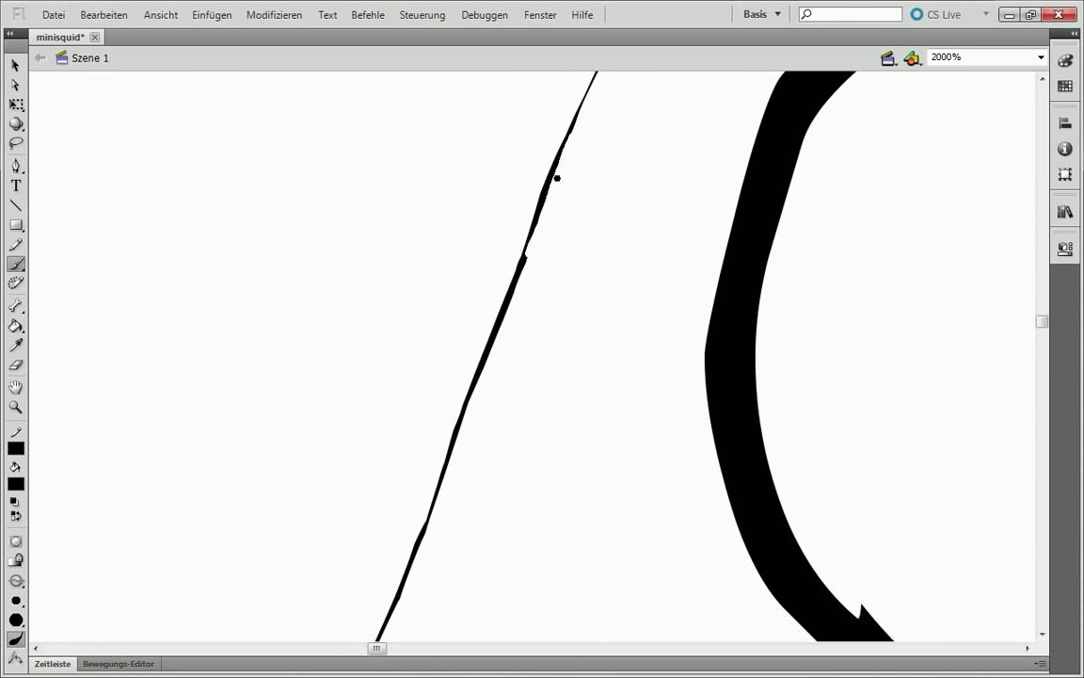
left_click_drag(508, 322, 433, 448)
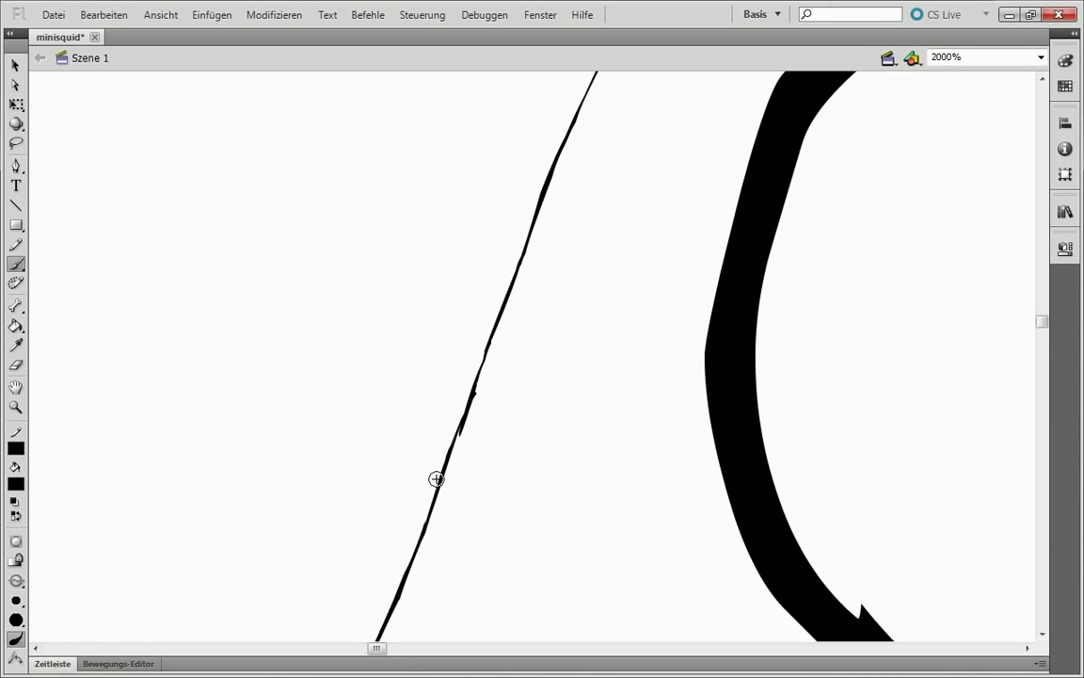
Paint a thin stroke along the squid's head outline.
key("ctrl+minus")
key("ctrl+equal")
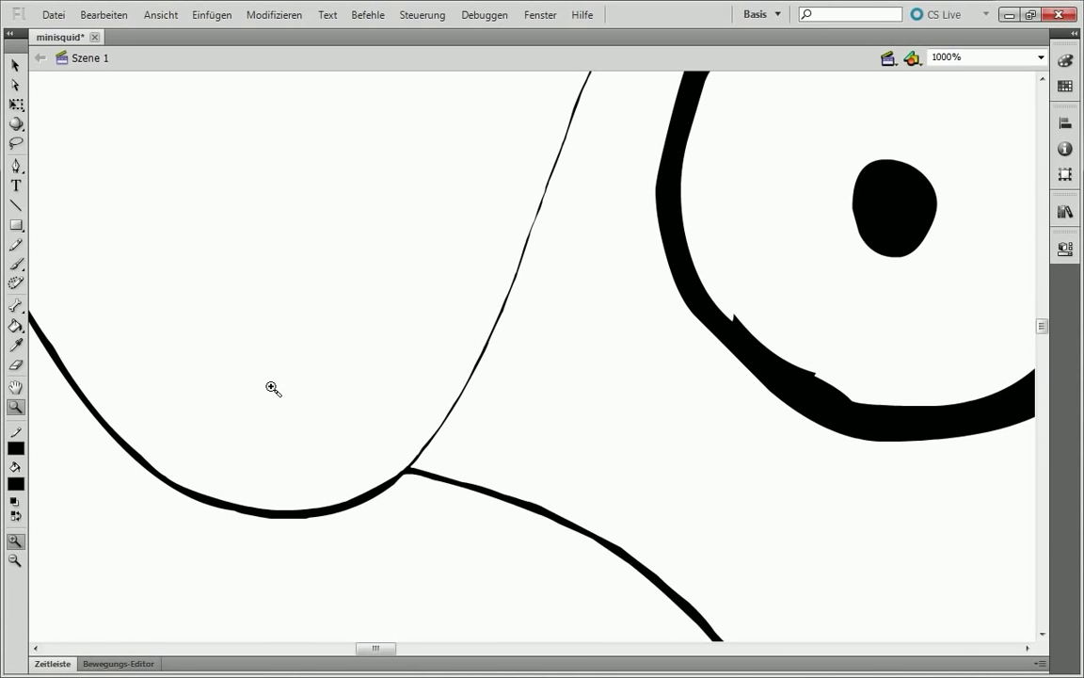
key("ctrl+equal")
key("ctrl+minus")
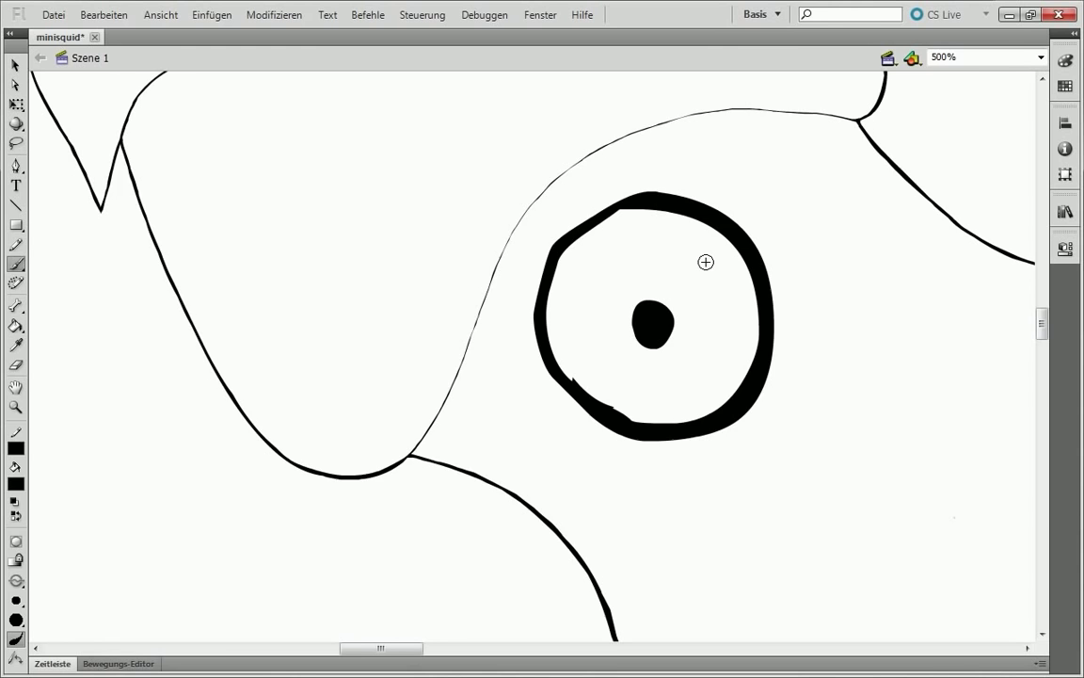
key("ctrl+equal")
key("z")
left_click(16, 263)
key("ctrl+equal")
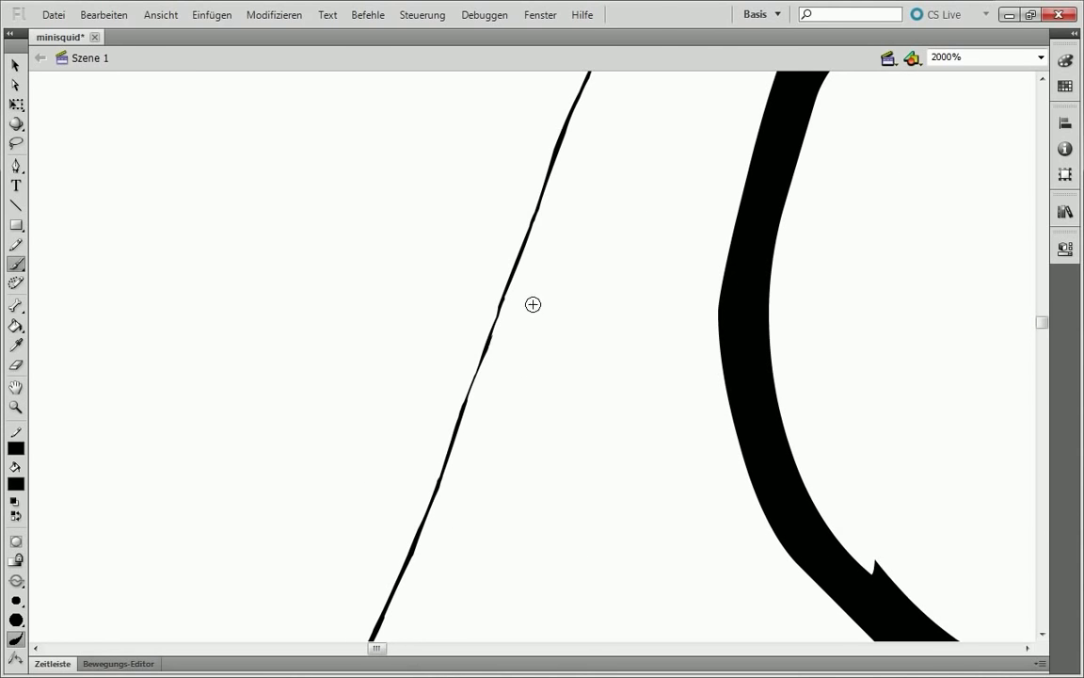
scroll(494, 344, "up", 3)
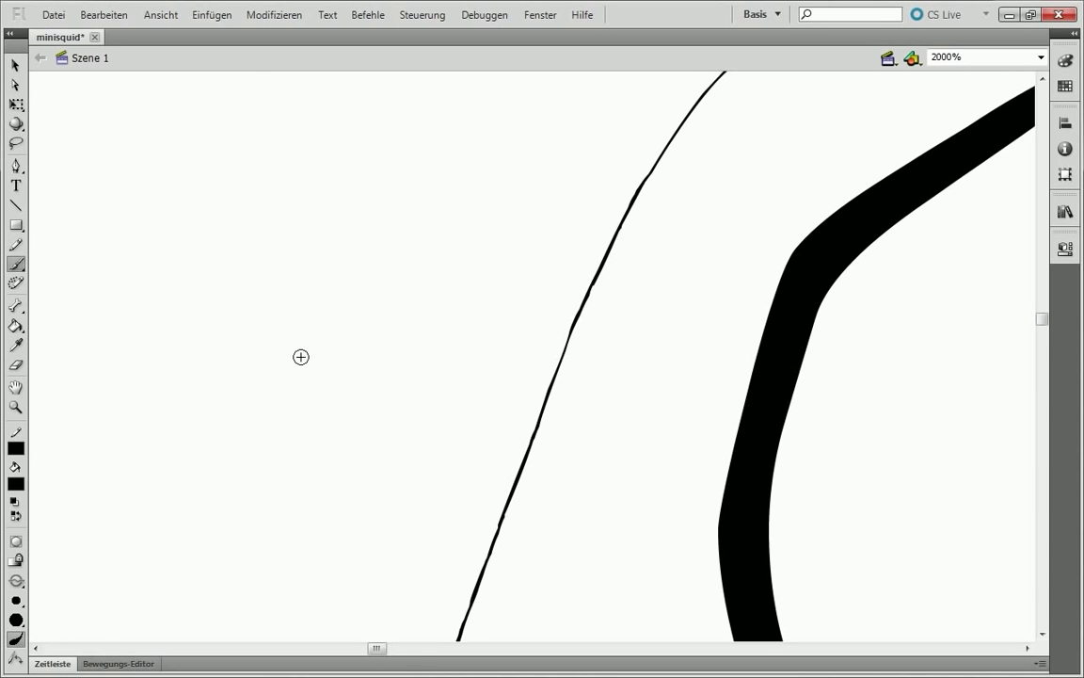
key("ctrl+minus")
key("ctrl+minus")
left_click_drag(387, 499, 750, 80)
Zoom in on the curve junction, then zoom out to view the whole head.
key("z")
left_click(750, 225)
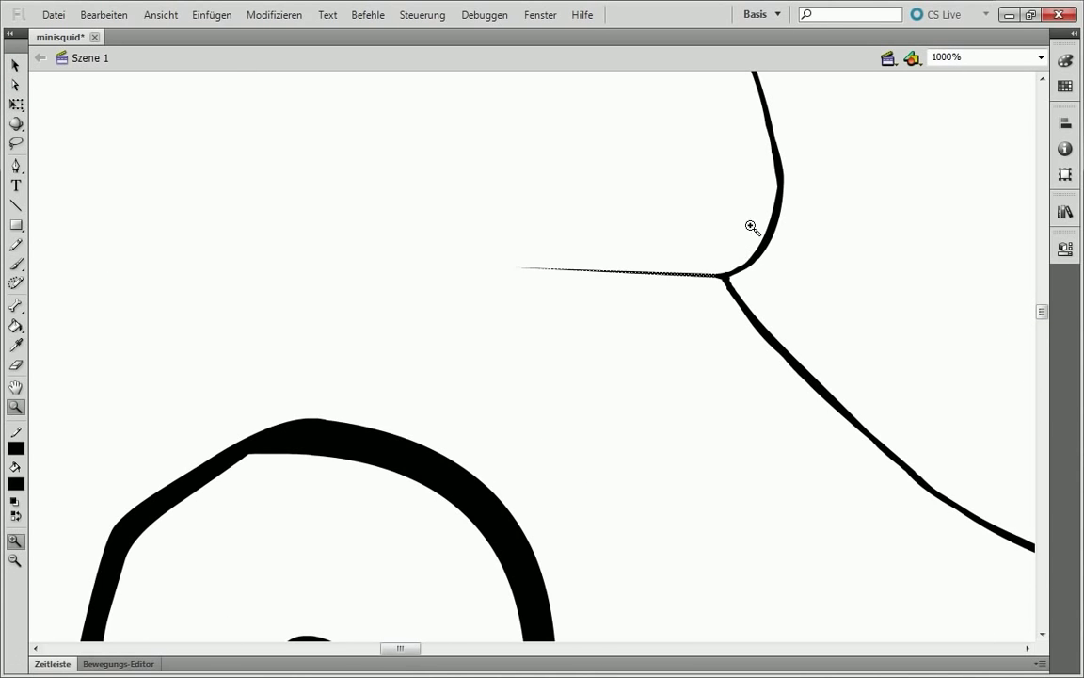
left_click(205, 346)
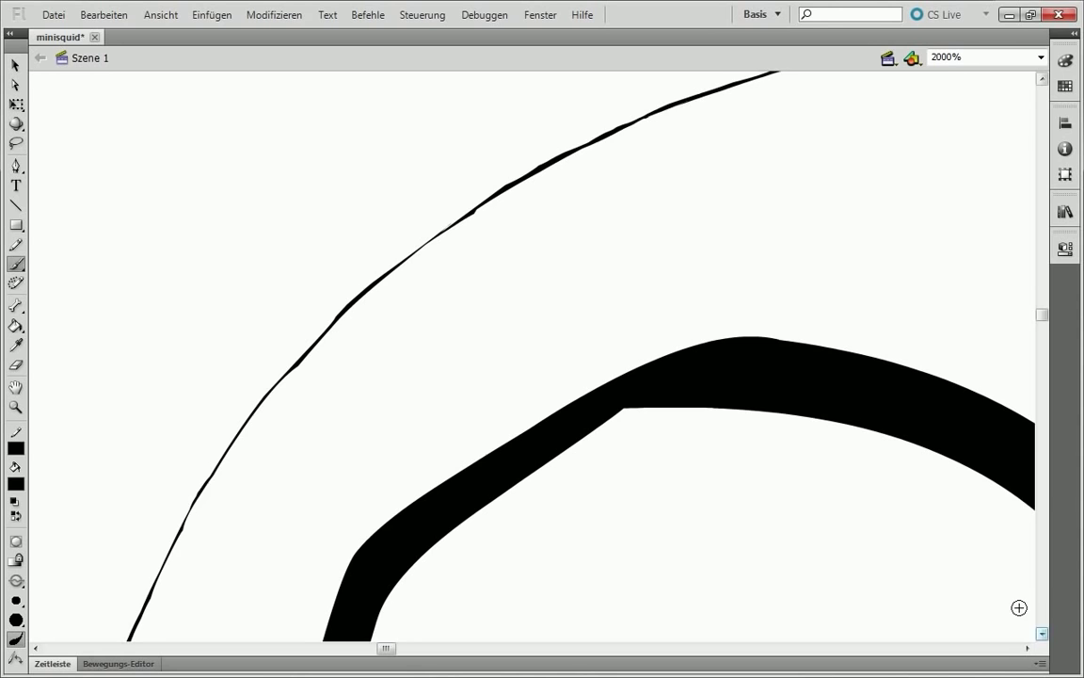
left_click(16, 263)
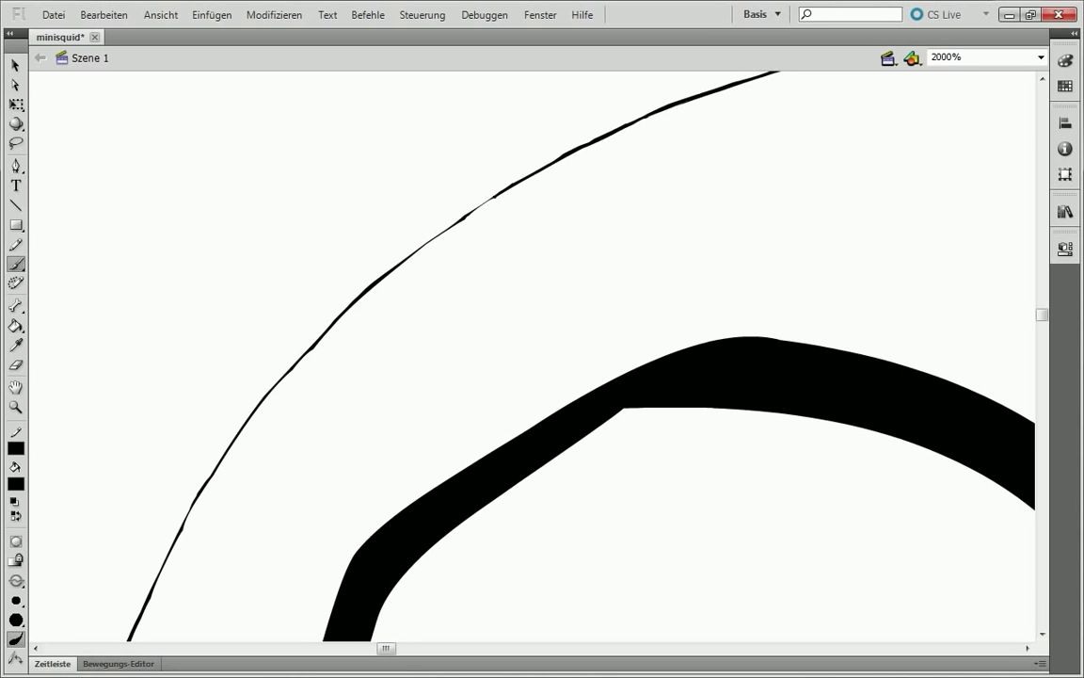
key("ctrl+minus")
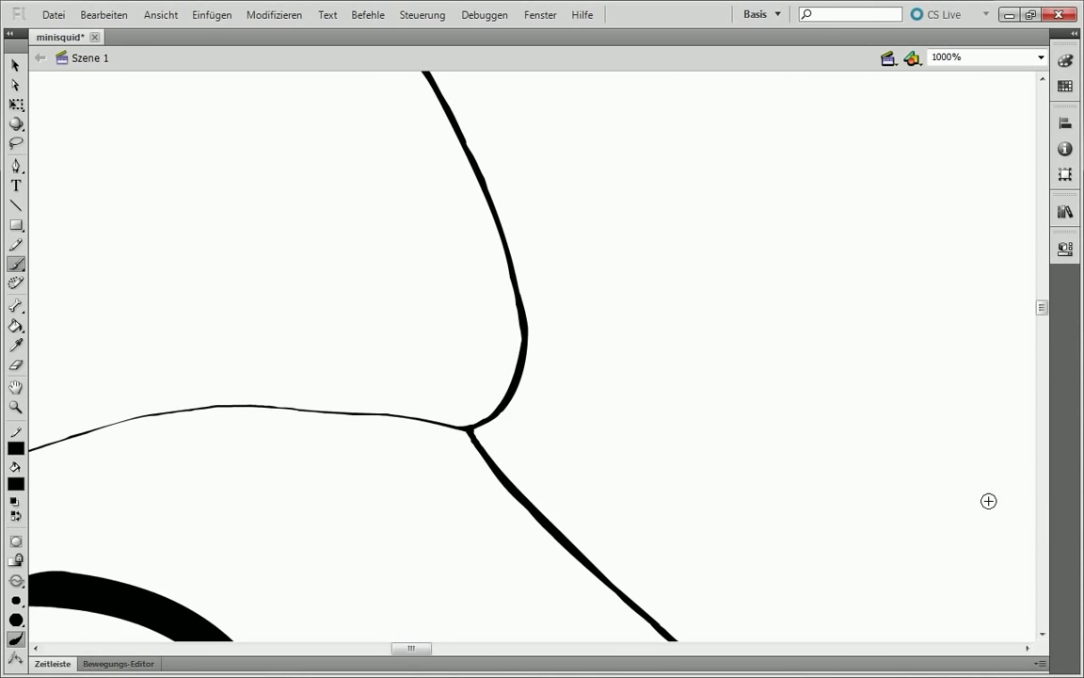
key("z")
key("ctrl+minus")
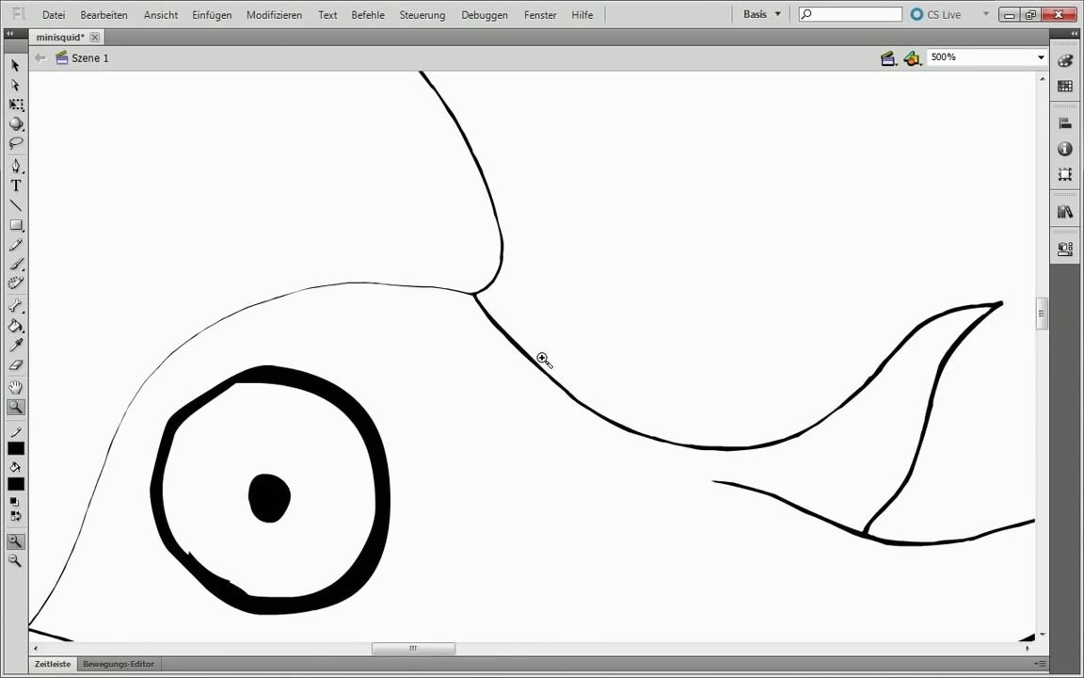
left_click(532, 359)
Zoom to the eye and trim the ring's inner edge and top-left outer edge thinner.
key("ctrl+minus")
key("ctrl+minus")
left_click(433, 432)
left_click(433, 433)
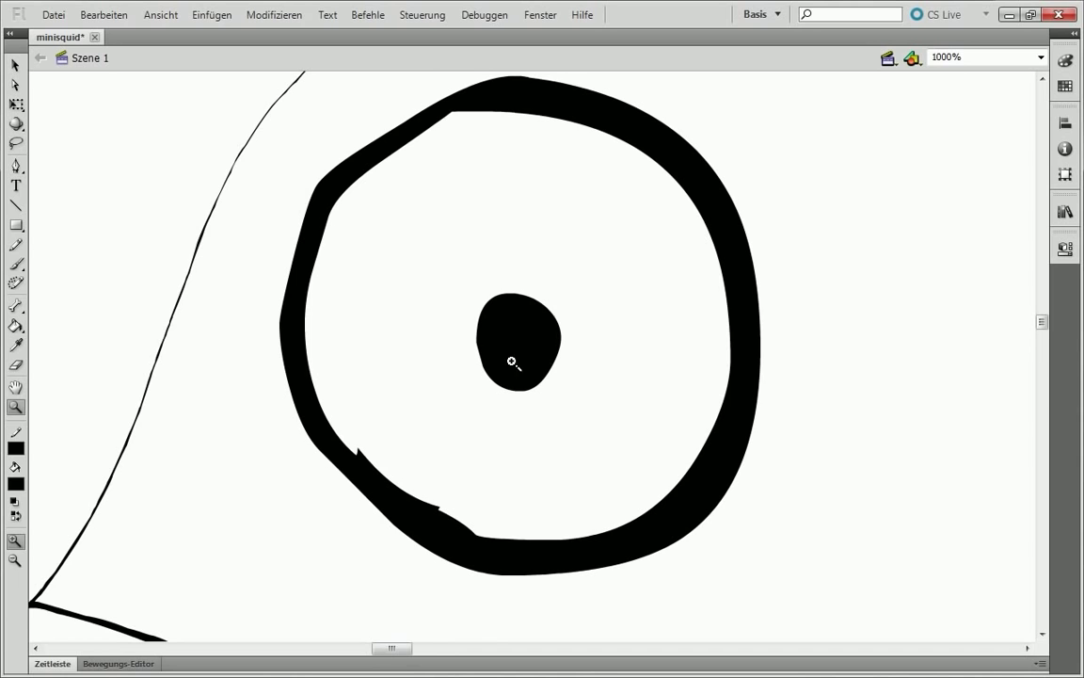
key("b")
left_click_drag(455, 517, 380, 442)
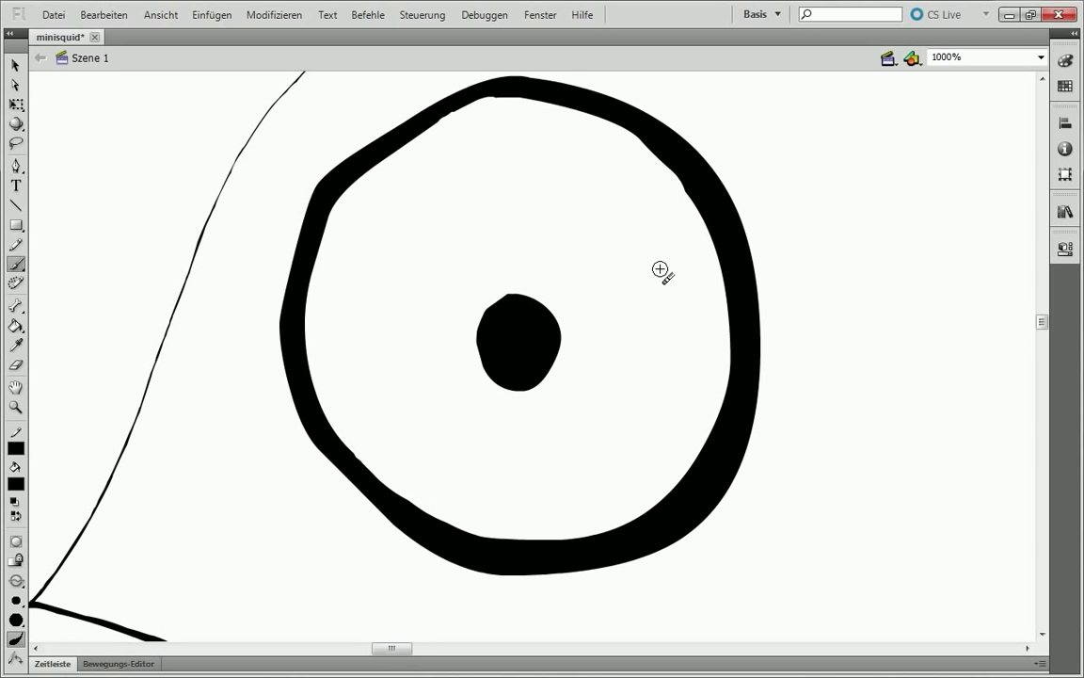
mouse_move(339, 179)
left_mouse_down()
mouse_move(438, 140)
mouse_move(702, 208)
mouse_move(733, 336)
mouse_move(564, 541)
left_mouse_up()
mouse_move(699, 461)
left_mouse_down()
mouse_move(469, 539)
mouse_move(617, 530)
mouse_move(506, 551)
mouse_move(437, 523)
left_mouse_up()
mouse_move(343, 106)
left_mouse_down()
mouse_move(293, 268)
mouse_move(475, 85)
left_mouse_up()
left_click_drag(475, 84, 364, 151)
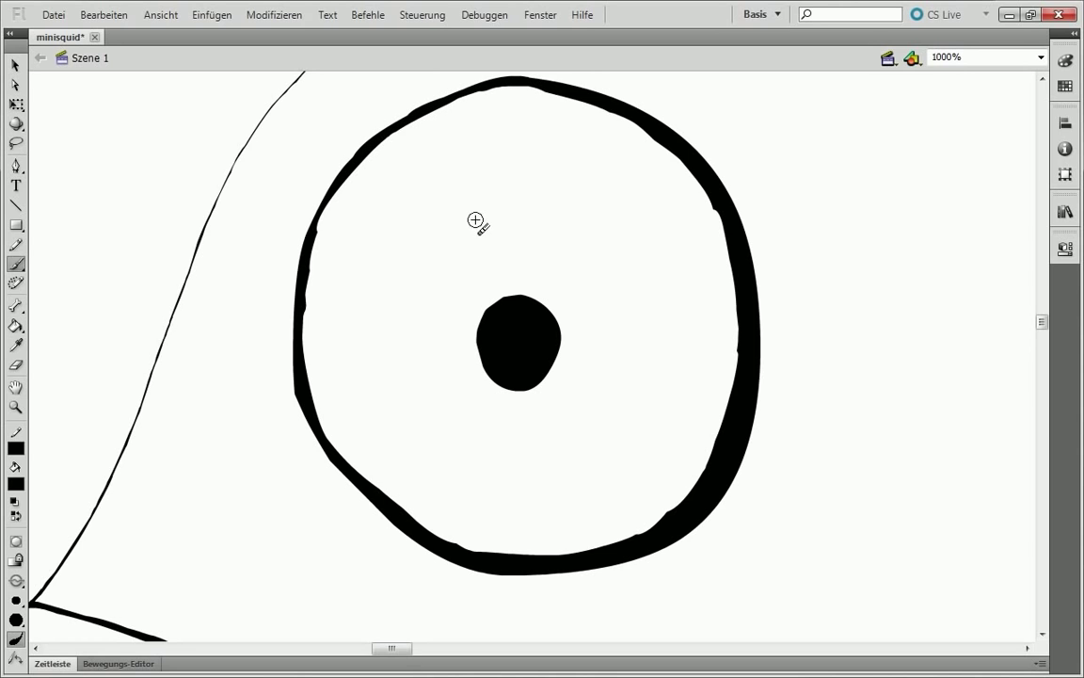
Thin the ring's lower-left edge, heavy right side and bumpy upper edges.
mouse_move(320, 315)
left_mouse_down()
mouse_move(322, 479)
mouse_move(579, 499)
mouse_move(443, 470)
left_mouse_up()
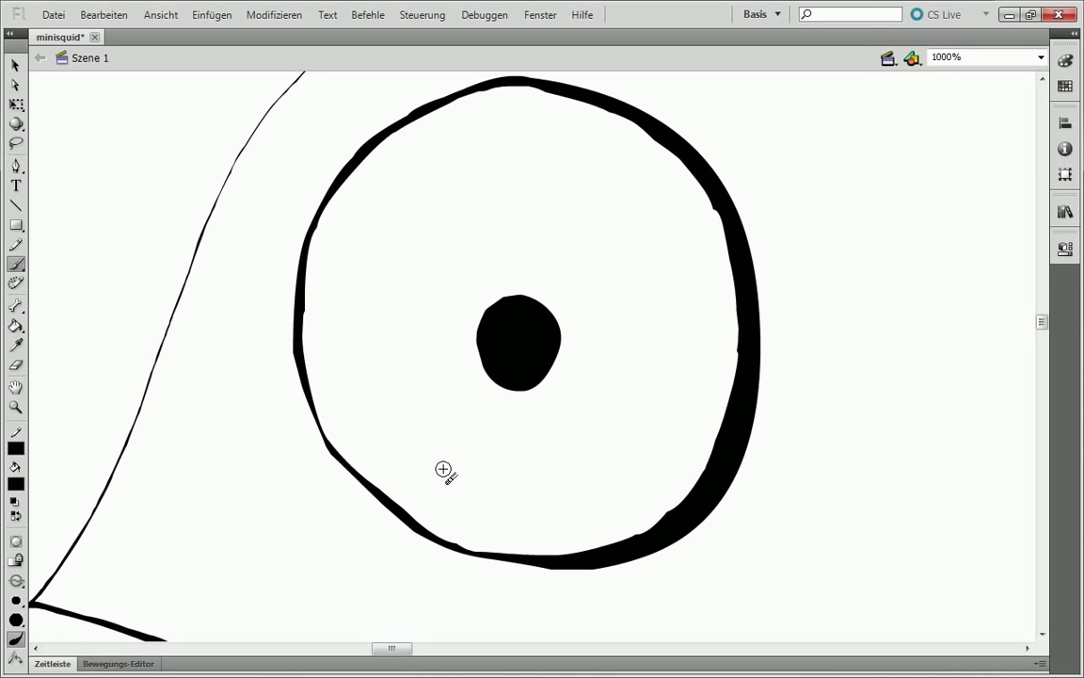
left_click_drag(385, 507, 424, 517)
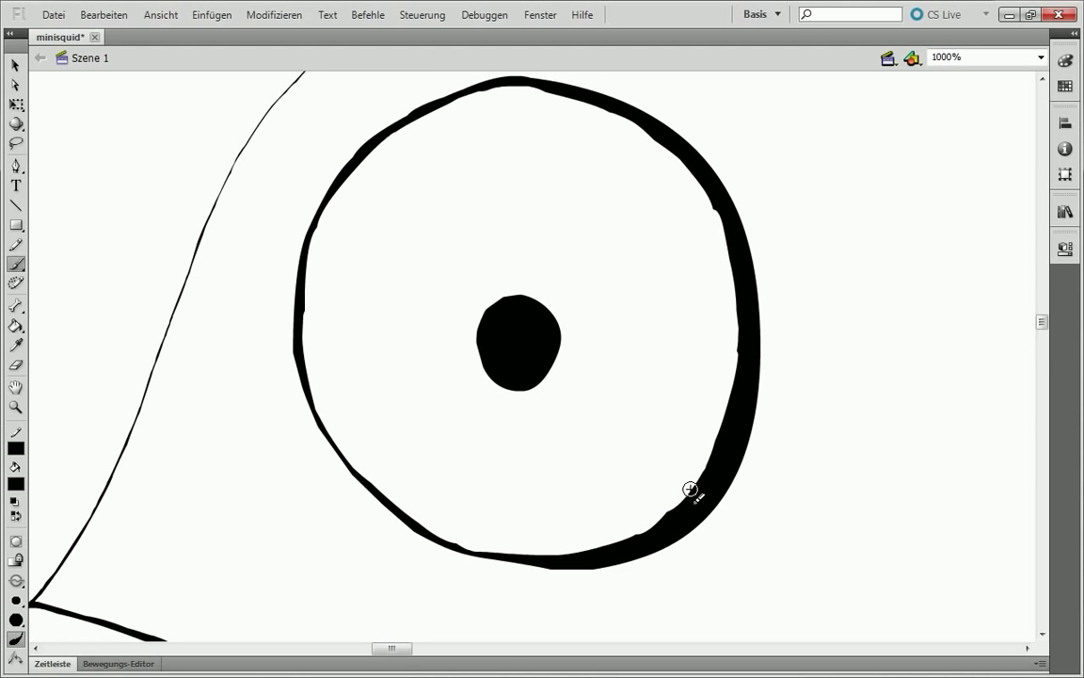
mouse_move(713, 158)
left_mouse_down()
mouse_move(726, 518)
mouse_move(596, 544)
left_mouse_up()
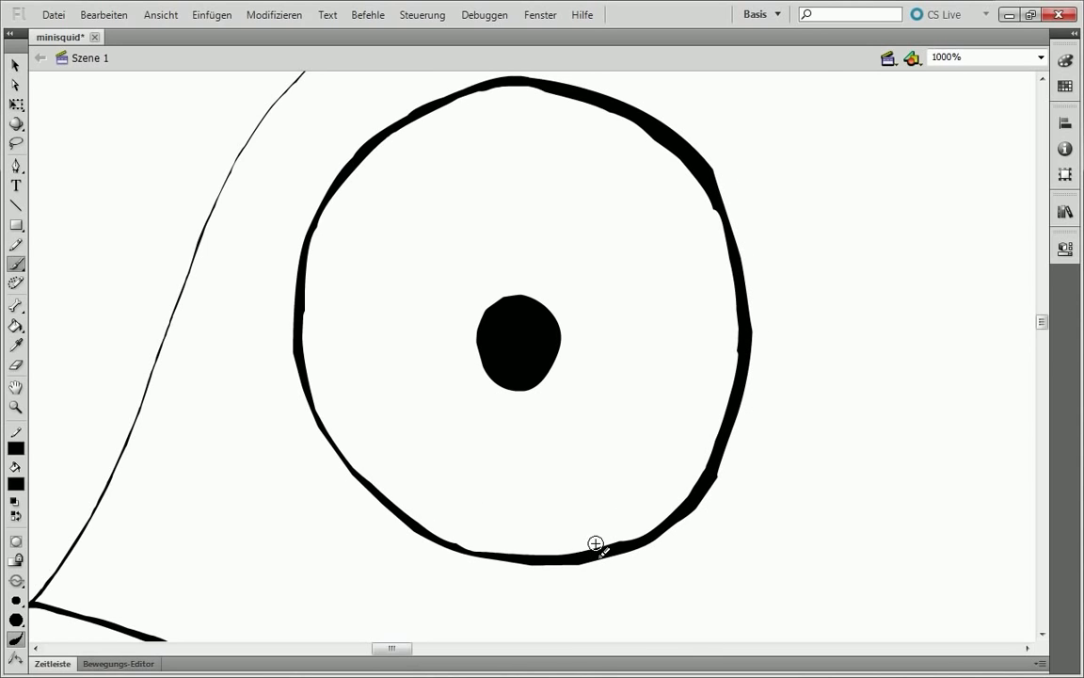
left_click_drag(714, 212, 385, 146)
left_click_drag(691, 142, 750, 241)
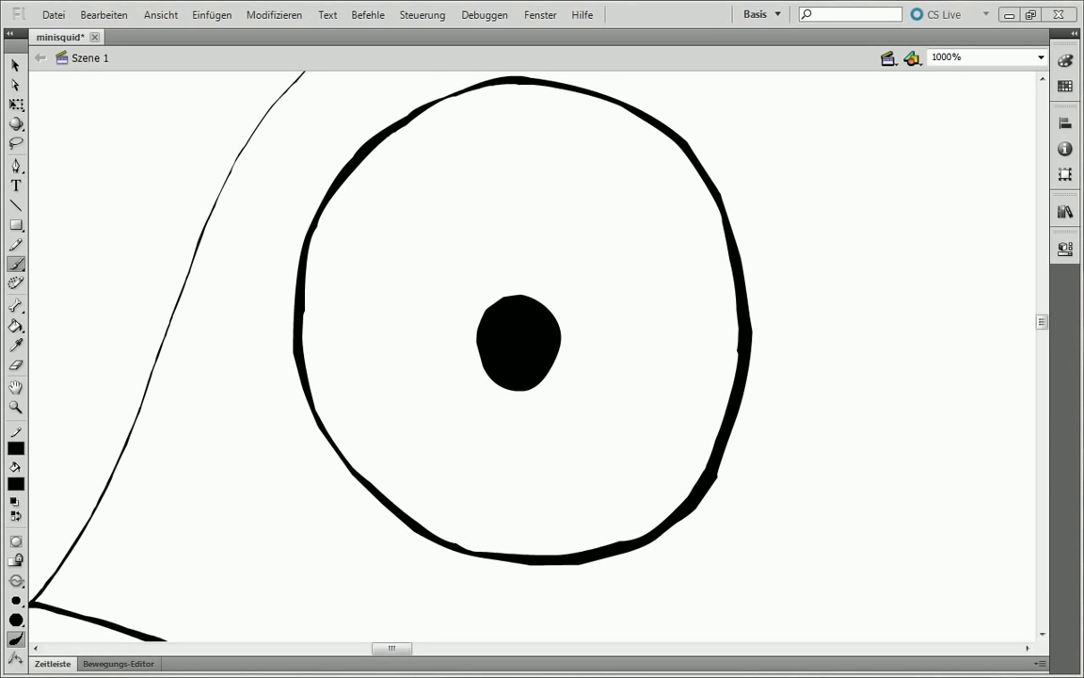
left_click_drag(490, 81, 408, 121)
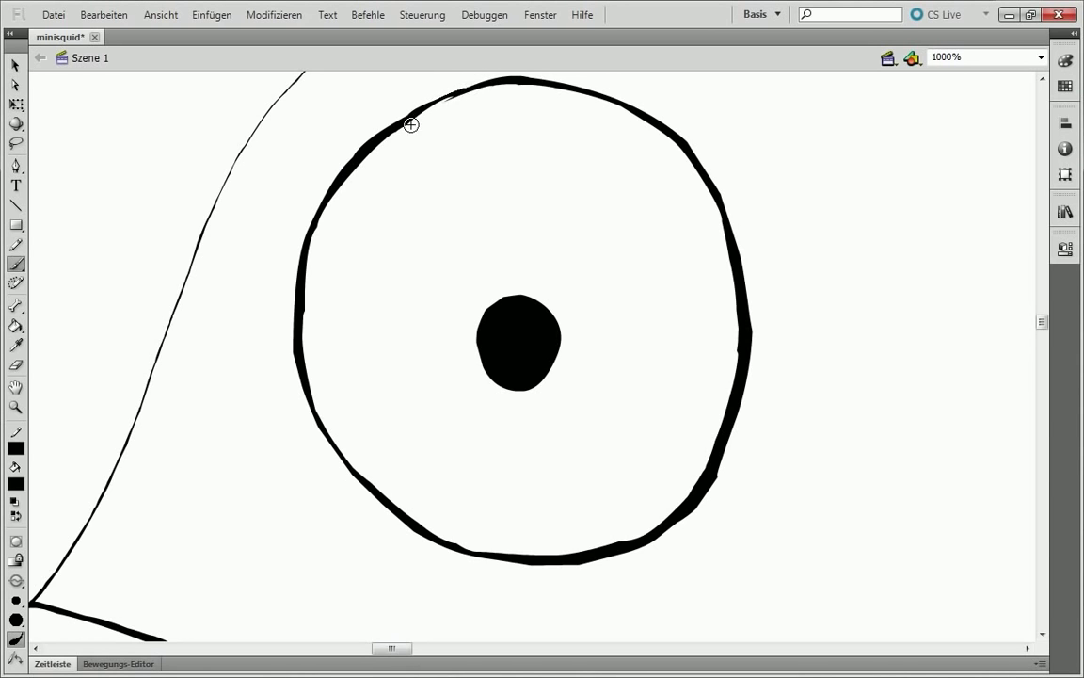
Select the eye's ring stroke and apply Smooth to round it.
key("ctrl+minus")
key("z")
left_click(530, 349)
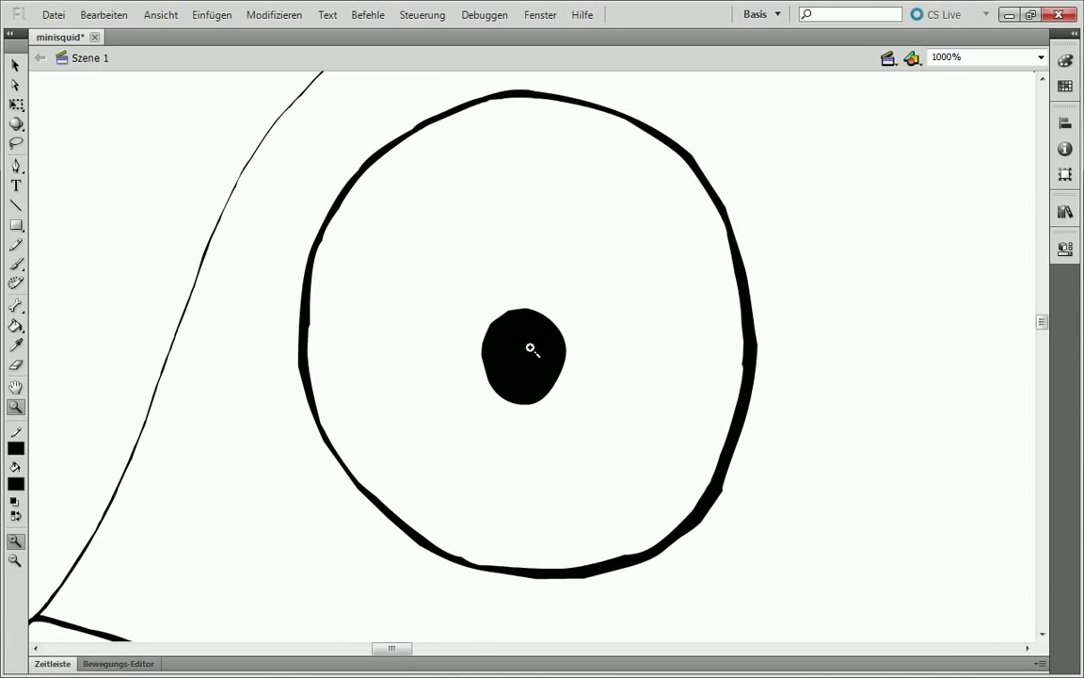
left_click(316, 334)
left_click(16, 263)
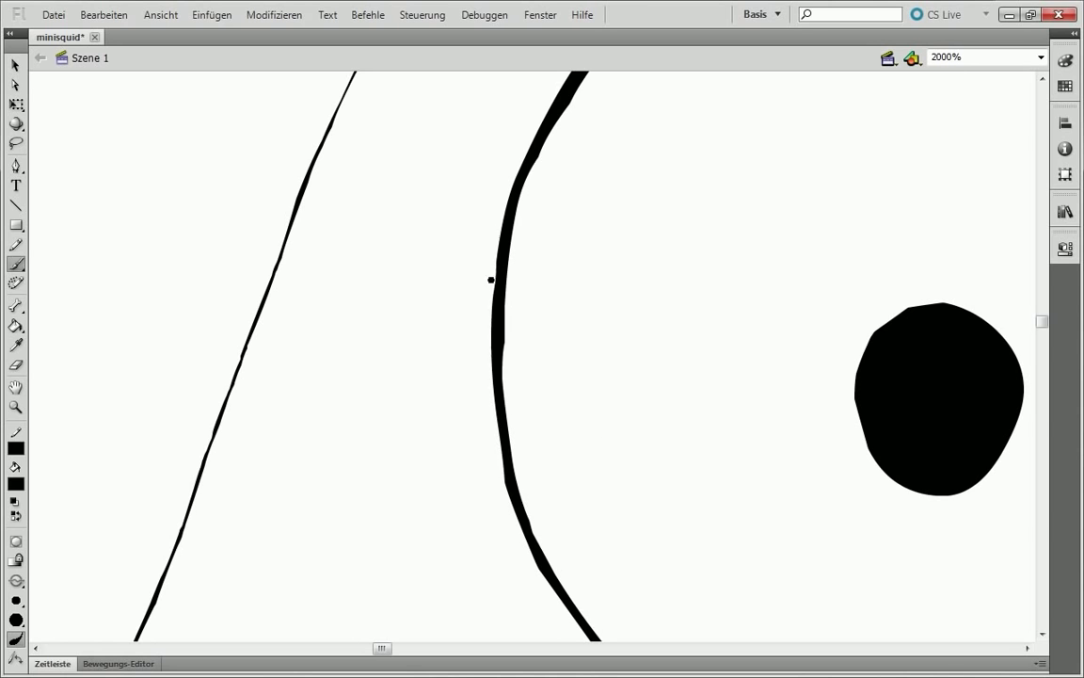
scroll(491, 279, "down", 4)
scroll(586, 415, "up", 1)
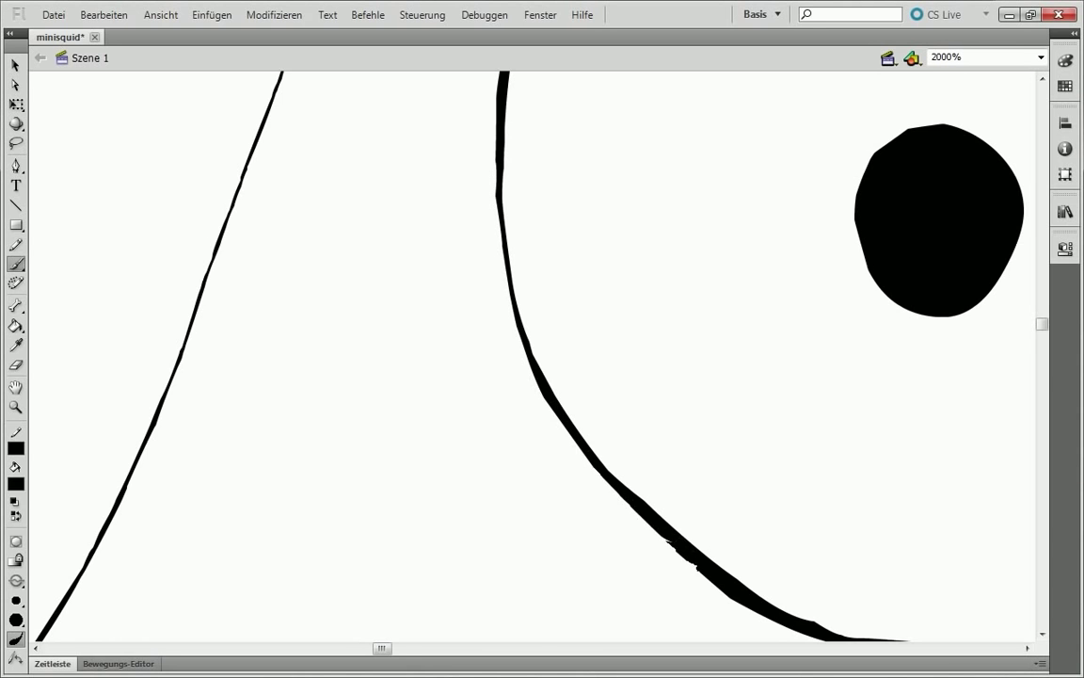
key("ctrl+minus")
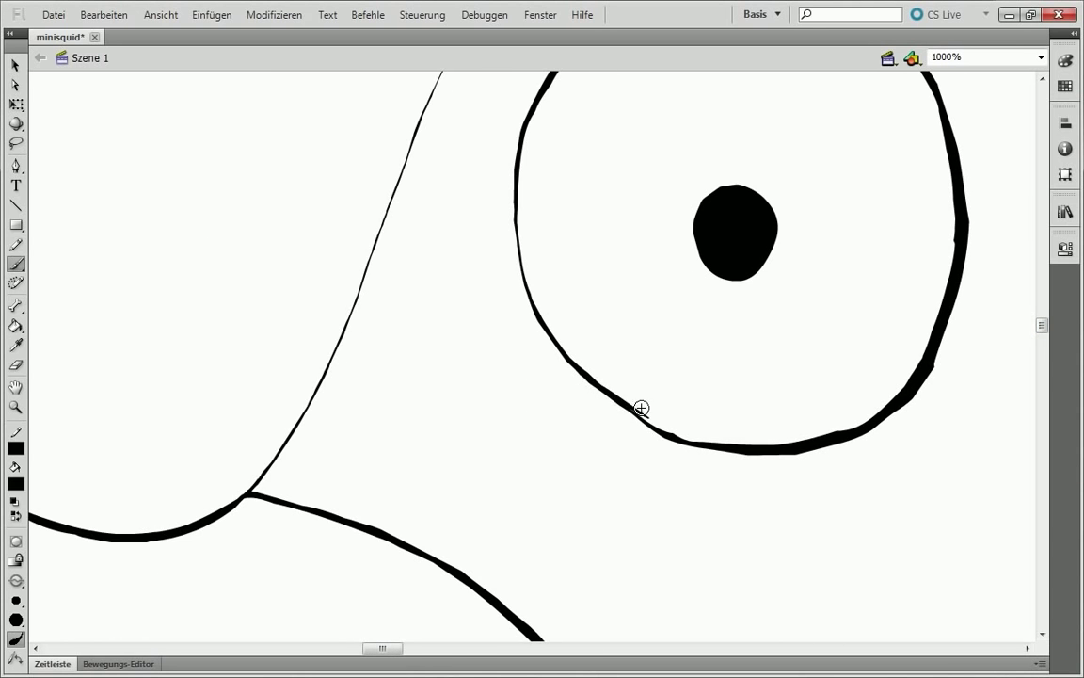
key("v")
left_click(646, 416)
left_click(15, 560)
Thicken the stroke along the curve with the Brush.
scroll(532, 357, "up", 5)
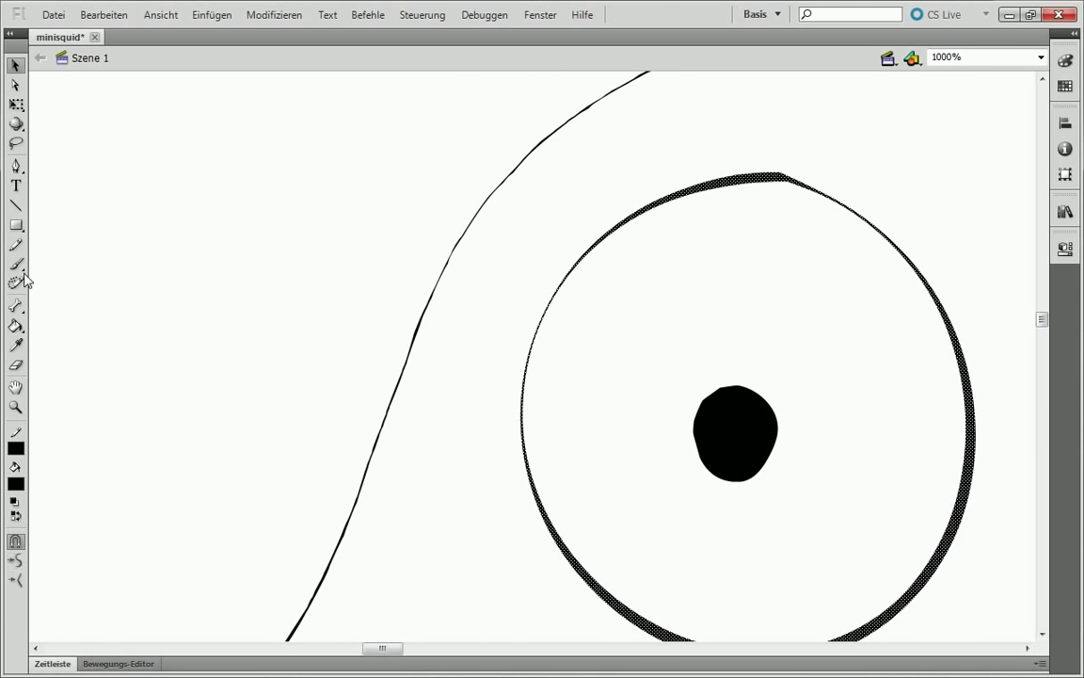
key("b")
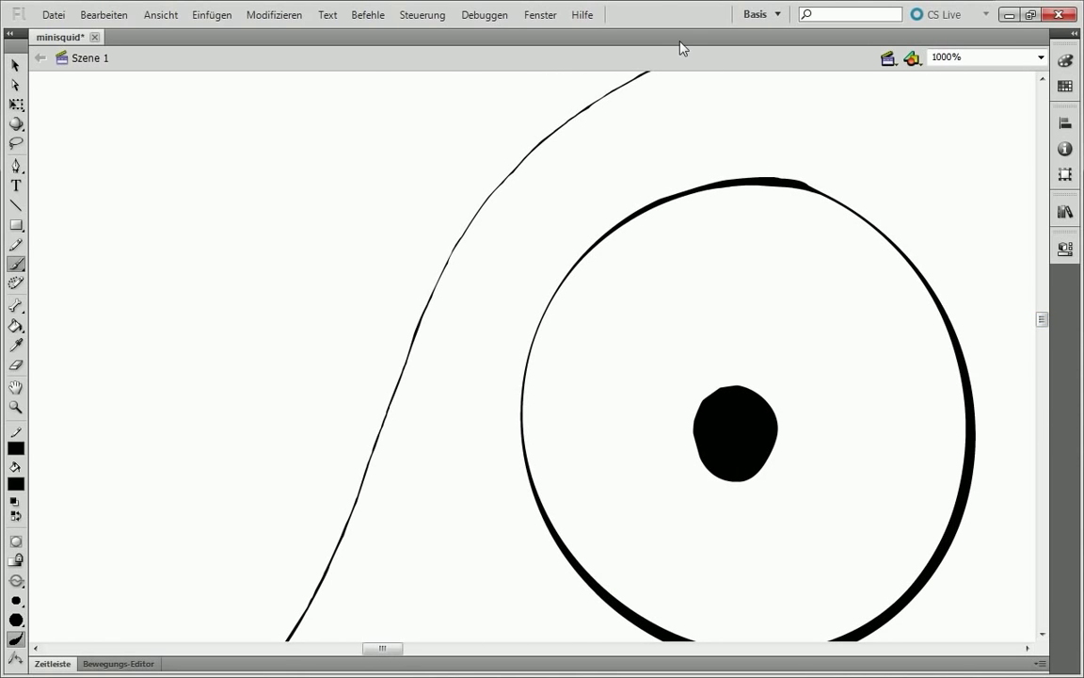
key("ctrl+plus")
left_click_drag(254, 419, 480, 602)
scroll(532, 358, "up", 5)
key("ctrl+minus")
Drag the ring's top, bottom, right and left edges into a round circle.
left_click(16, 66)
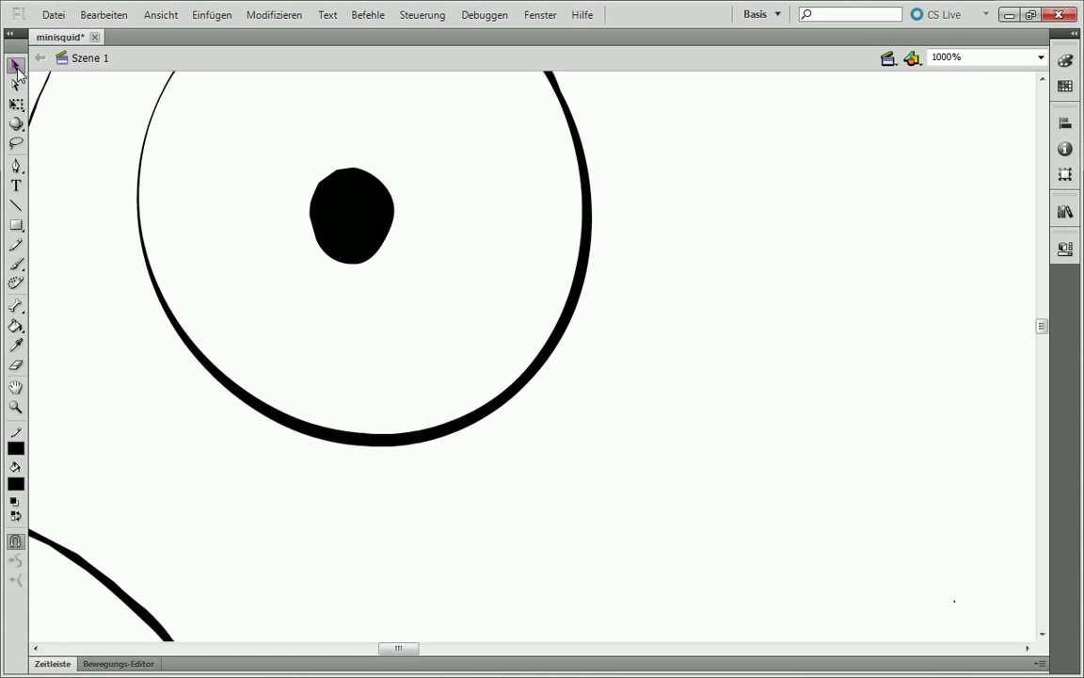
scroll(302, 428, "up", 3)
scroll(568, 223, "up", 2)
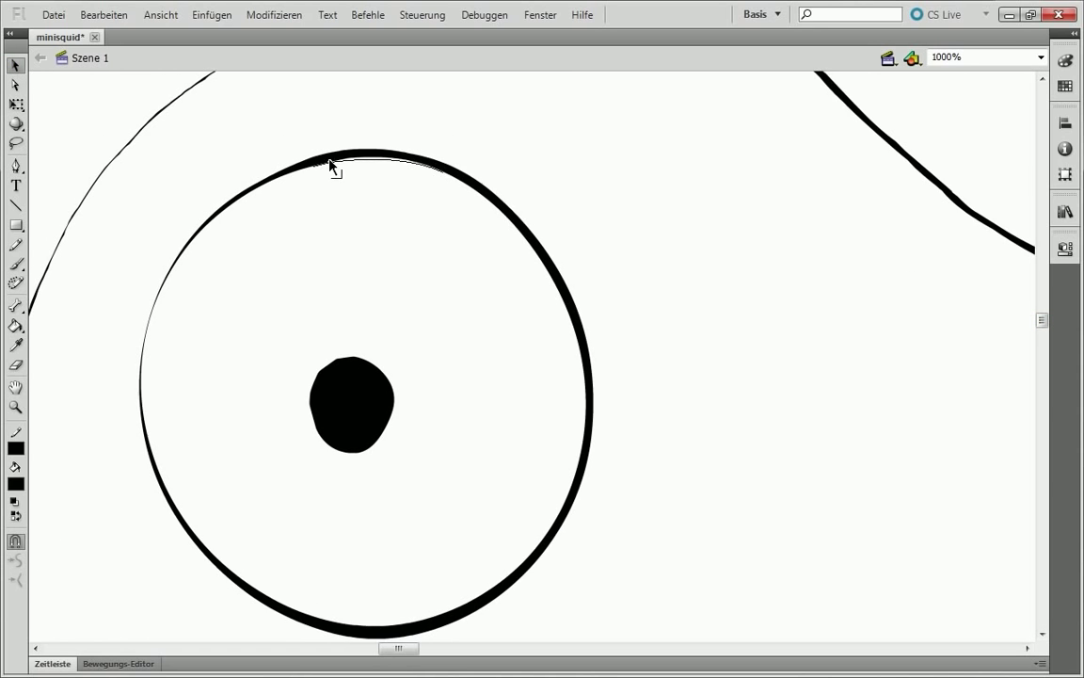
left_click_drag(329, 164, 319, 169)
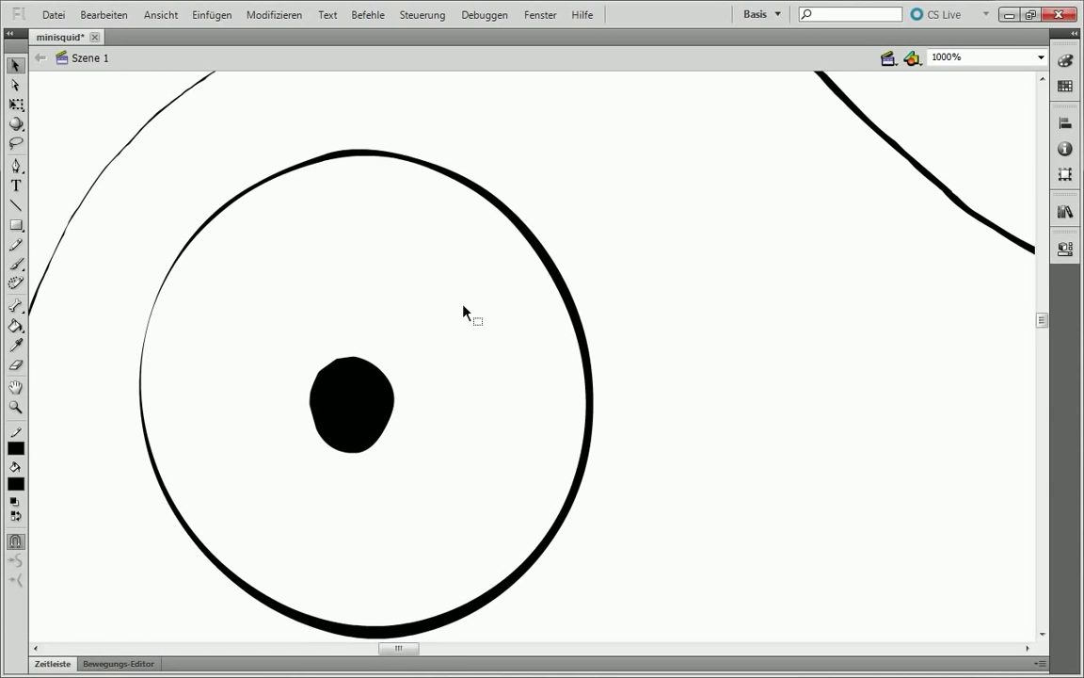
left_click_drag(351, 636, 353, 629)
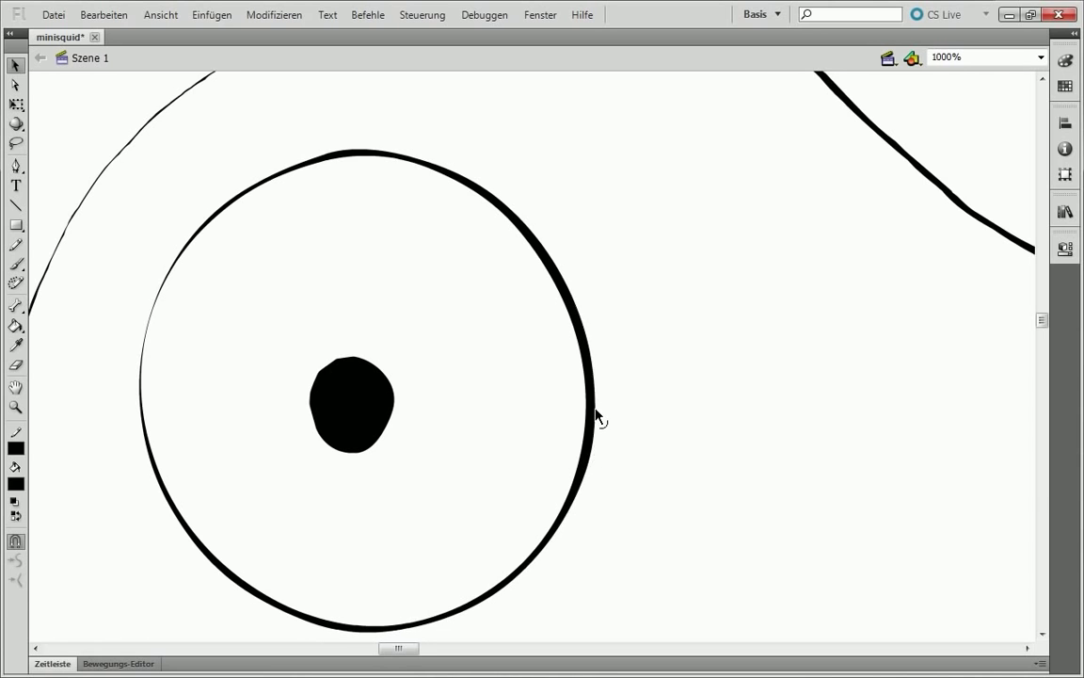
left_click_drag(578, 515, 598, 416)
left_click_drag(145, 399, 141, 386)
left_click_drag(350, 151, 321, 155)
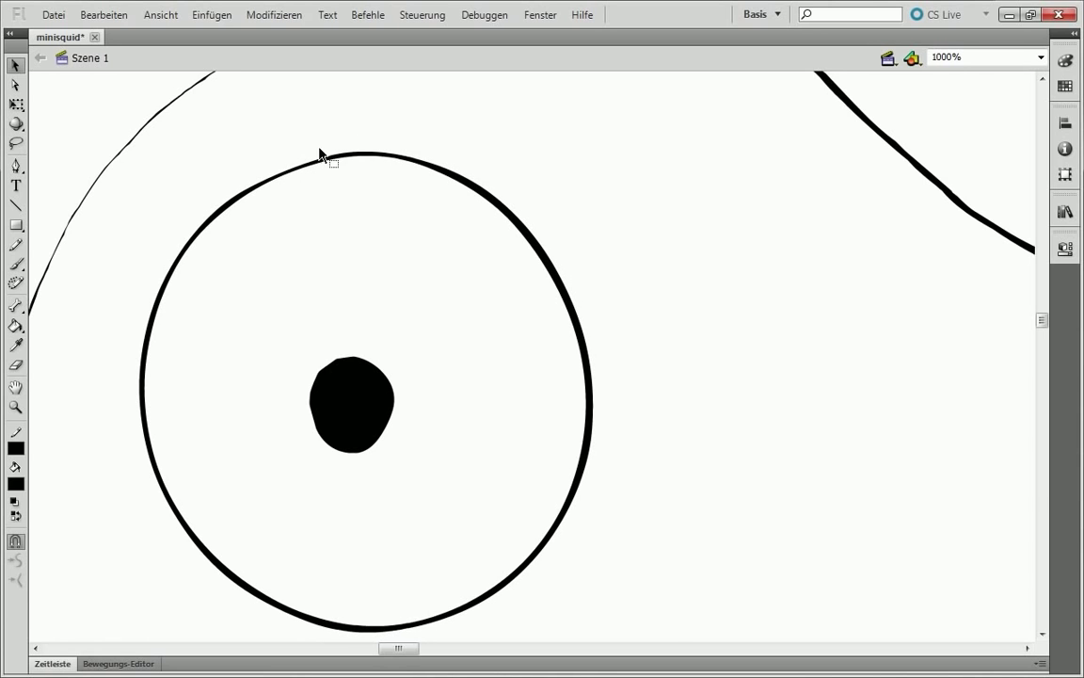
key("ctrl+minus")
key("ctrl+equal")
key("ctrl+minus")
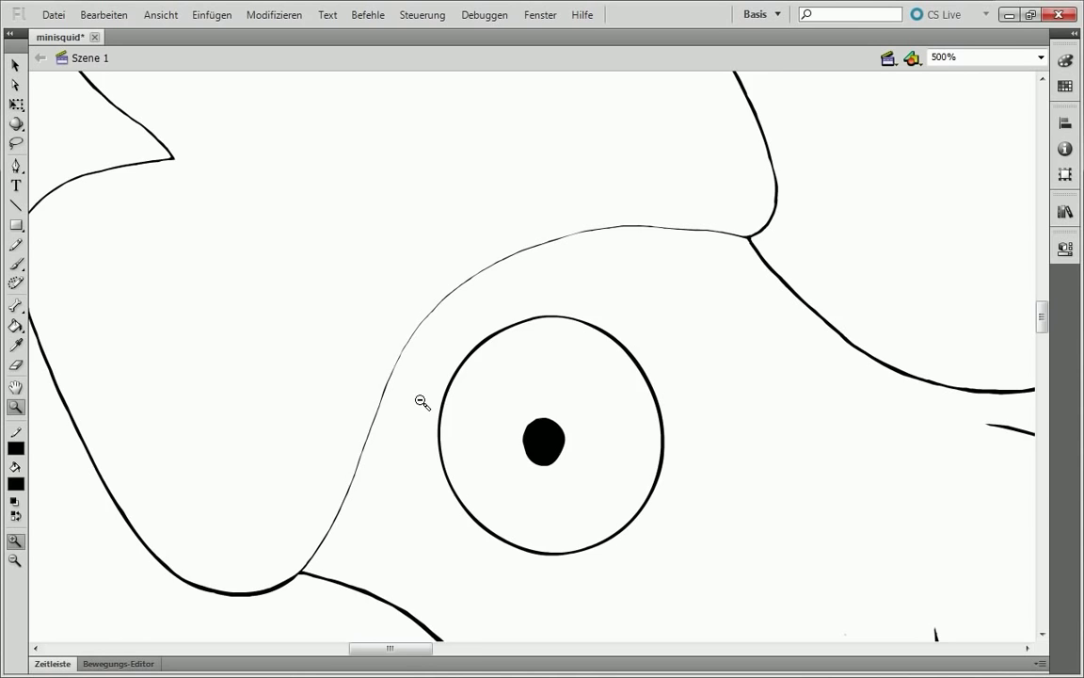
Repaint the left, lower and upper tentacle strokes at the junction as thinner, smoother lines.
key("ctrl+minus")
left_click(518, 416)
key("b")
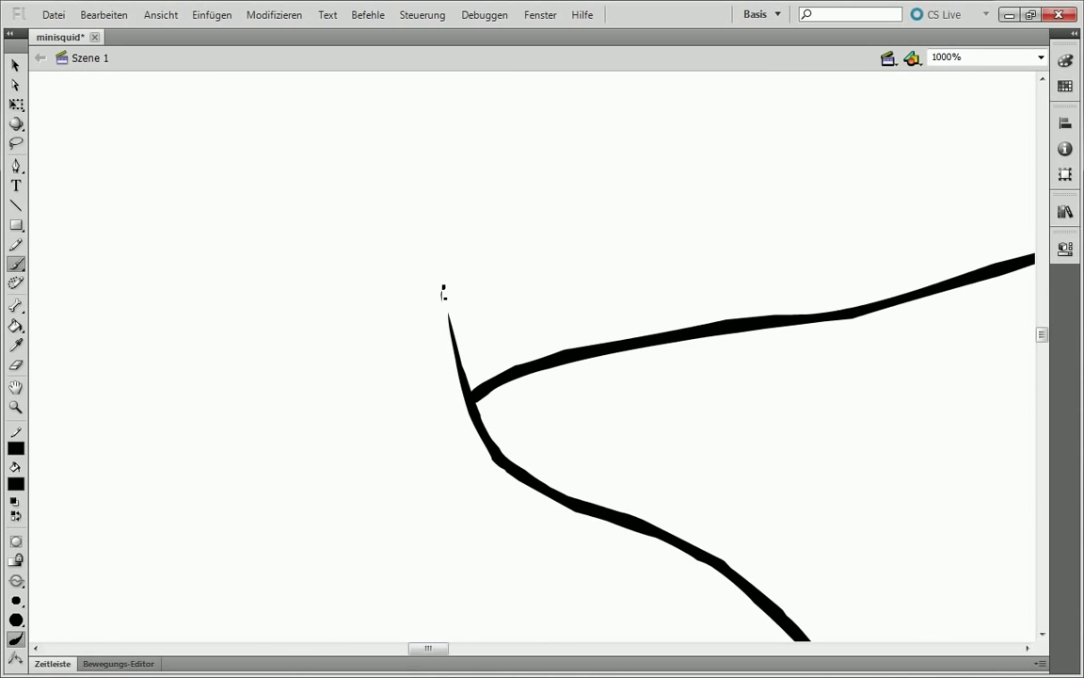
left_click_drag(446, 260, 470, 400)
mouse_move(565, 503)
left_mouse_down()
mouse_move(677, 559)
mouse_move(527, 475)
left_mouse_up()
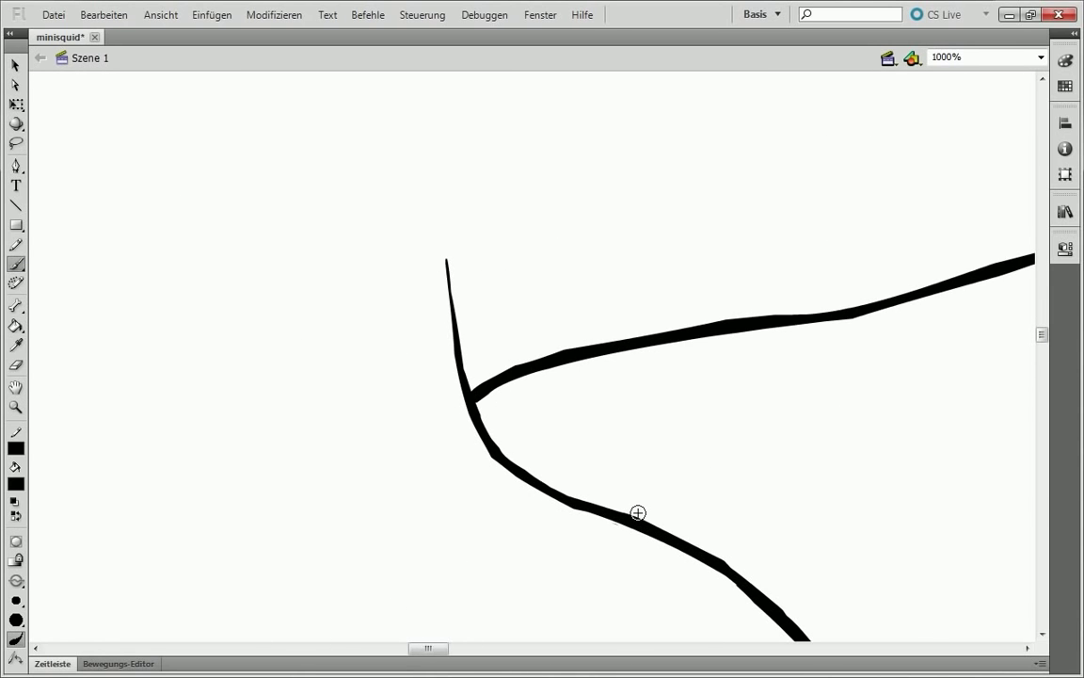
left_click_drag(475, 394, 621, 338)
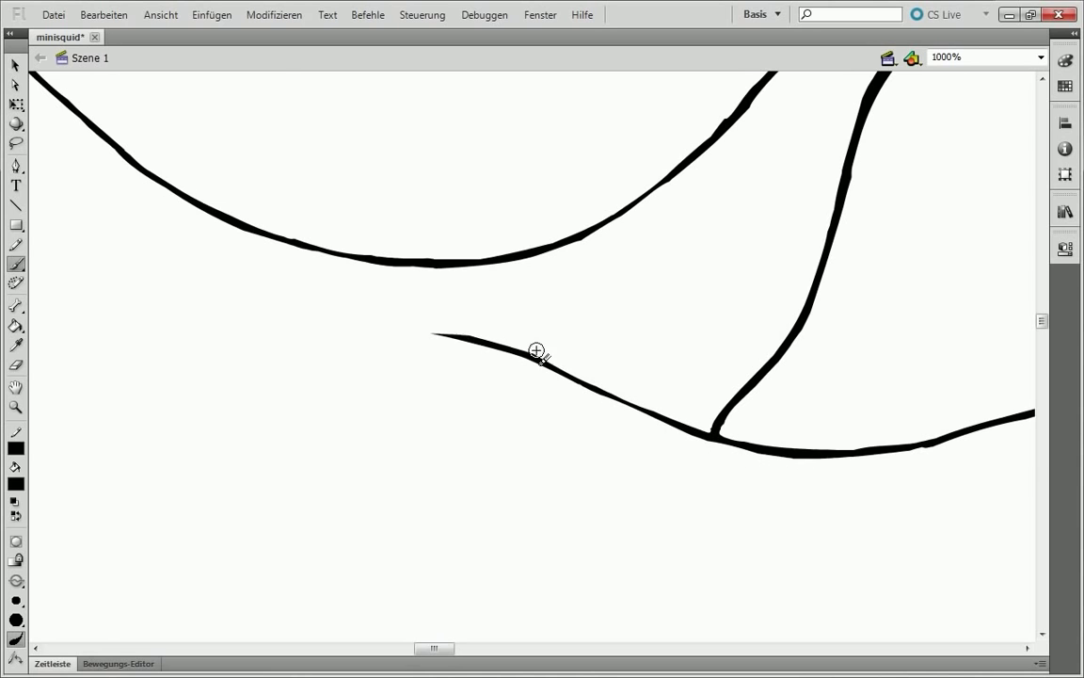
Darken the dark red colour in the Farbe panel.
key("z")
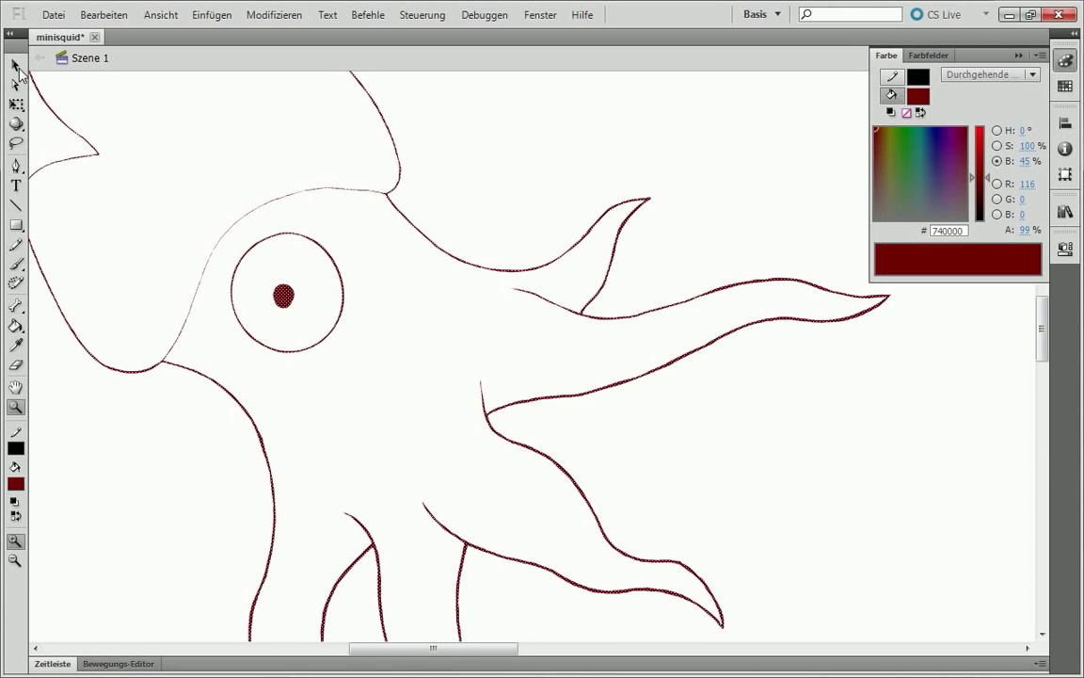
left_click(16, 483)
left_click_drag(280, 292, 288, 299)
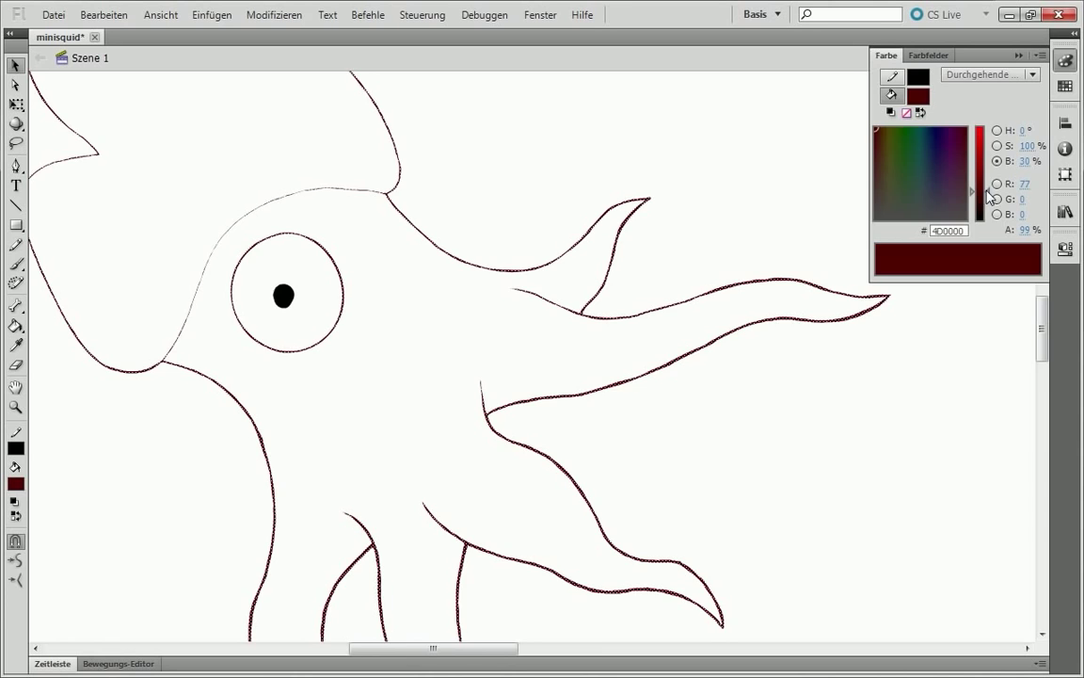
key("z")
left_click(476, 407)
left_click(16, 483)
key("Escape")
Add a new layer above the drawing's layer in the timeline and lock it.
key("ctrl+2")
left_click(53, 664)
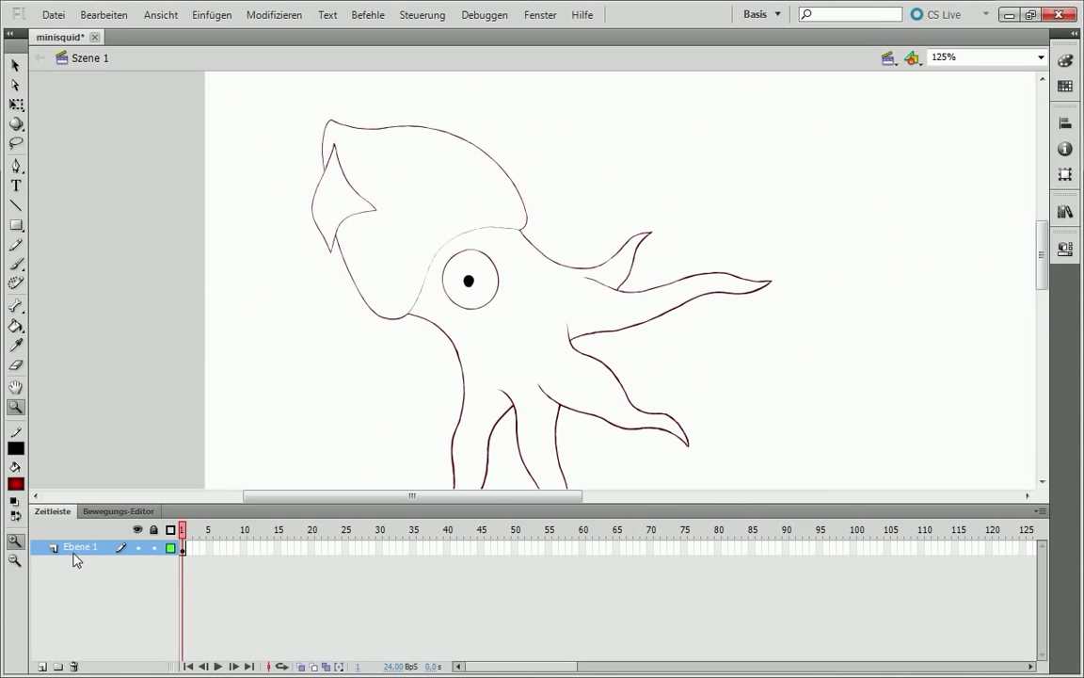
left_click(42, 665)
left_click(154, 546)
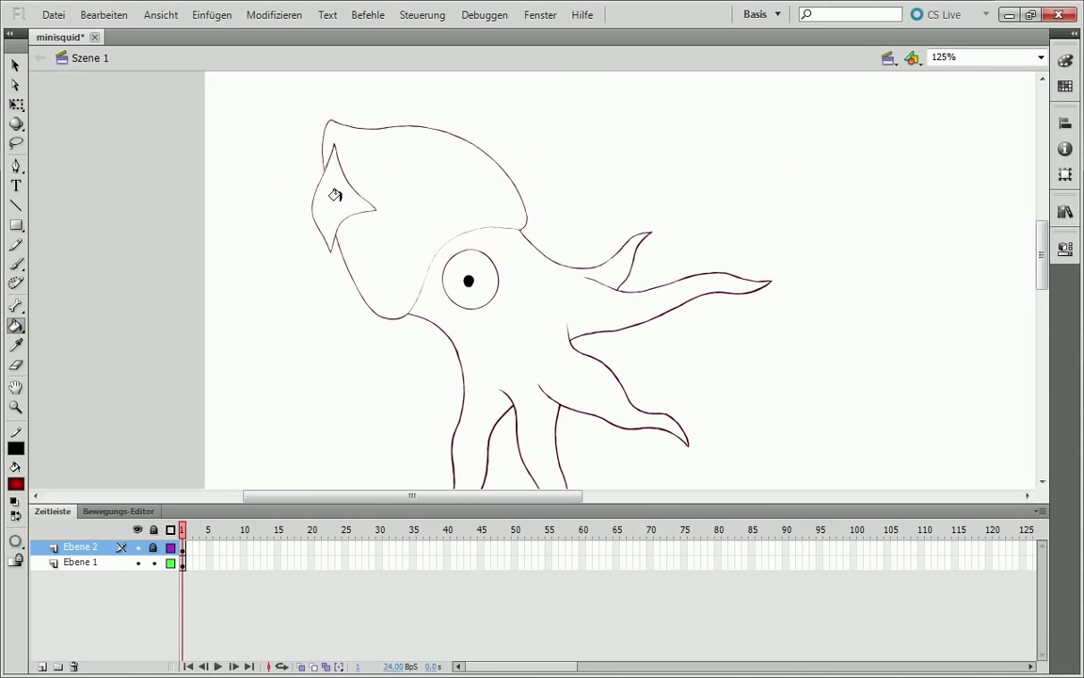
left_click(631, 239)
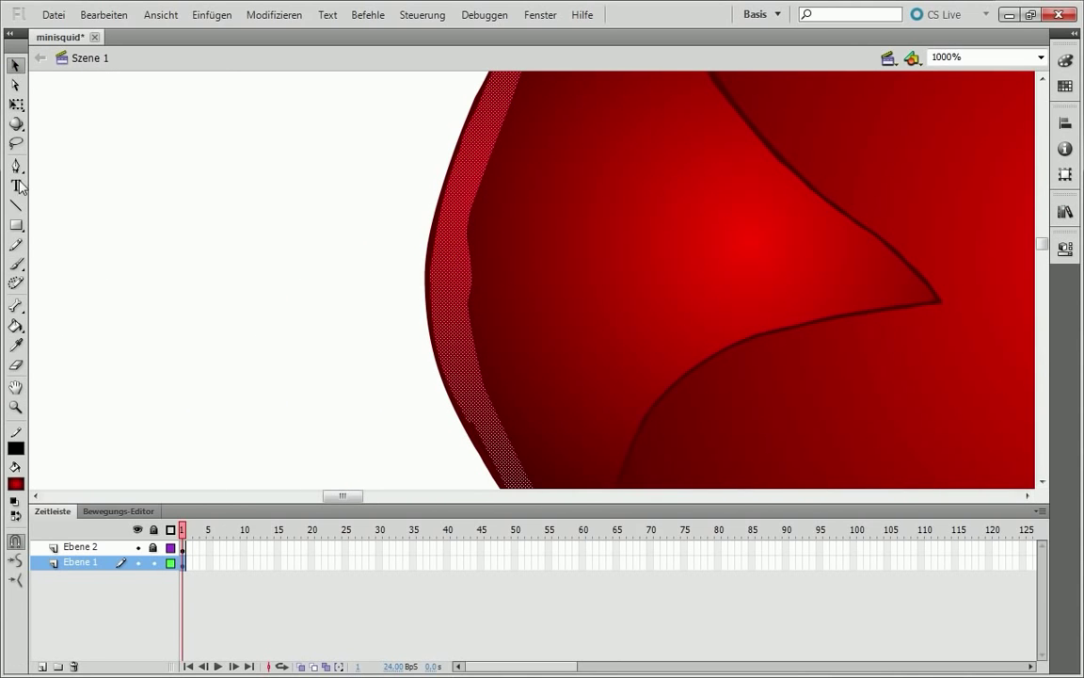
Set the gradient's outer stop to pink and select the hat fill.
left_click(16, 105)
left_click(94, 124)
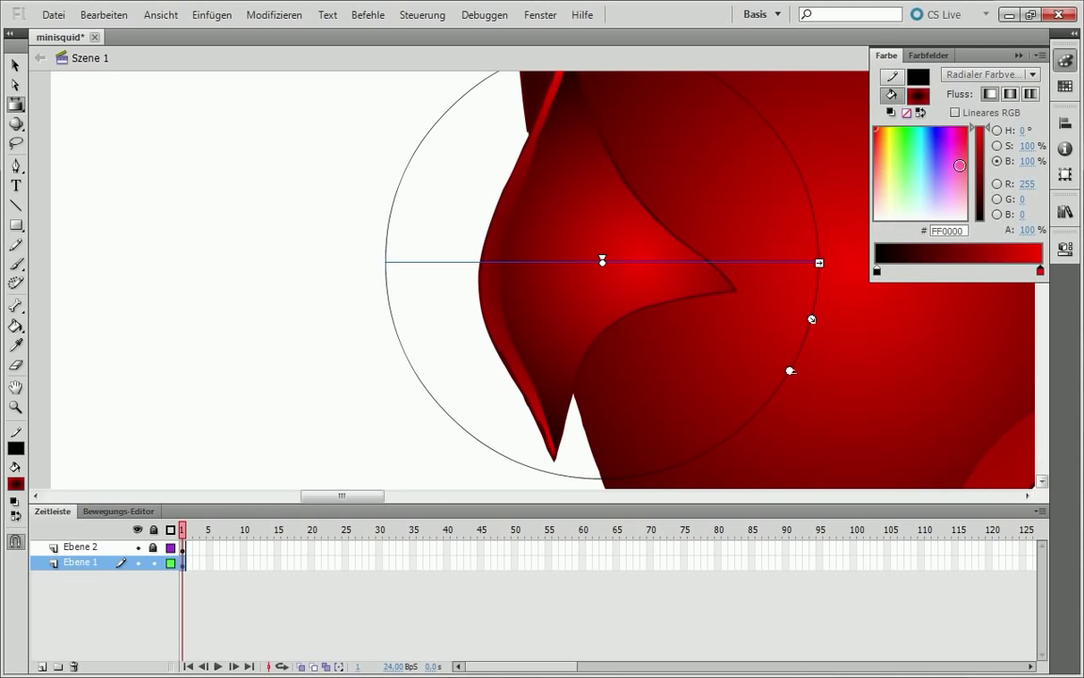
left_click(963, 183)
left_click(1039, 271)
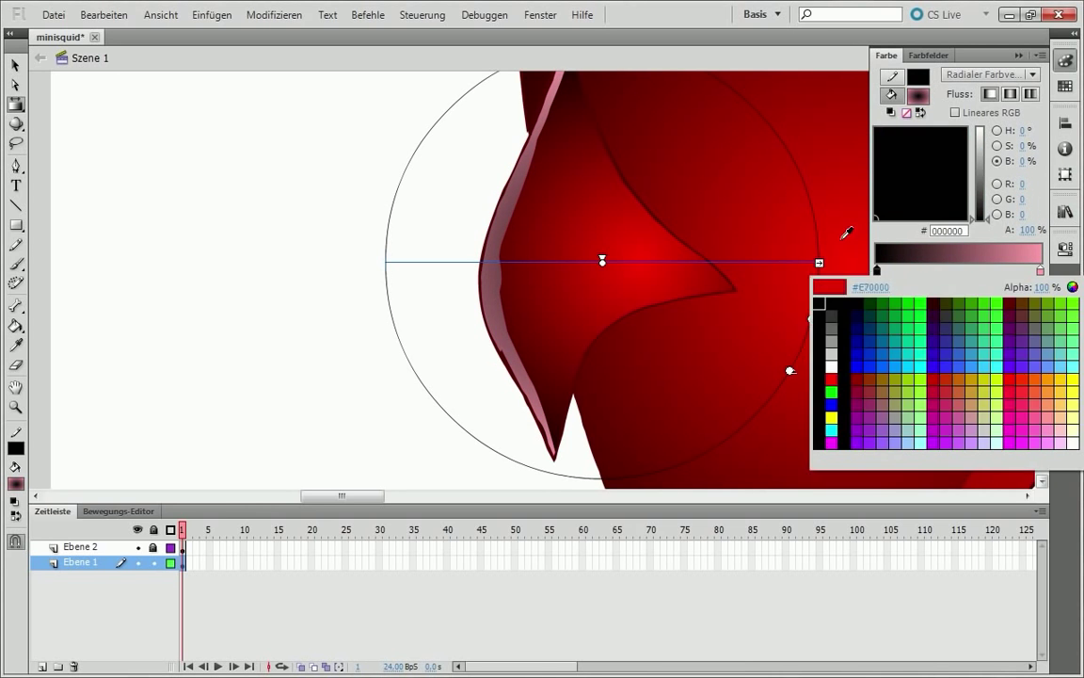
left_click(829, 376)
double_click(691, 511)
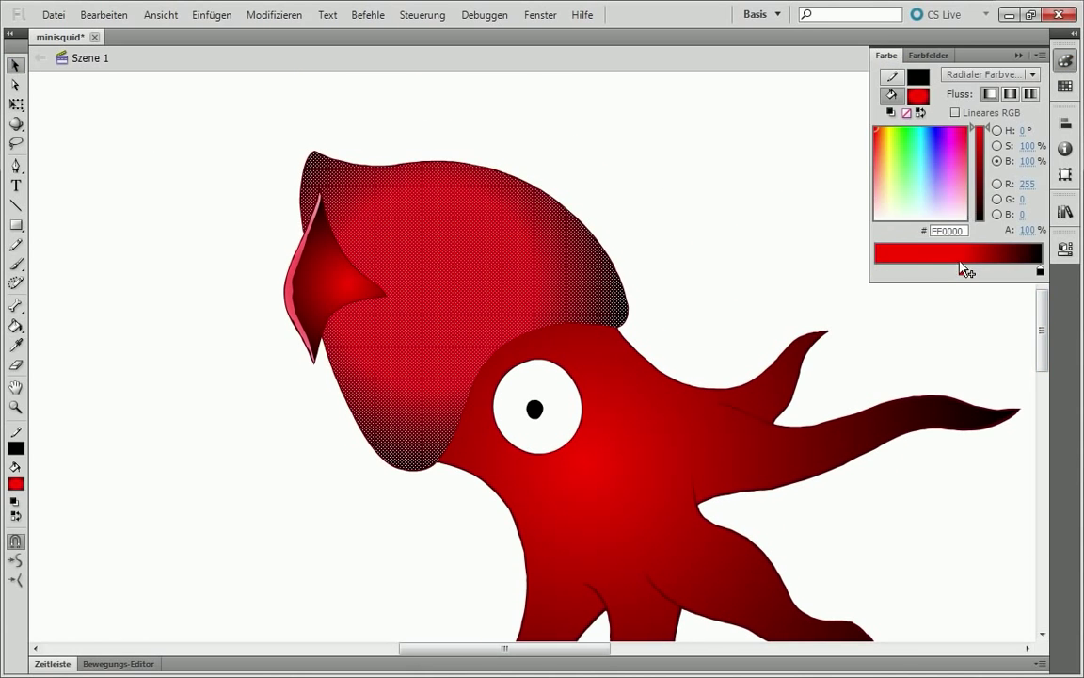
Lower the gradient saturation to 20 and refill the body and fin with the pale-pink gradient.
left_click(1026, 146)
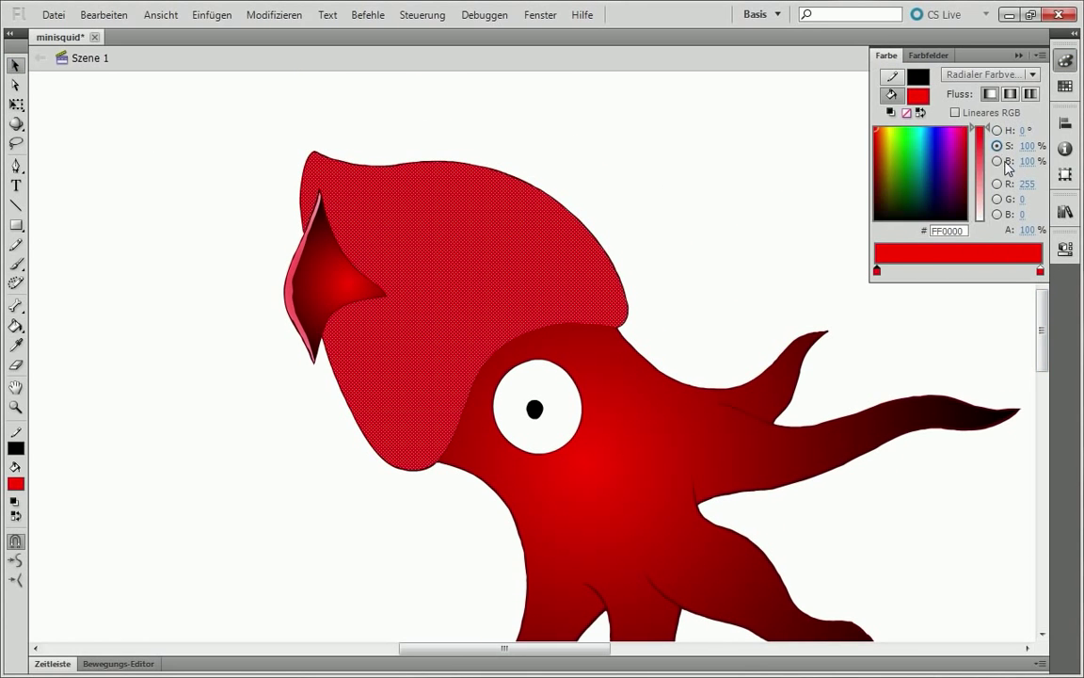
type("20")
key("Return")
left_click(799, 271)
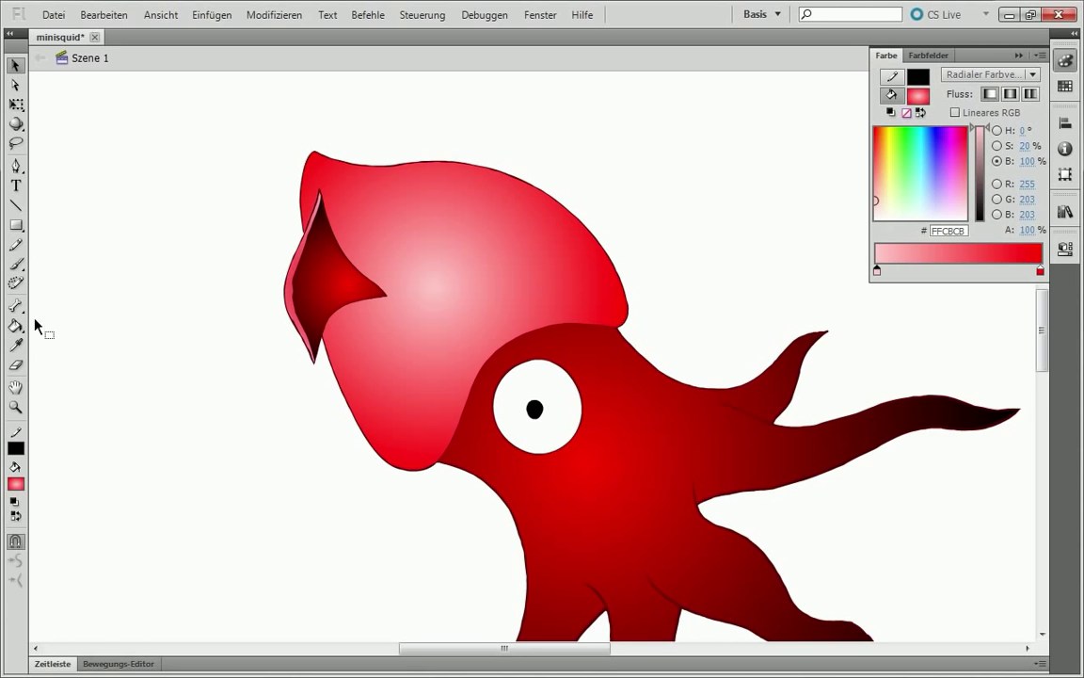
left_click(16, 325)
left_click(602, 461)
left_click(353, 279)
left_click(363, 277)
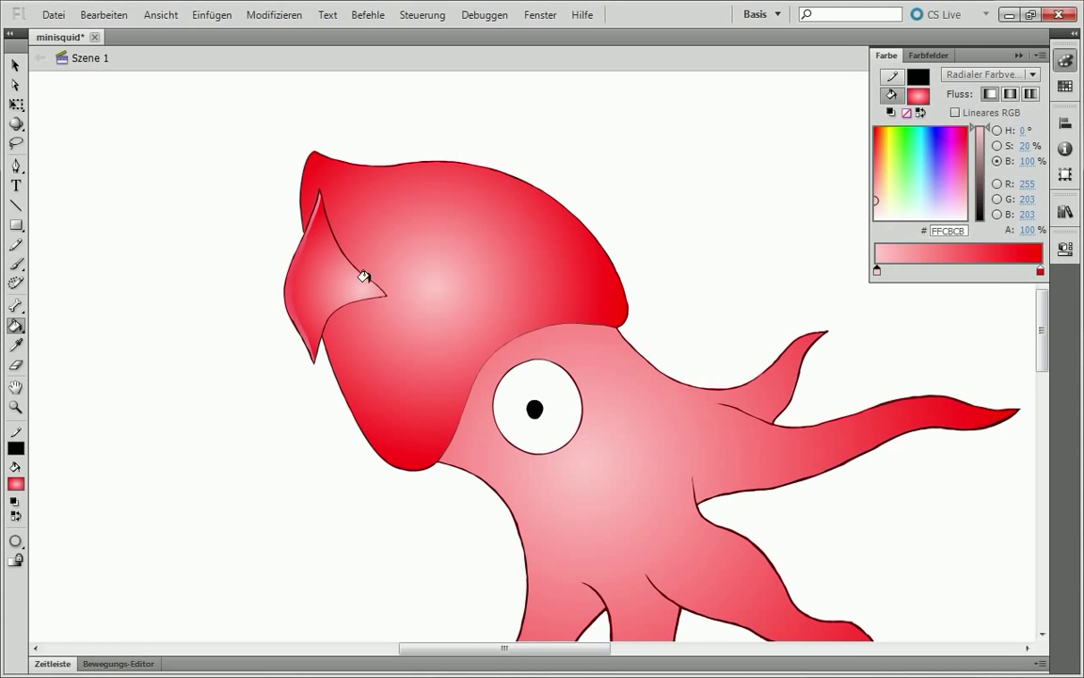
left_click(383, 233)
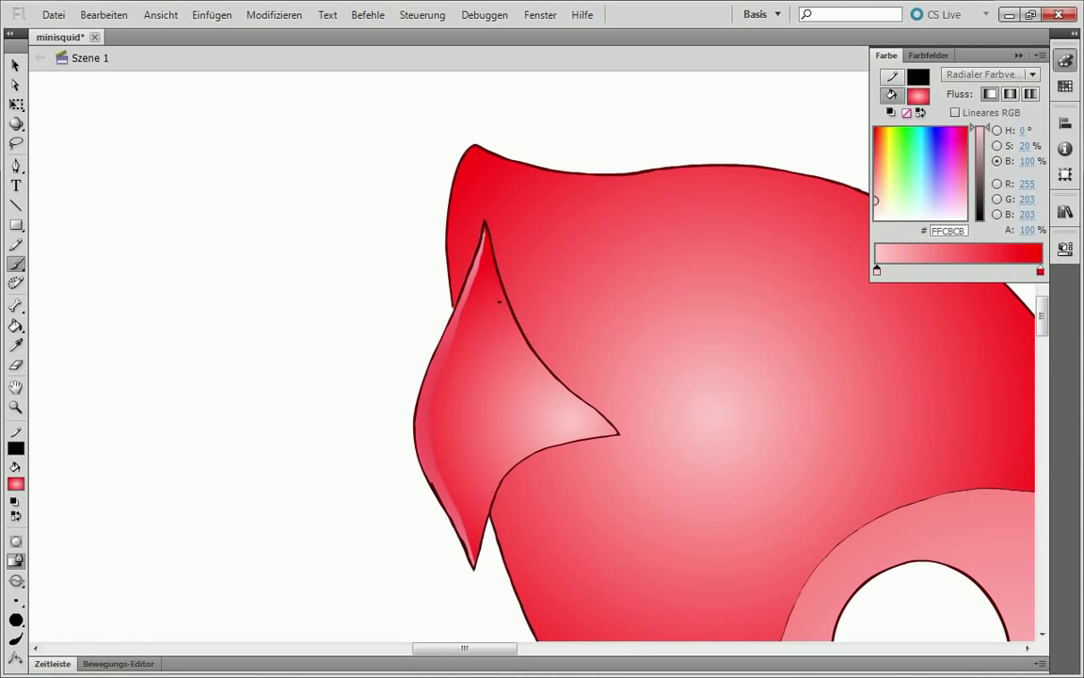
Reshape the fin's gradient into a narrow tilted ellipse with its centre shifted down.
left_click(16, 104)
left_click(89, 127)
left_click(527, 405)
mouse_move(684, 411)
left_mouse_down()
mouse_move(717, 408)
mouse_move(670, 411)
left_mouse_up()
left_click_drag(656, 497, 649, 513)
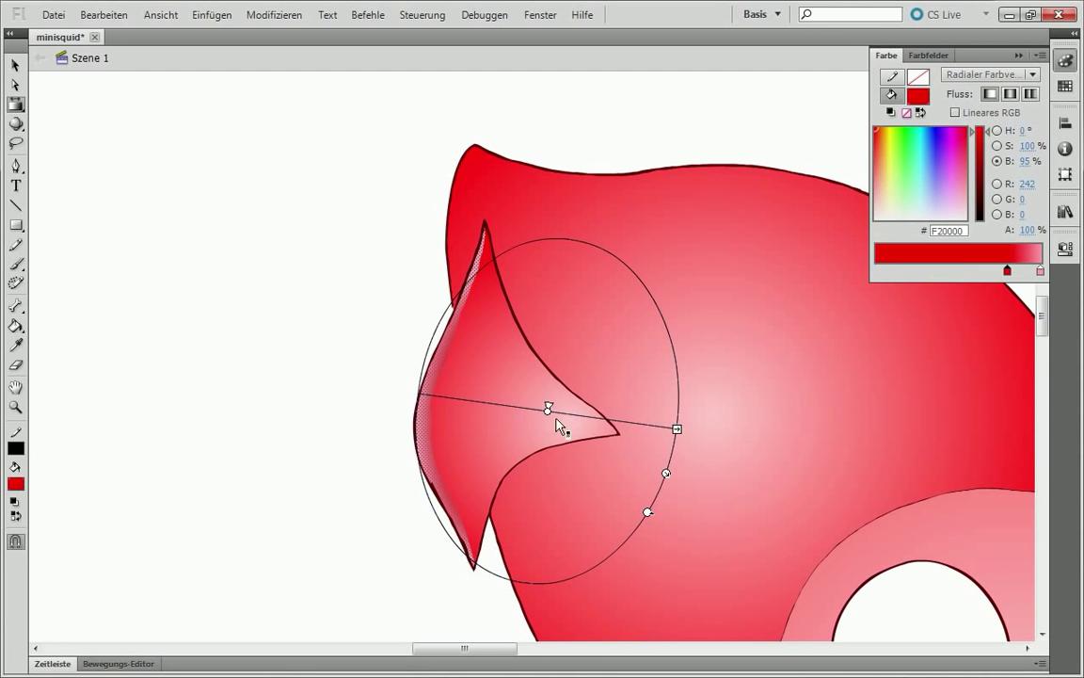
left_click_drag(556, 418, 548, 420)
left_click(646, 114)
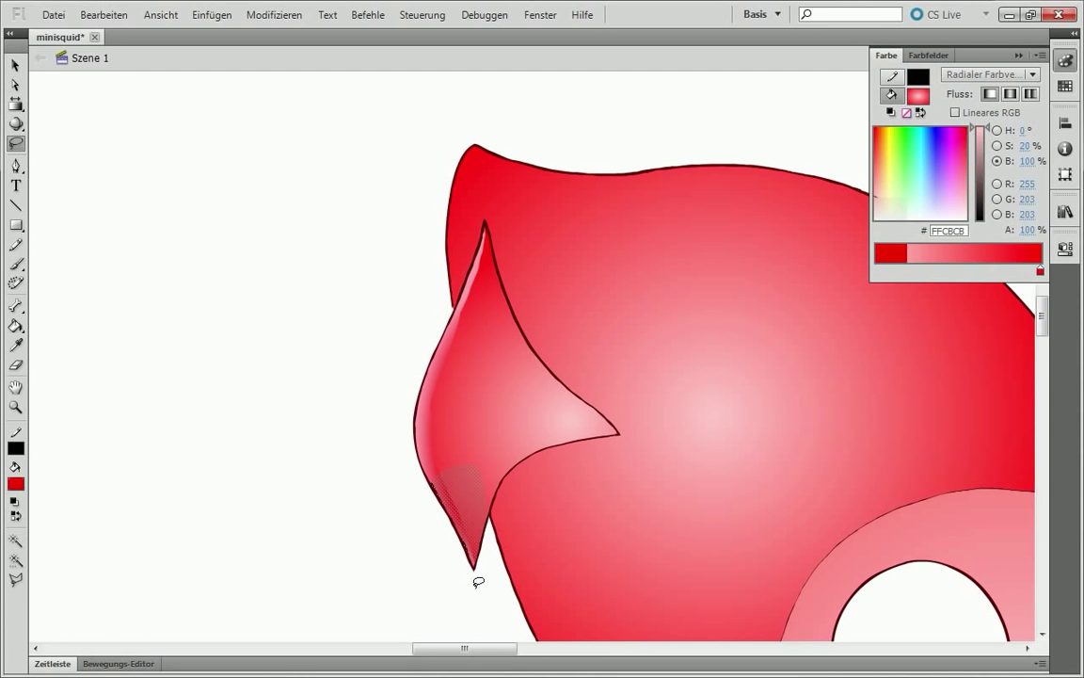
Select a strip along the fin's lower edge and adjust its colour as a pink highlight.
left_click_drag(421, 485, 476, 508)
key("v")
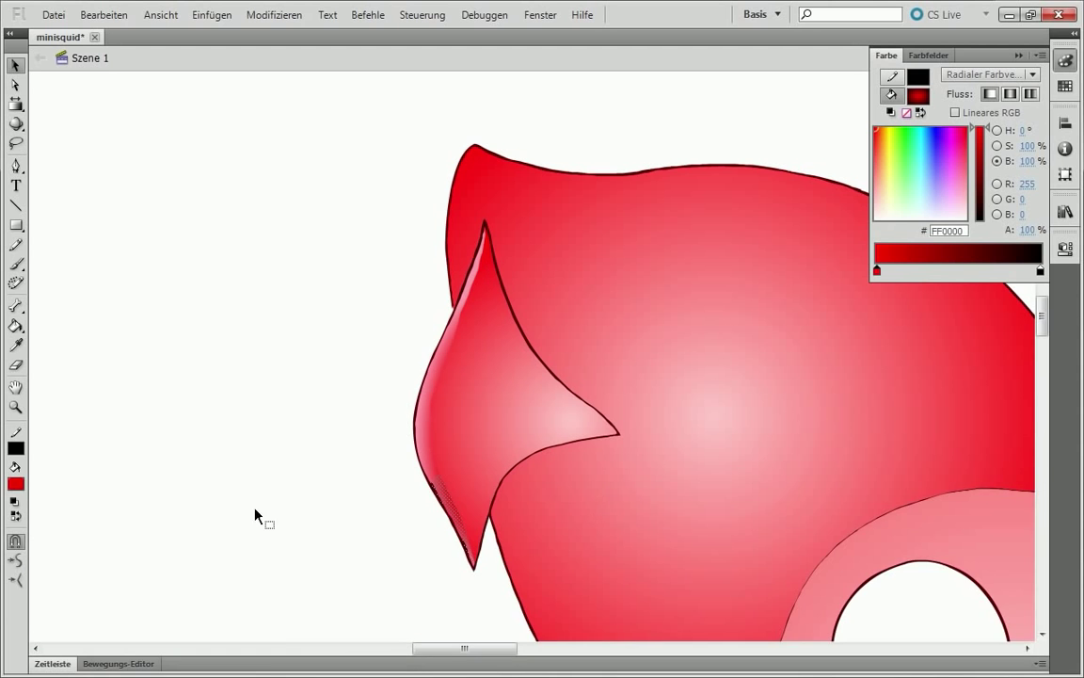
key("ctrl+alt+t")
scroll(455, 449, "down", 3)
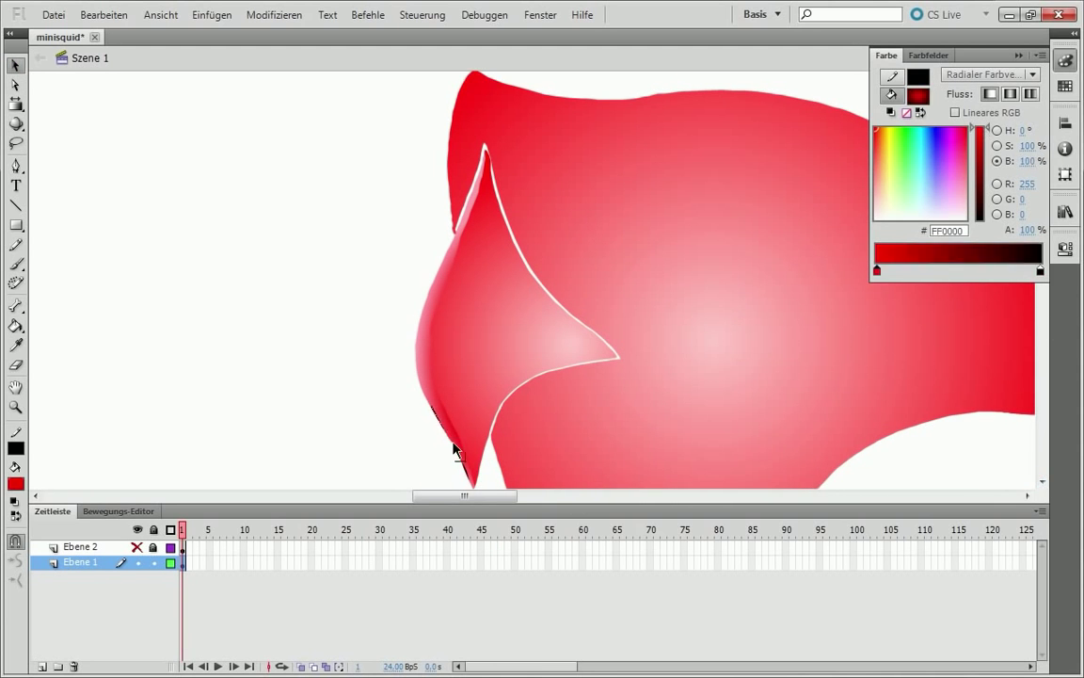
left_click_drag(465, 496, 525, 496)
left_click_drag(1042, 243, 1041, 263)
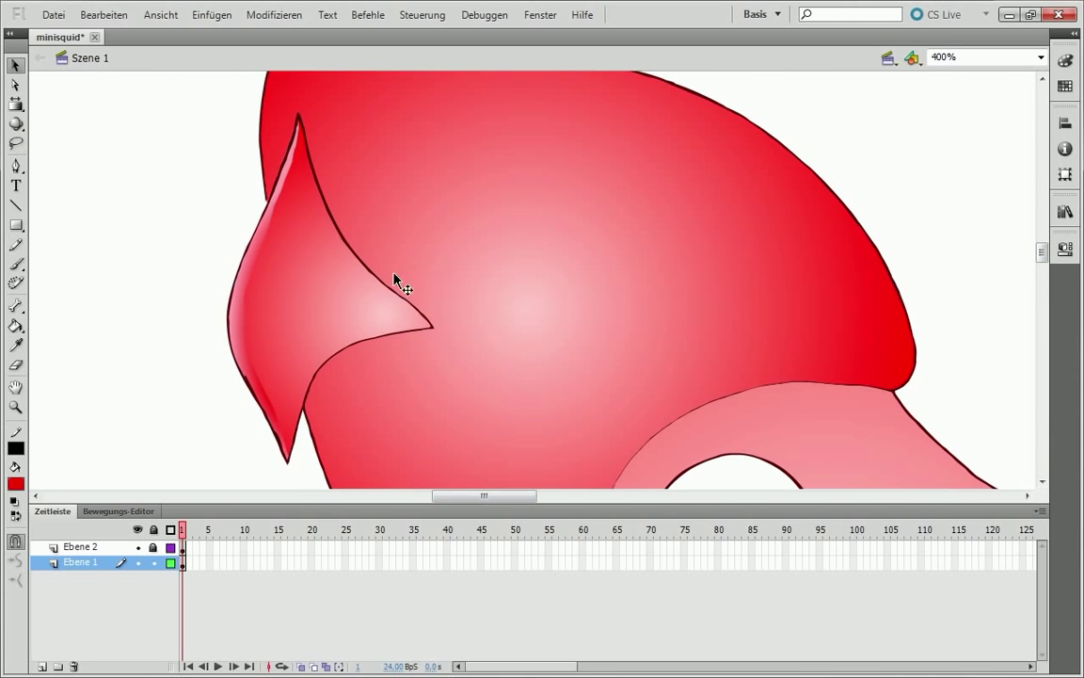
key("shift+F9")
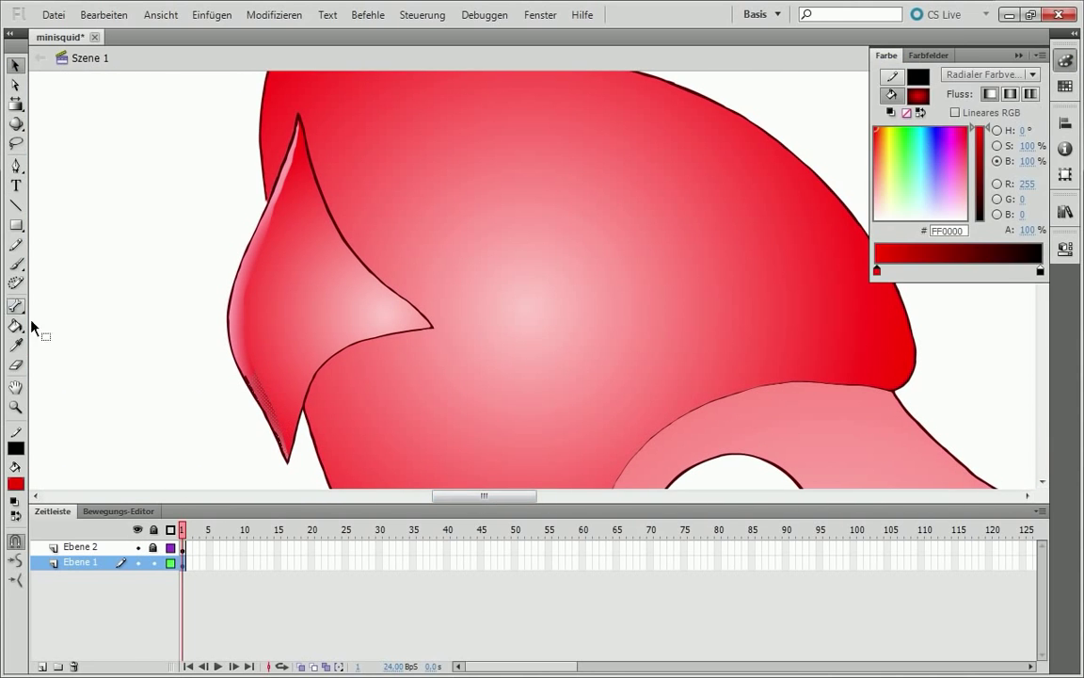
left_click(16, 325)
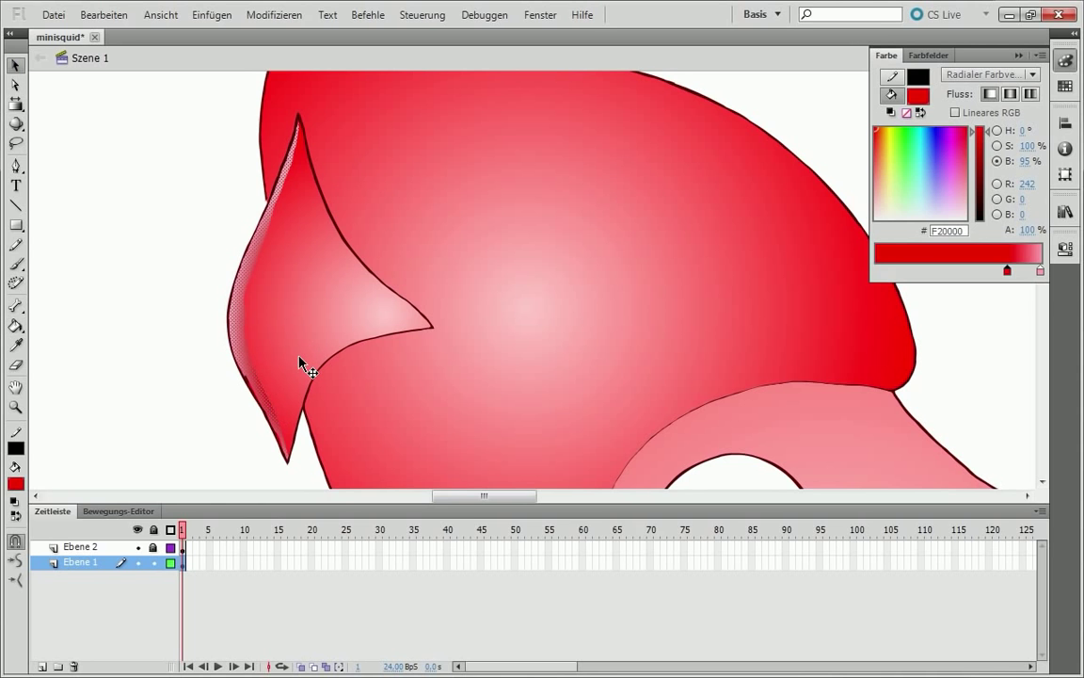
key("ctrl+shift+a")
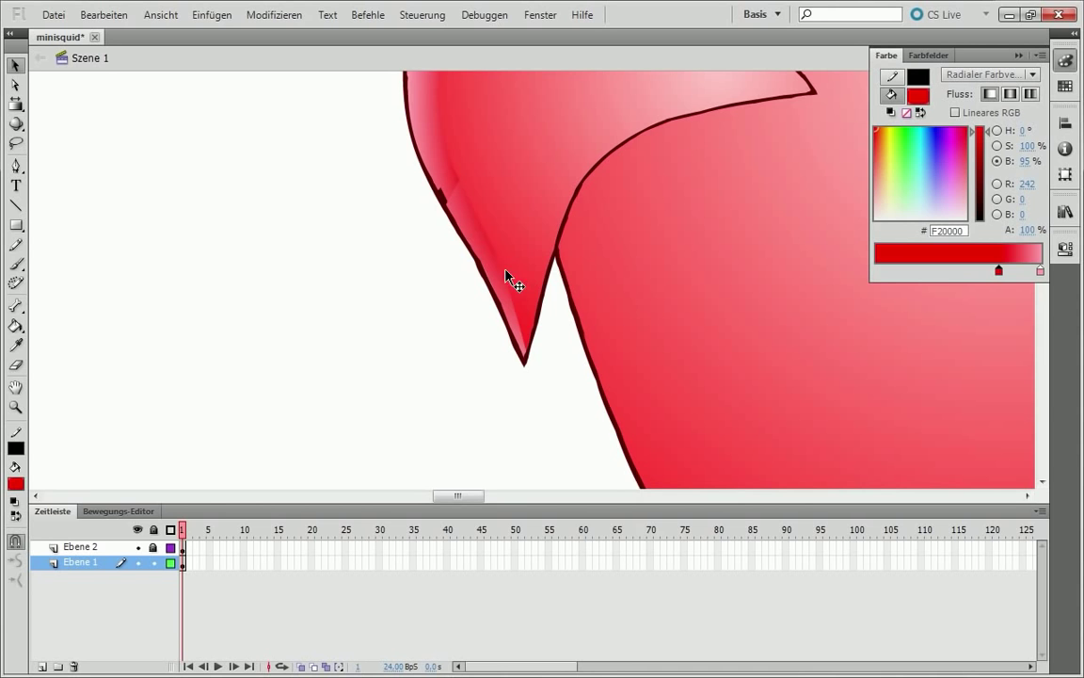
Zoom in on the fin and rotate its radial gradient with Gradient Transform.
left_click(15, 104)
left_click(1041, 57)
left_click(1030, 74)
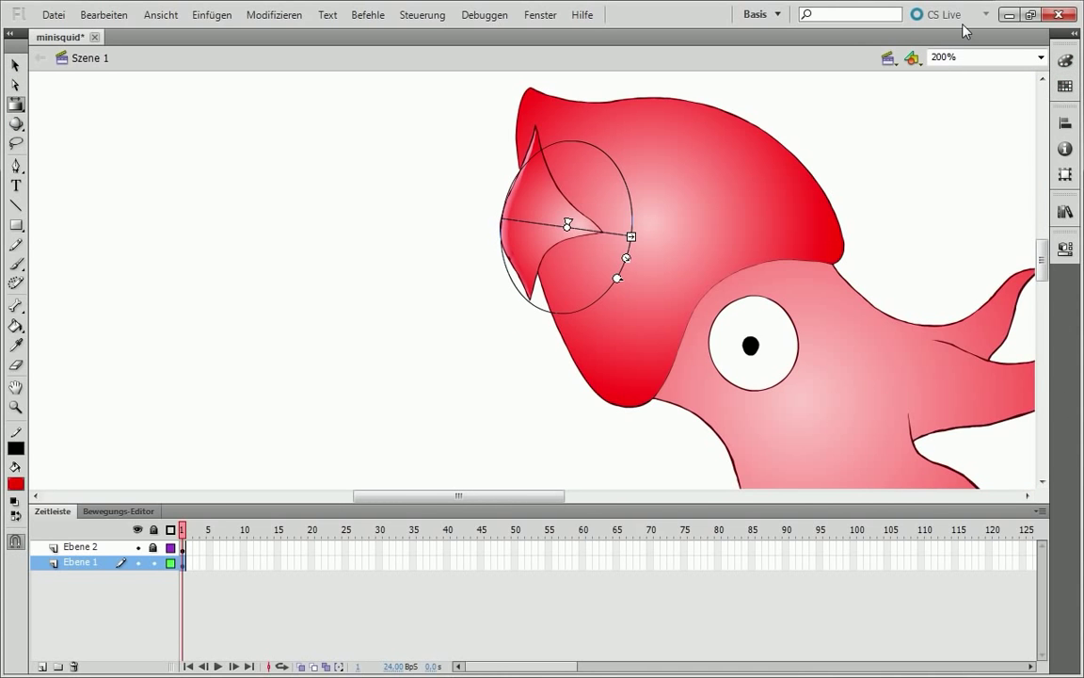
key("ctrl+plus")
left_click(16, 106)
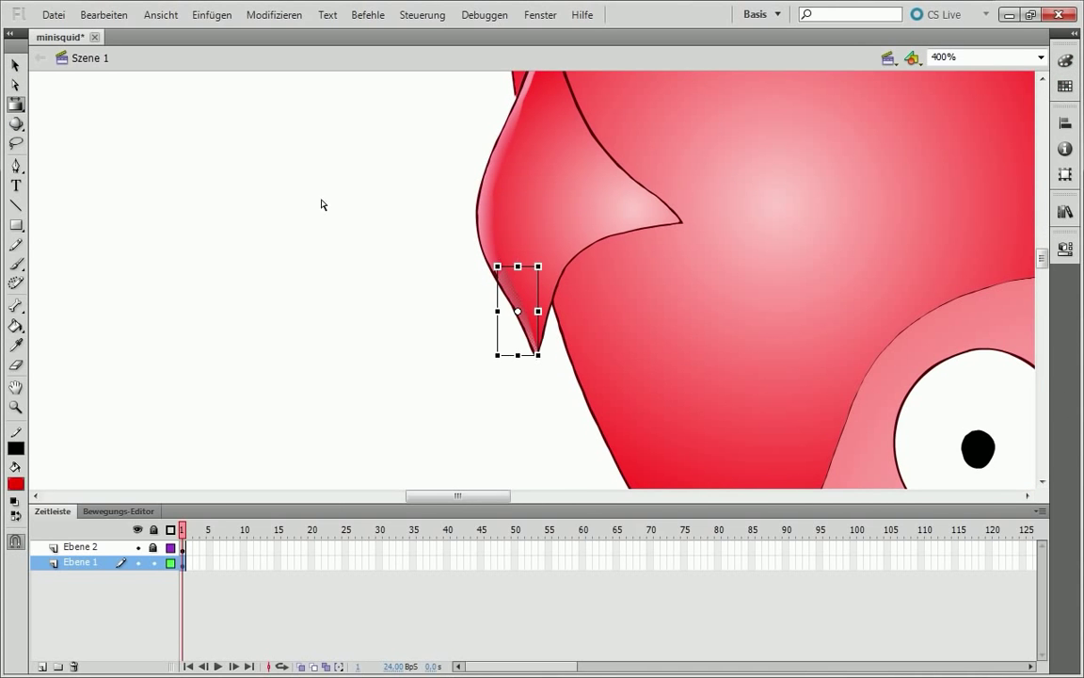
left_click(658, 245)
left_click_drag(726, 273, 744, 223)
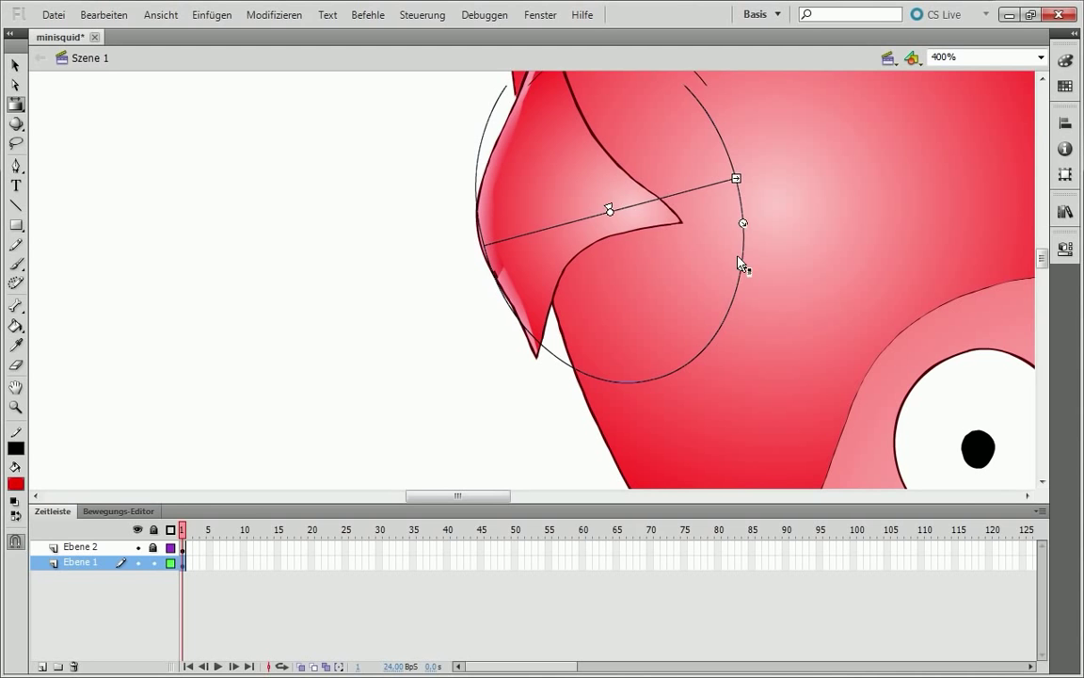
Sample the fin's red and fill the fin-tip strip with a Linearer Farbverlauf.
left_click(1066, 60)
left_click(993, 74)
left_click(956, 131)
key("i")
left_click(493, 263)
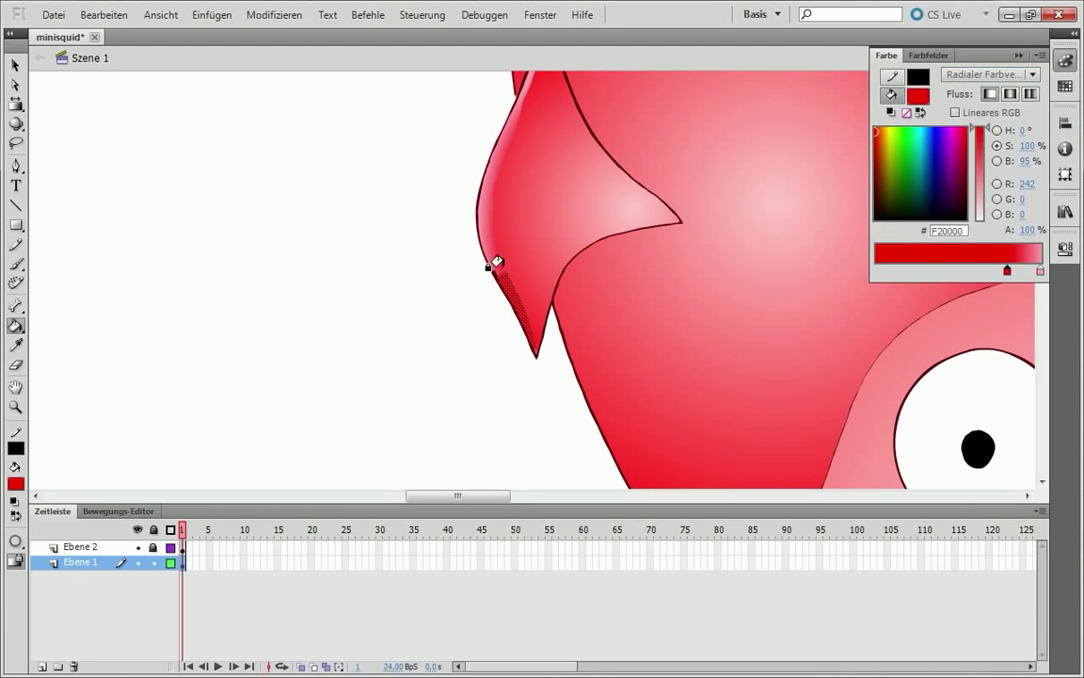
left_click(993, 73)
left_click(988, 104)
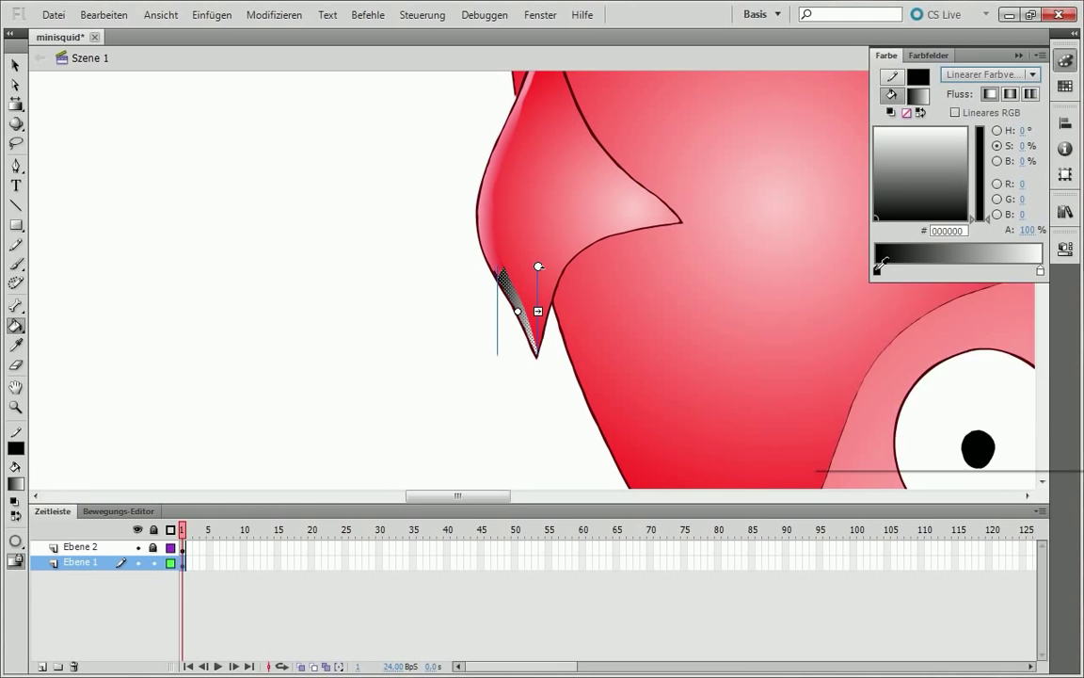
Rotate the strip's linear gradient to run diagonally and add a third colour stop.
left_click(1021, 254)
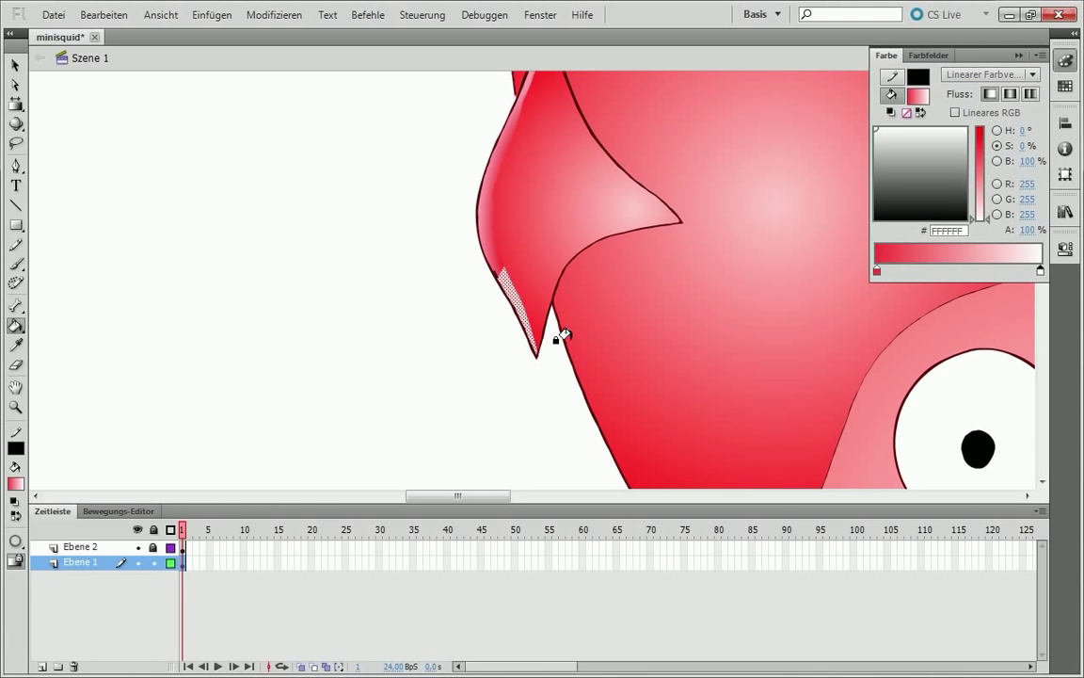
mouse_move(538, 266)
left_mouse_down()
mouse_move(513, 259)
mouse_move(510, 360)
left_mouse_up()
left_click(979, 273)
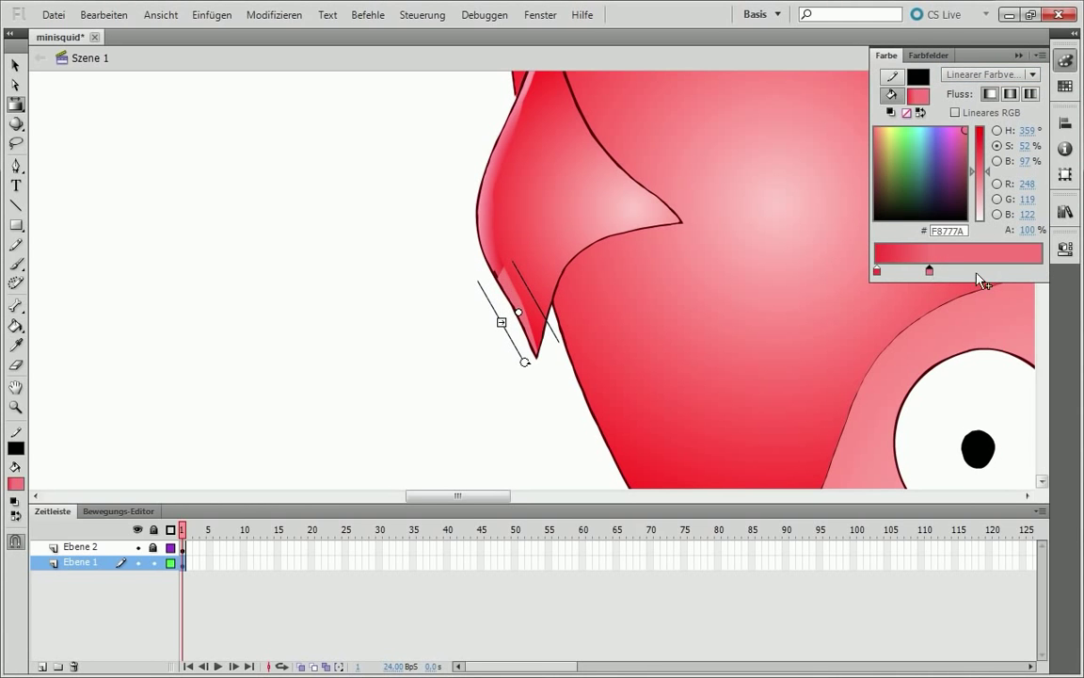
key("z")
key("ctrl+equal")
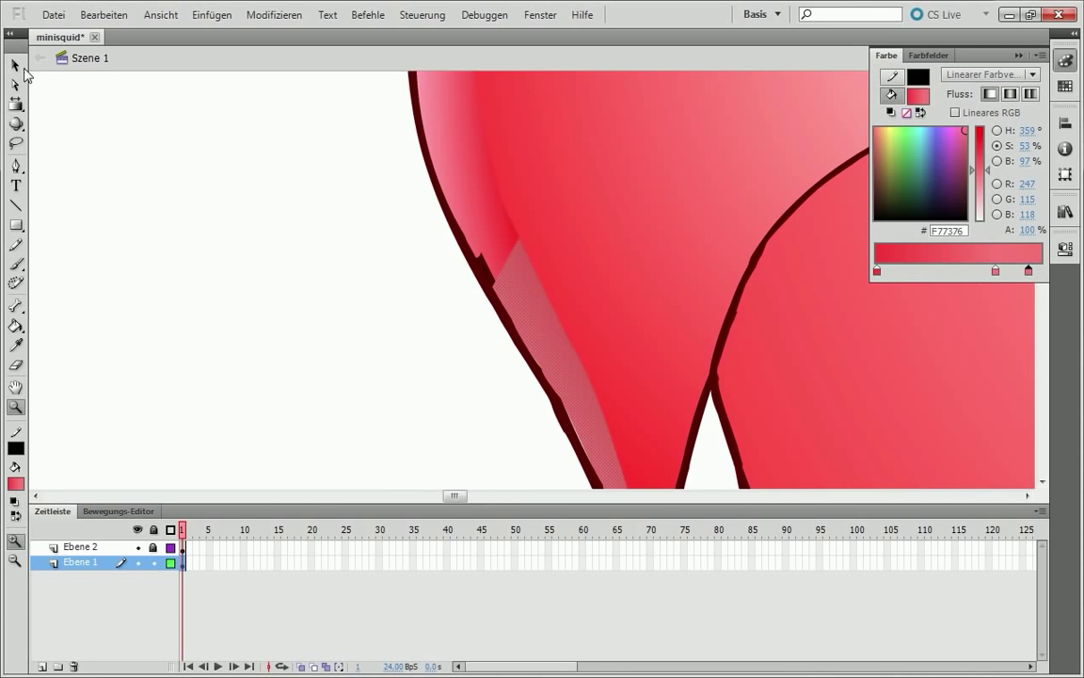
left_click(15, 105)
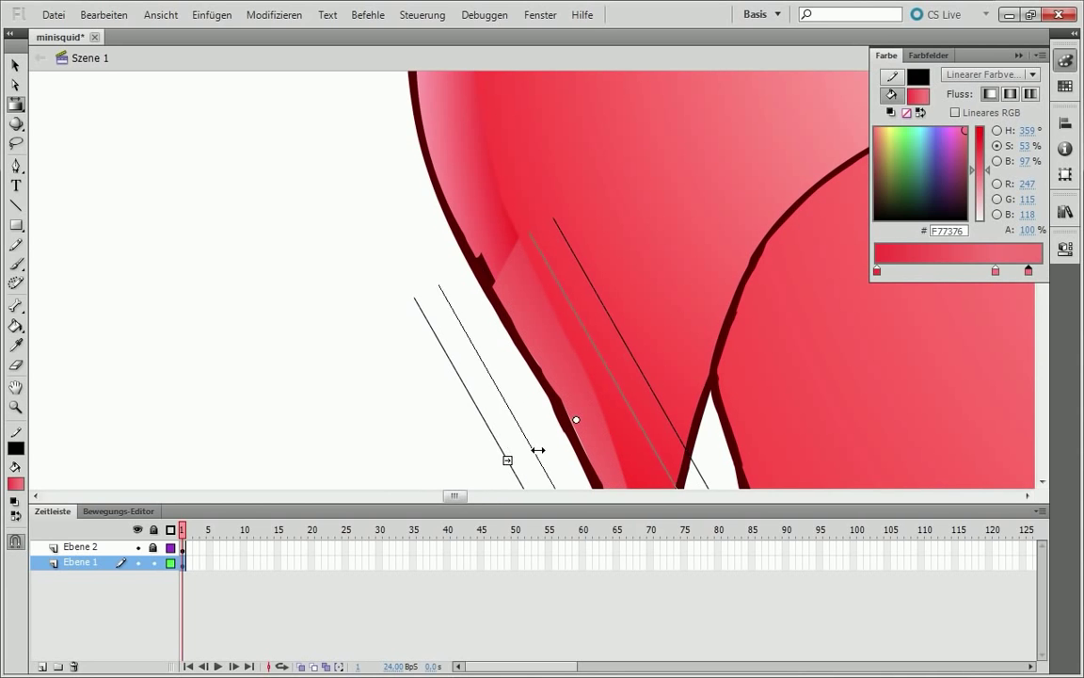
left_click(969, 356)
Toggle the Ebene 2 outline layer off and on to check the fin highlight.
key("z")
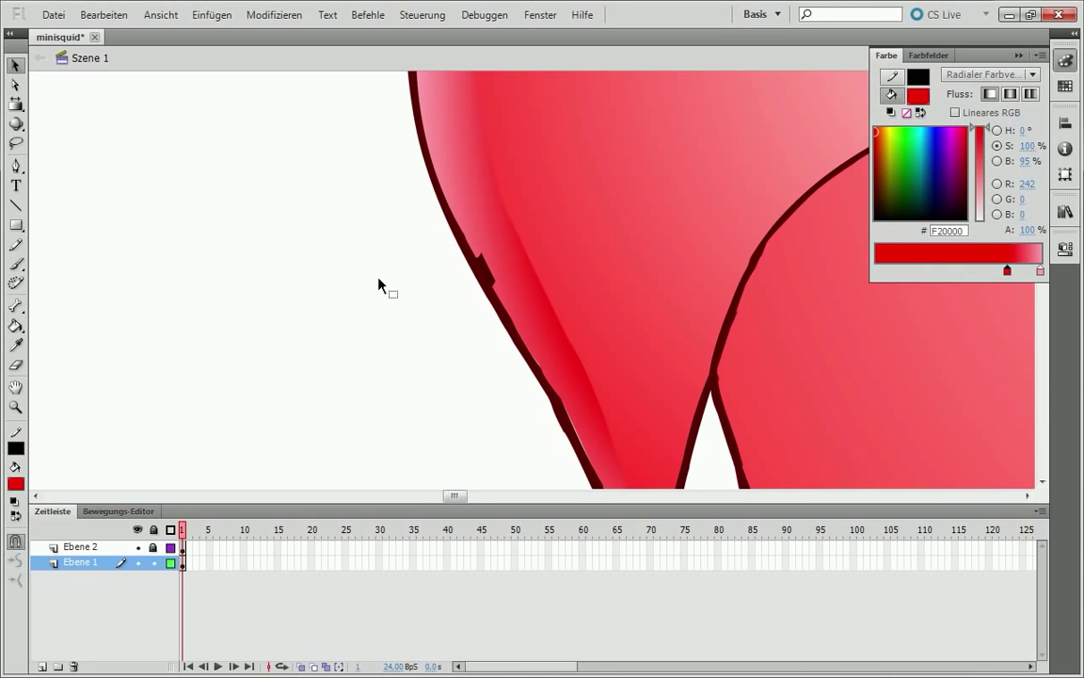
key("ctrl+minus")
key("ctrl+minus")
scroll(1043, 254, "up", 3)
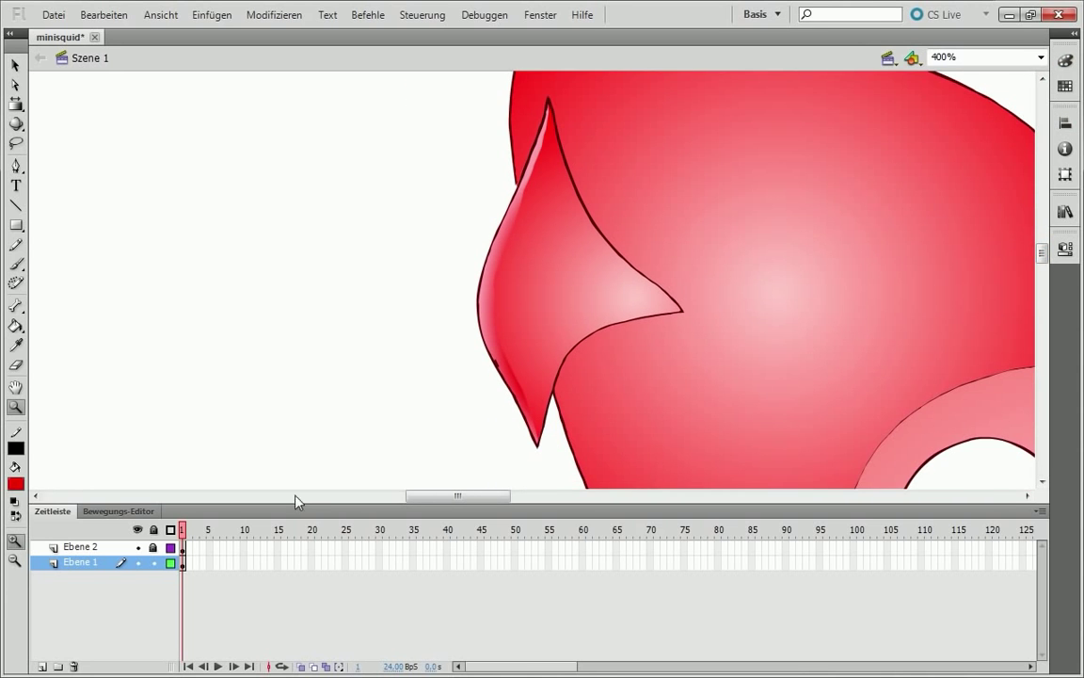
left_click(524, 186)
left_click(525, 271)
key("v")
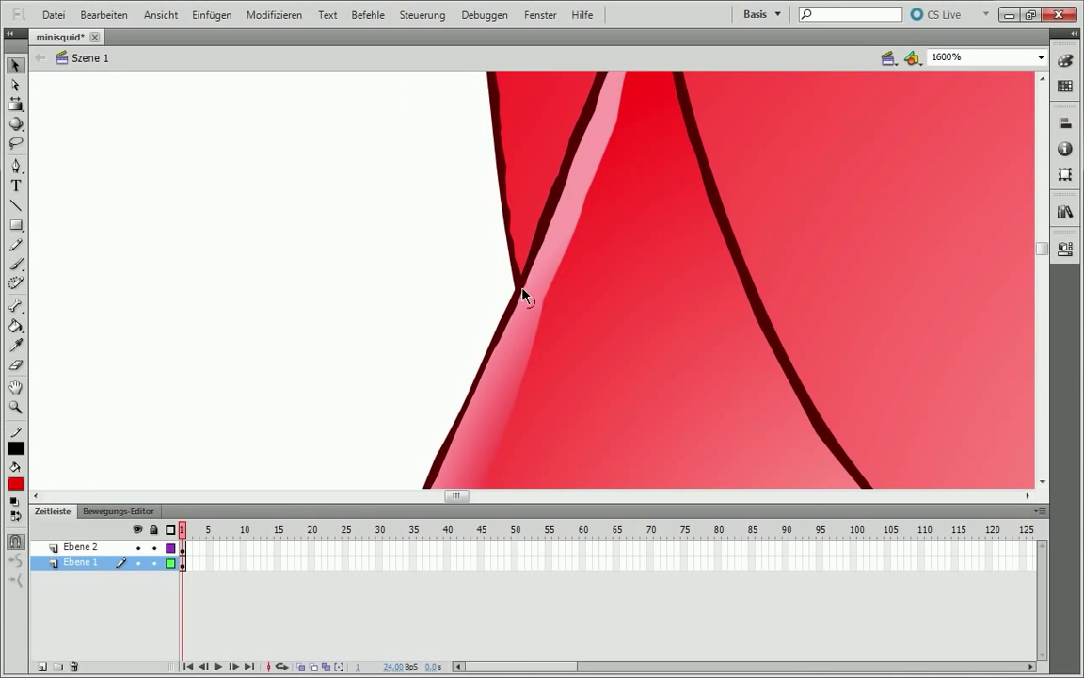
left_click(138, 547)
left_click(138, 546)
left_click(15, 406)
left_click(760, 423, "alt")
Squeeze the head's radial gradient narrower and stretch it into a tall ellipse.
left_click(417, 194)
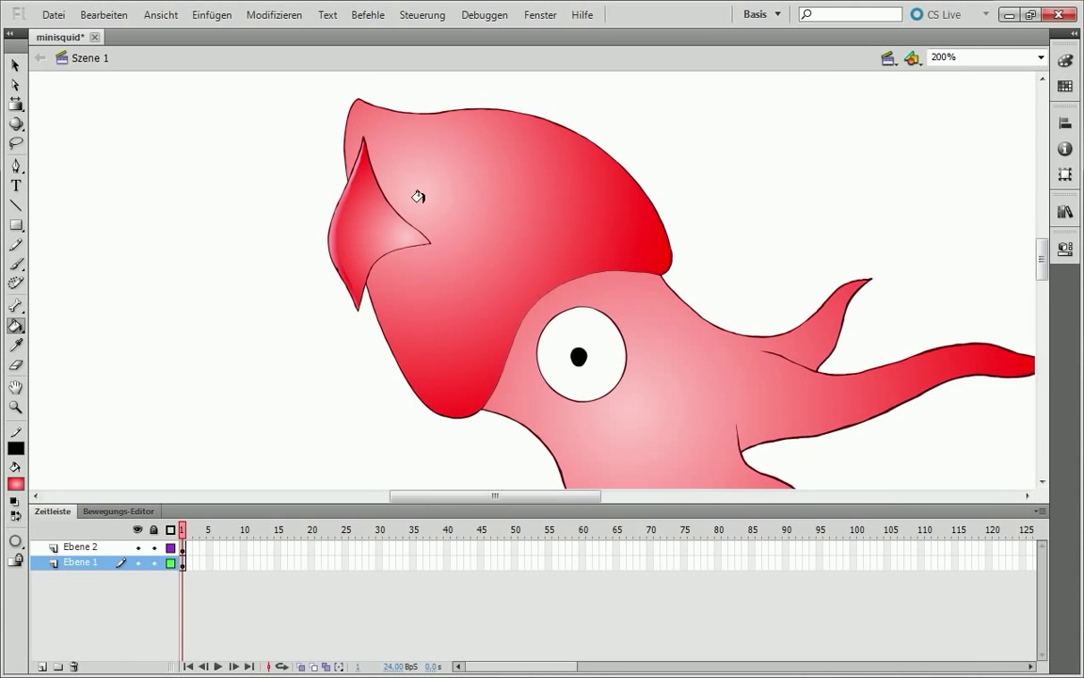
left_click(399, 257)
key("f")
left_click(441, 183)
left_click_drag(683, 230, 619, 229)
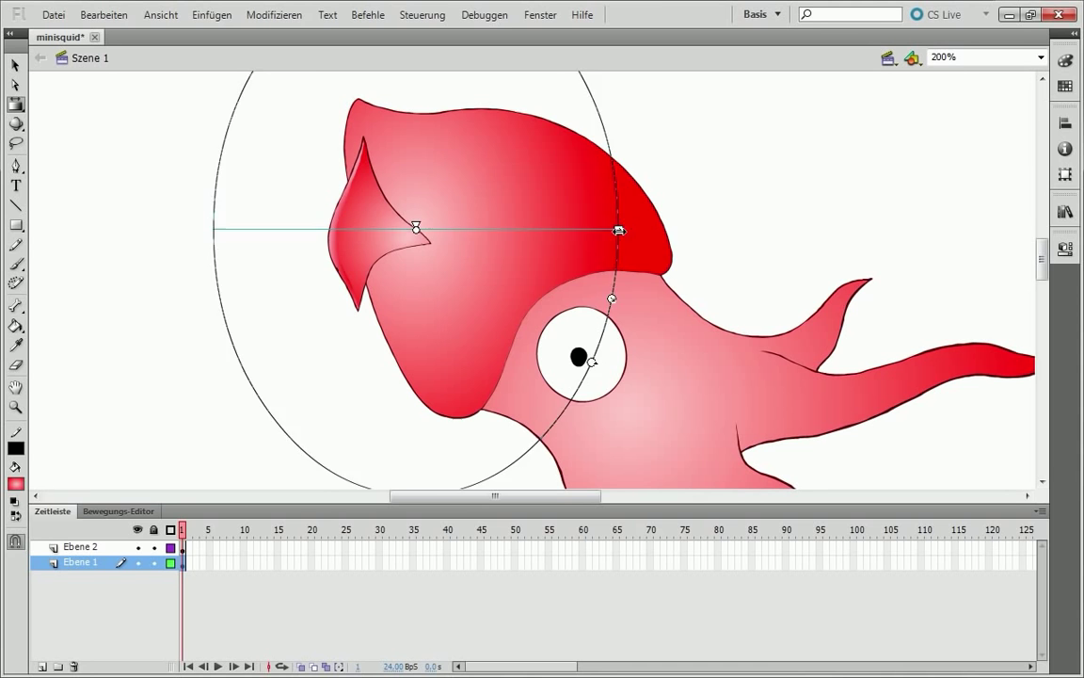
mouse_move(421, 223)
left_mouse_down()
mouse_move(454, 216)
mouse_move(452, 264)
left_mouse_up()
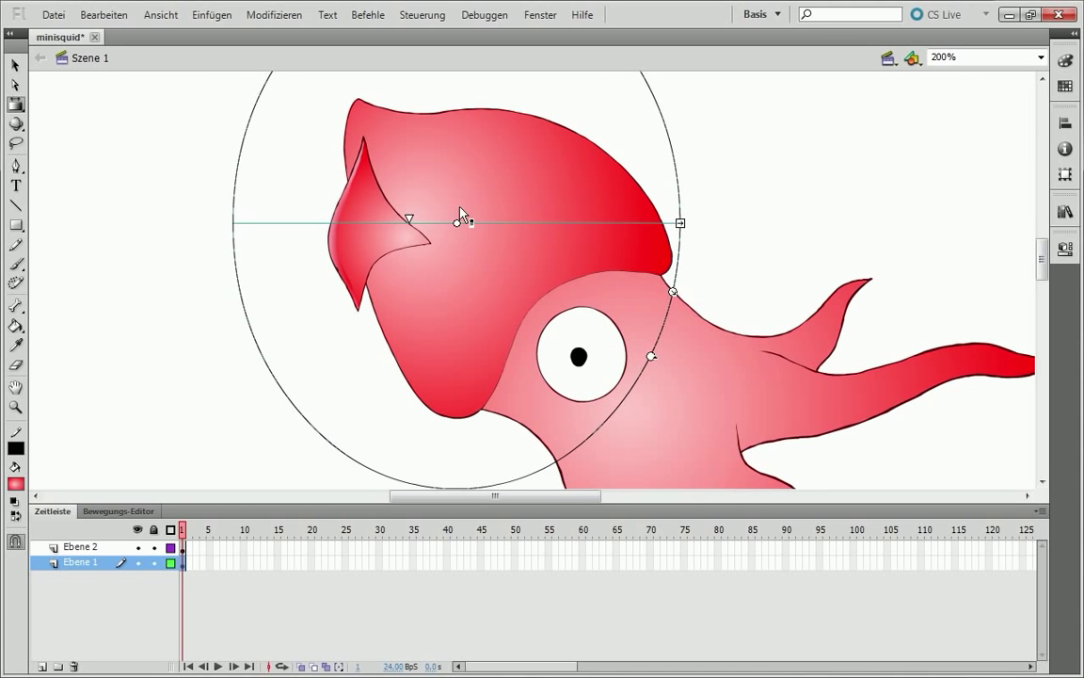
left_click_drag(668, 257, 590, 255)
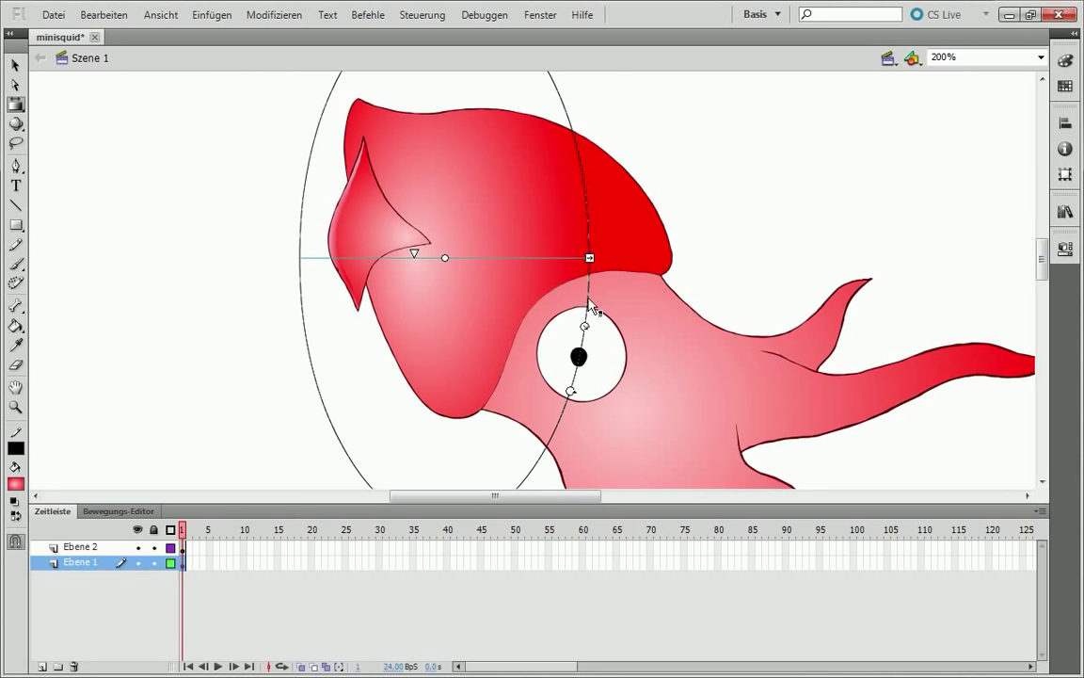
left_click_drag(639, 390, 641, 459)
Shift the head gradient's centre up-right and tilt its axis down to the right.
left_click_drag(445, 256, 458, 223)
left_click_drag(702, 229, 680, 230)
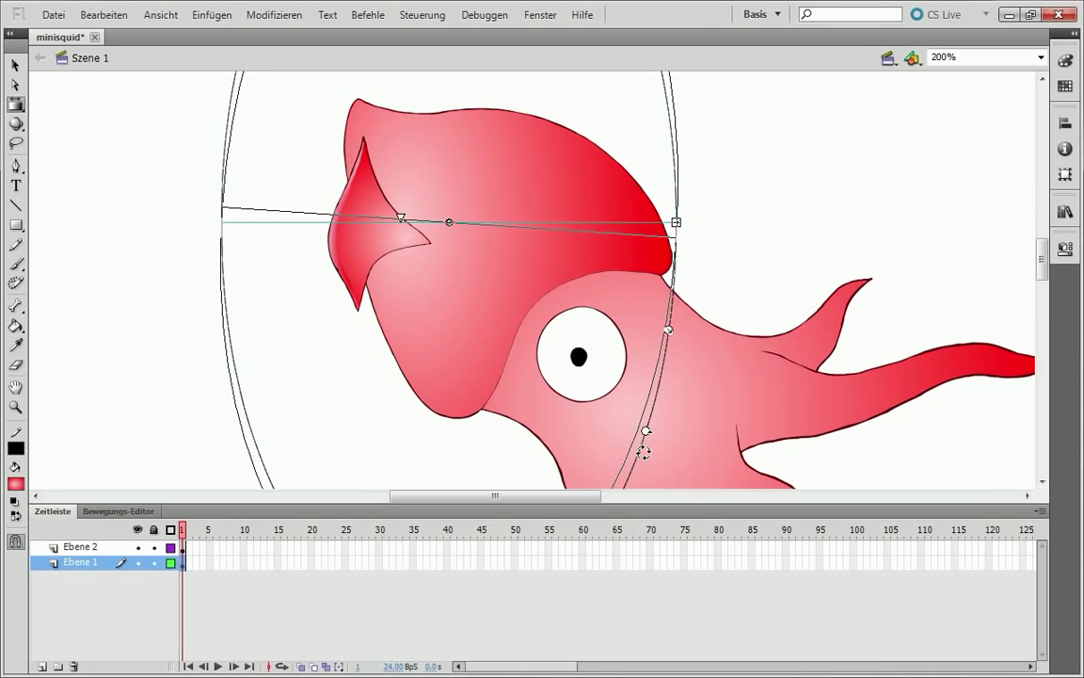
left_click_drag(695, 336, 664, 345)
left_click(1066, 60)
key("v")
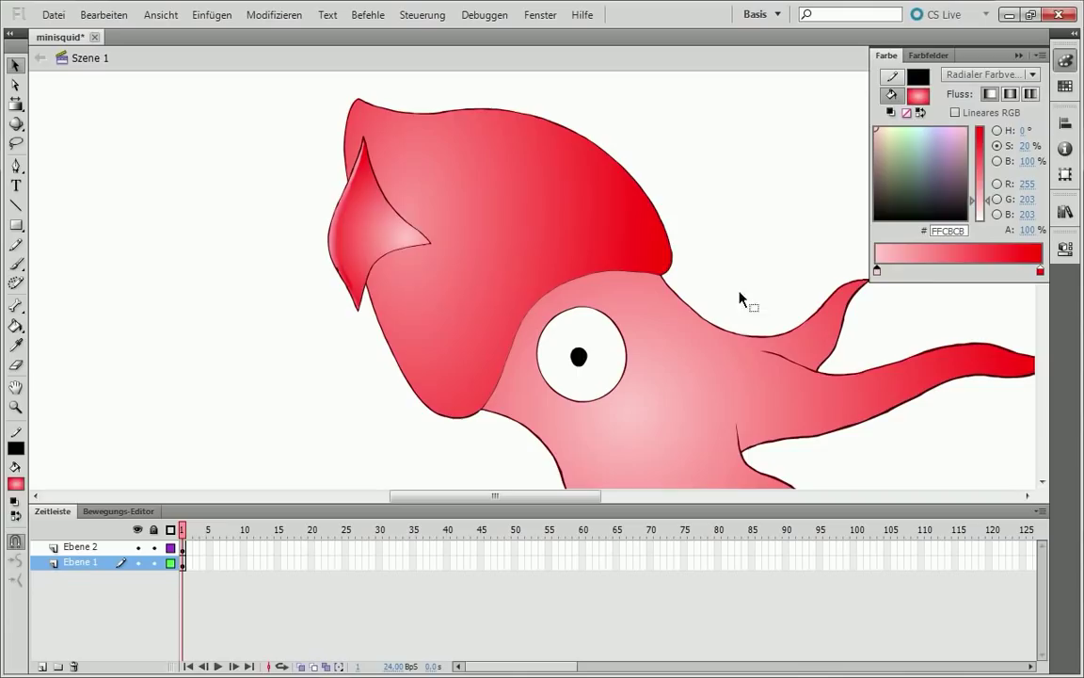
Refill the body with the radial gradient and adjust its colour settings.
left_click(16, 326)
left_click(653, 382)
mouse_move(1042, 178)
left_mouse_down()
mouse_move(1042, 299)
mouse_move(1042, 273)
left_mouse_up()
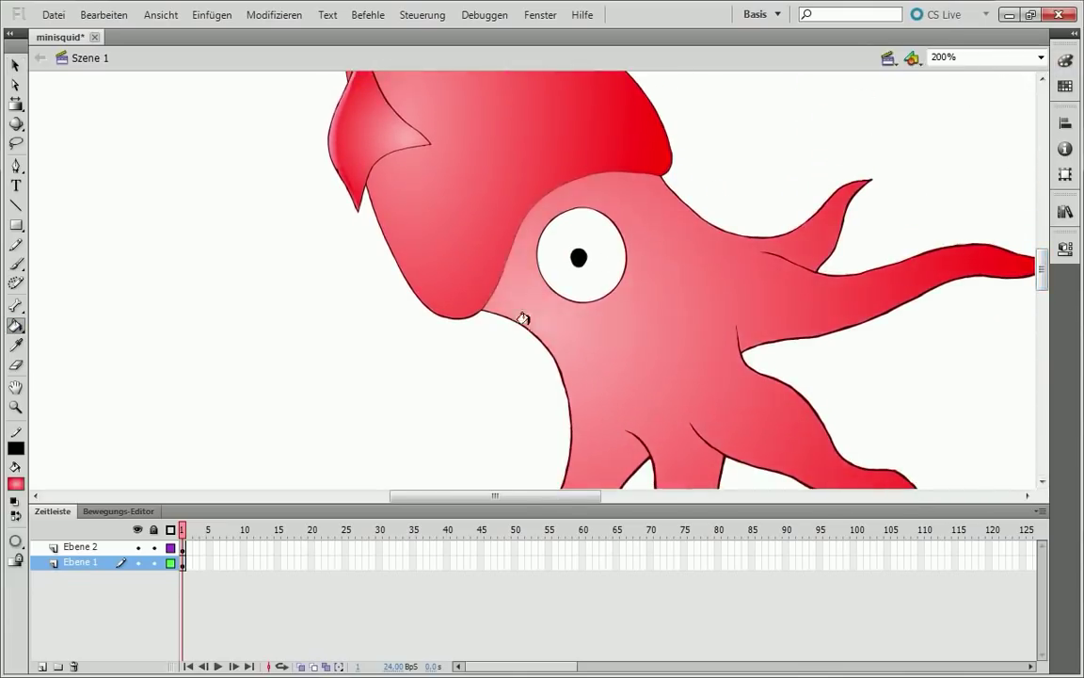
key("ctrl+z")
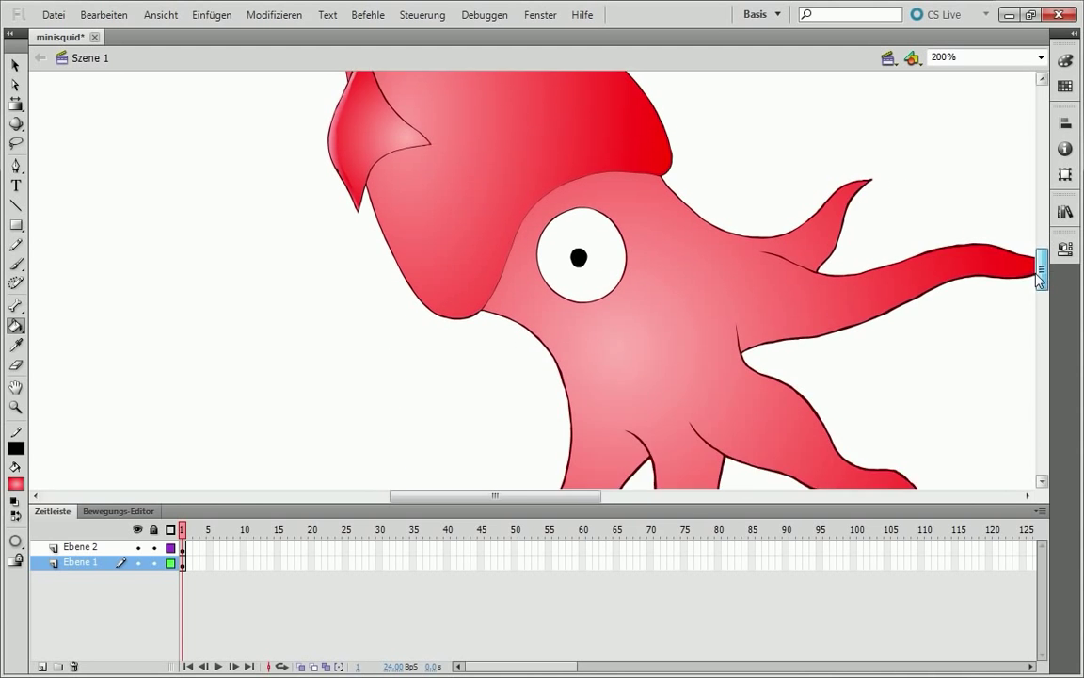
left_click_drag(1042, 249, 1012, 266)
Move and rotate the body's pale-pink gradient highlight toward its left side beneath the eye.
key("f")
left_click(774, 338)
scroll(774, 339, "down", 3)
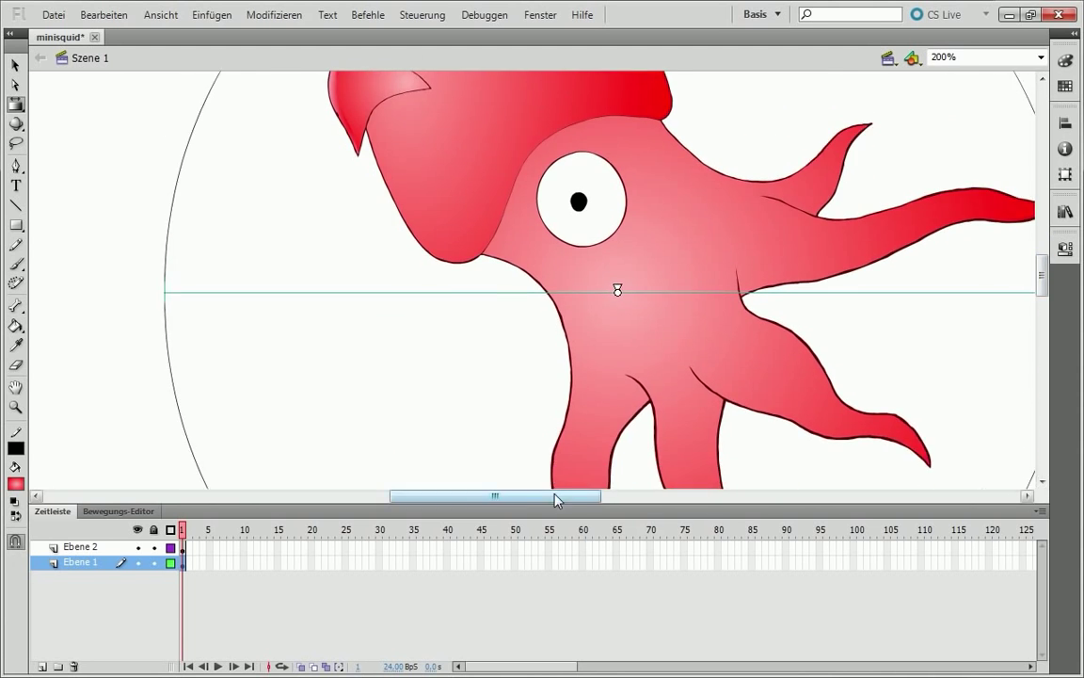
left_click_drag(496, 495, 550, 496)
scroll(673, 274, "down", 3)
scroll(674, 274, "up", 3)
left_click_drag(595, 145, 558, 174)
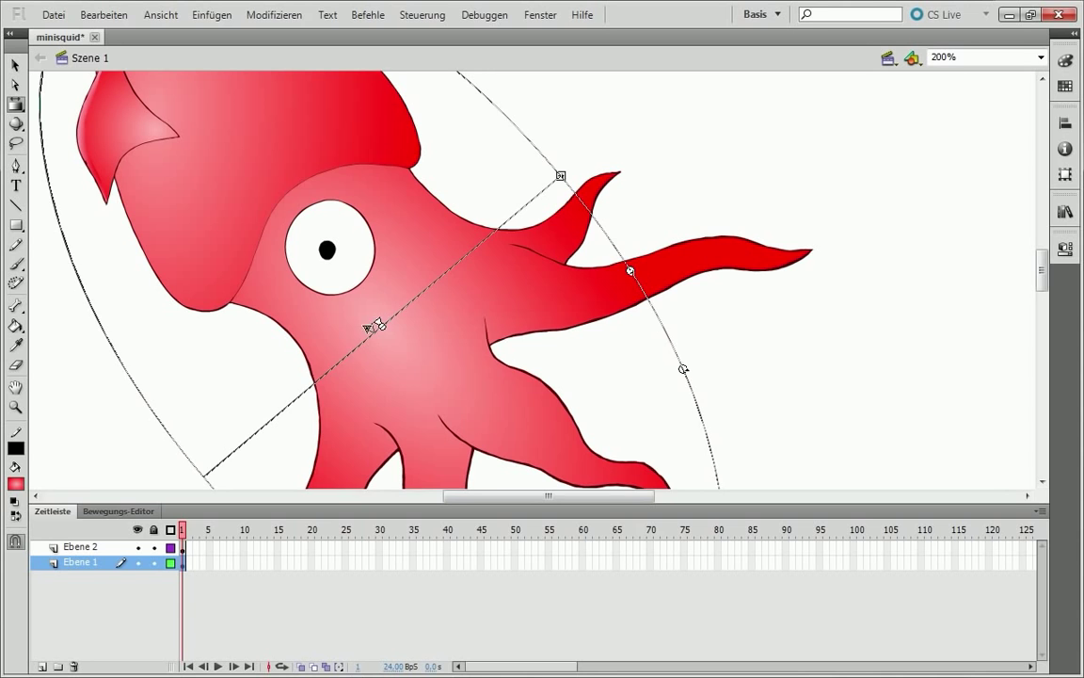
left_click_drag(375, 322, 338, 347)
left_click(795, 166)
scroll(795, 166, "down", 3)
scroll(795, 166, "up", 3)
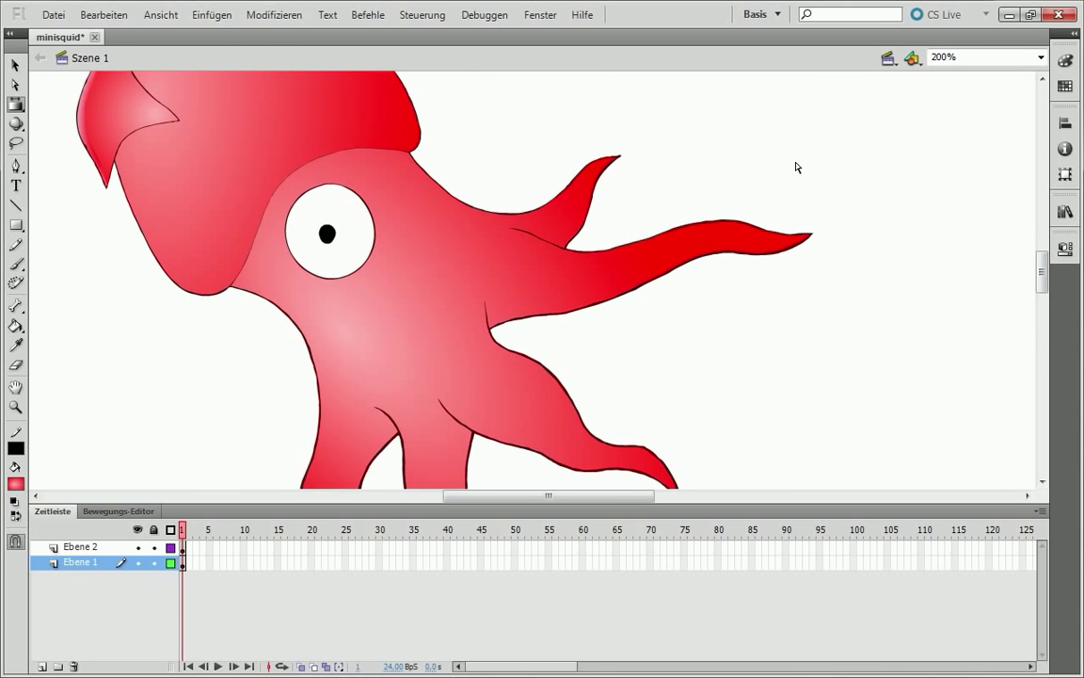
Zoom in and split the left and middle tentacle bases from the body fill.
scroll(516, 246, "down", 3)
key("z")
left_click(443, 310)
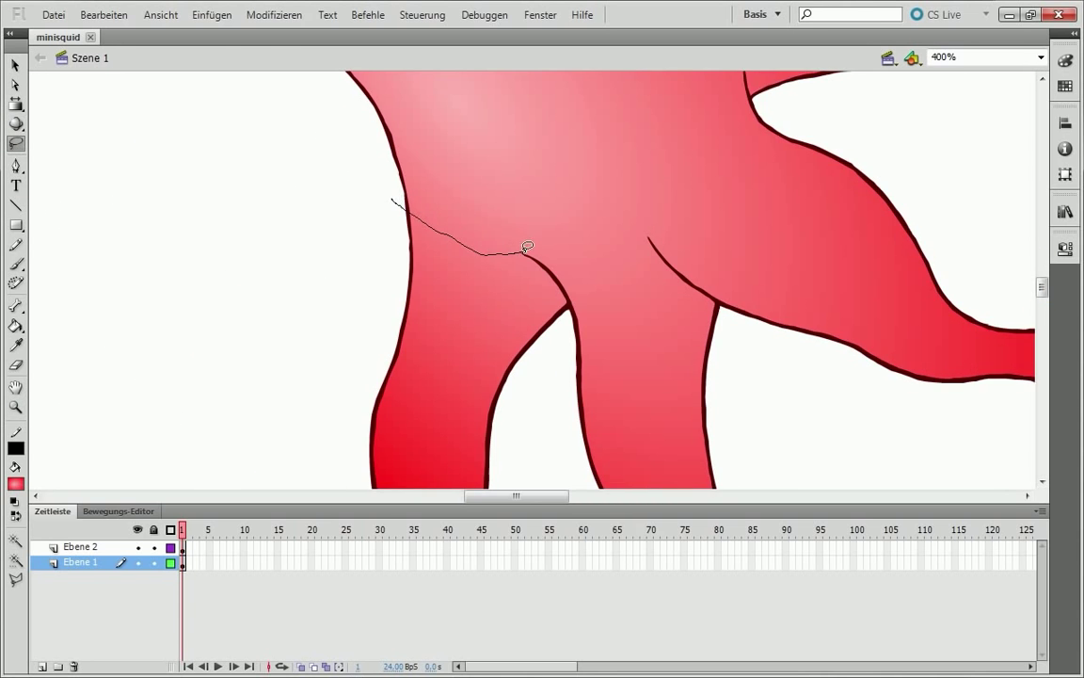
left_click_drag(526, 247, 538, 331)
key("k")
left_click(433, 376)
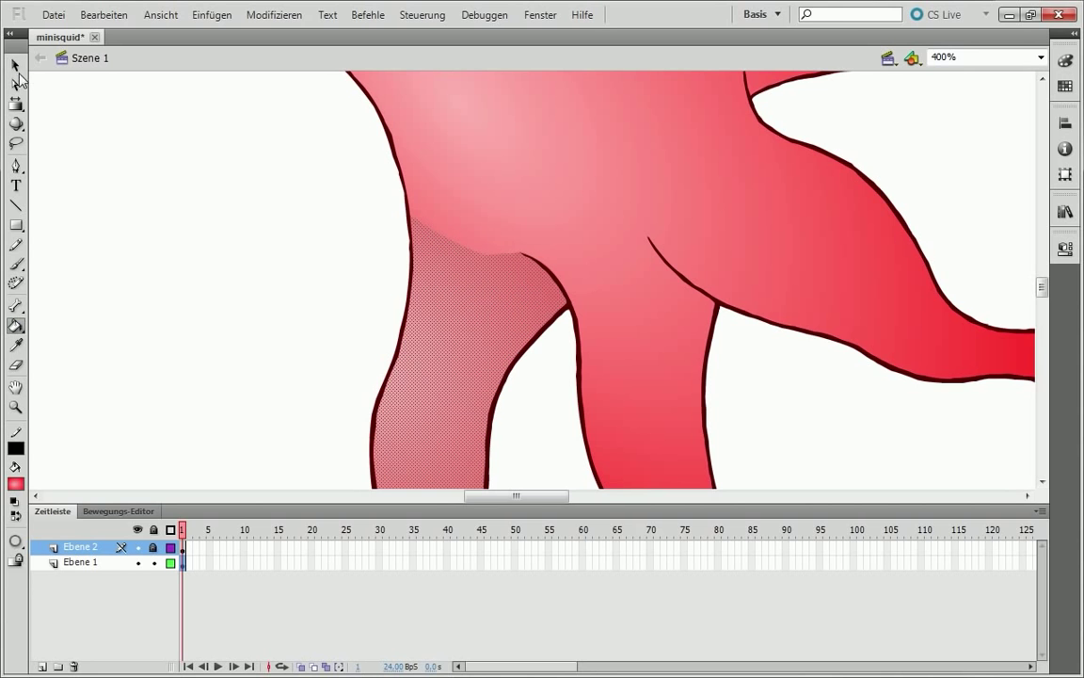
key("v")
left_click_drag(656, 246, 710, 327)
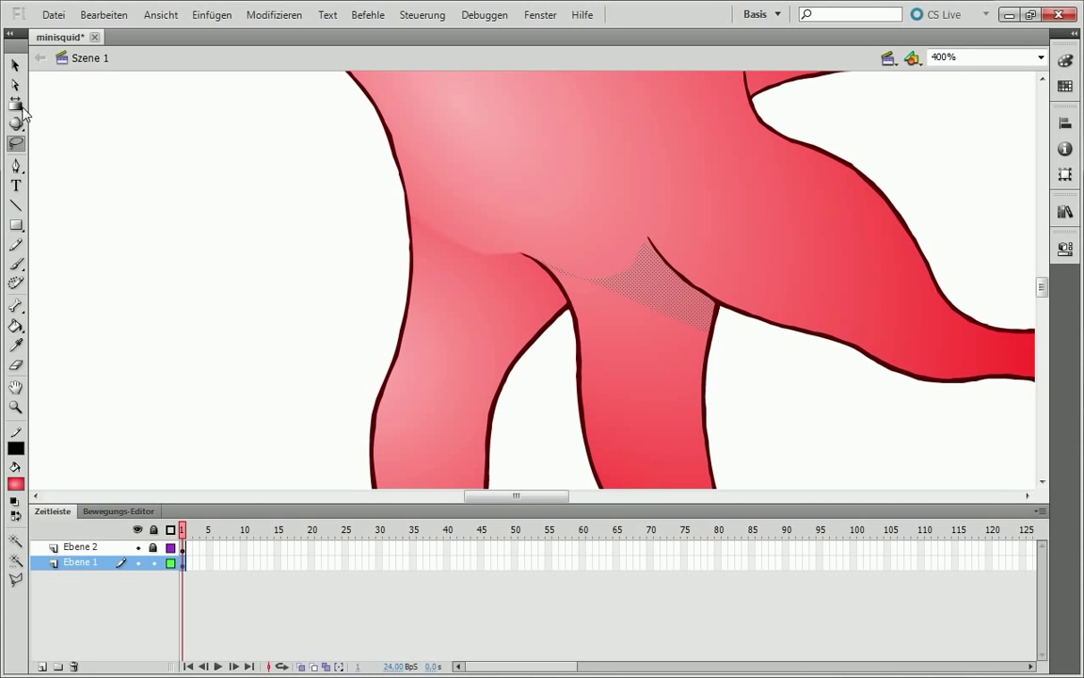
scroll(198, 380, "right", 5)
left_click(404, 409)
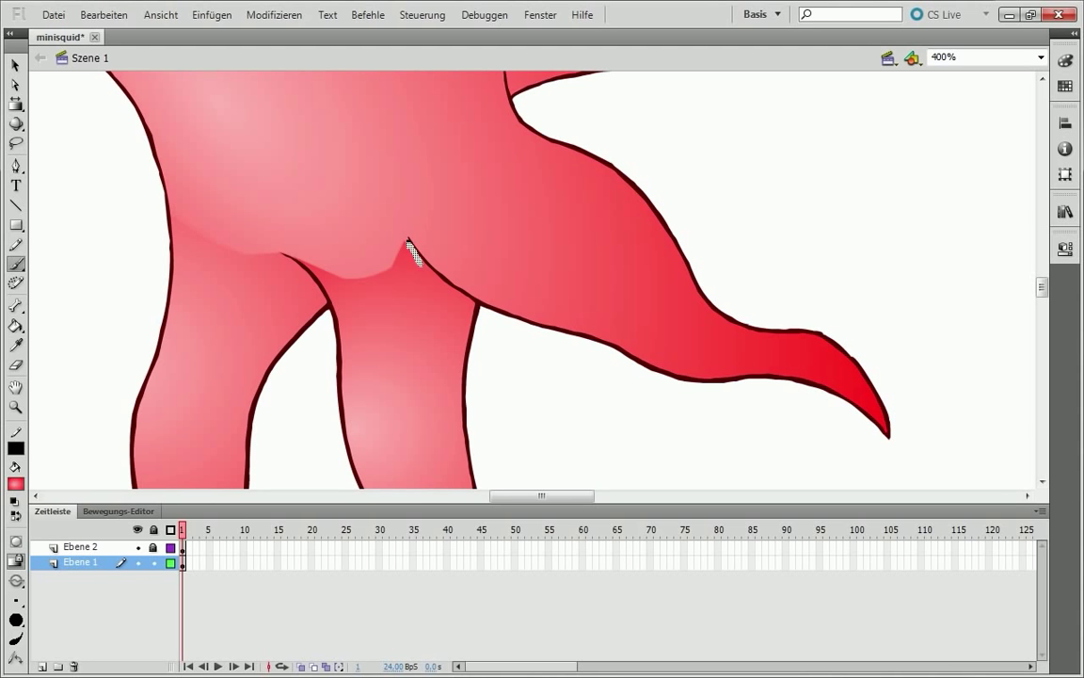
Lasso along the upper tentacle's joint and the fin joint to separate them.
key("i")
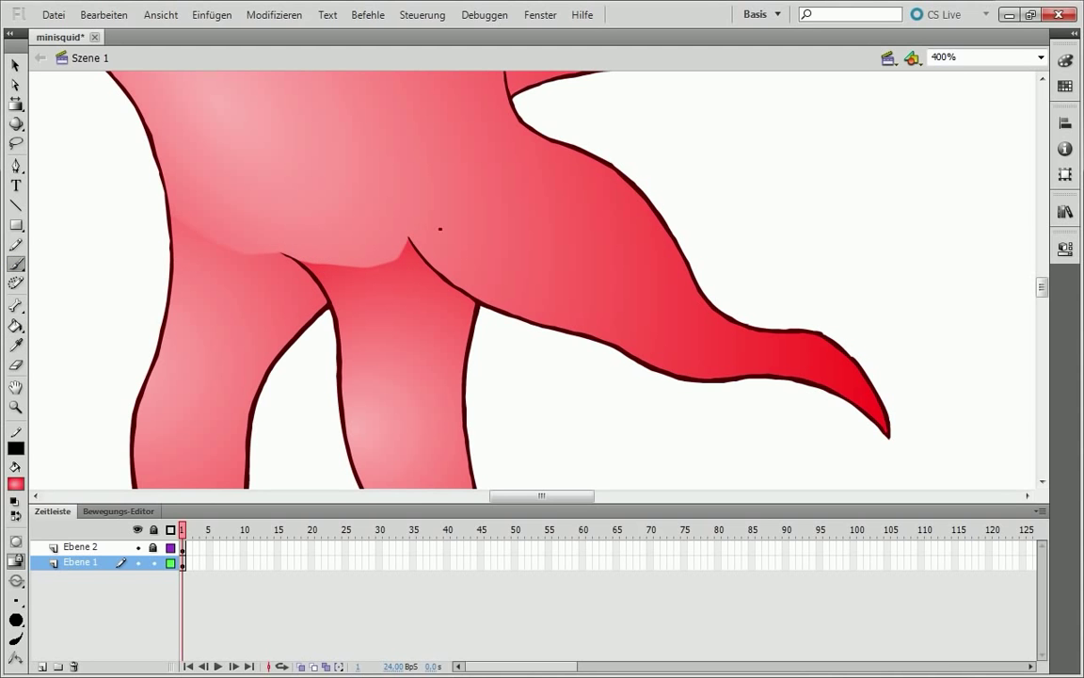
scroll(527, 283, "up", 3)
key("l")
left_click_drag(412, 375, 511, 248)
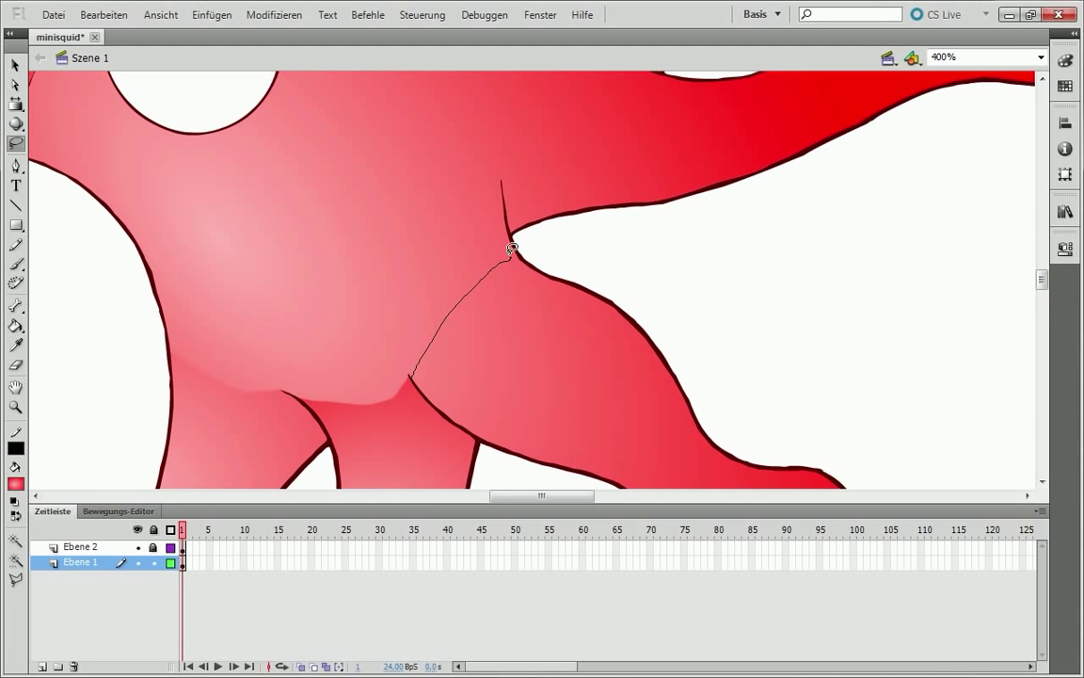
scroll(395, 266, "up", 3)
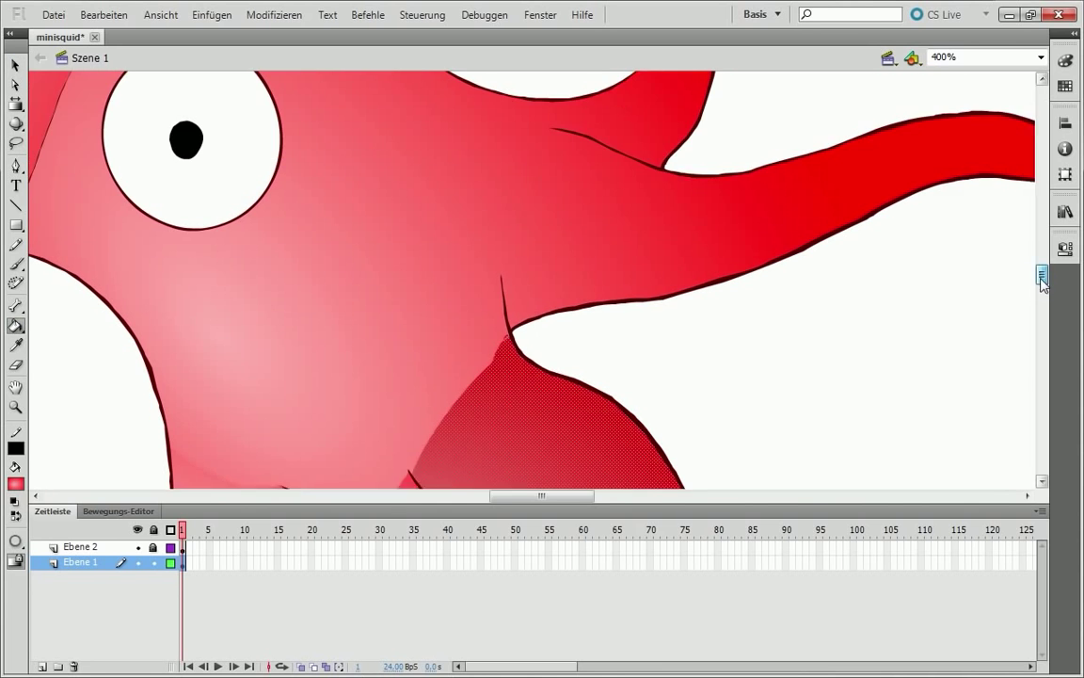
key("l")
left_click_drag(511, 344, 812, 139)
key("v")
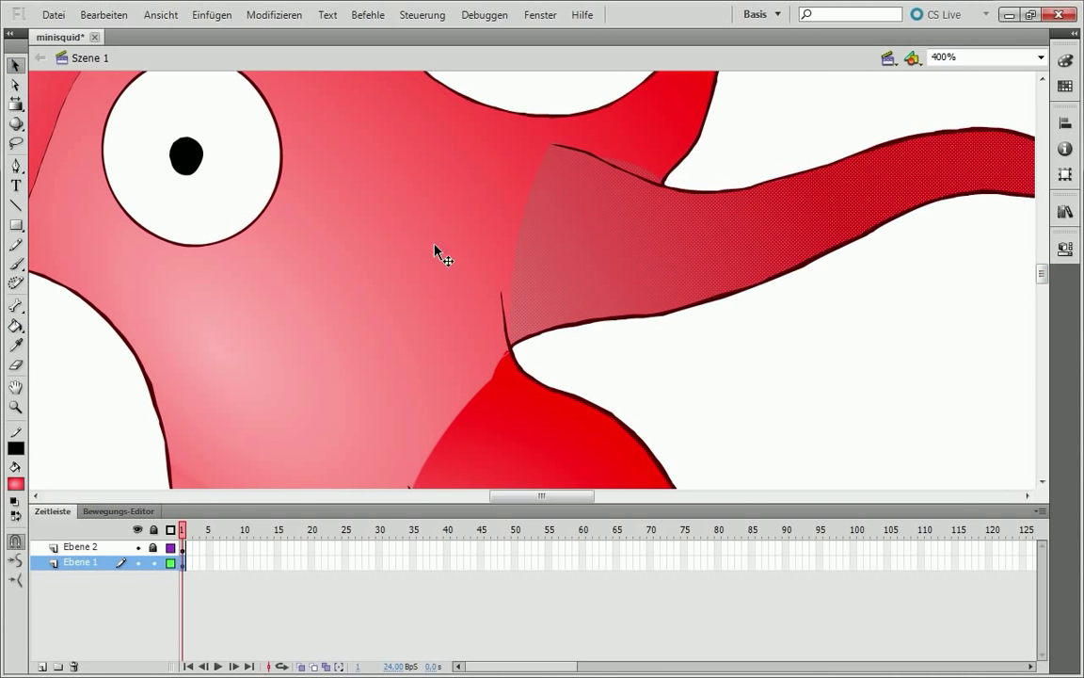
scroll(655, 311, "up", 5)
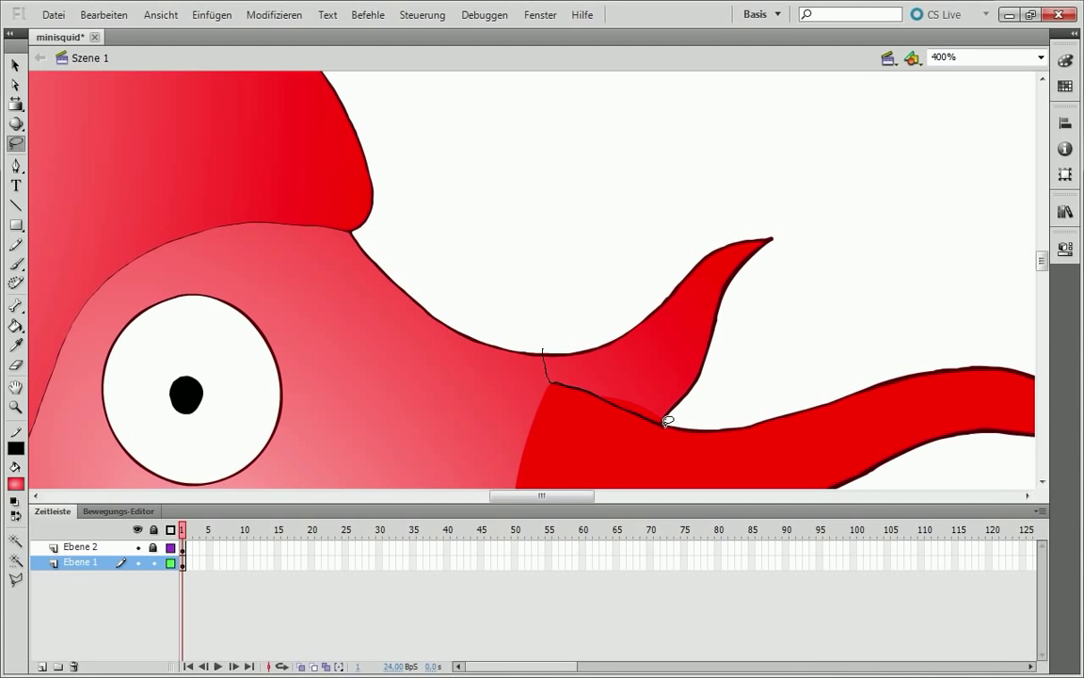
left_click_drag(667, 420, 690, 363)
Return the view to 100% to see the whole squid and bring up the colour settings.
scroll(370, 315, "down", 3)
scroll(370, 315, "up", 2)
key("z")
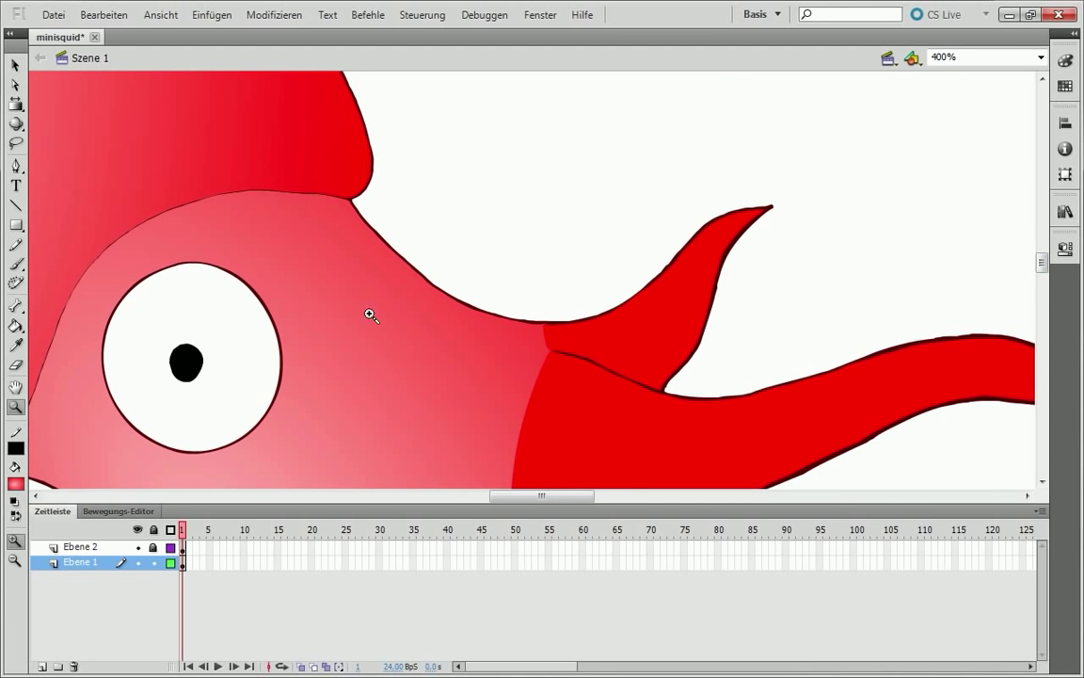
key("ctrl+1")
left_click(1065, 61)
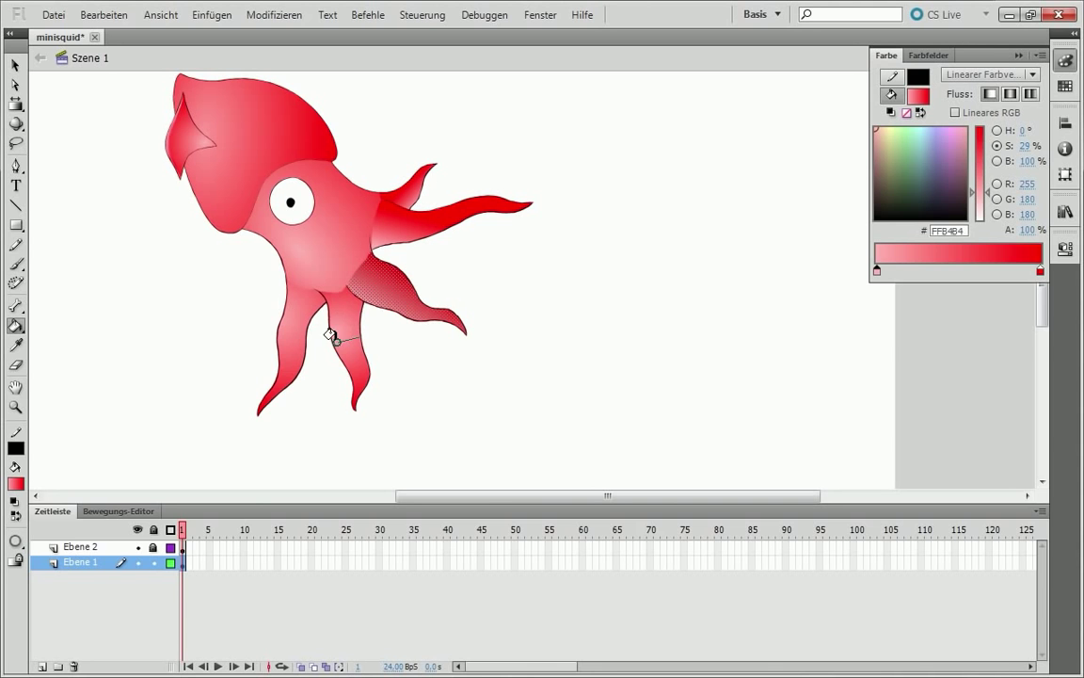
Fill two tentacles with the linear gradient and add red and pink stops to it.
left_click(331, 336)
left_click(276, 331)
key("v")
key("shift+F9")
key("ctrl+equal")
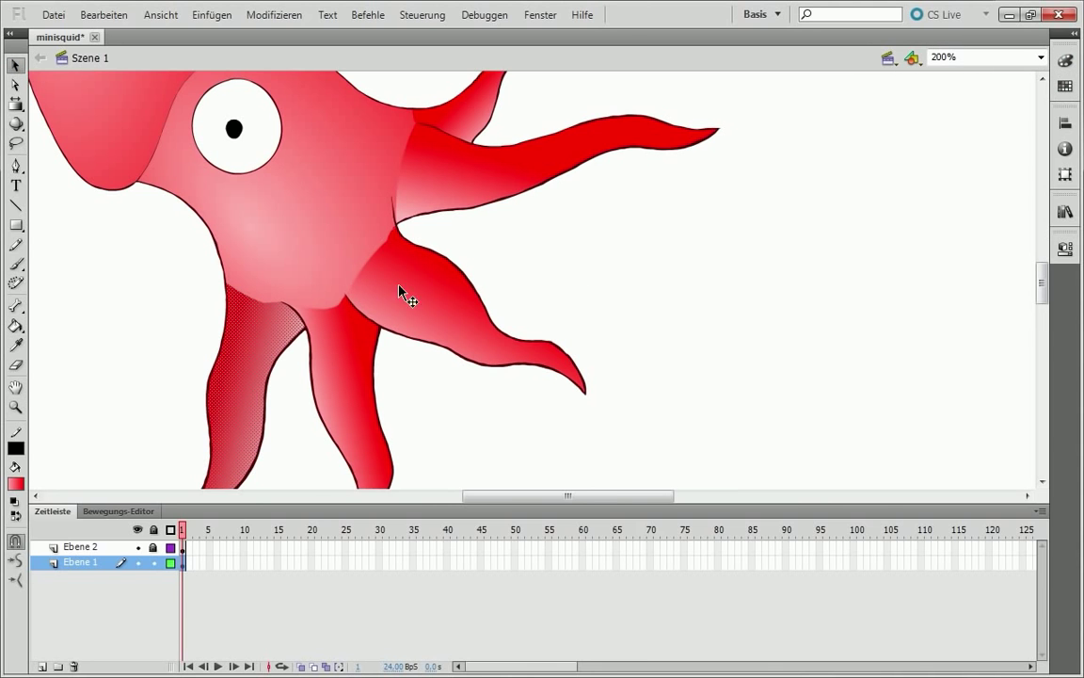
key("shift+F9")
mouse_move(922, 261)
left_mouse_down()
mouse_move(987, 269)
mouse_move(900, 271)
mouse_move(1009, 271)
left_mouse_up()
left_click(1040, 271)
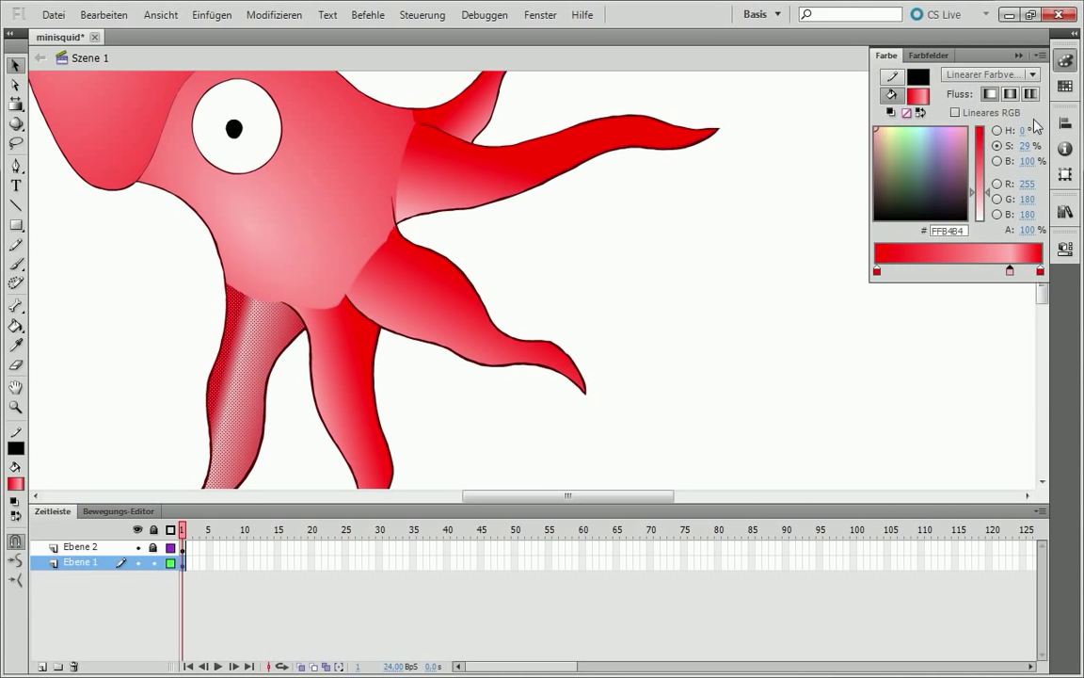
left_click(975, 271)
left_click(1023, 271)
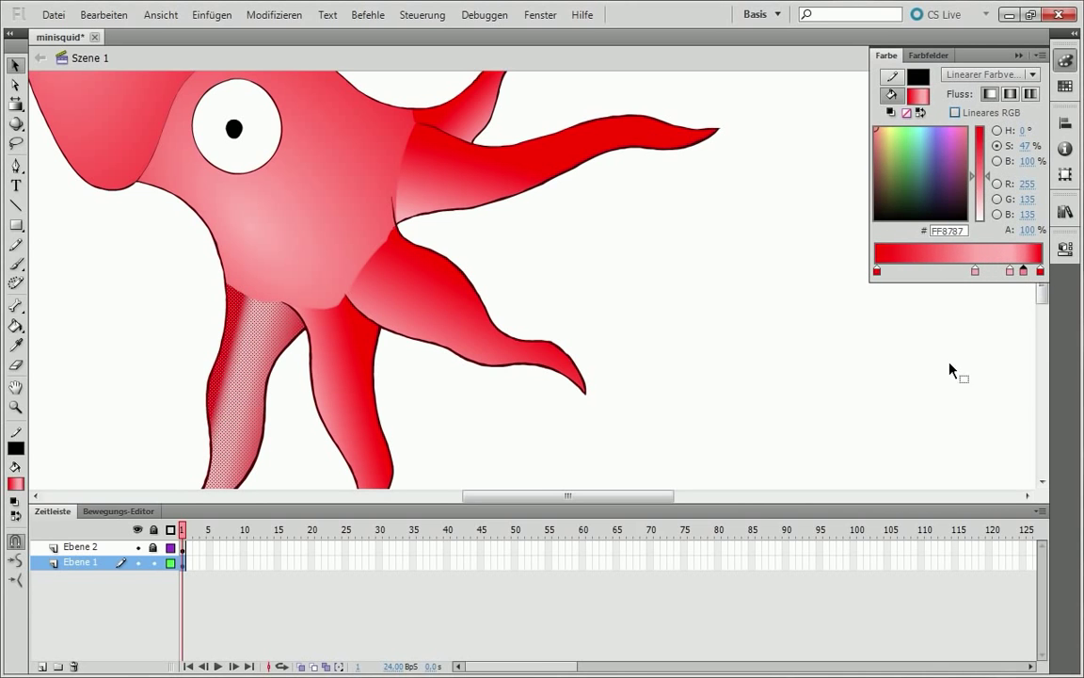
scroll(496, 273, "down", 3)
Rotate the left tentacle's gradient to run along its length.
key("f")
left_click(235, 358)
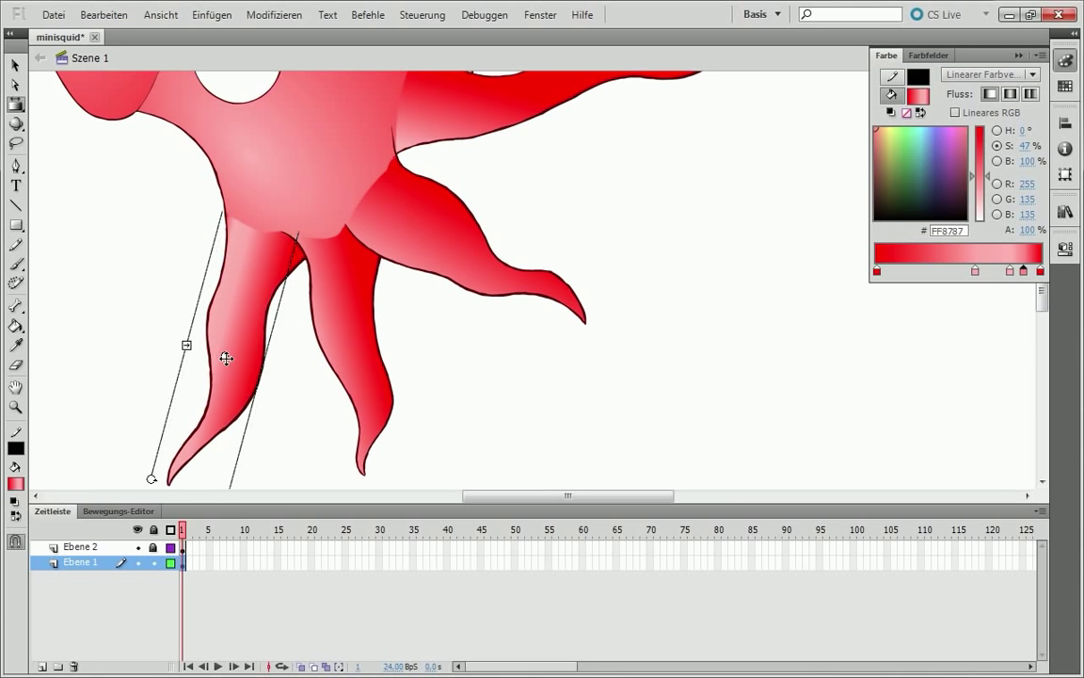
left_click_drag(226, 358, 215, 355)
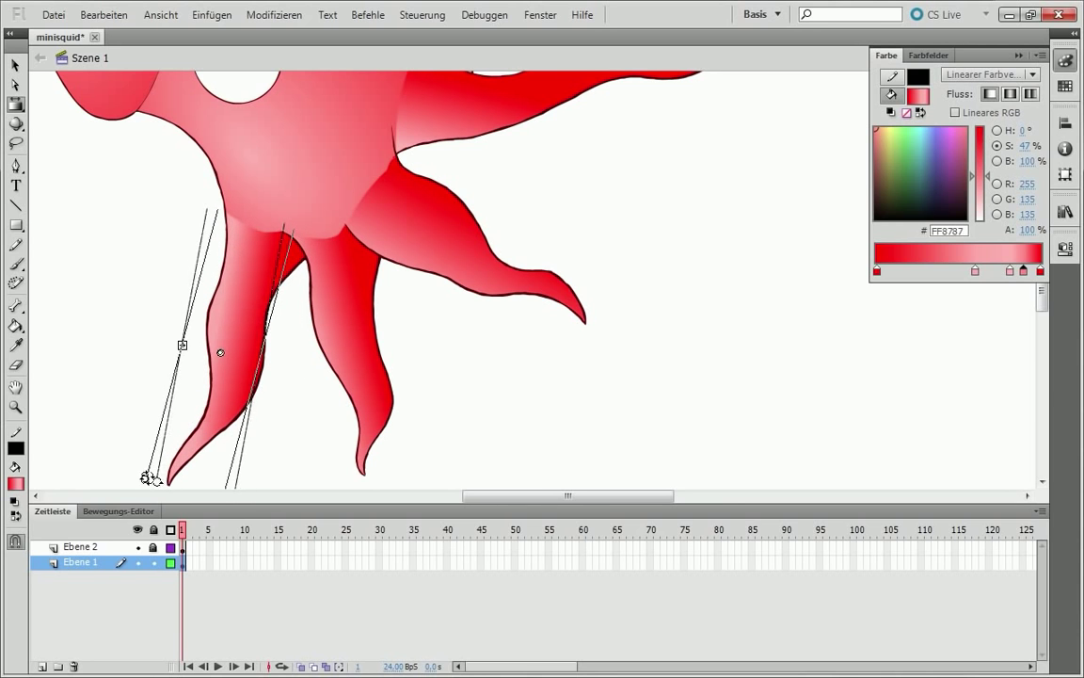
left_click_drag(148, 479, 132, 474)
left_click_drag(220, 354, 227, 356)
Lighten the second tentacle's start colour to near white and add a stronger pink stop.
left_click(351, 324)
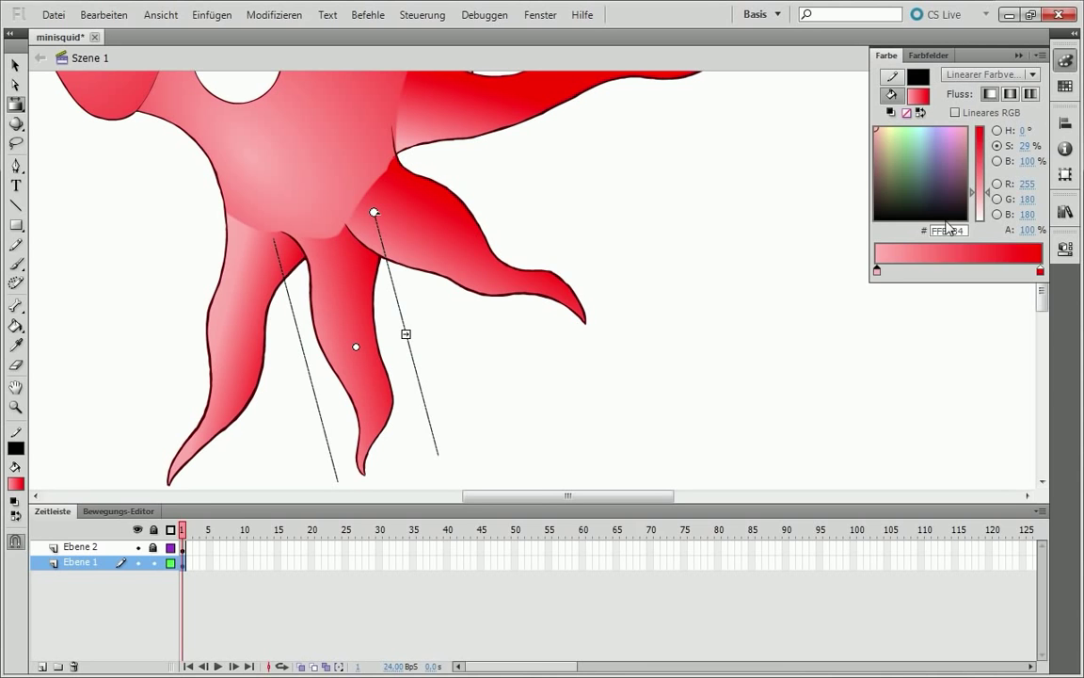
left_click(978, 213)
scroll(1028, 287, "up", 3)
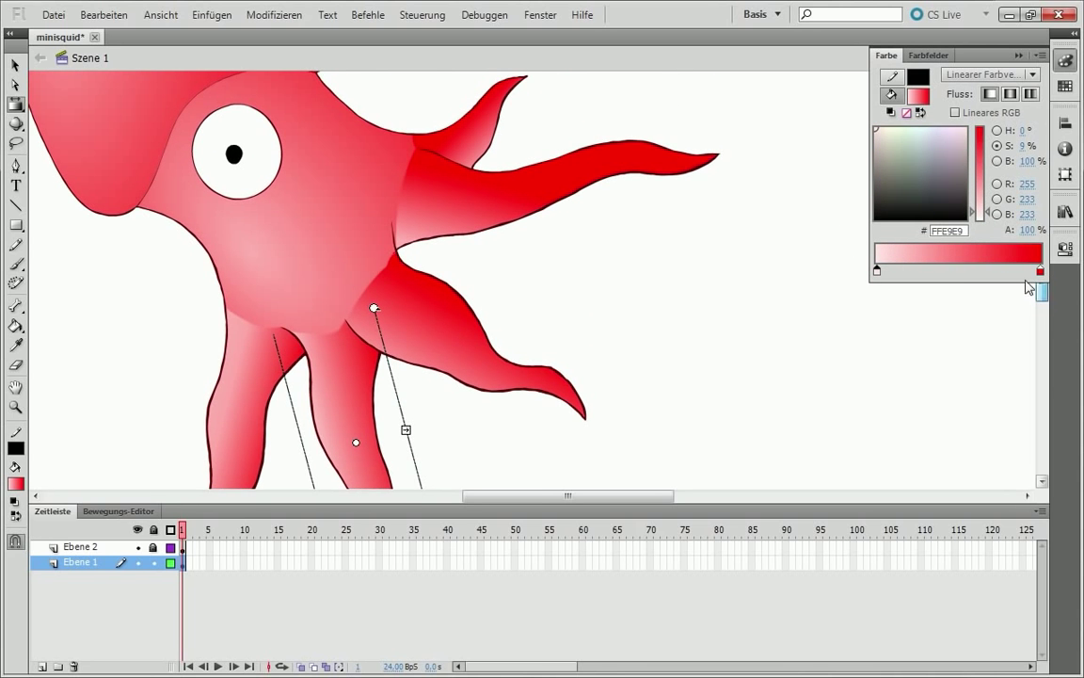
left_click(893, 272)
left_click_drag(979, 212, 990, 179)
Trim the second tentacle's extra stops and rotate its gradient along the limb.
left_click_drag(363, 439, 373, 439)
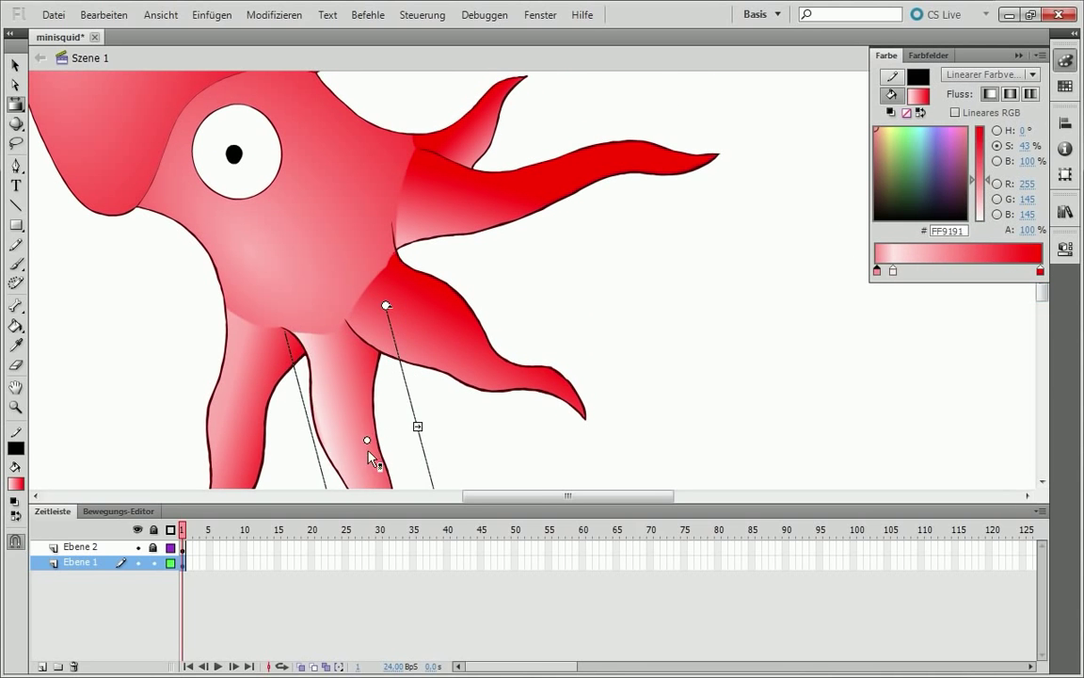
left_click(913, 272)
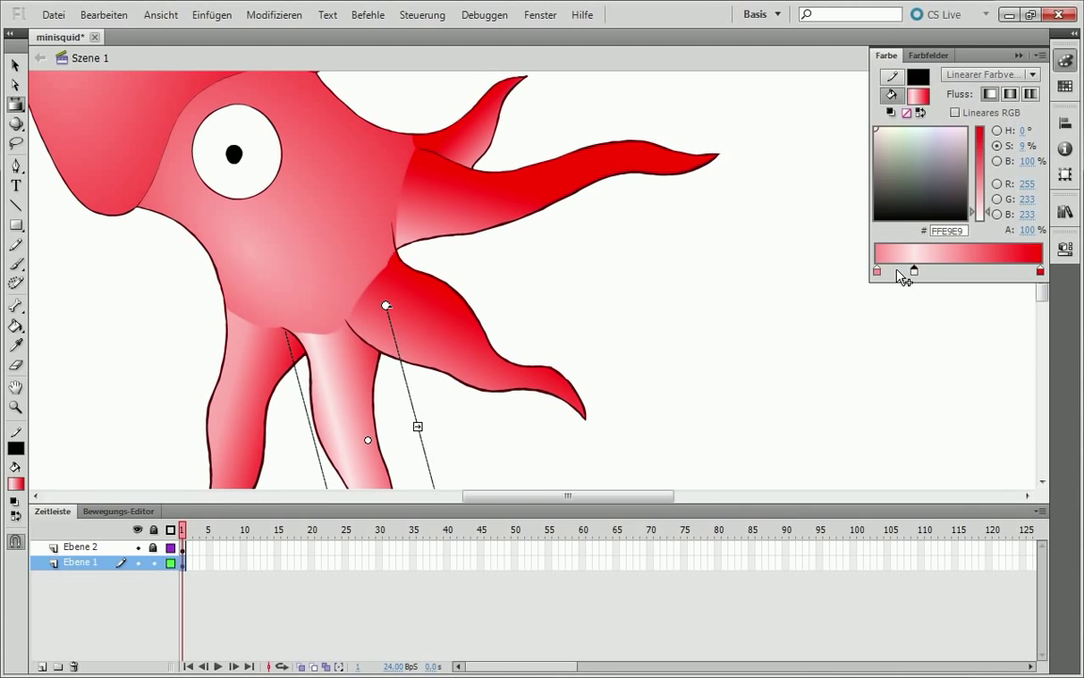
left_click(980, 272)
left_click_drag(386, 305, 284, 332)
left_click_drag(368, 440, 473, 355)
mouse_move(890, 272)
left_mouse_down()
mouse_move(894, 302)
mouse_move(913, 302)
left_mouse_up()
left_click_drag(979, 272, 984, 301)
left_click_drag(1039, 272, 1044, 294)
Align the horizontal tentacle's gradient along its length with a mid-way pink stop.
left_click(581, 297)
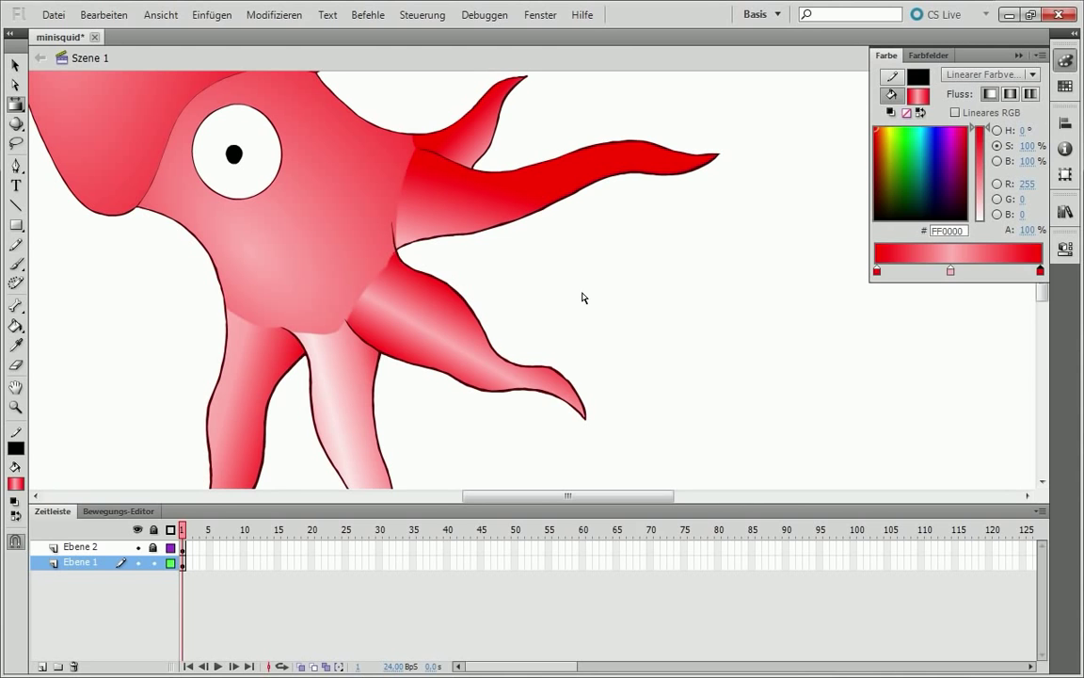
left_click(491, 165)
mouse_move(411, 157)
left_mouse_down()
mouse_move(422, 141)
mouse_move(356, 200)
left_mouse_up()
left_click_drag(546, 216, 551, 169)
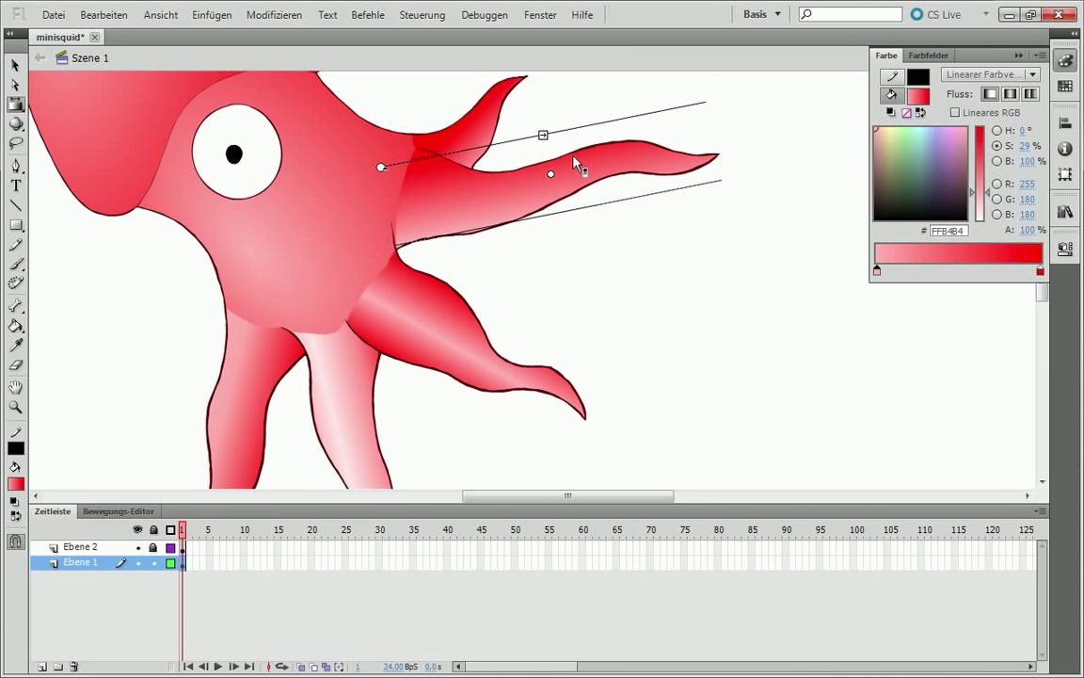
left_click_drag(985, 193, 986, 170)
left_click(979, 271)
scroll(551, 180, "up", 3)
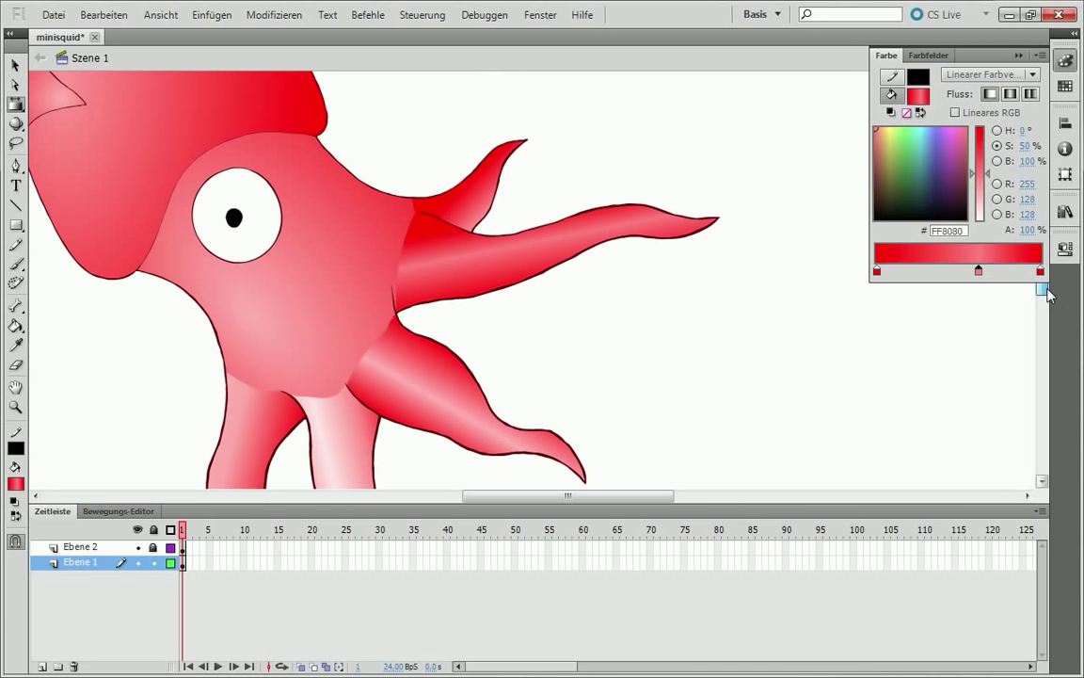
Rotate the upper fin's gradient to point right and soften the long tentacle to pinkish red.
left_click(424, 223)
left_click_drag(412, 213, 551, 193)
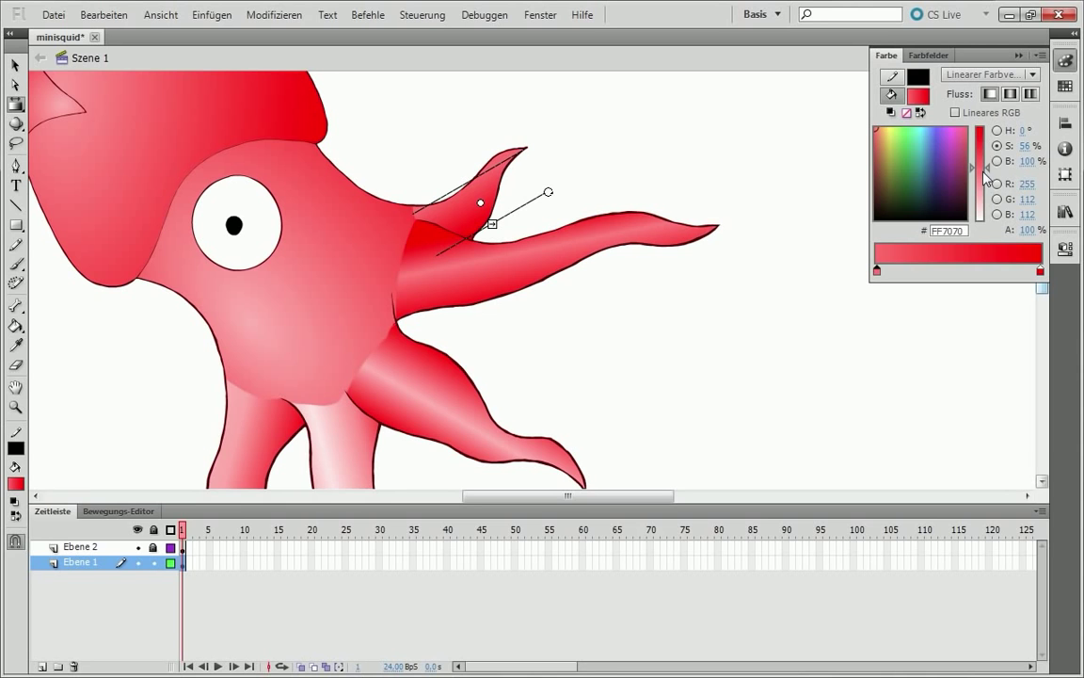
left_click(650, 235)
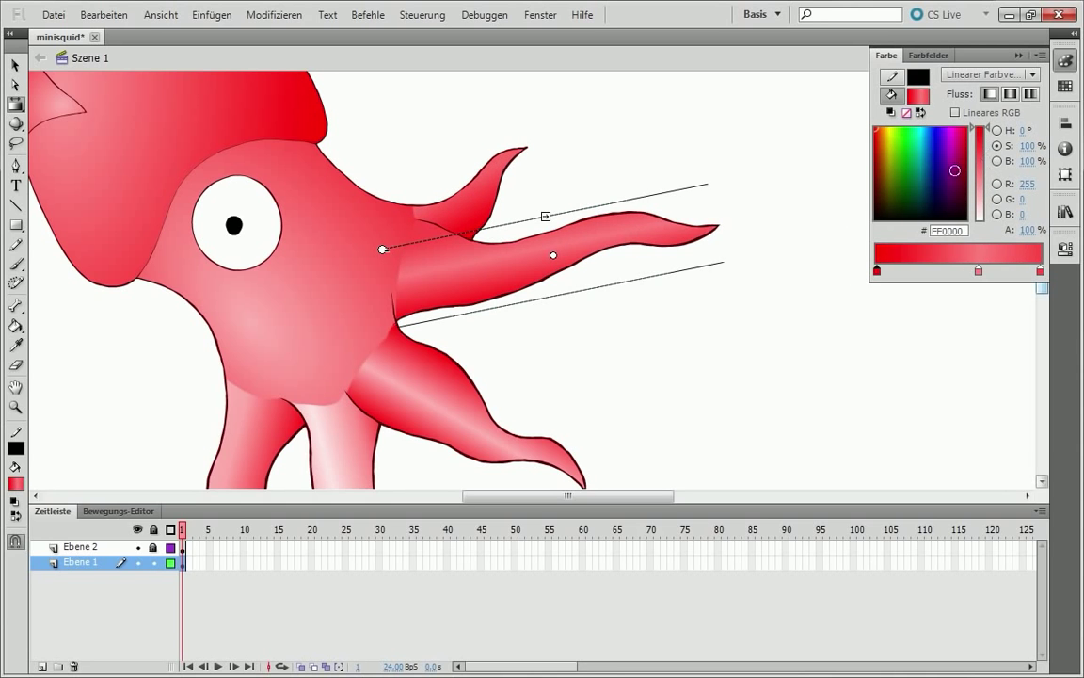
left_click_drag(979, 129, 979, 162)
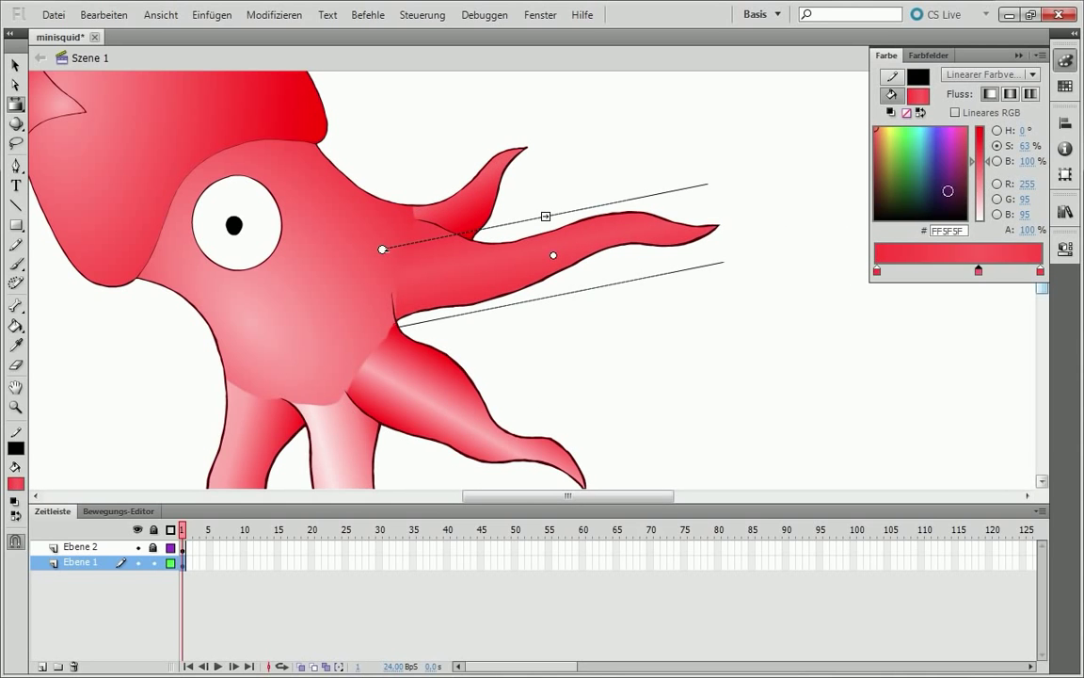
Lighten the lower tentacle's pink and darken the pale middle tentacle's pink.
left_click(411, 395)
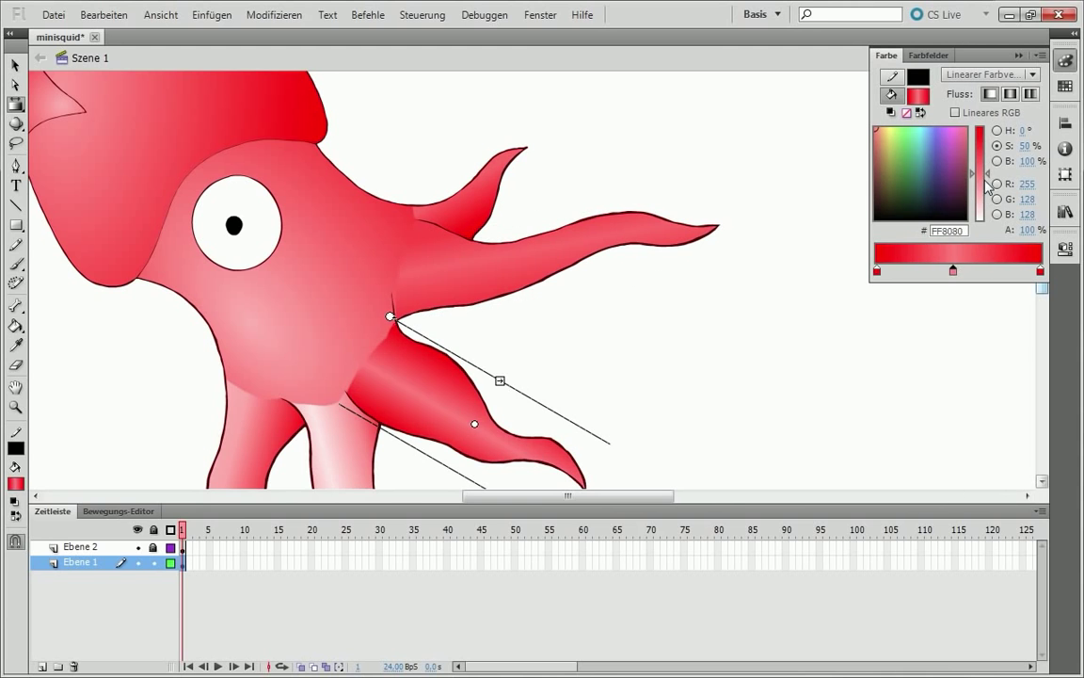
left_click_drag(983, 172, 987, 188)
left_click(922, 269)
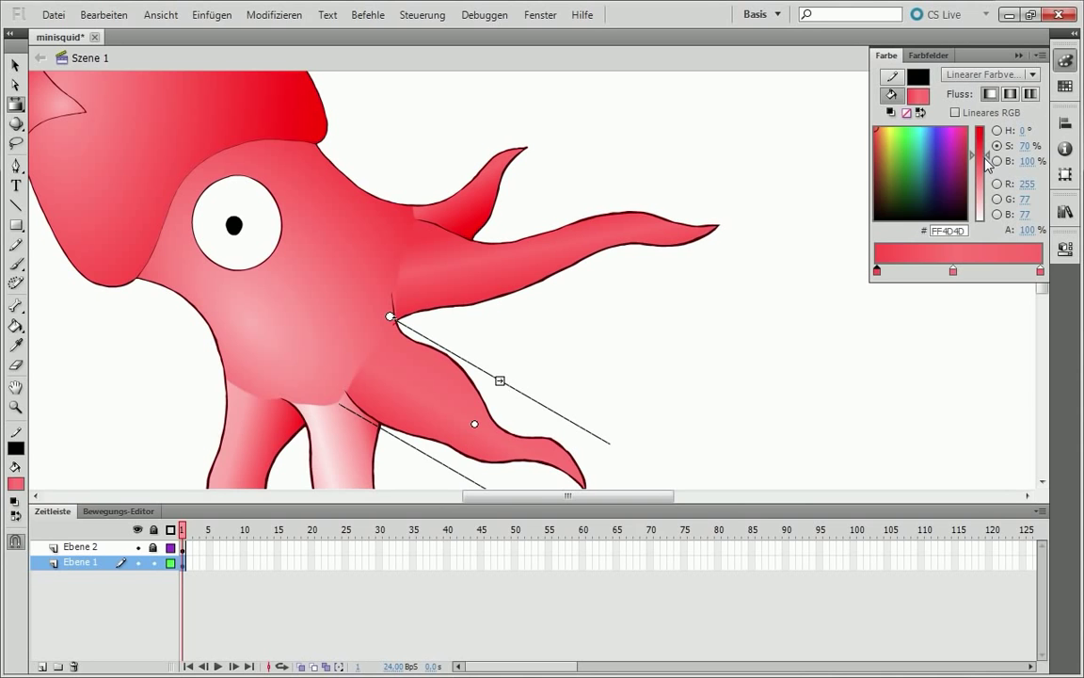
left_click_drag(987, 163, 989, 174)
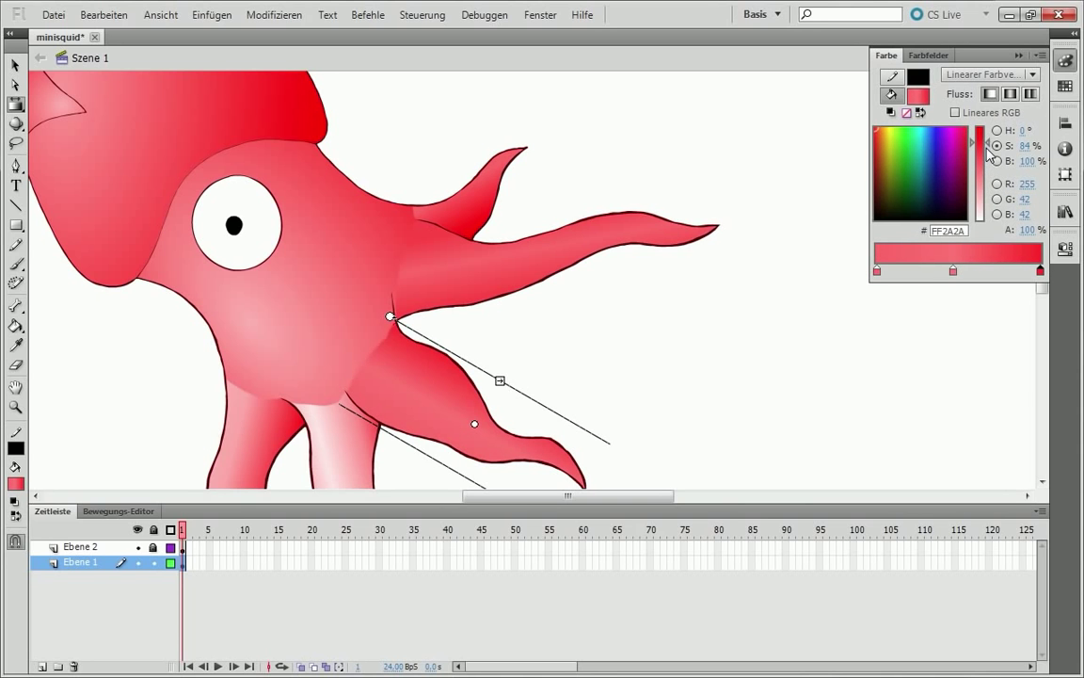
left_click_drag(987, 196, 989, 188)
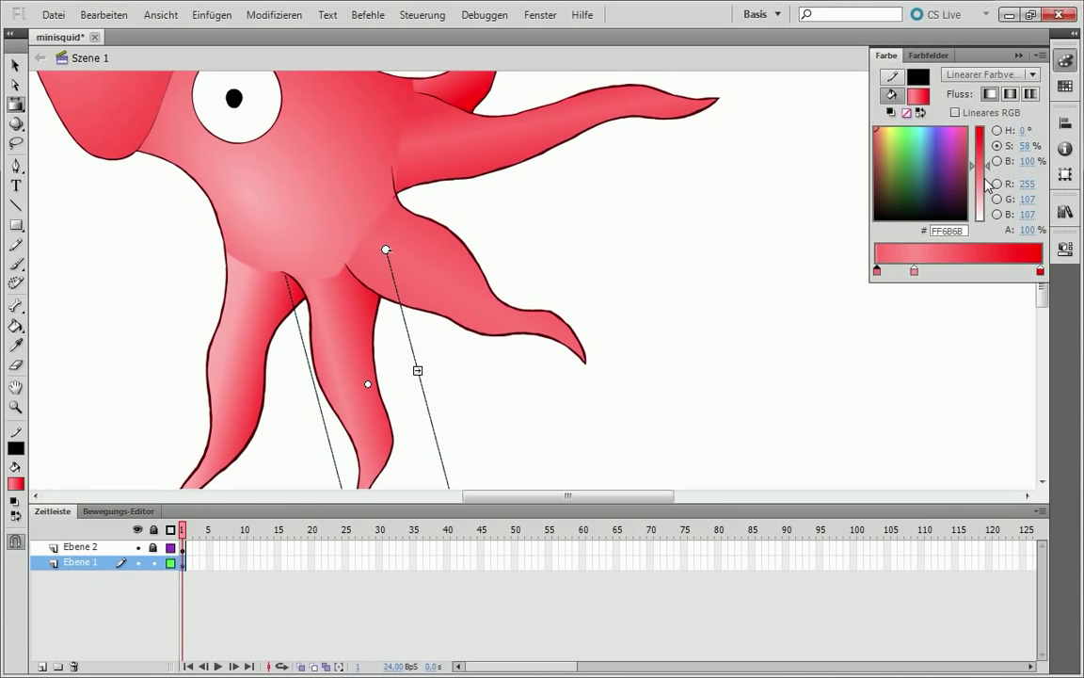
Remove the left tentacle's extra gradient stops and darken its pink.
left_click(251, 353)
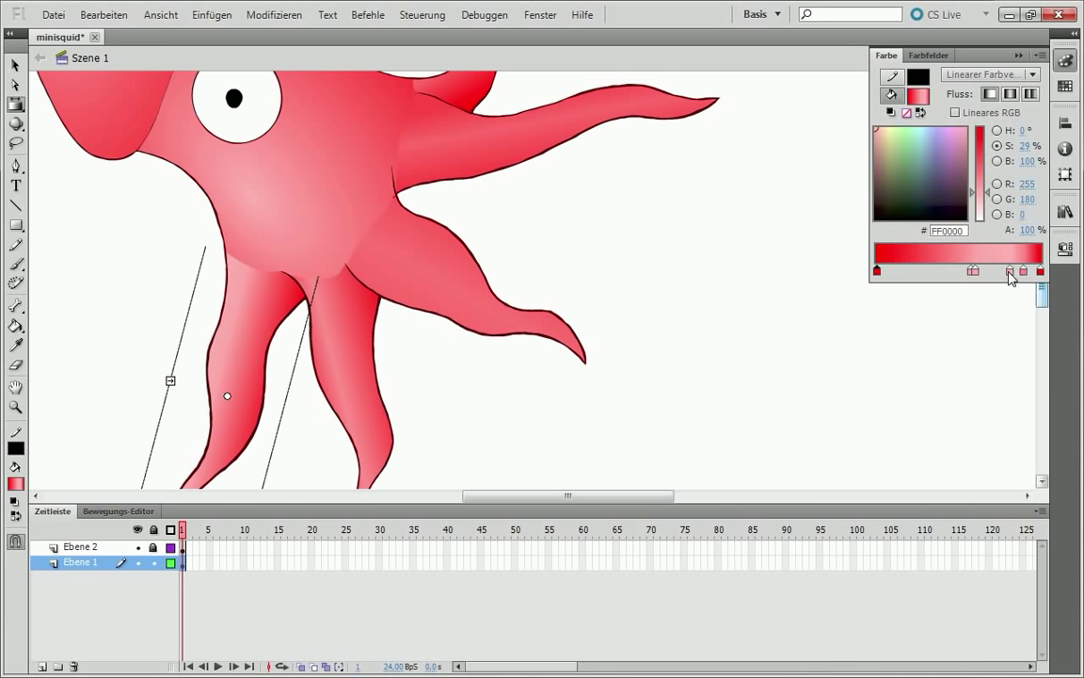
left_click_drag(1021, 273, 982, 271)
left_click_drag(987, 189, 982, 182)
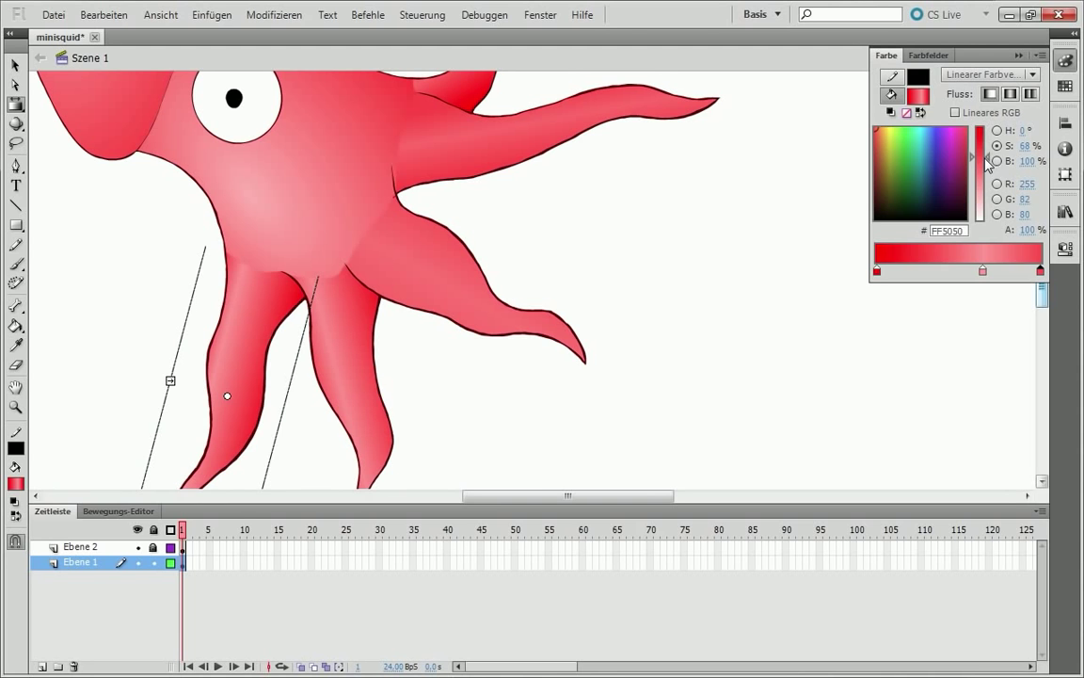
scroll(471, 283, "up", 3)
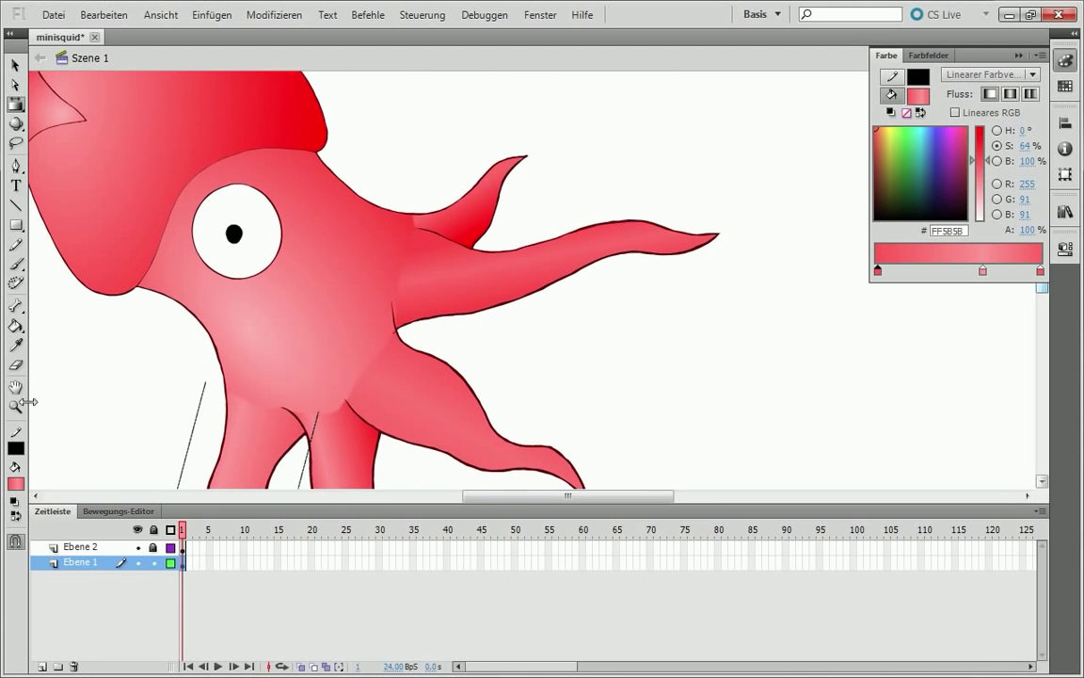
Sample the body's radial gradient, then a lighter pink, as the brush colour.
key("ctrl+plus")
key("b")
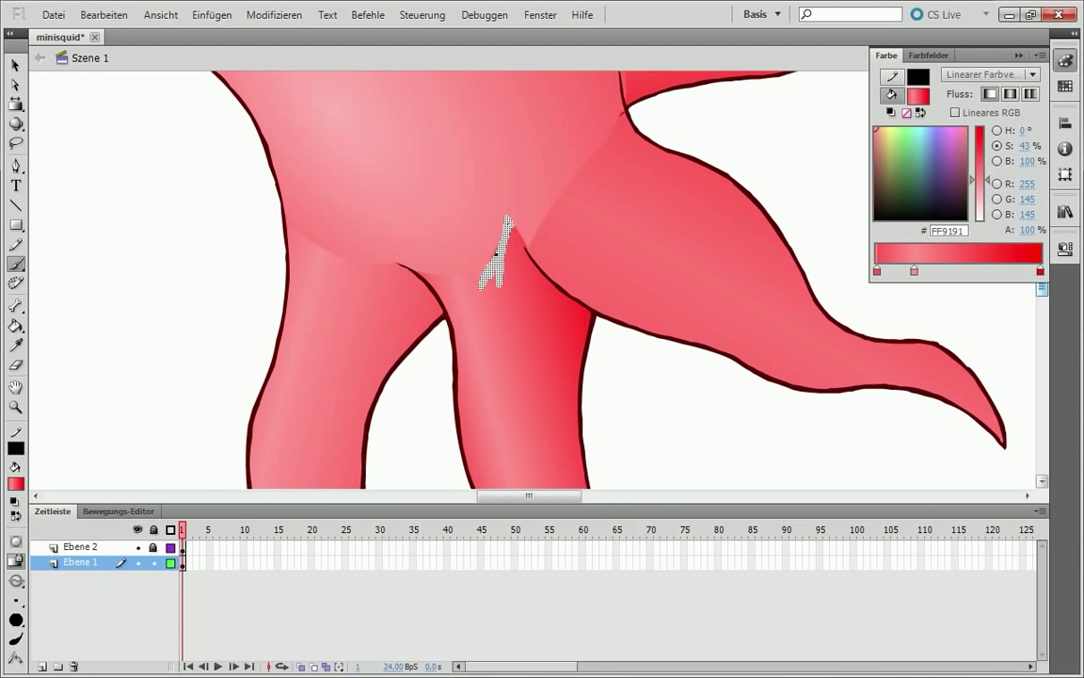
key("i")
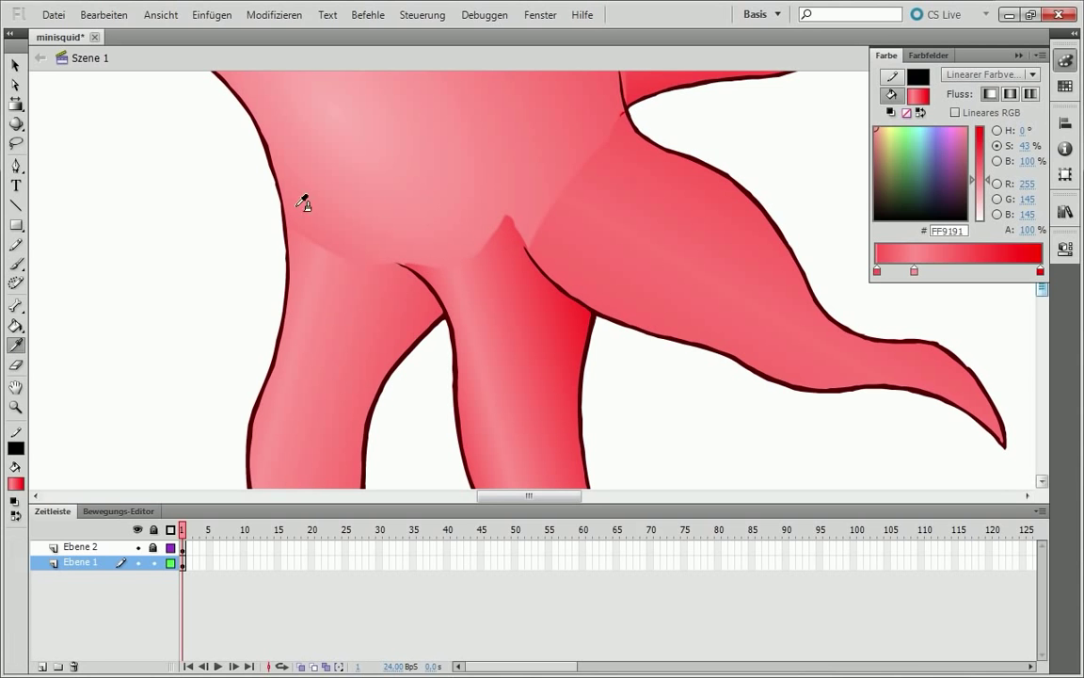
left_click(383, 233)
key("b")
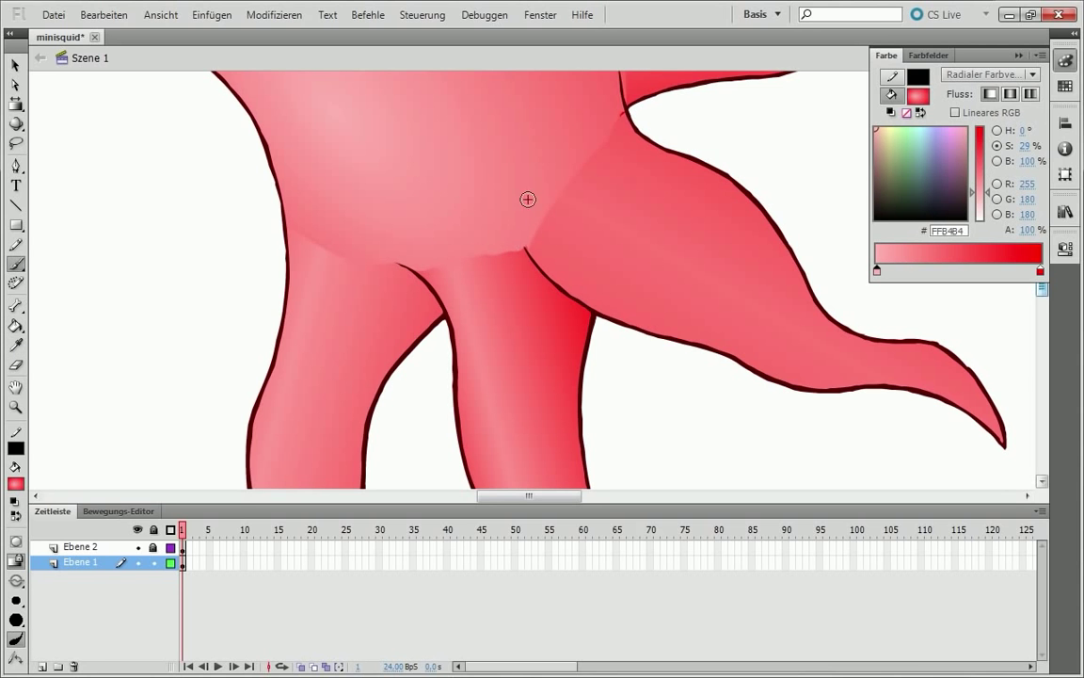
scroll(635, 73, "up", 5)
left_click_drag(624, 287, 632, 195)
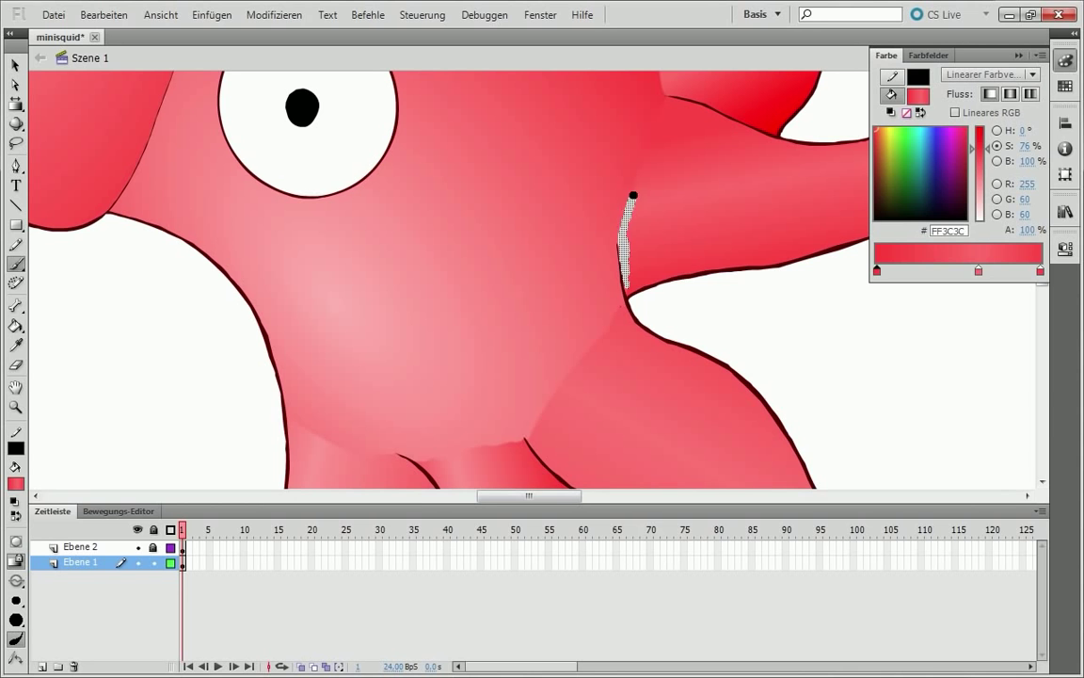
key("i")
left_click(627, 309)
key("b")
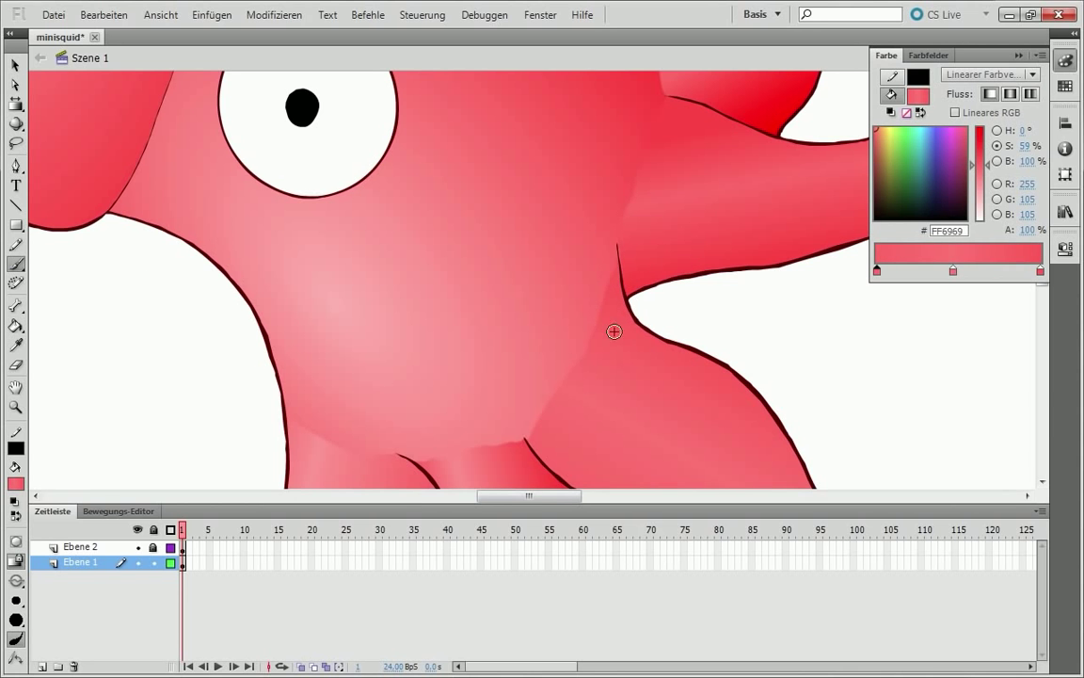
Brush lighter pink over the seam where the long tentacle joins the body.
scroll(97, 329, "up", 3)
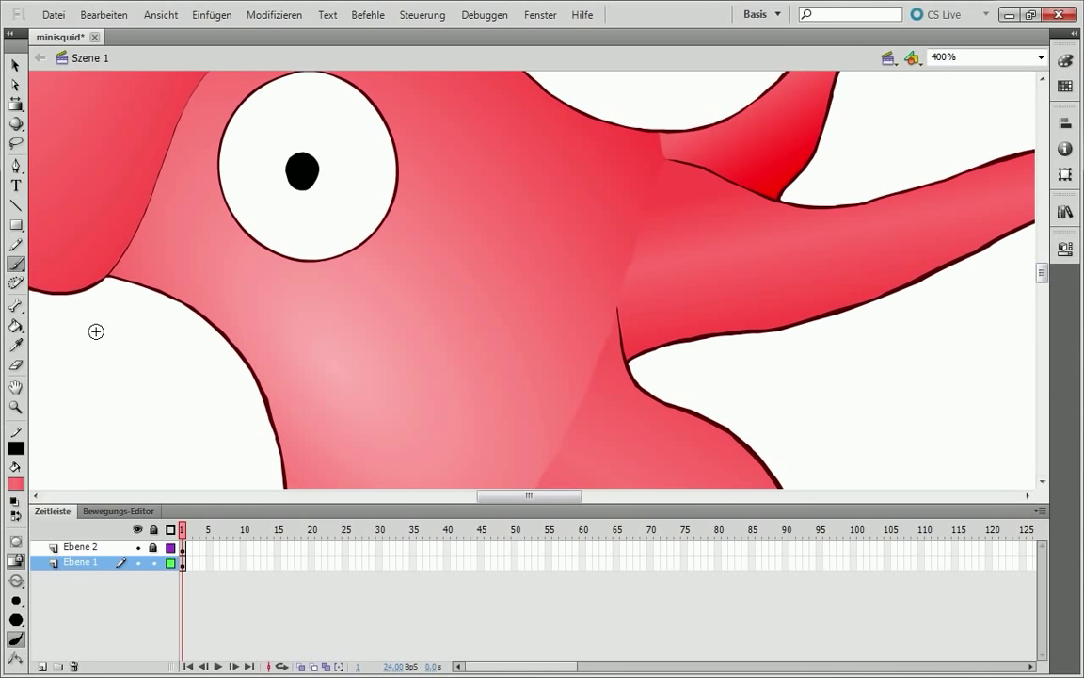
left_click_drag(664, 232, 666, 225)
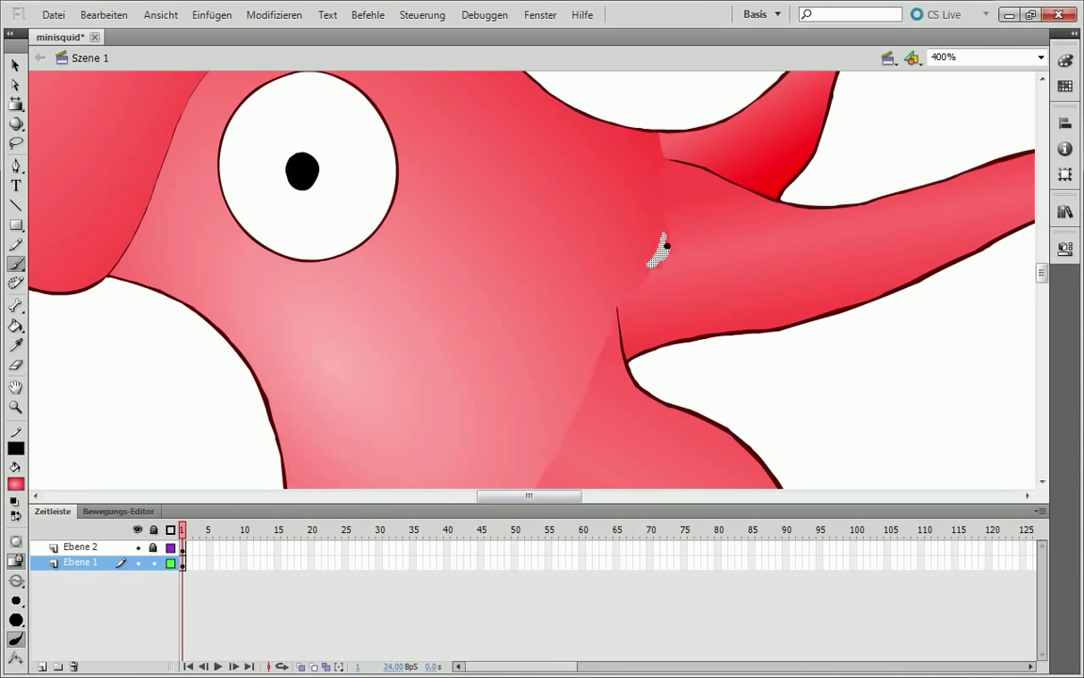
left_click_drag(657, 243, 665, 125)
scroll(128, 433, "up", 3)
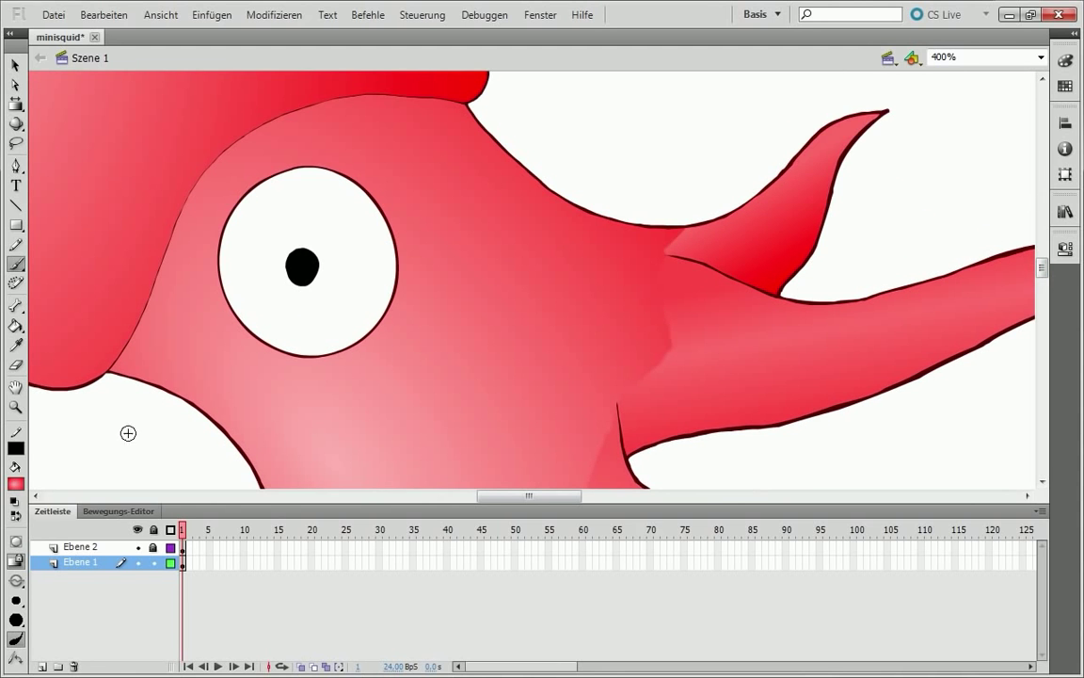
Fill the upper fin with a radial gradient and remove its middle colour stop.
key("v")
left_click(800, 221)
key("shift+F9")
left_click(991, 73)
left_click(920, 151)
key("k")
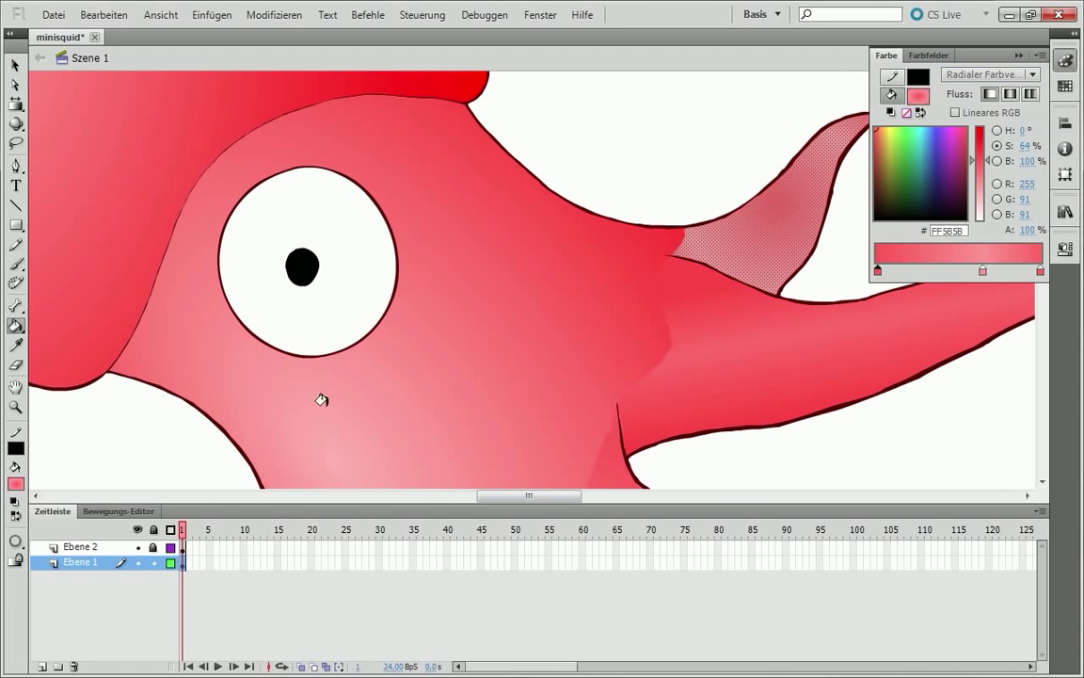
left_click_drag(983, 271, 990, 181)
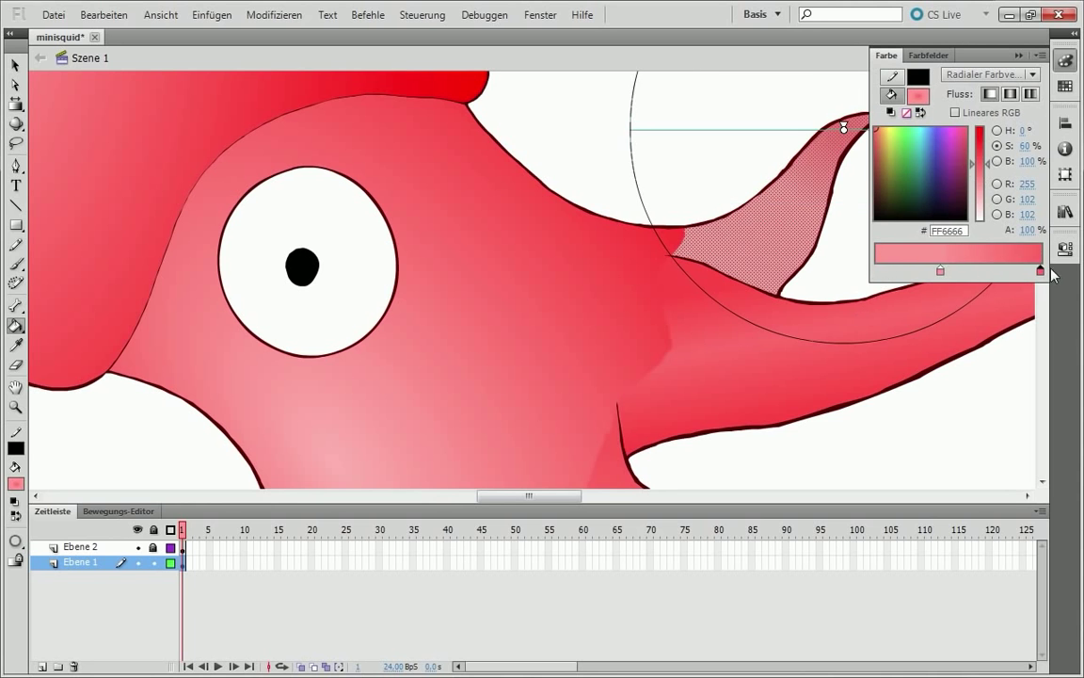
key("v")
key("shift+F9")
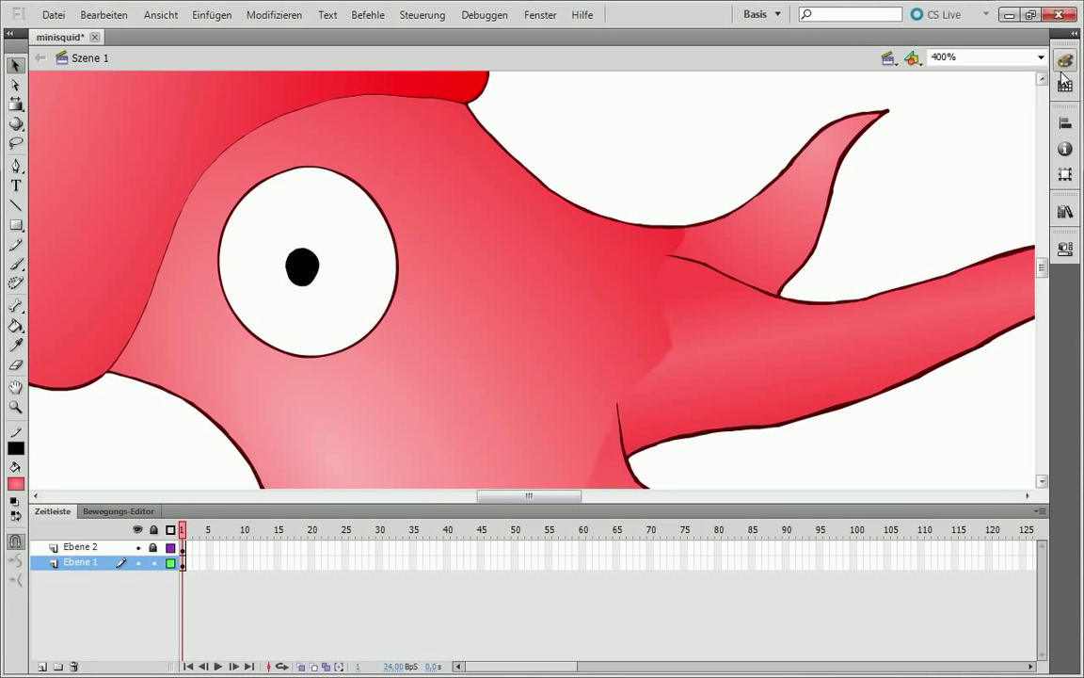
Tilt, narrow and shift the fin's gradient up to the right with Gradient Transform.
scroll(37, 188, "up", 4)
left_click(16, 104)
mouse_move(875, 364)
left_mouse_down()
mouse_move(873, 173)
mouse_move(858, 196)
left_mouse_up()
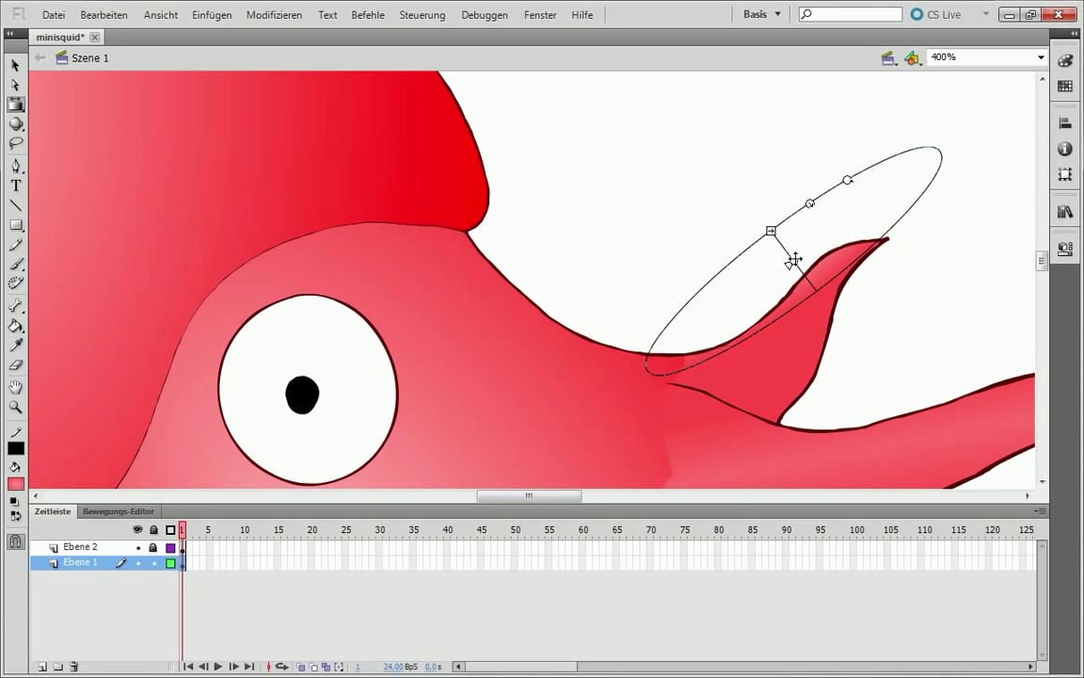
mouse_move(784, 202)
left_mouse_down()
mouse_move(782, 247)
mouse_move(848, 245)
left_mouse_up()
left_click(16, 263)
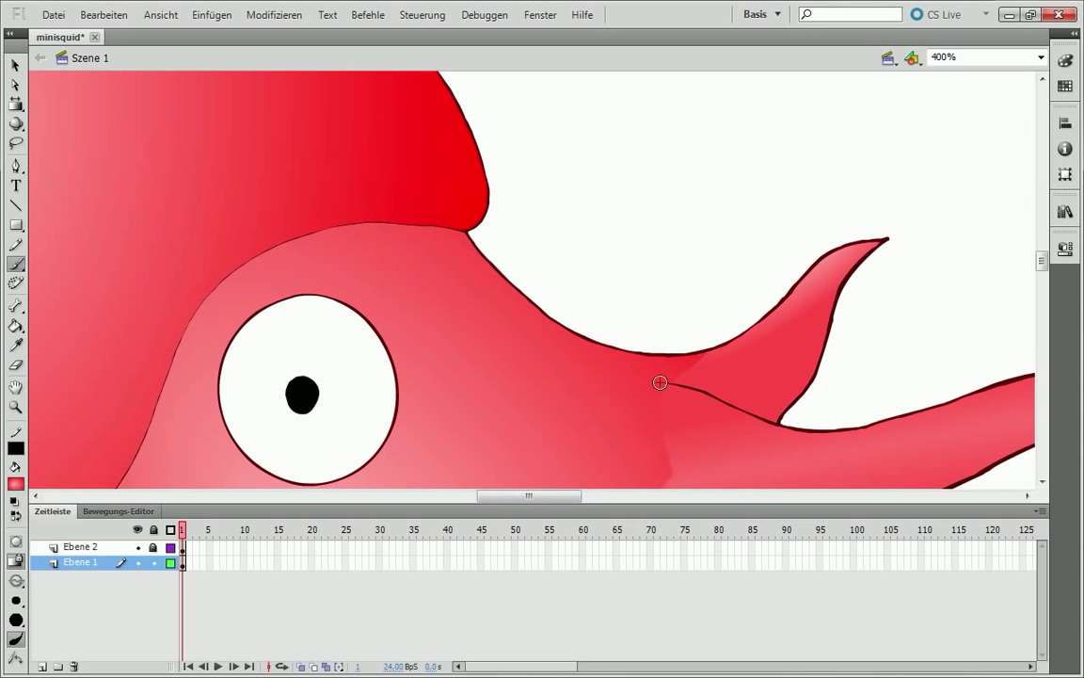
Deepen the gradient colour to a strong red.
key("z")
left_click(812, 433, "alt")
left_click(436, 367)
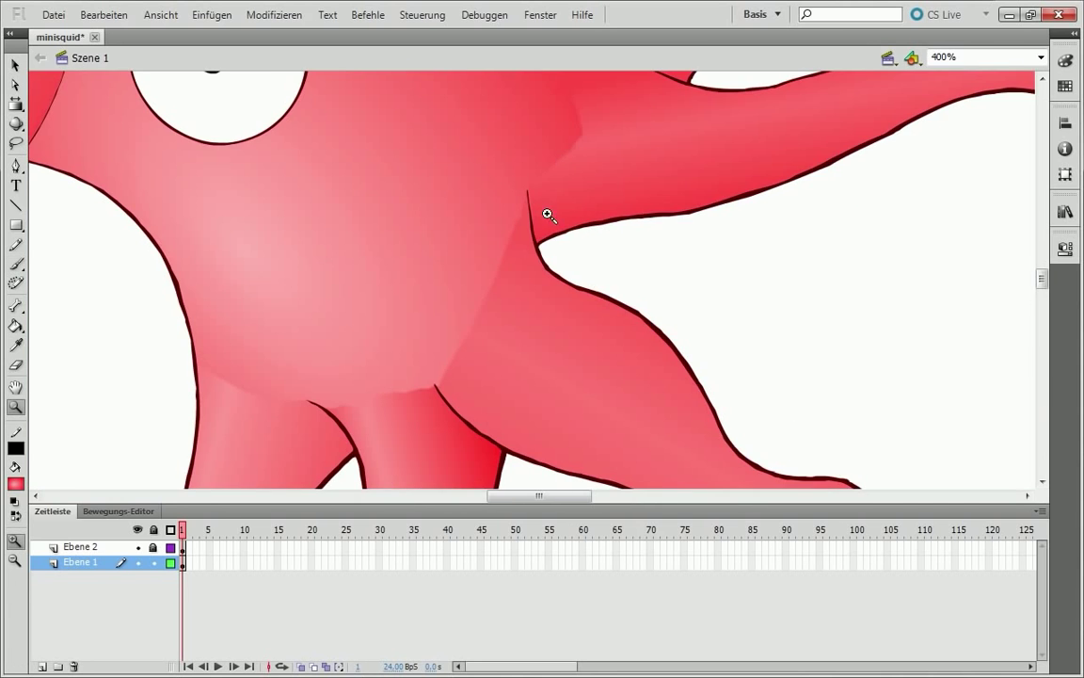
left_click(528, 273, "alt")
key("v")
key("shift+F9")
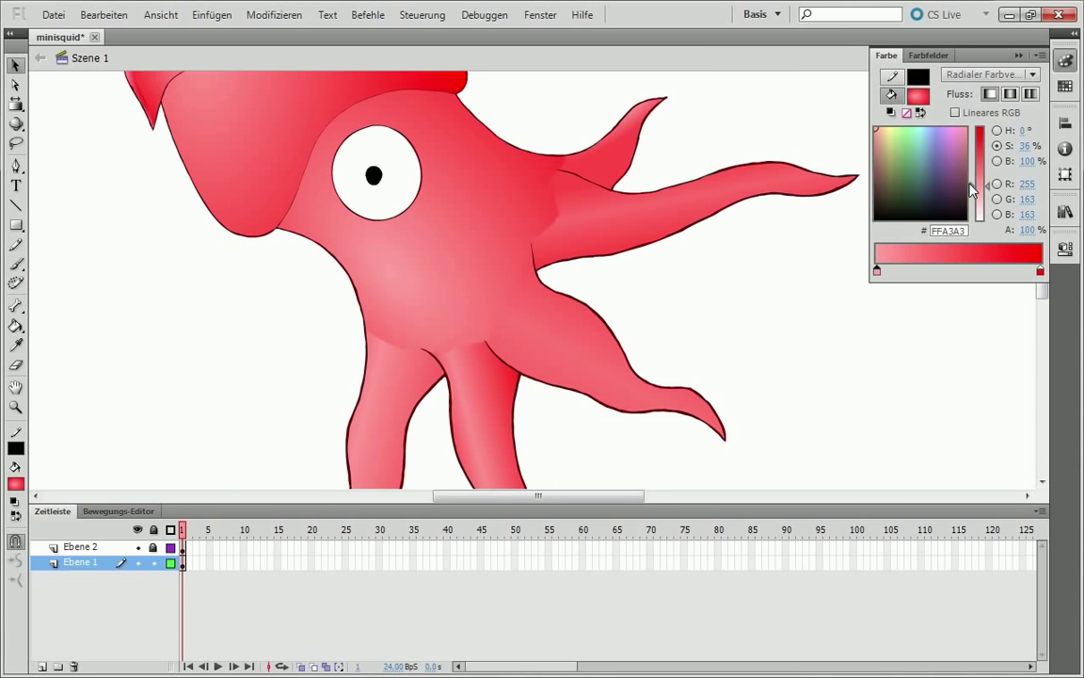
left_click_drag(970, 185, 970, 135)
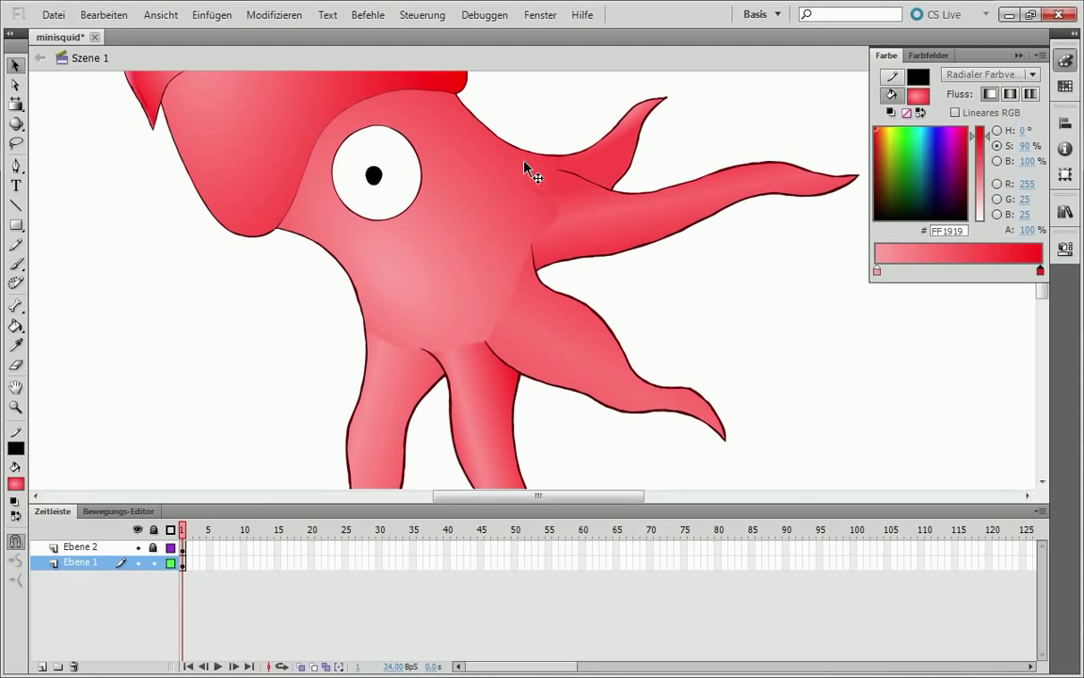
left_click(527, 205)
left_click(593, 101)
Inspect the body seam by toggling Ebene 1 between outline and fill views.
key("ctrl+equal")
key("ctrl+equal")
left_click(15, 263)
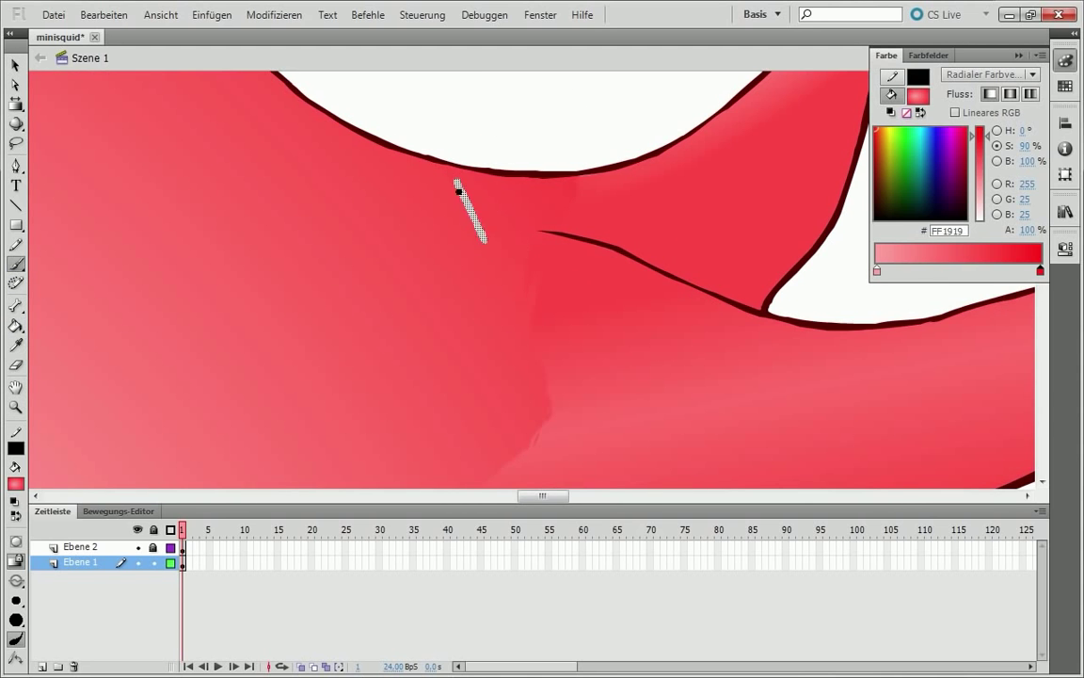
left_click(170, 561)
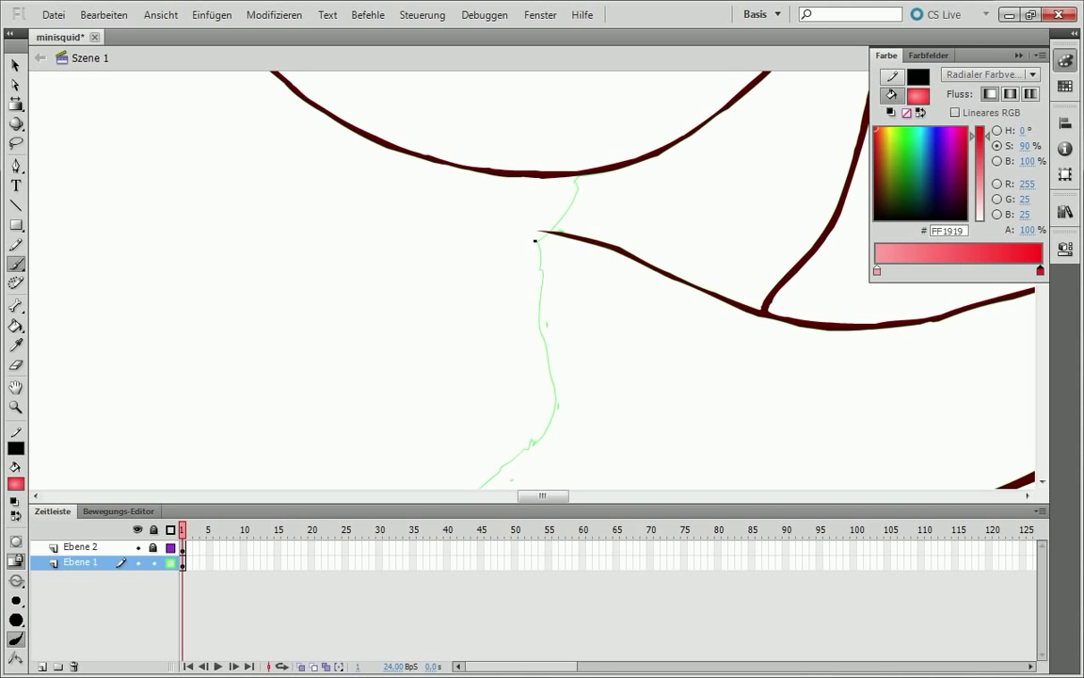
left_click(170, 562)
scroll(537, 404, "down", 3)
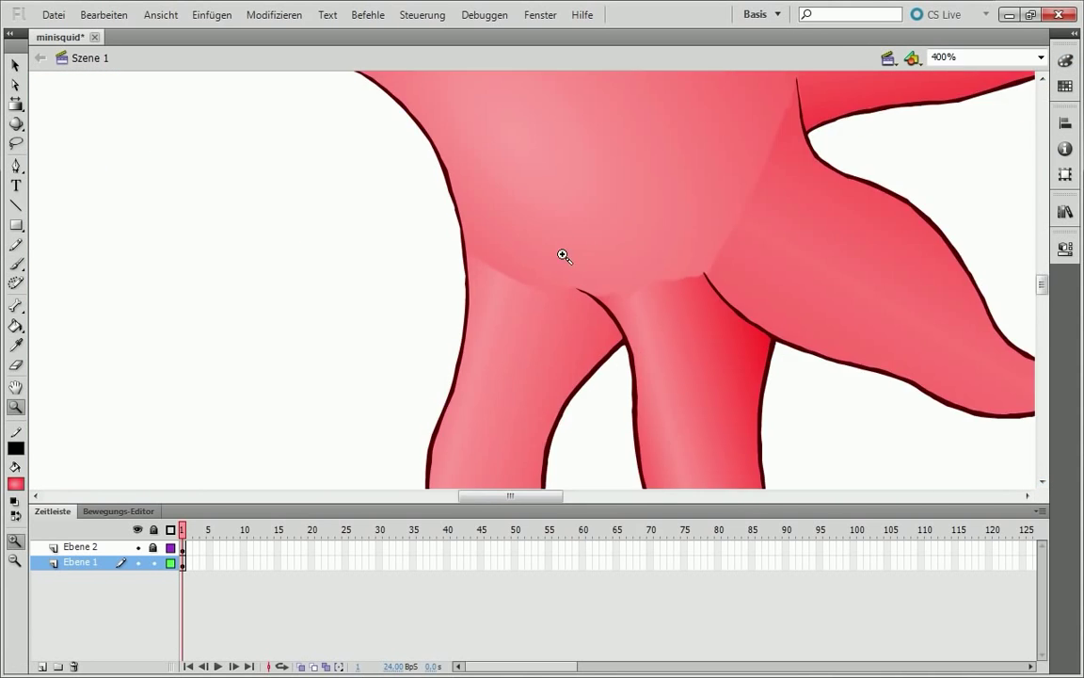
key("k")
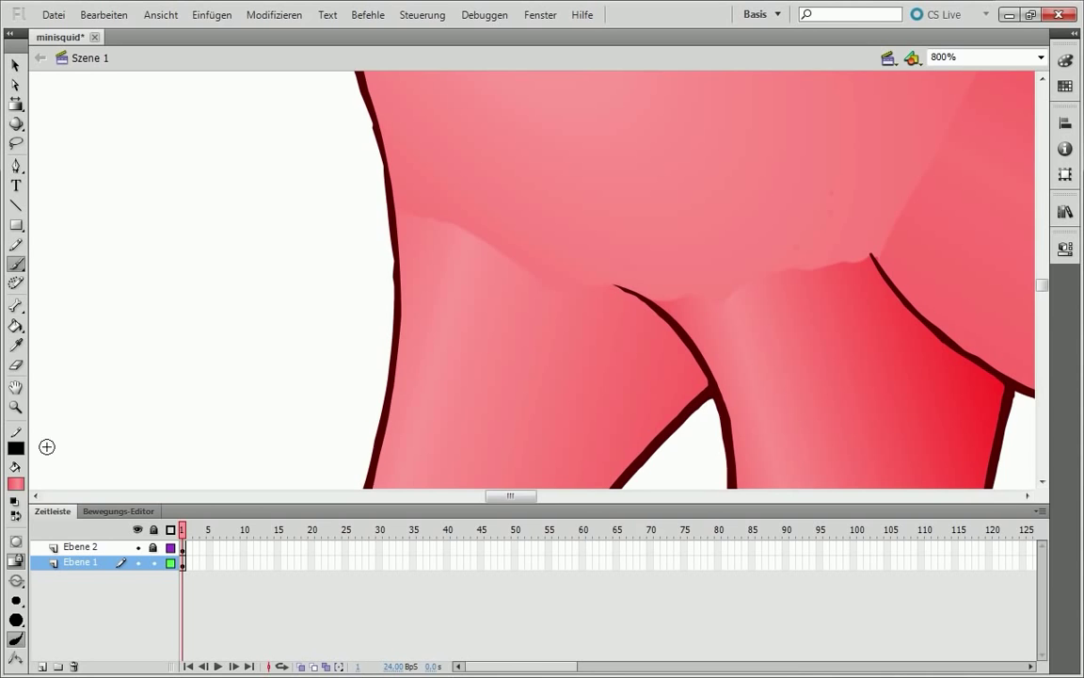
double_click(15, 407)
Add another colour stop to the fin's radial gradient and adjust its colour.
left_click(512, 198)
left_click(215, 90)
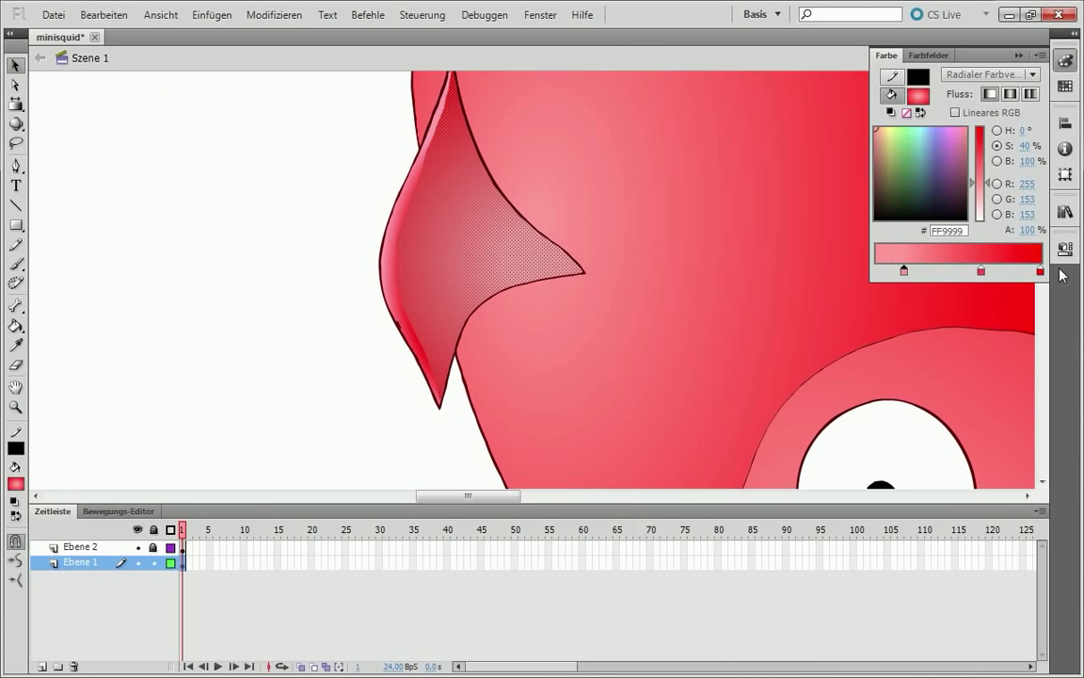
key("v")
left_click(403, 386)
left_click(1007, 271)
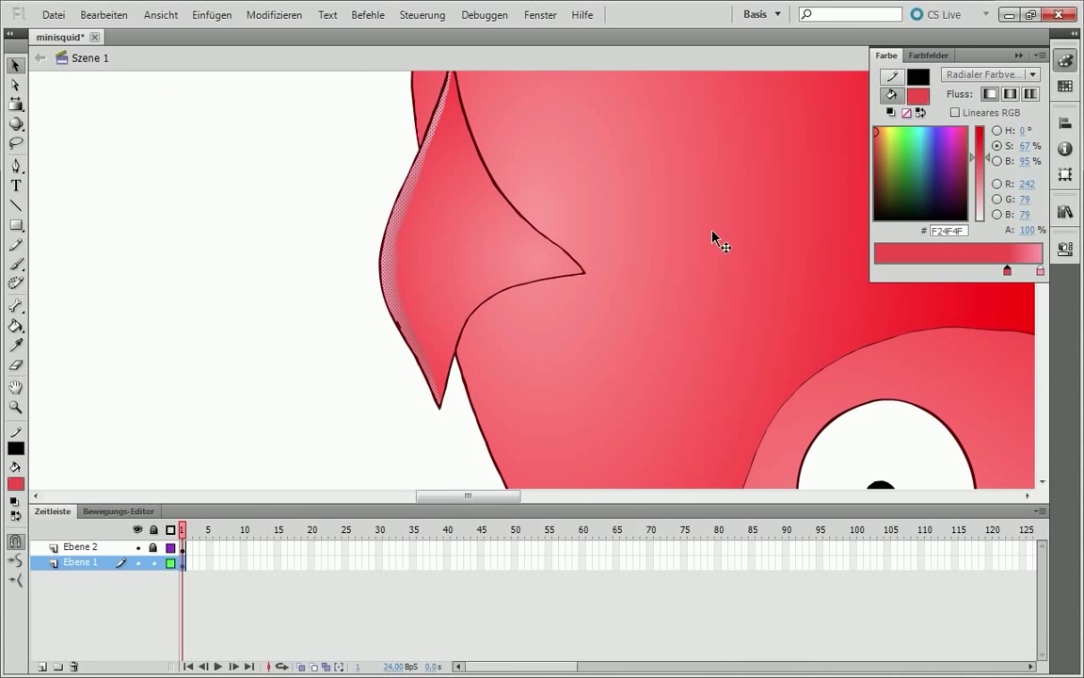
key("z")
left_click(679, 306, "alt")
key("v")
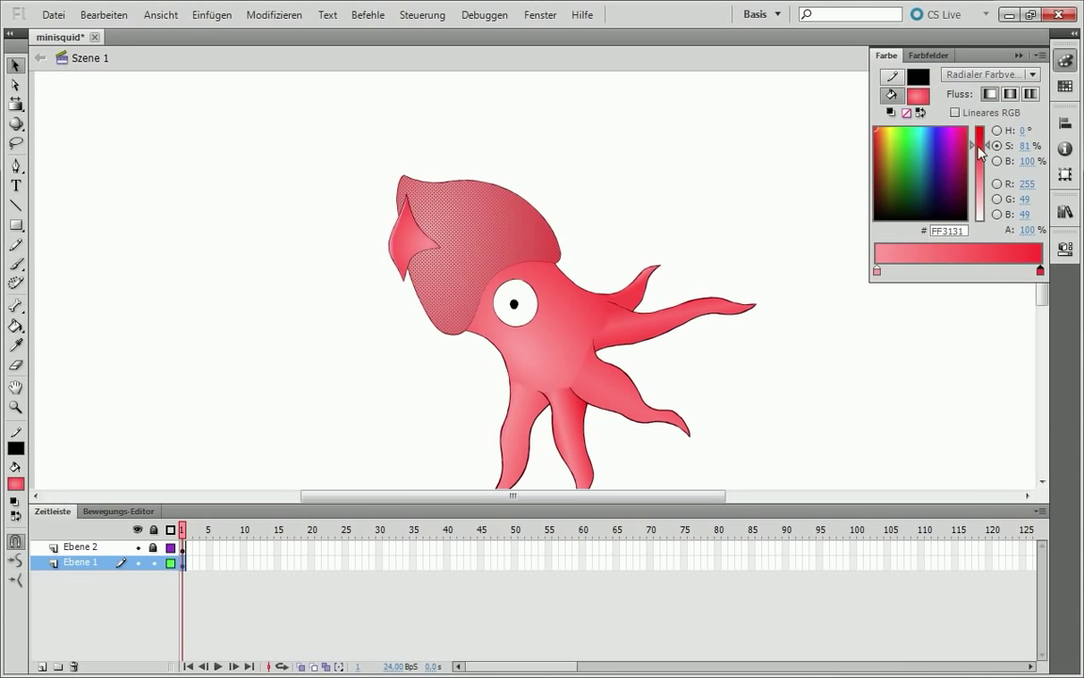
key("z")
left_click(583, 314)
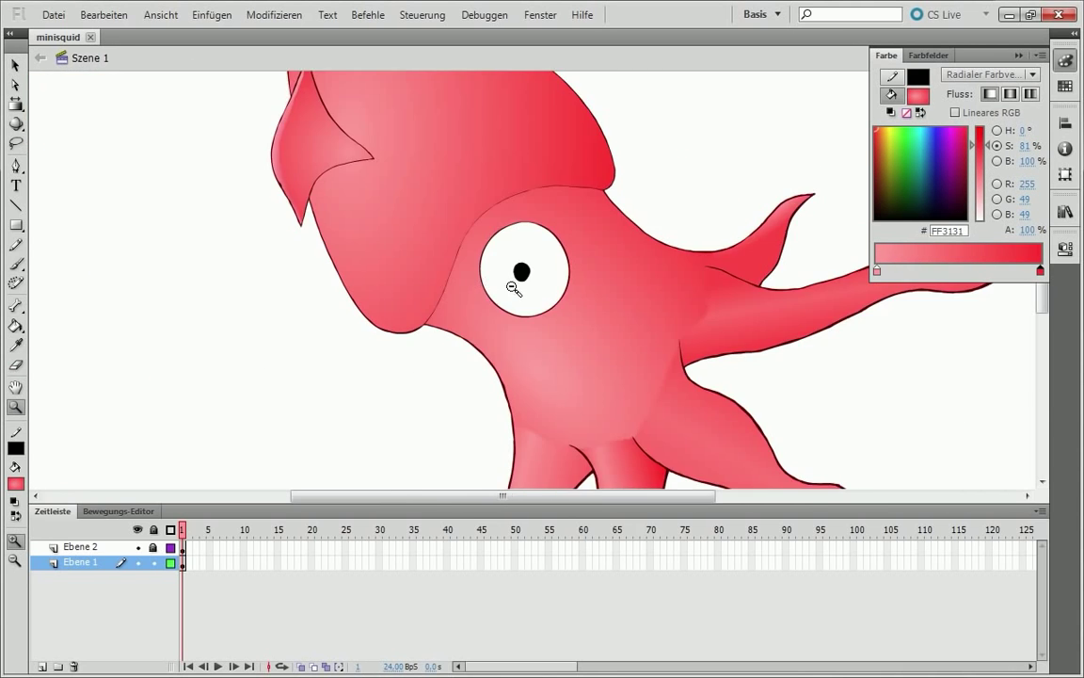
Add a new layer and brush first strokes in 43% translucent white.
left_click(515, 285)
left_click(43, 667)
left_click(15, 483)
left_click(88, 273)
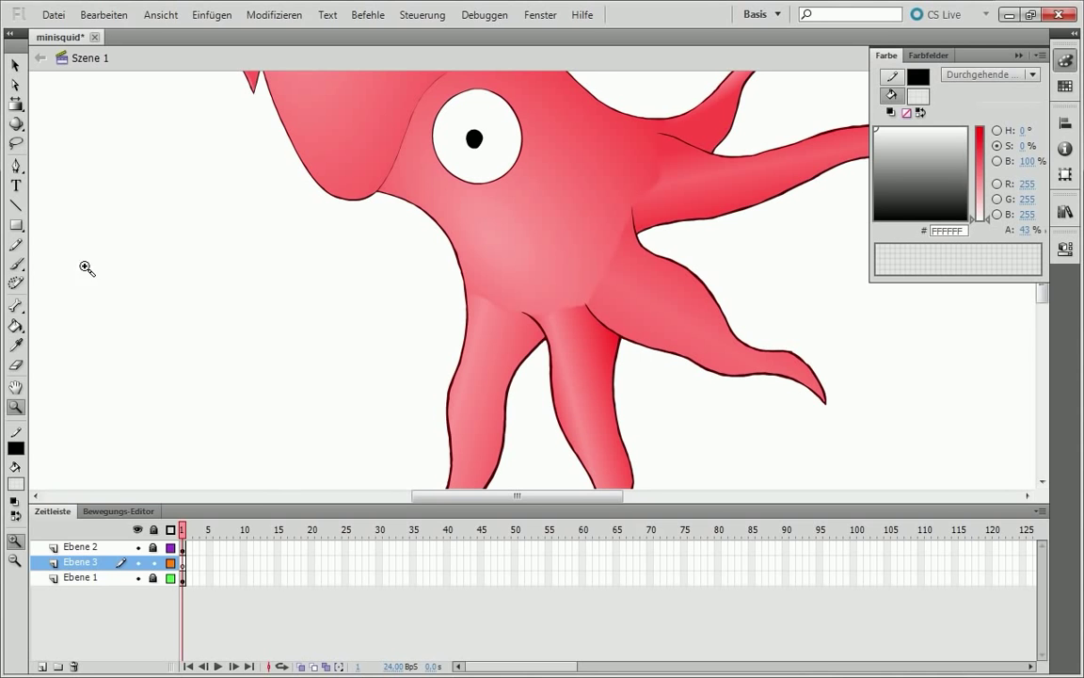
key("b")
left_click_drag(467, 273, 452, 414)
scroll(702, 339, "down", 3)
left_click_drag(451, 348, 411, 475)
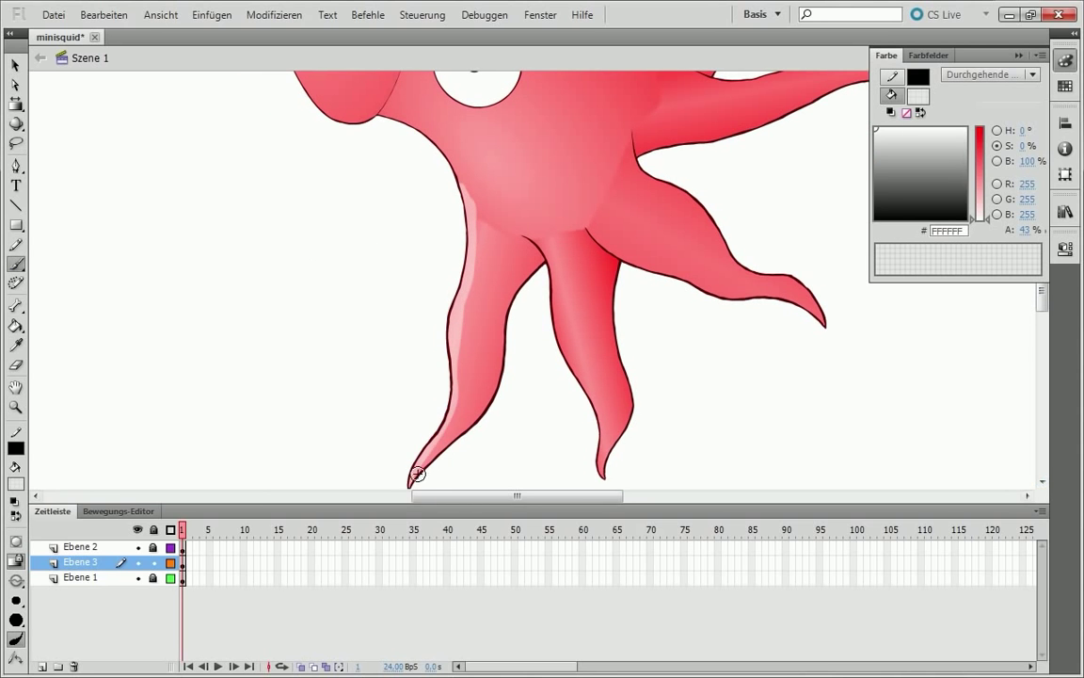
mouse_move(388, 111)
left_mouse_down()
mouse_move(453, 165)
mouse_move(471, 226)
left_mouse_up()
left_click(15, 64)
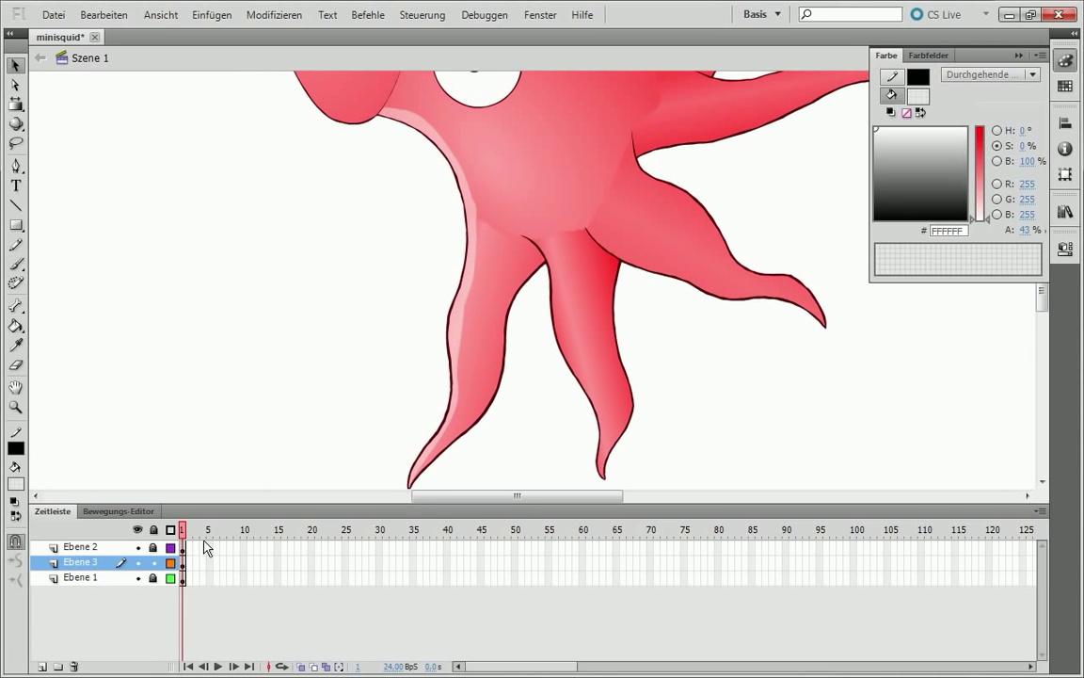
Add layer Ebene 4 directly above Ebene 3 as its mask, keeping Ebene 3 active.
left_click(80, 577)
left_click(42, 666)
left_click_drag(80, 592, 80, 562)
right_click(98, 562)
left_click(162, 380)
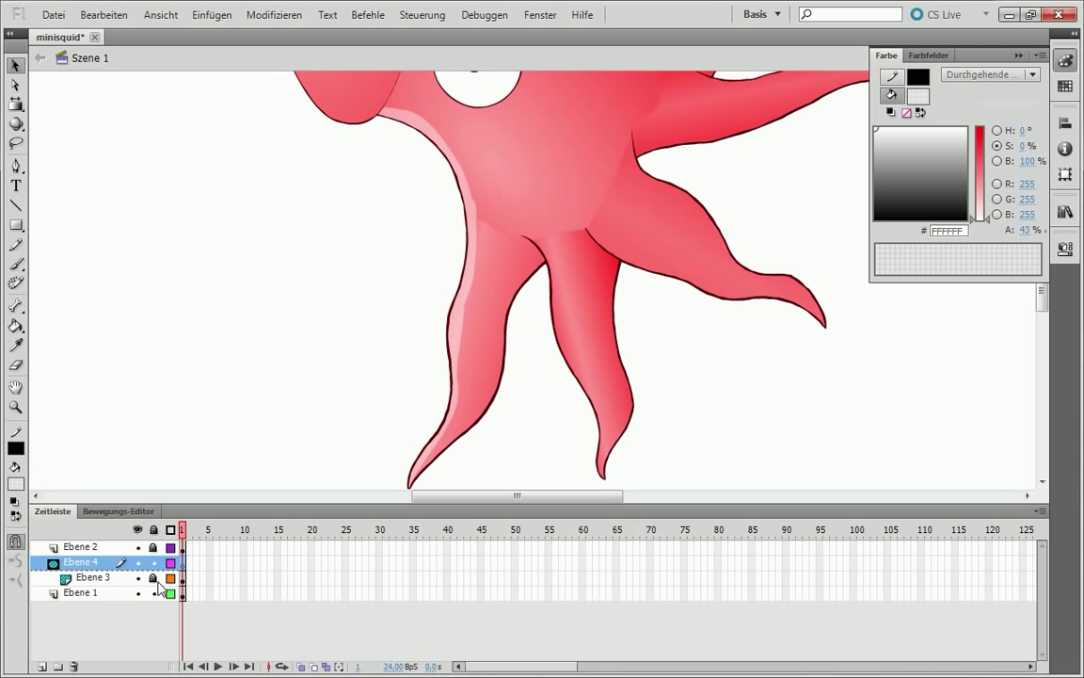
key("b")
left_click(92, 577)
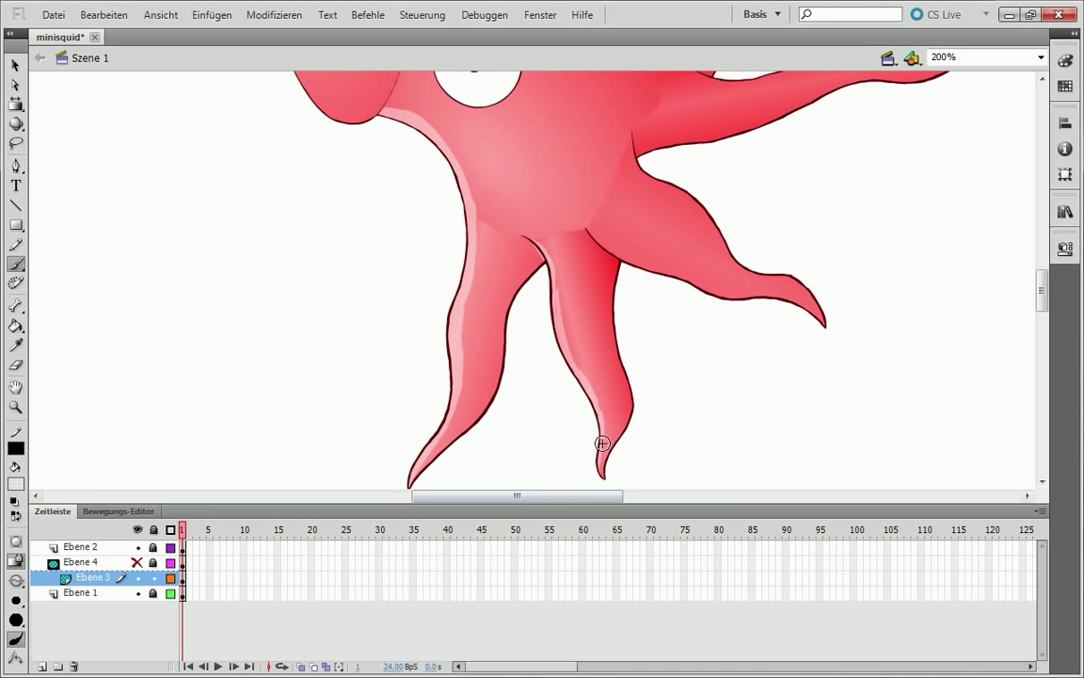
Paint white highlight streaks down the left, middle and right tentacles.
left_click_drag(600, 414, 551, 279)
key("ctrl+z")
key("ctrl+z")
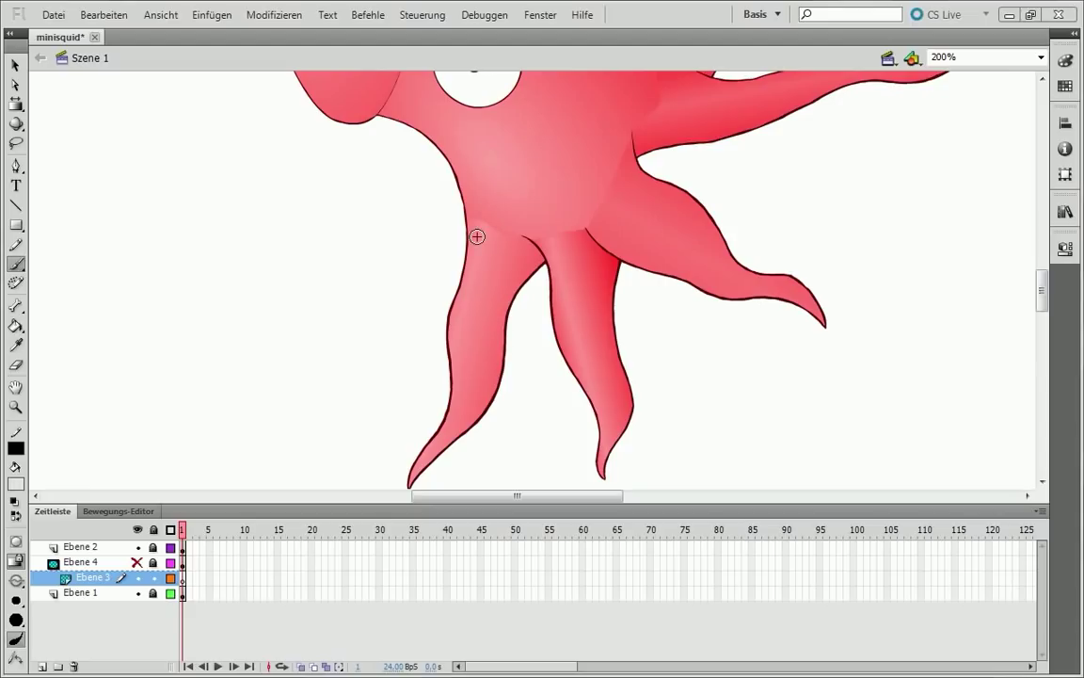
mouse_move(475, 222)
left_mouse_down()
mouse_move(450, 403)
mouse_move(411, 476)
left_mouse_up()
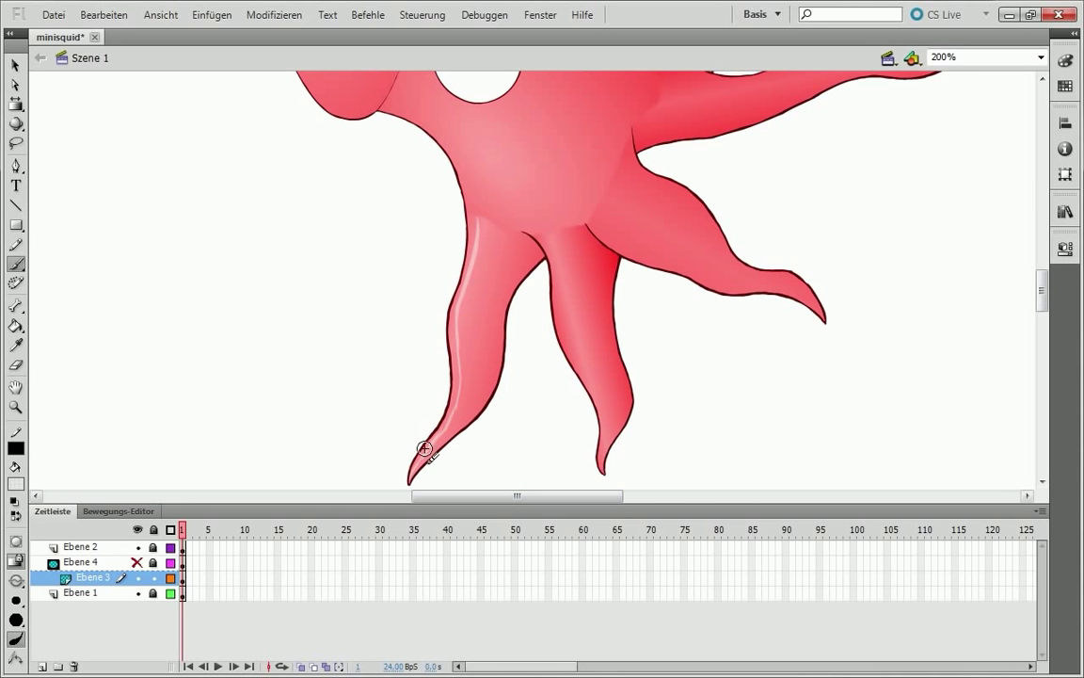
left_click_drag(551, 234, 561, 266)
left_click_drag(582, 358, 612, 412)
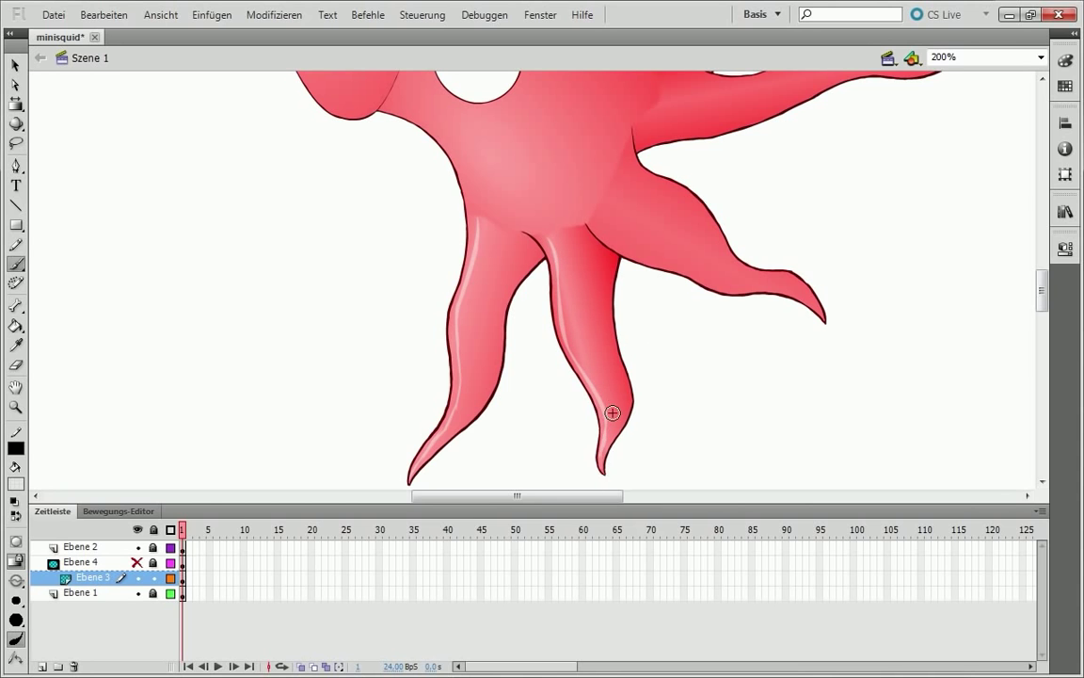
left_click_drag(659, 243, 745, 278)
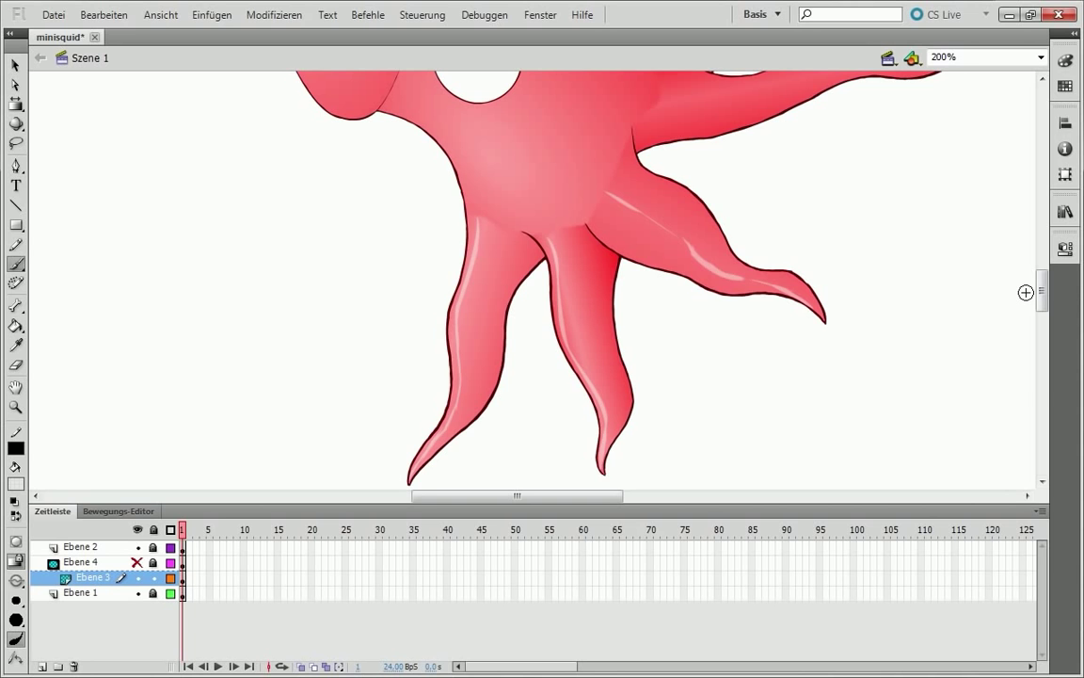
Paint highlights on the head's left side and along the fin's inner edge.
scroll(641, 261, "up", 5)
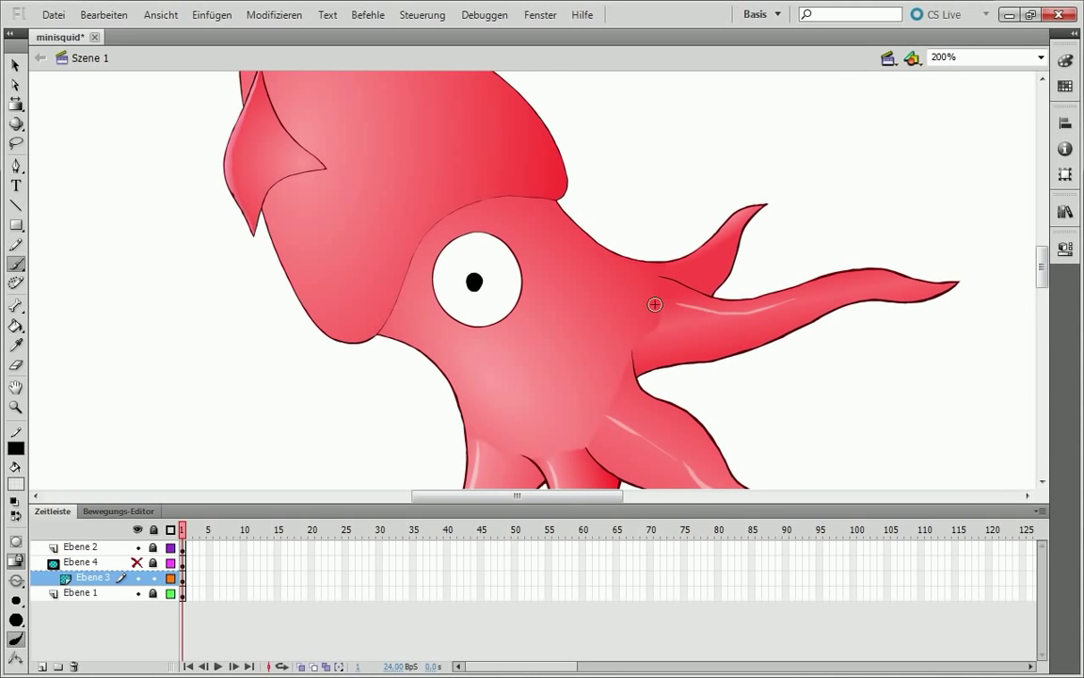
scroll(764, 247, "up", 2)
left_click_drag(330, 348, 350, 377)
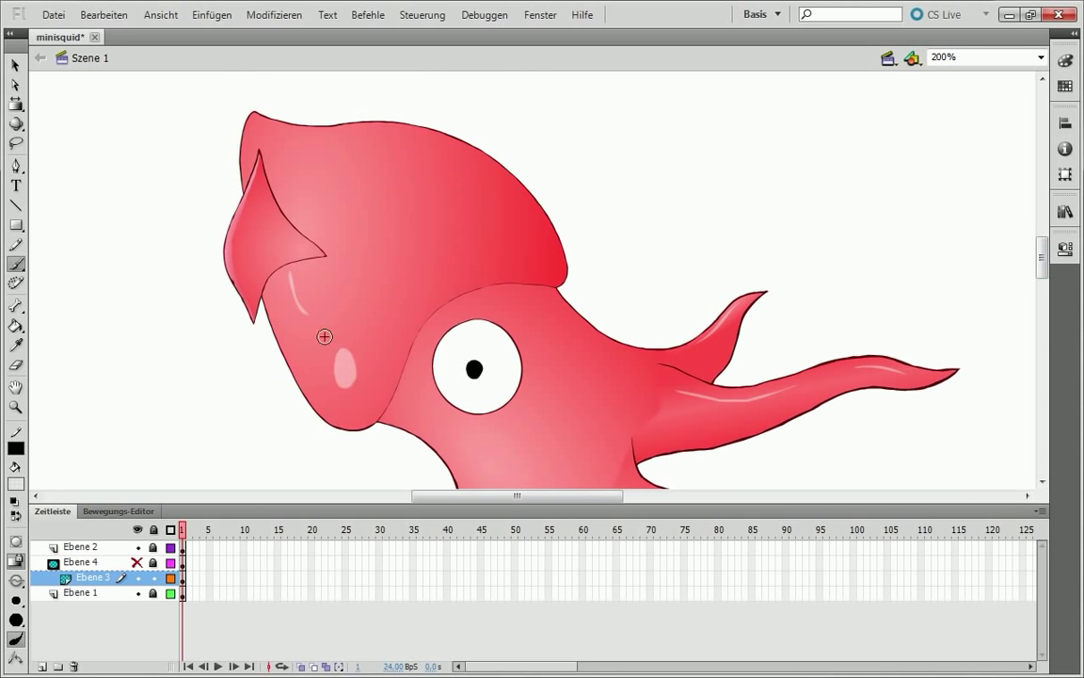
left_click_drag(287, 274, 316, 331)
left_click_drag(247, 191, 233, 259)
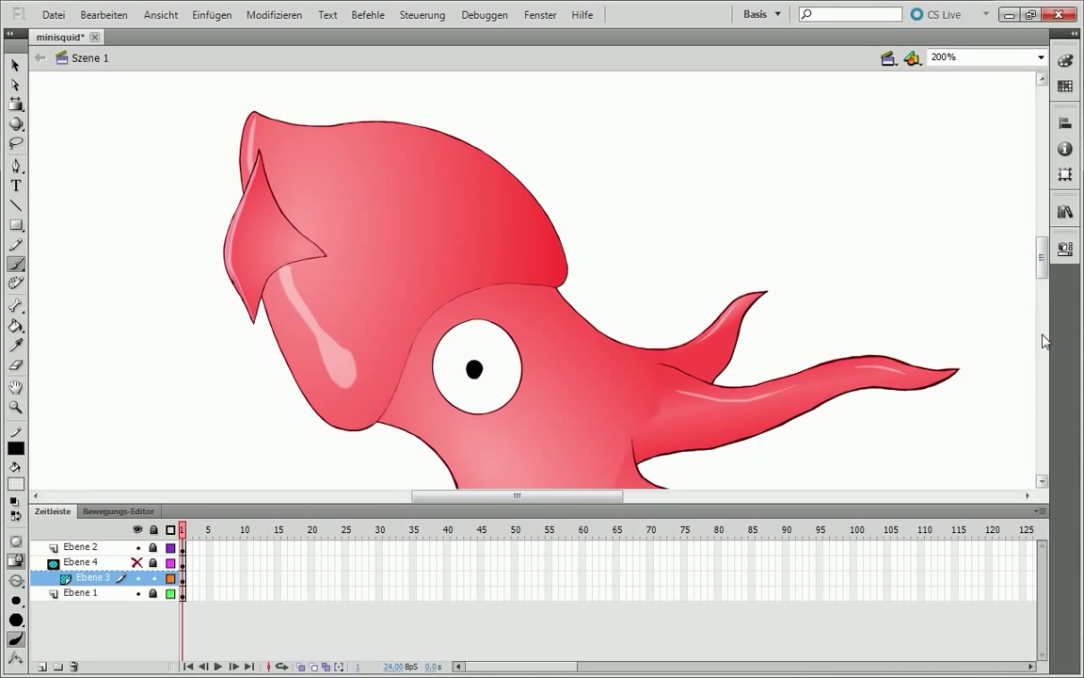
scroll(1044, 341, "down", 4)
Add layer Ebene 5 with a translucent dark-red #620000 fill.
left_click(43, 665)
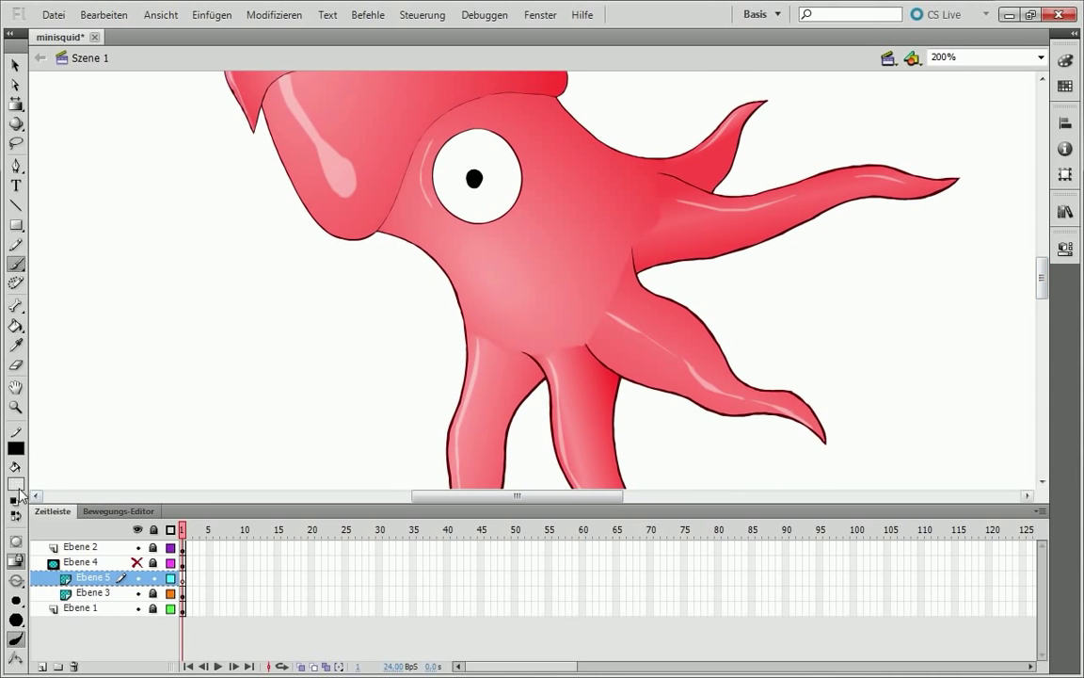
left_click(1065, 60)
left_click(890, 95)
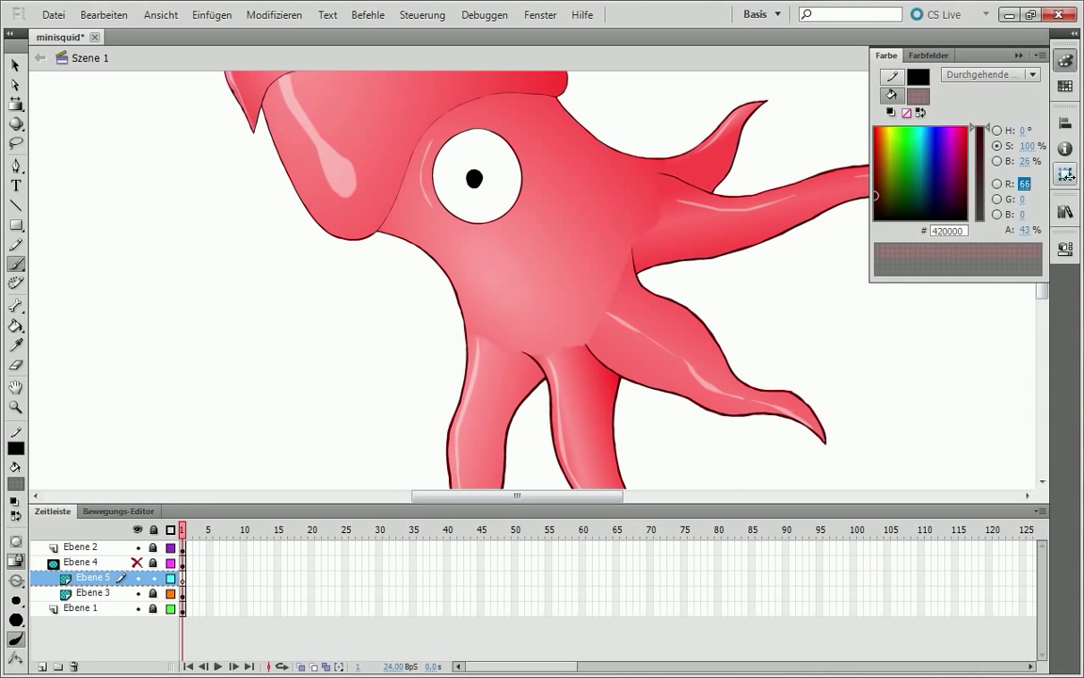
left_click(876, 184)
left_click_drag(359, 105, 390, 202)
key("ctrl+z")
left_click(1065, 59)
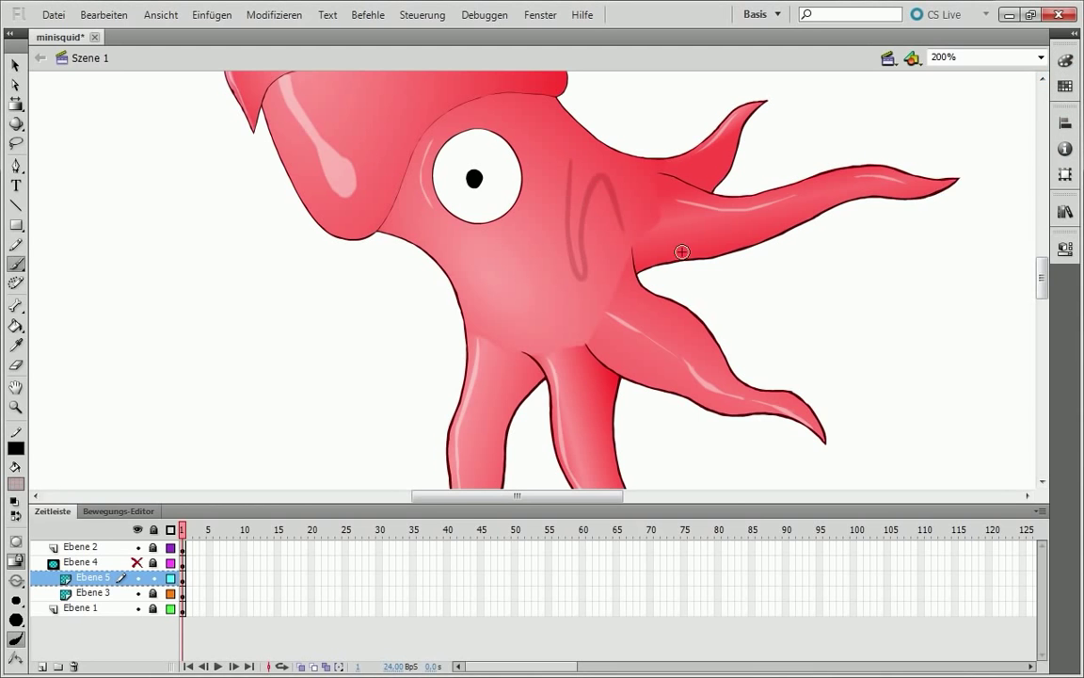
Brush dark-red shading along the lower left and right tentacle edges.
mouse_move(612, 390)
left_mouse_down()
mouse_move(606, 373)
mouse_move(521, 414)
left_mouse_up()
scroll(520, 414, "down", 3)
left_click_drag(504, 334, 530, 204)
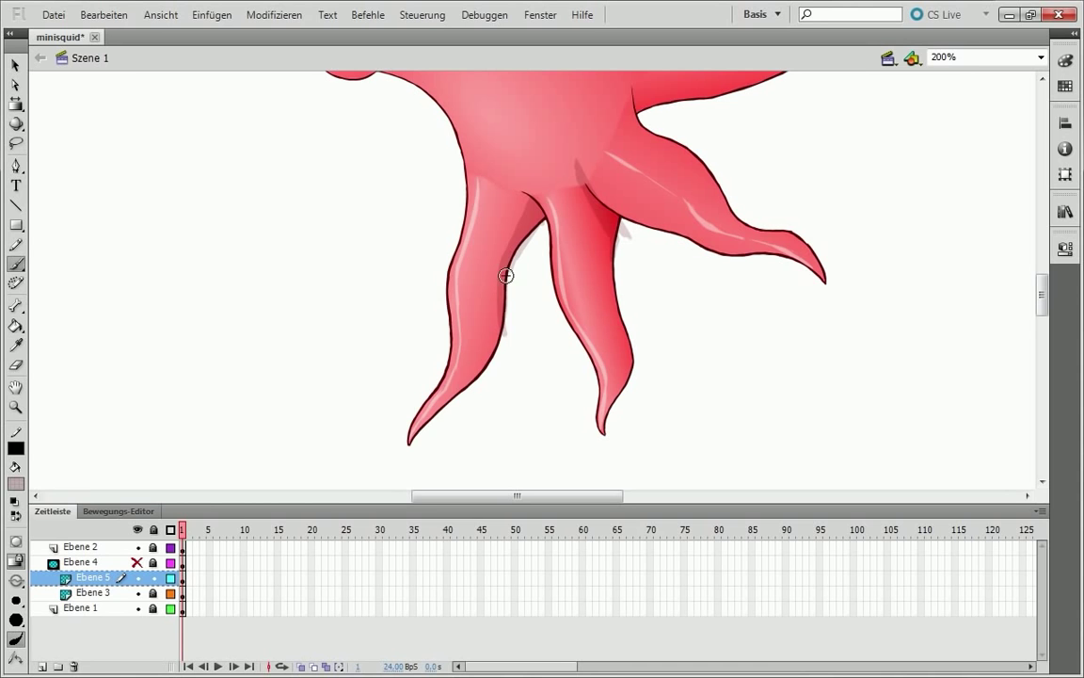
mouse_move(505, 274)
left_mouse_down()
mouse_move(499, 350)
mouse_move(448, 389)
left_mouse_up()
scroll(649, 207, "up", 1)
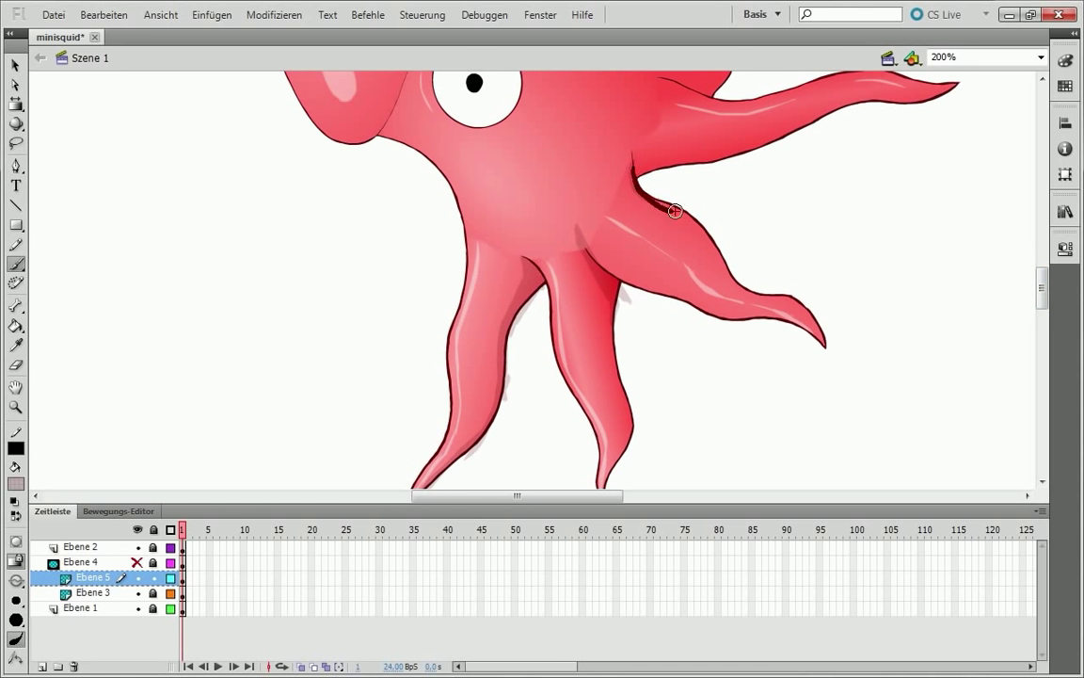
left_click_drag(726, 266, 693, 228)
mouse_move(701, 299)
left_mouse_down()
mouse_move(595, 261)
mouse_move(627, 166)
mouse_move(759, 98)
mouse_move(594, 143)
left_mouse_up()
Shade the head's edge beside the eye and the top of the head.
scroll(743, 104, "right", 3)
scroll(625, 141, "up", 3)
left_click_drag(602, 192, 557, 271)
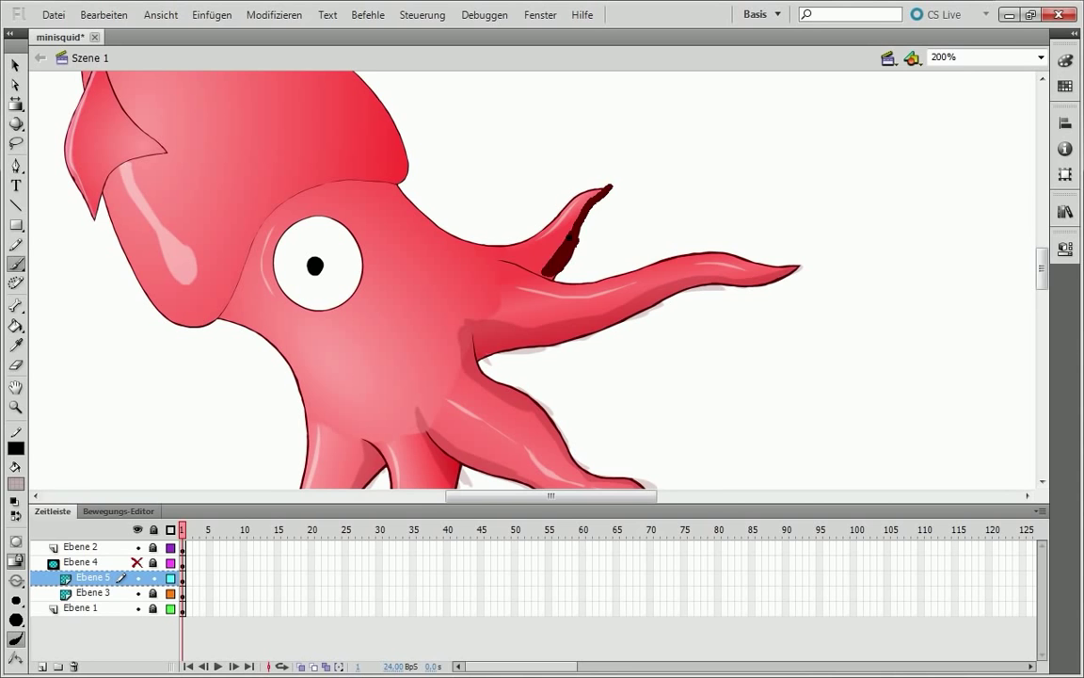
left_click_drag(358, 159, 218, 310)
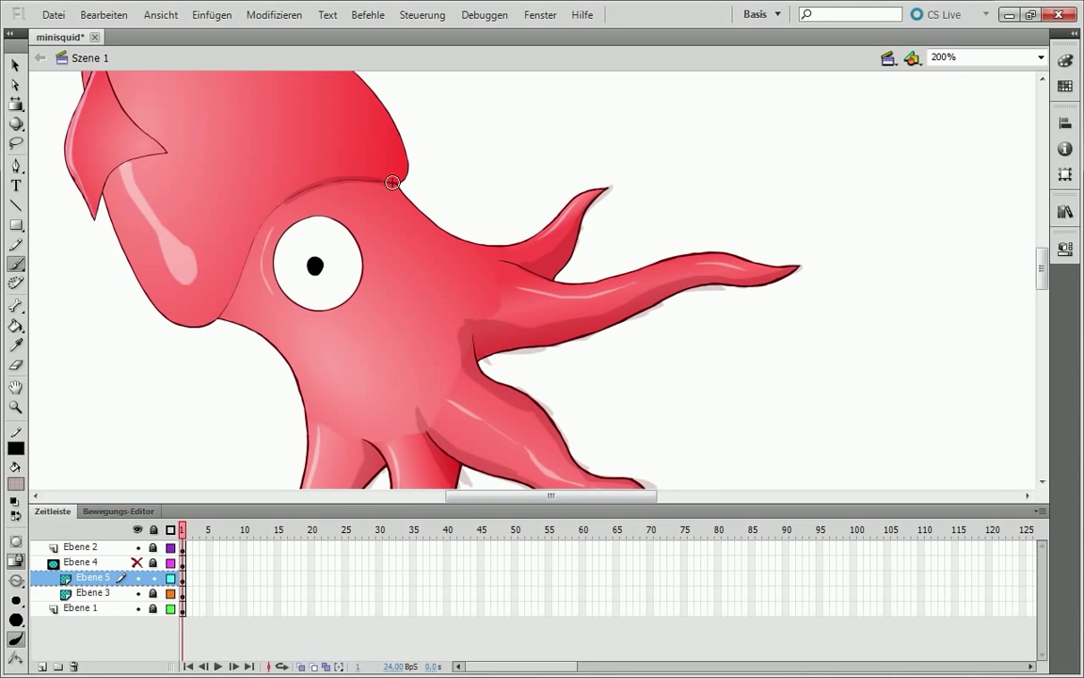
left_click_drag(358, 141, 386, 169)
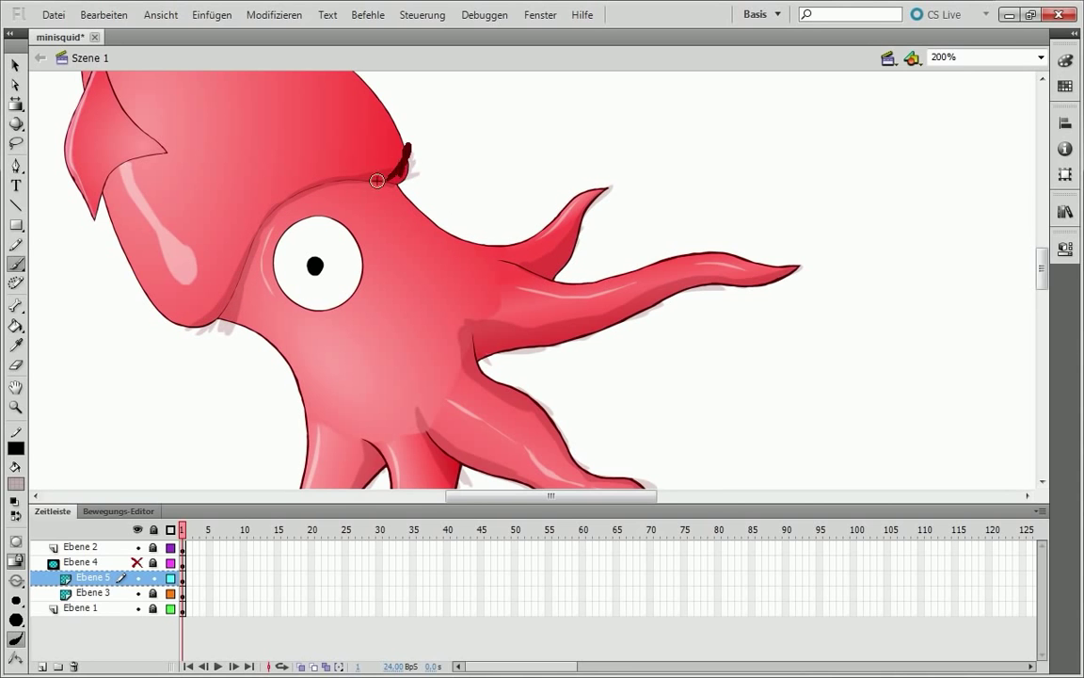
key("shift+F9")
Darken the shading along the top of the head with more brush strokes.
key("v")
key("b")
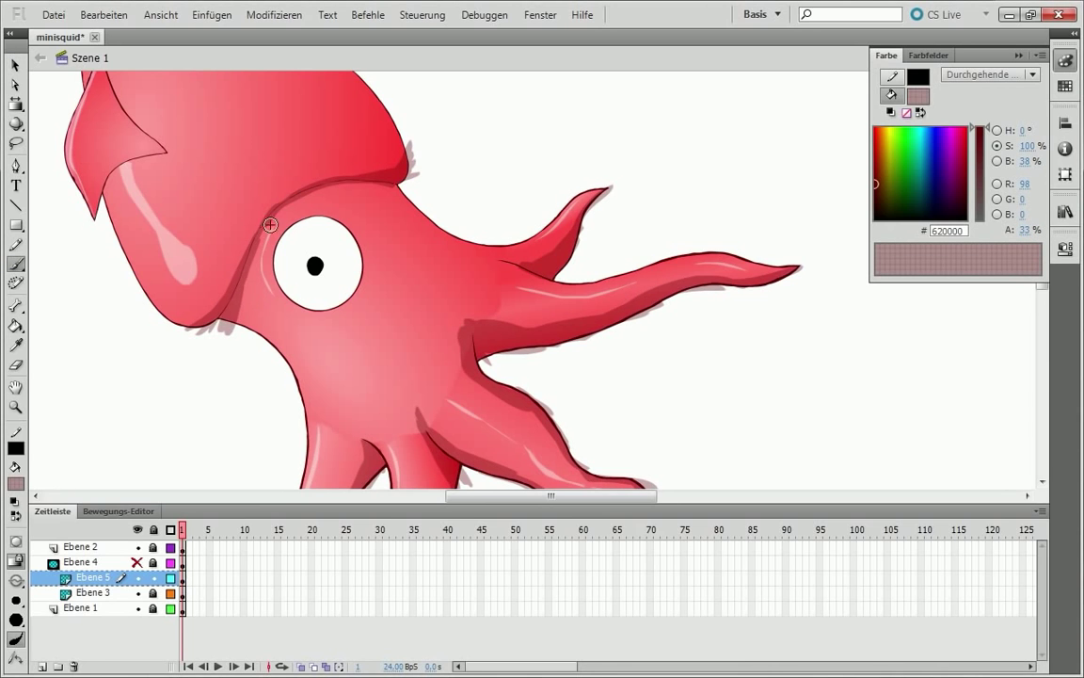
left_click_drag(285, 193, 235, 256)
key("shift+F9")
scroll(409, 151, "up", 5)
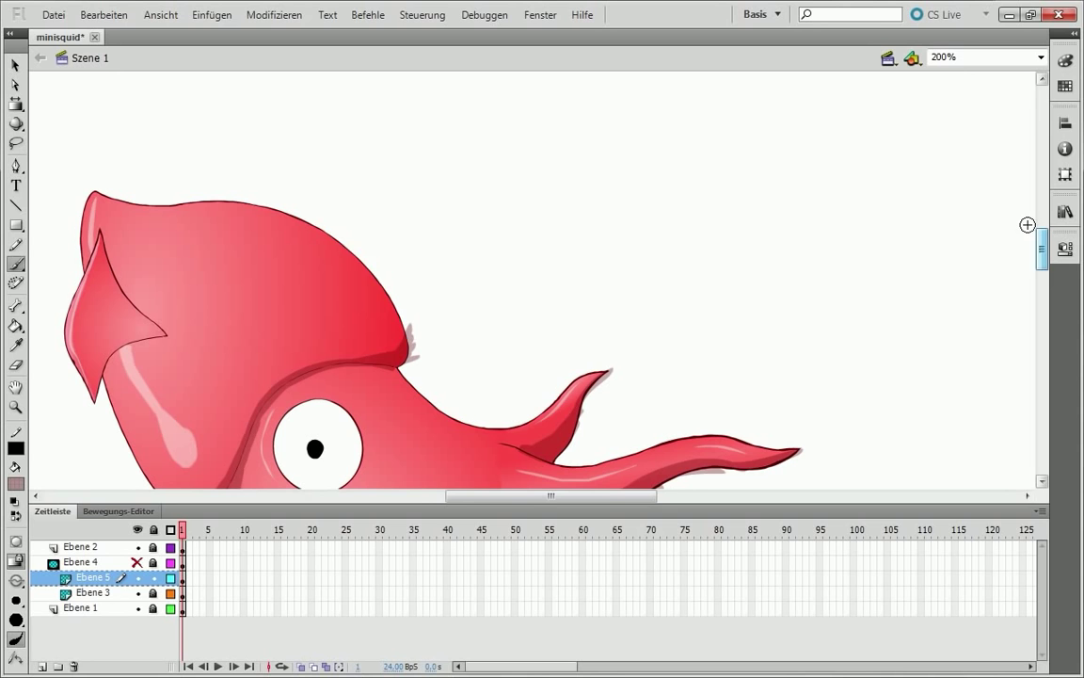
left_click_drag(353, 247, 376, 283)
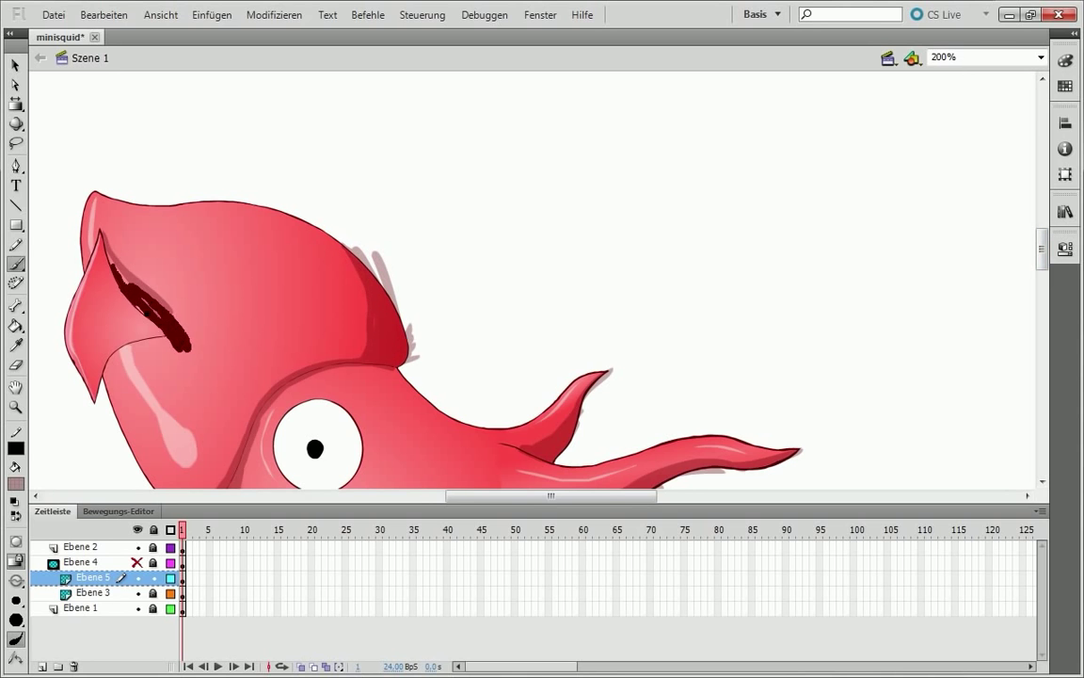
Shade the fin's edges, inside and base, undoing a stray white stroke.
mouse_move(131, 278)
left_mouse_down()
mouse_move(167, 324)
mouse_move(160, 334)
left_mouse_up()
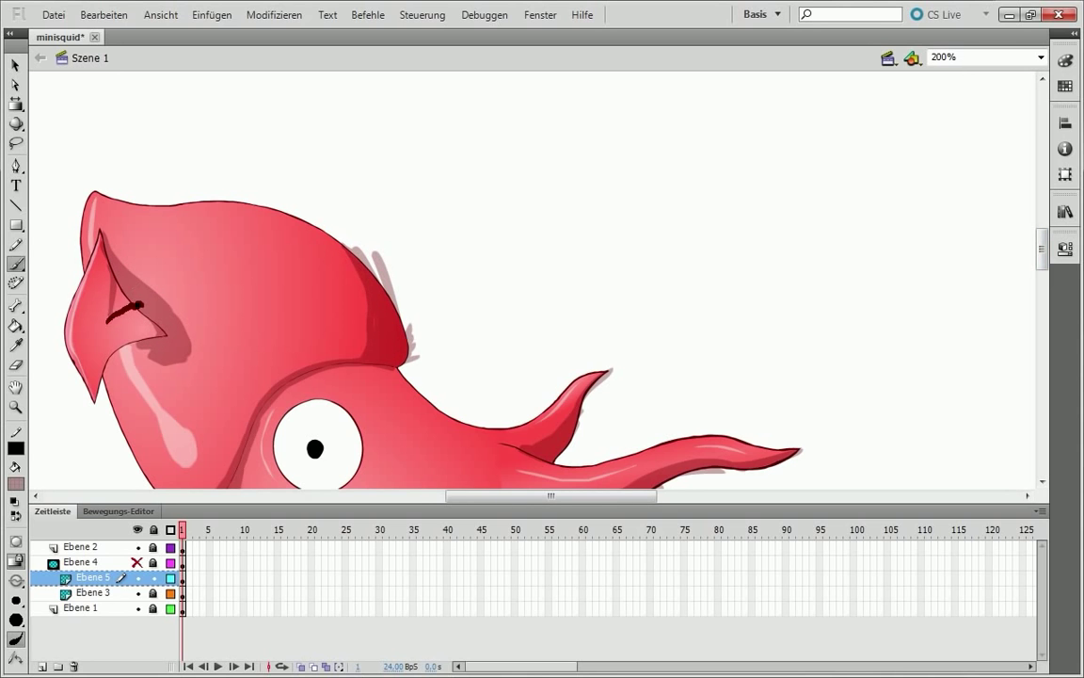
left_click_drag(99, 230, 127, 292)
left_click_drag(102, 334, 141, 284)
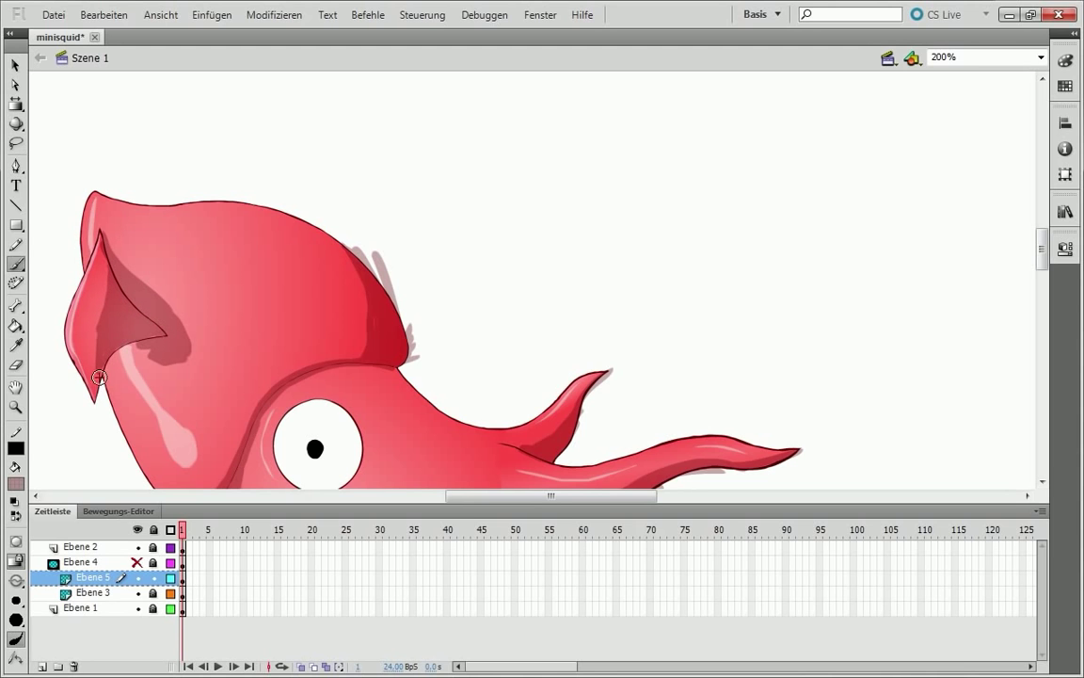
left_click_drag(99, 342, 109, 271)
left_click_drag(134, 331, 160, 355)
left_click_drag(205, 325, 164, 302)
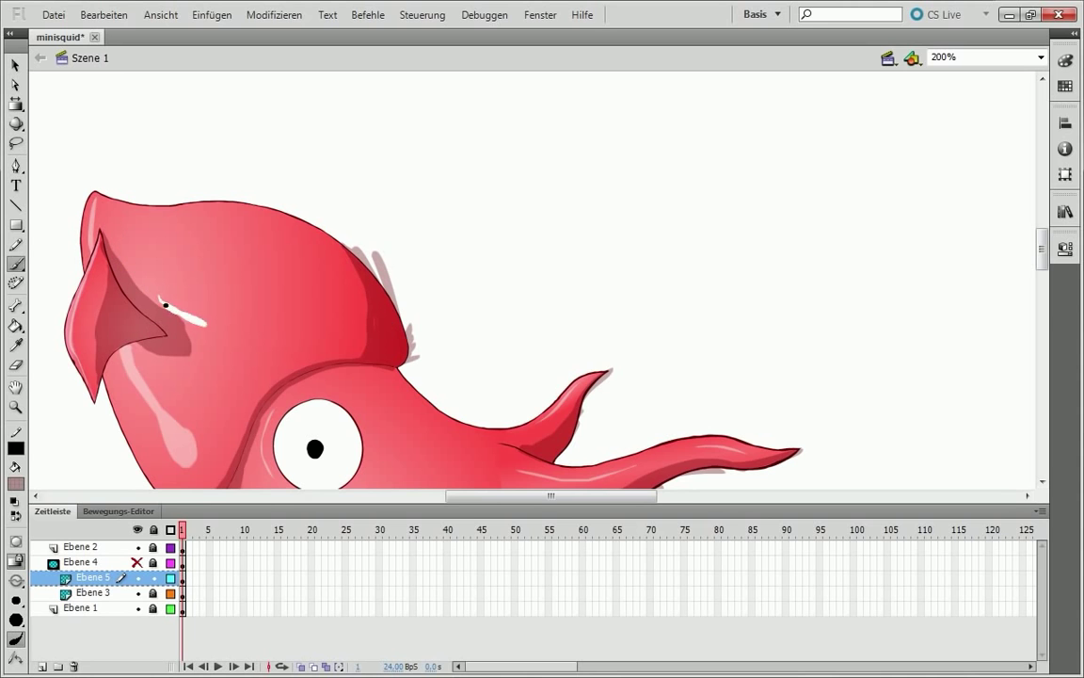
key("ctrl+z")
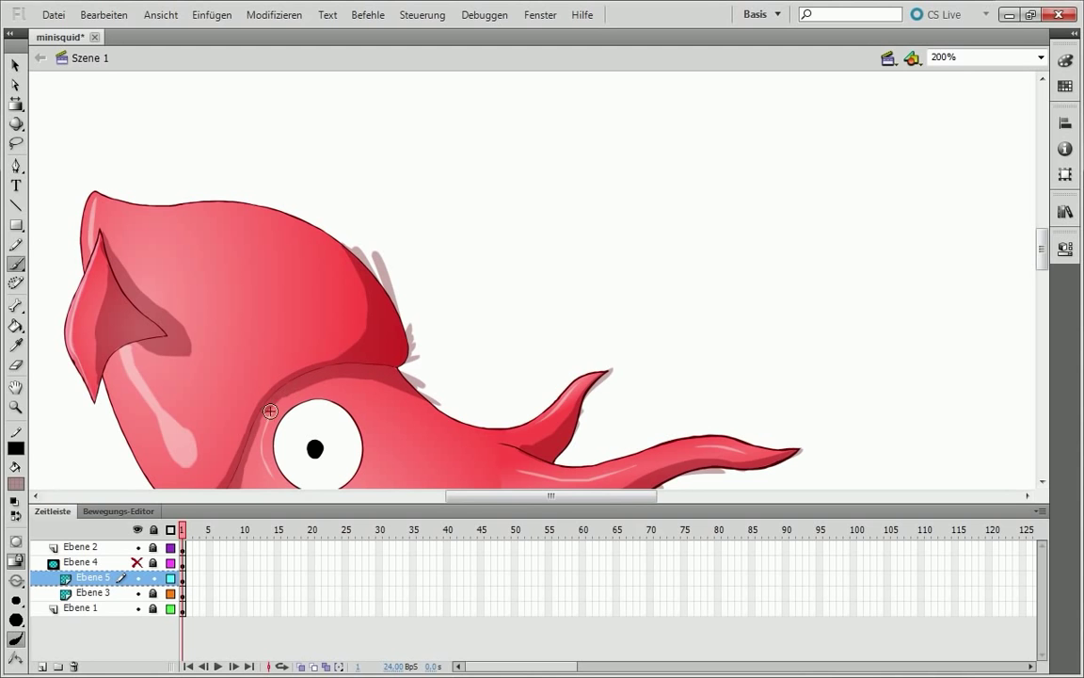
Paint a dark shadow arc around the right side and bottom of the eye.
scroll(282, 422, "down", 1)
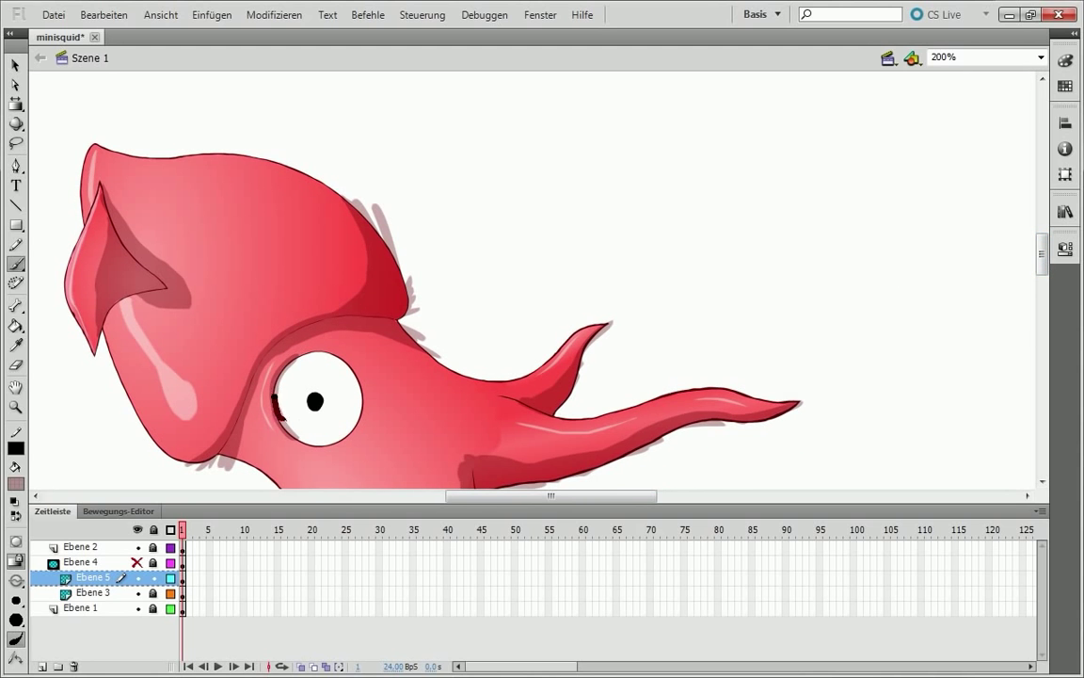
scroll(377, 311, "down", 2)
left_click_drag(376, 310, 375, 297)
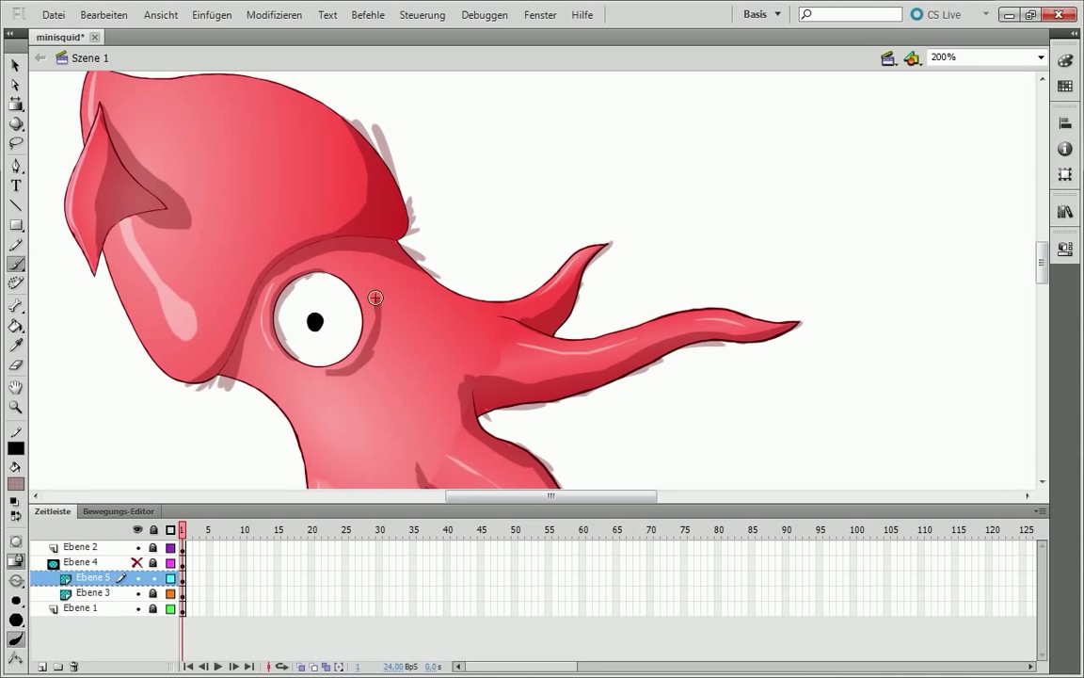
mouse_move(357, 344)
left_mouse_down()
mouse_move(359, 359)
mouse_move(373, 359)
left_mouse_up()
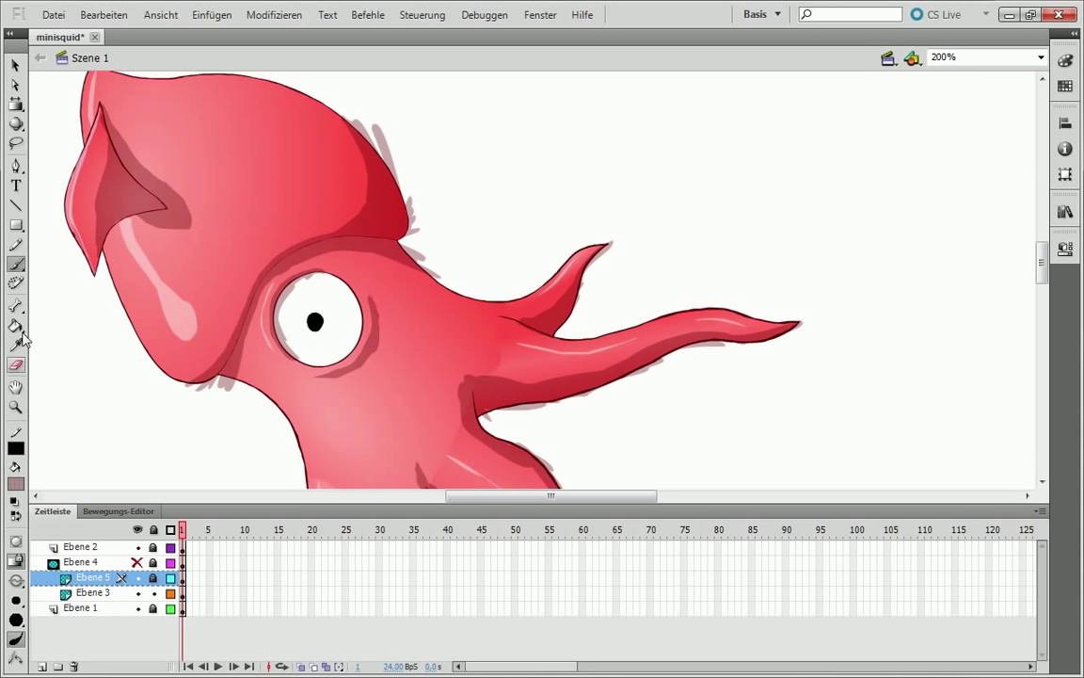
Paint a pale pink highlight along the eye's edge on layer Ebene 3.
left_click(93, 592)
scroll(382, 341, "up", 2)
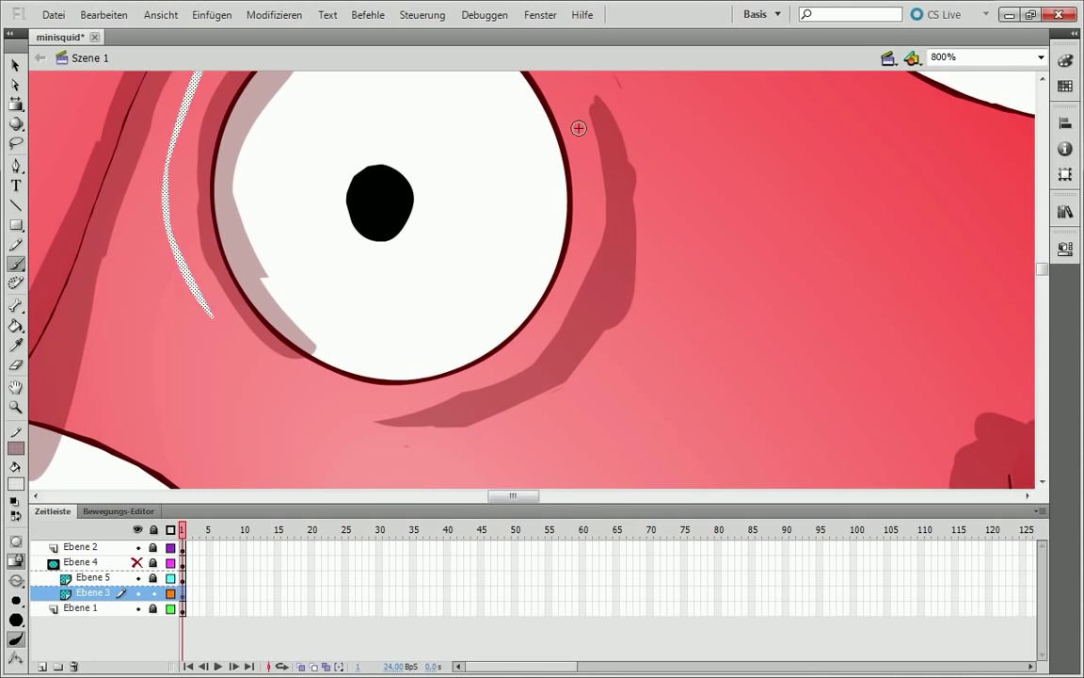
left_click_drag(578, 128, 362, 395)
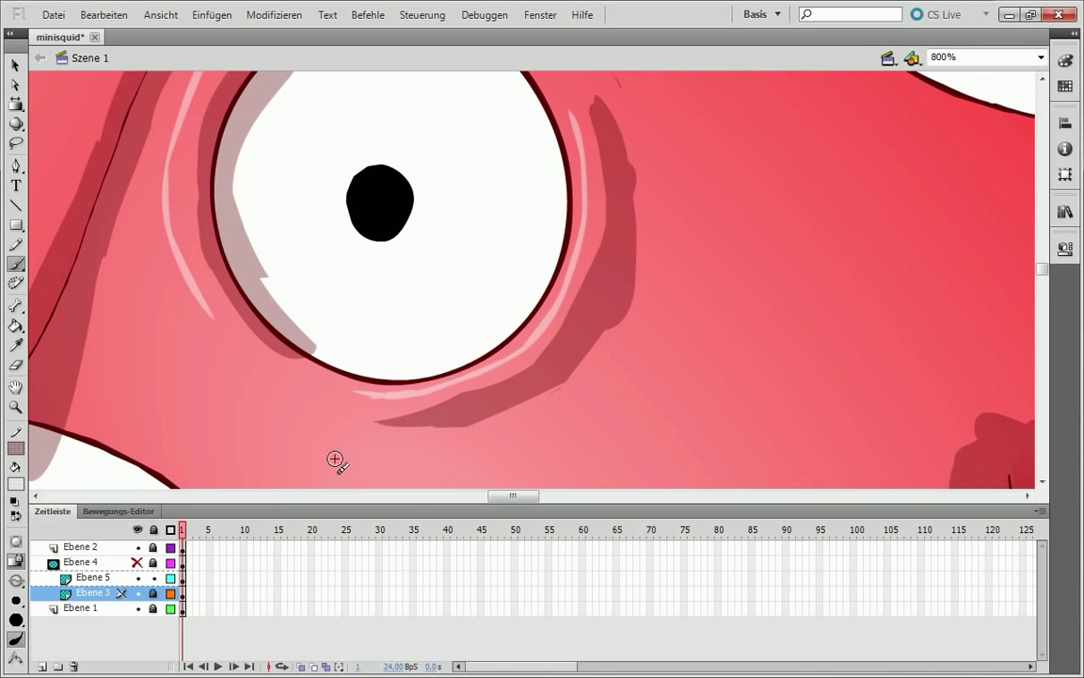
Draw a white stroke on Ebene 5, then undo it.
left_click(613, 314, "ctrl")
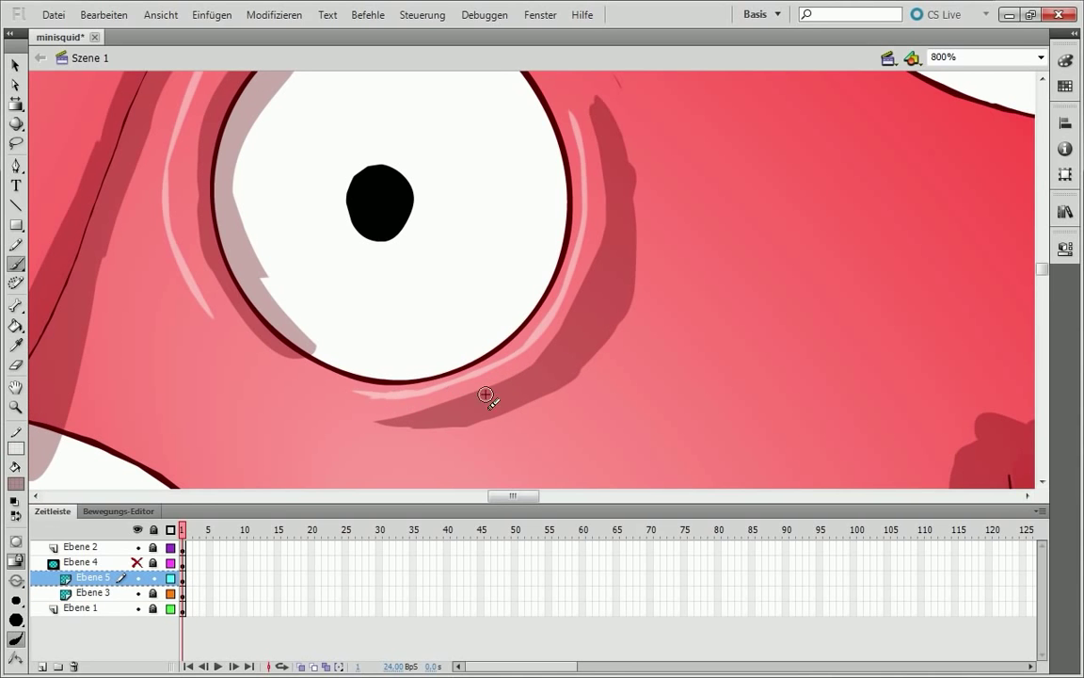
scroll(486, 394, "up", 3)
left_click_drag(553, 454, 592, 392)
scroll(612, 411, "down", 4)
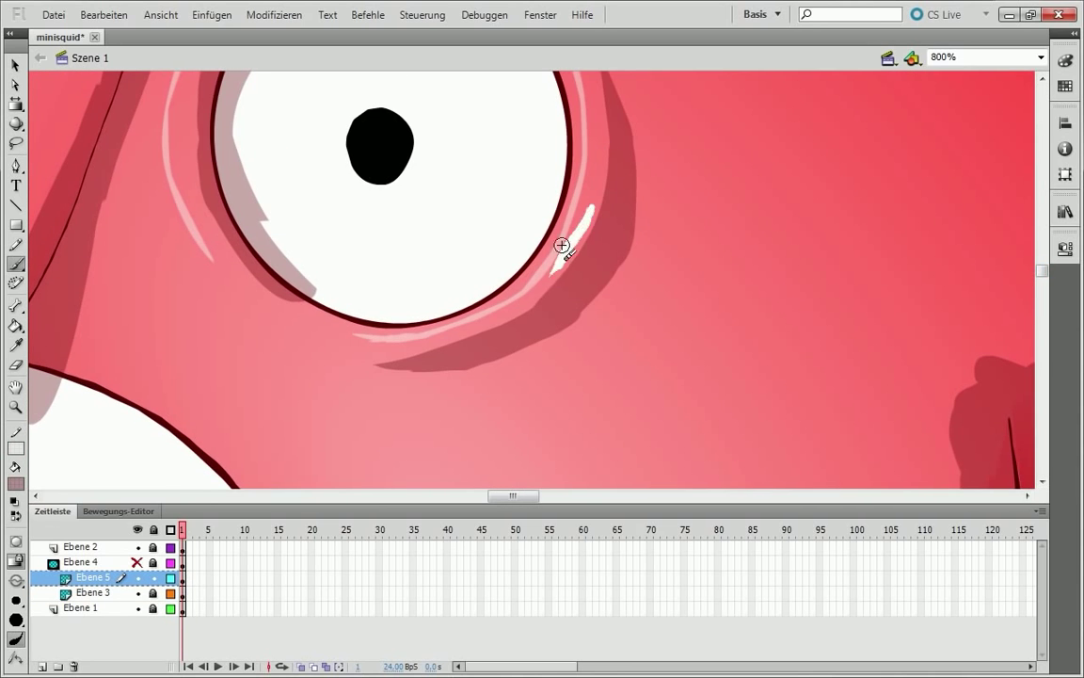
key("ctrl+z")
scroll(452, 365, "up", 3)
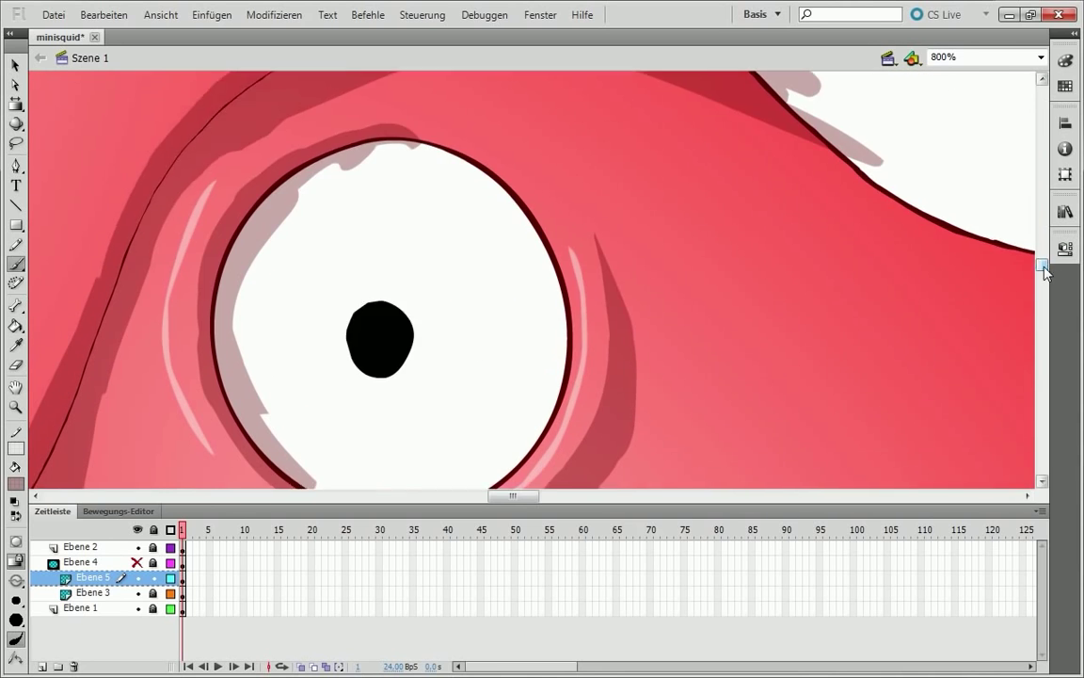
scroll(243, 335, "down", 2)
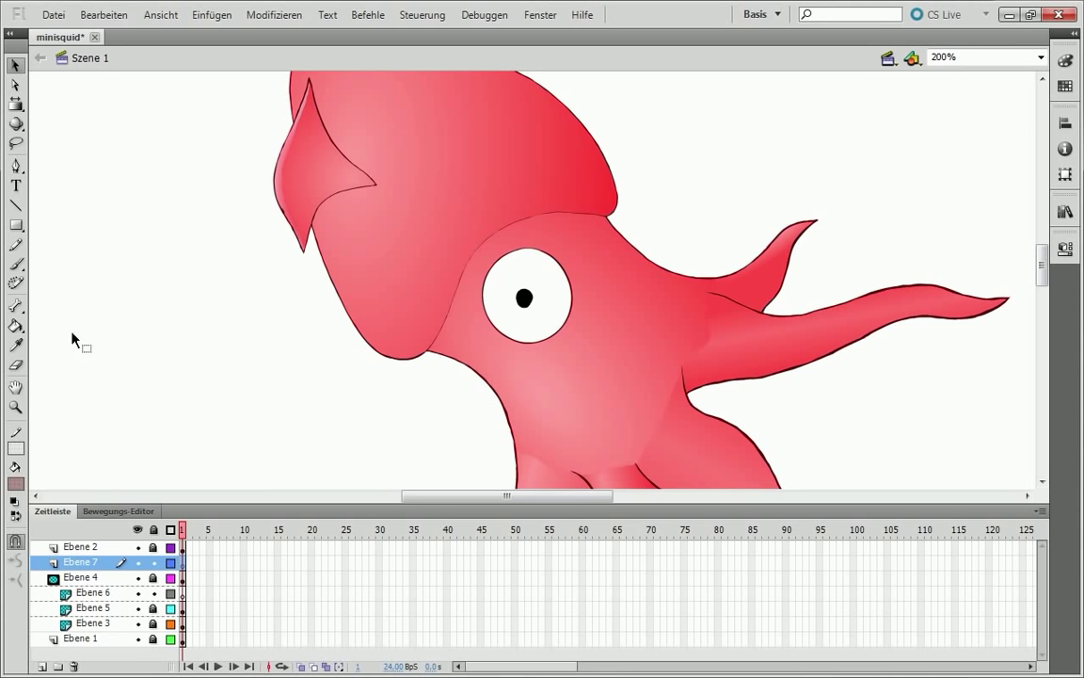
Draw an oval covering the eye, give it a gradient fill, and move layer Ebene 7 lower.
left_click(15, 225)
left_click(84, 239)
left_click_drag(444, 222, 583, 362)
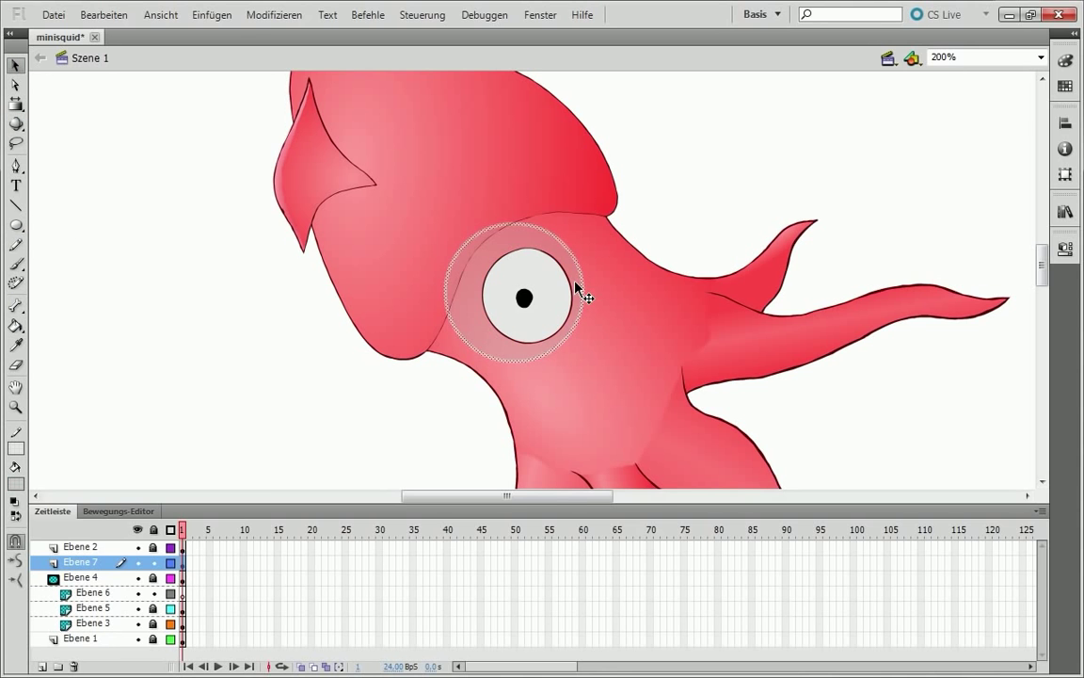
key("shift+F9")
left_click(991, 74)
left_click_drag(80, 562, 80, 623)
Make the eye gradient radial, centre it on the eye, and lighten its grey end.
left_click(1040, 272)
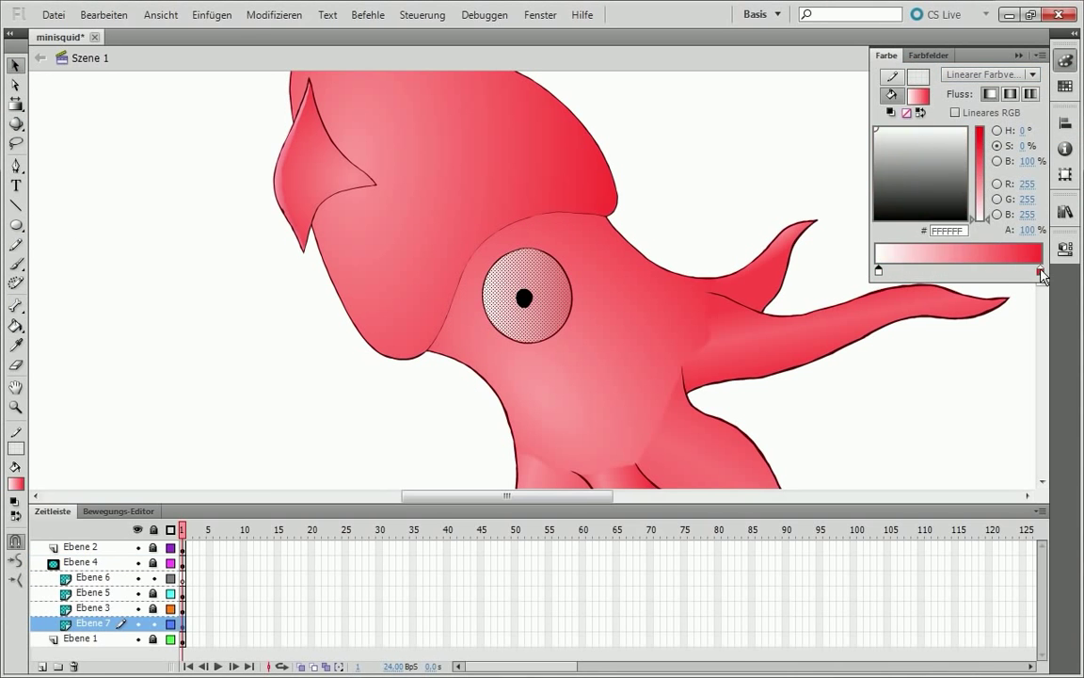
left_click(891, 127)
key("f")
left_click(540, 292)
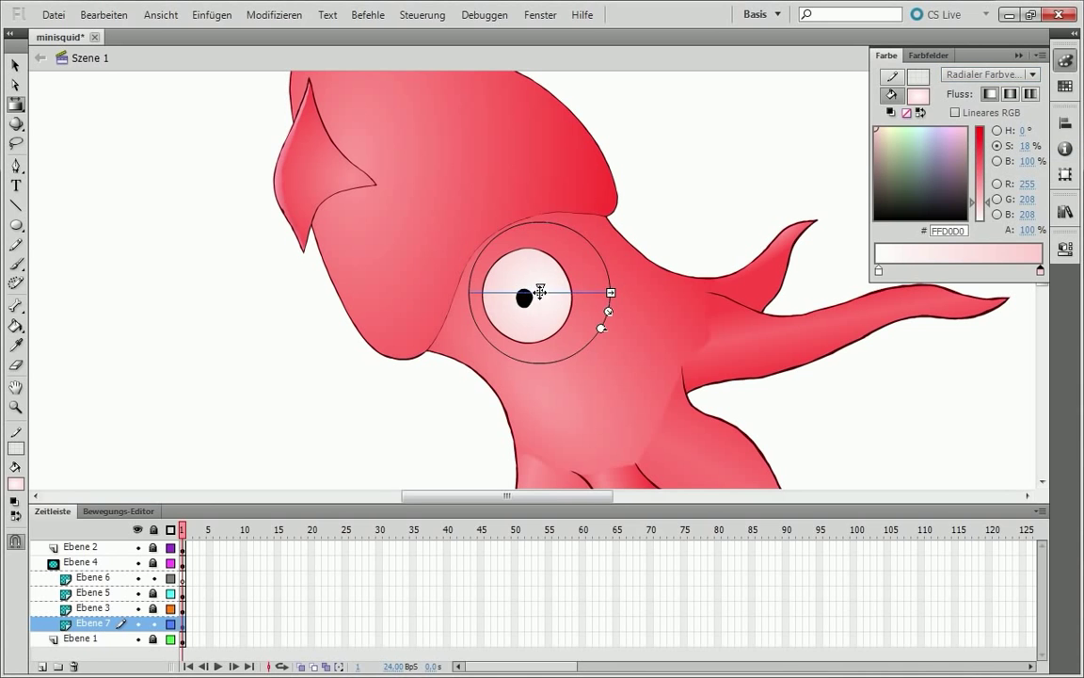
left_click_drag(540, 293, 516, 294)
left_click_drag(978, 201, 979, 219)
left_click_drag(880, 188, 880, 141)
left_click(996, 161)
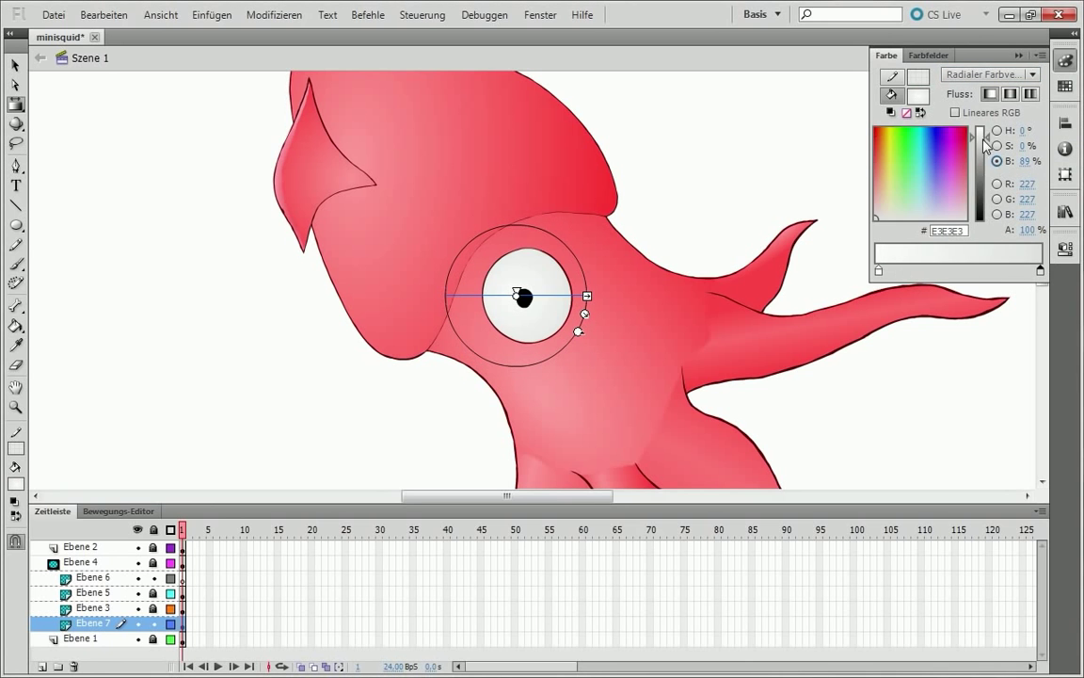
left_click_drag(986, 143, 985, 140)
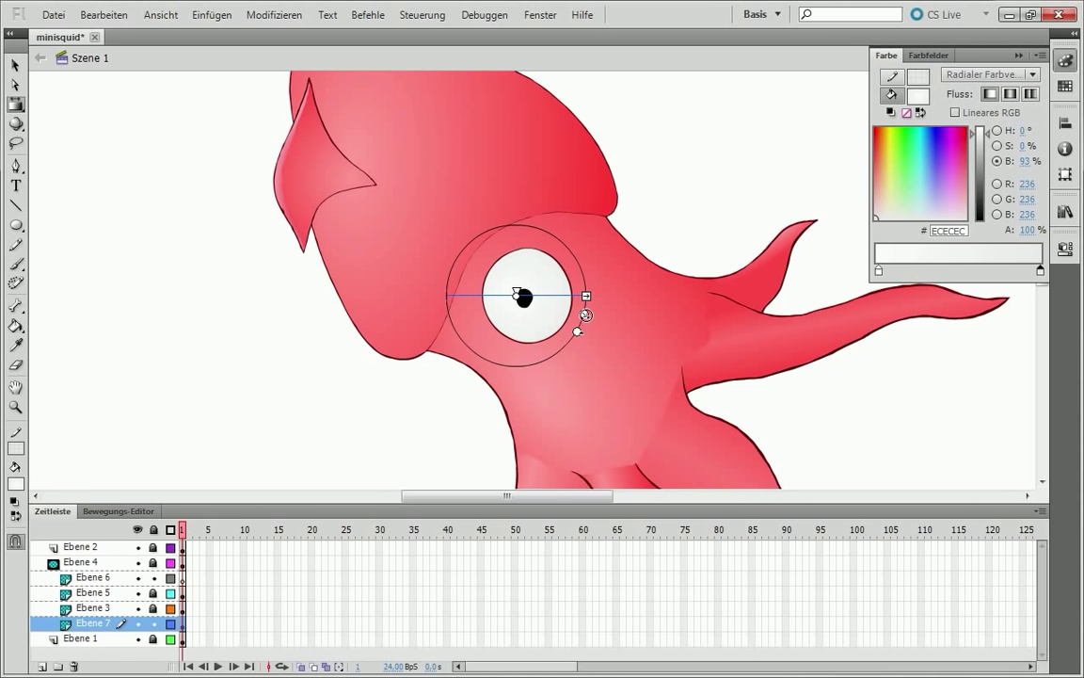
Shift the gradient centre left, enlarge it around the eye, and brighten it to white.
left_click_drag(517, 295, 489, 299)
left_click_drag(556, 318, 565, 332)
left_click_drag(986, 139, 985, 126)
left_click(674, 175)
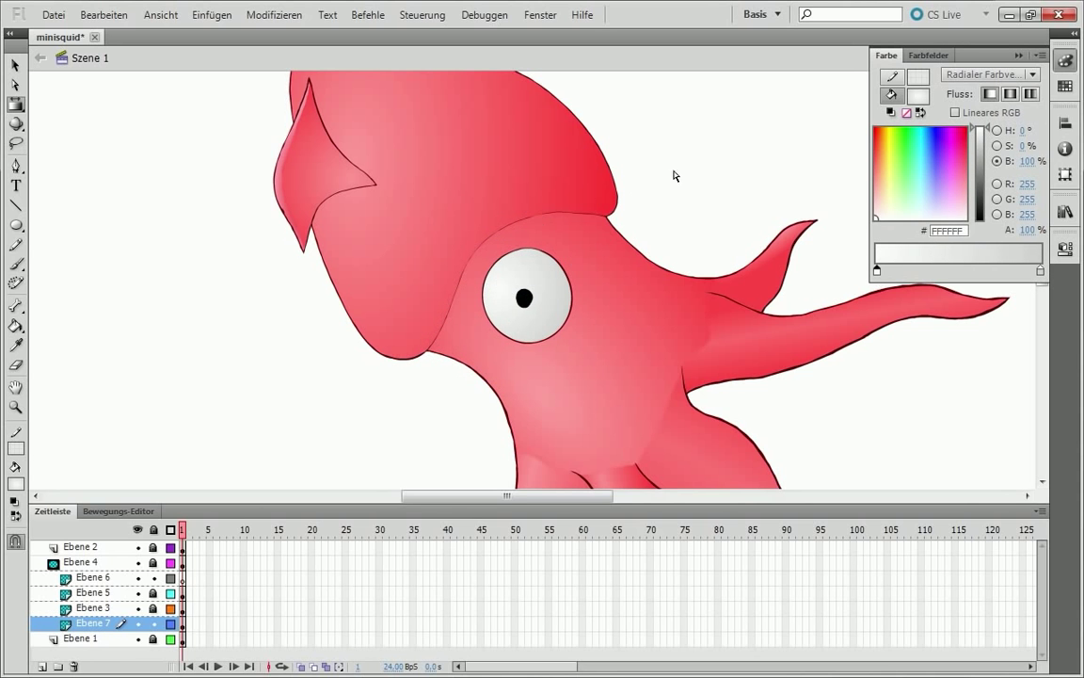
Set the selected eye fill colour to pale pink E8D3D6.
key("v")
left_click(551, 306)
left_click_drag(1027, 200, 1032, 207)
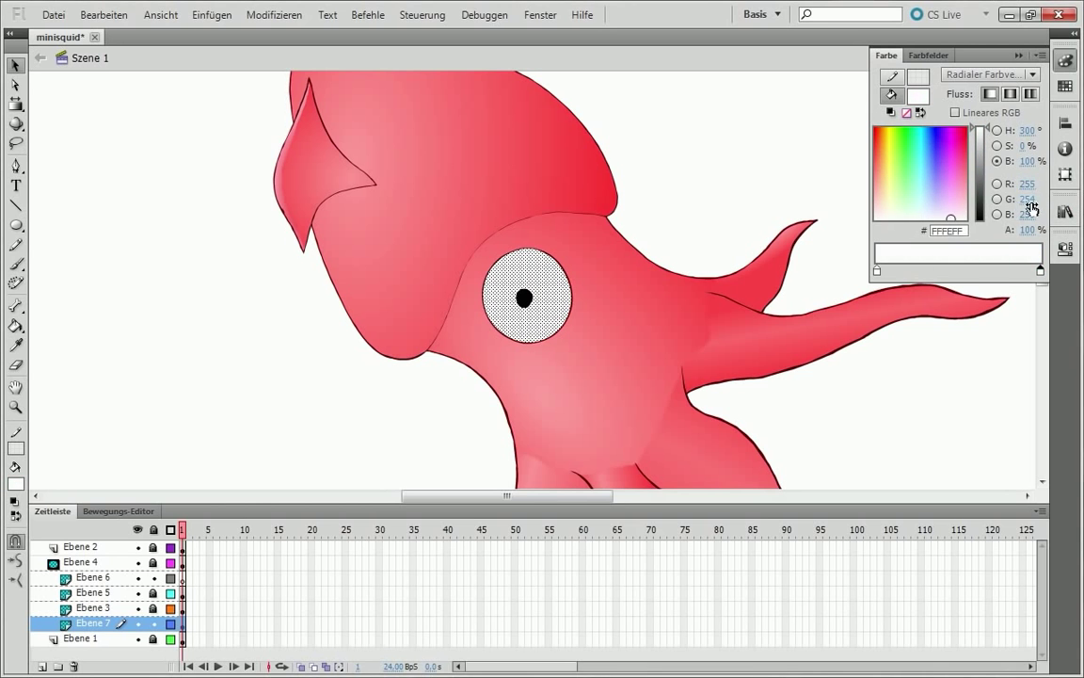
left_click(949, 229)
type("E8D3D6")
key("Return")
Zoom in on the eye and make the gradient's inner colour pure white.
key("z")
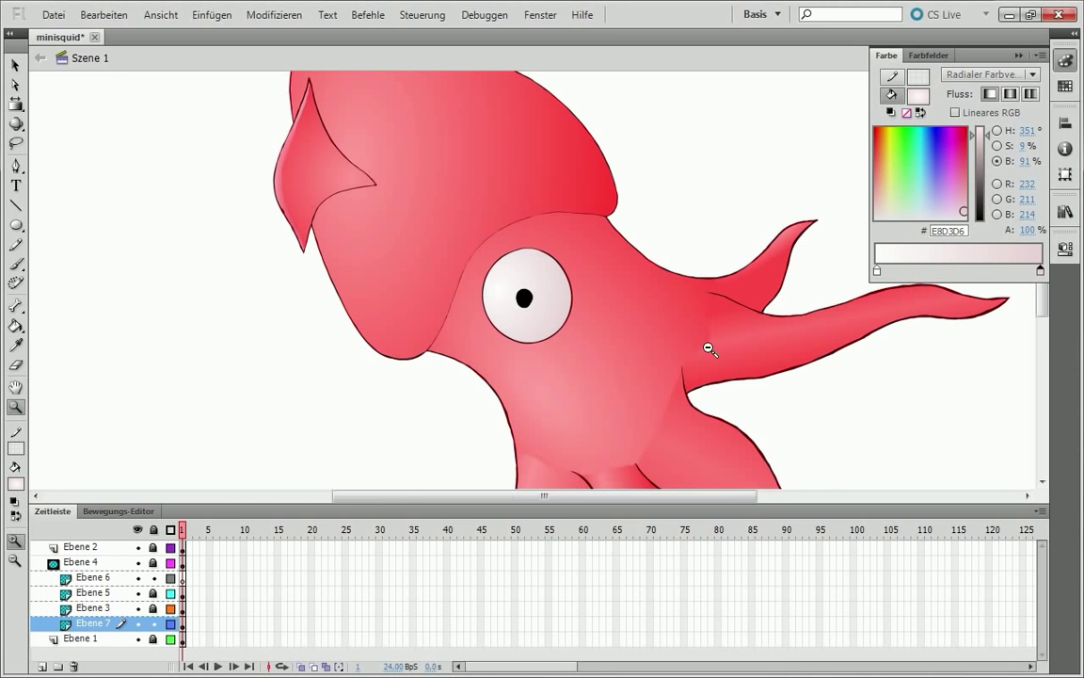
left_click(708, 349, "alt")
left_click(500, 264)
left_click(878, 272)
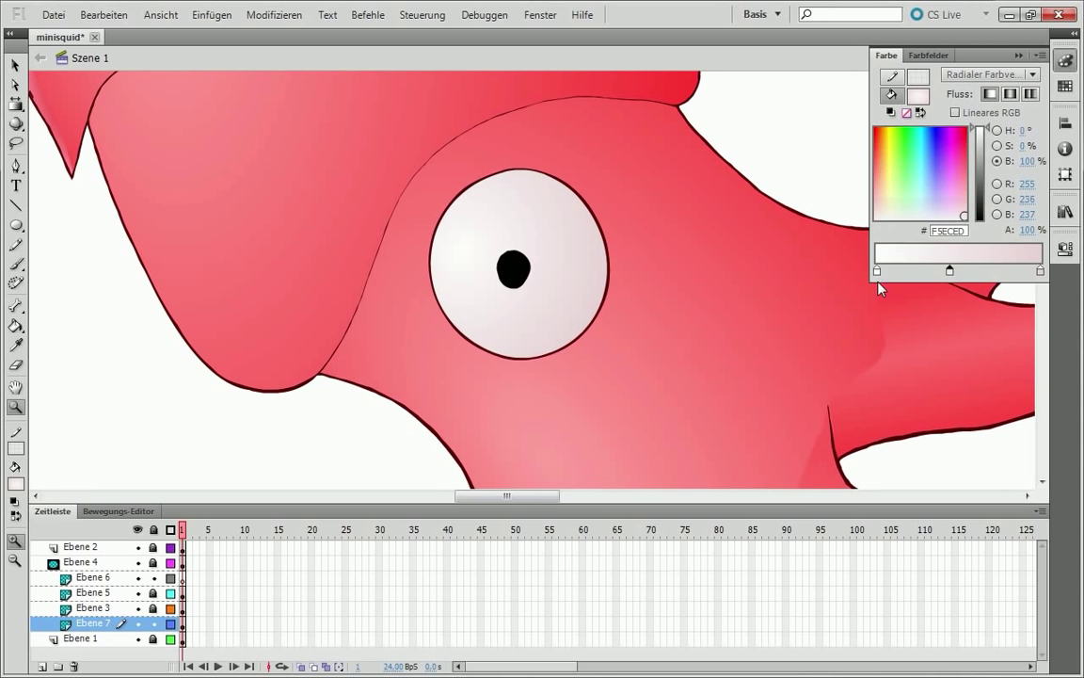
key("b")
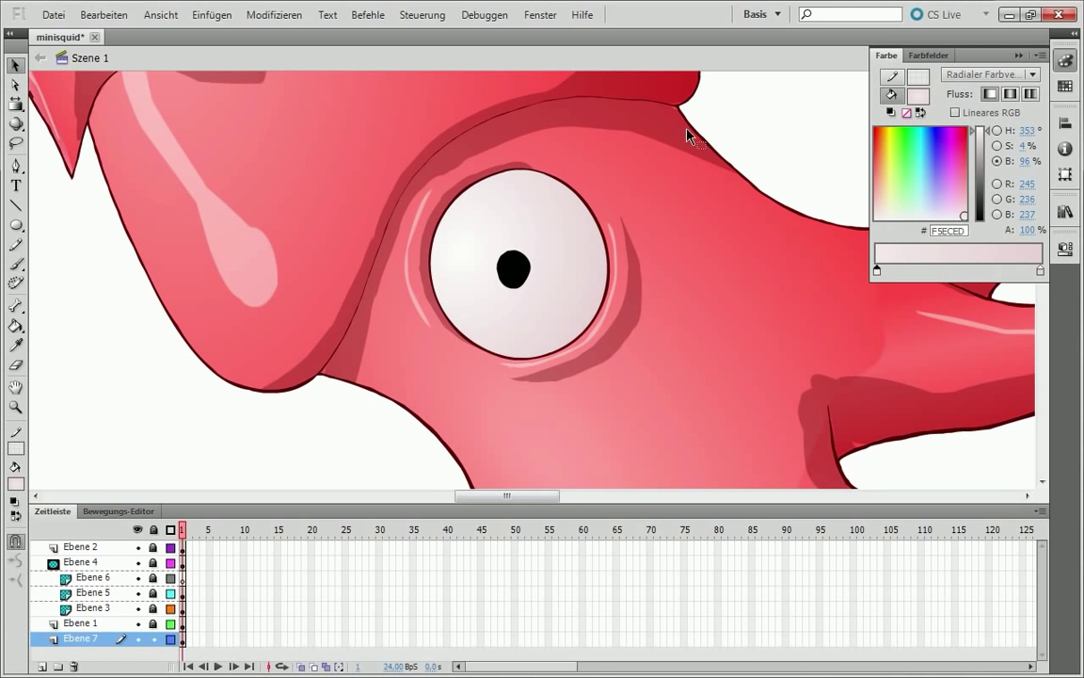
left_click(15, 483)
left_click(13, 344)
key("b")
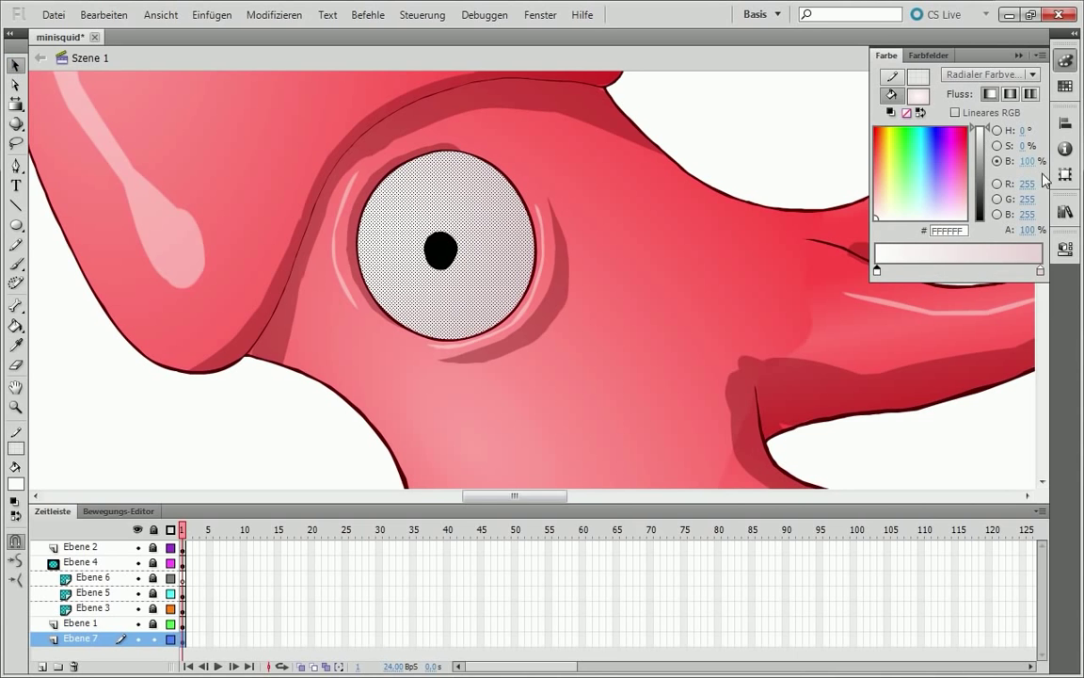
Set the gradient's outer colour to greyish pink, save, and zoom out to the whole squid.
left_click(1039, 270)
left_click(961, 211)
key("f")
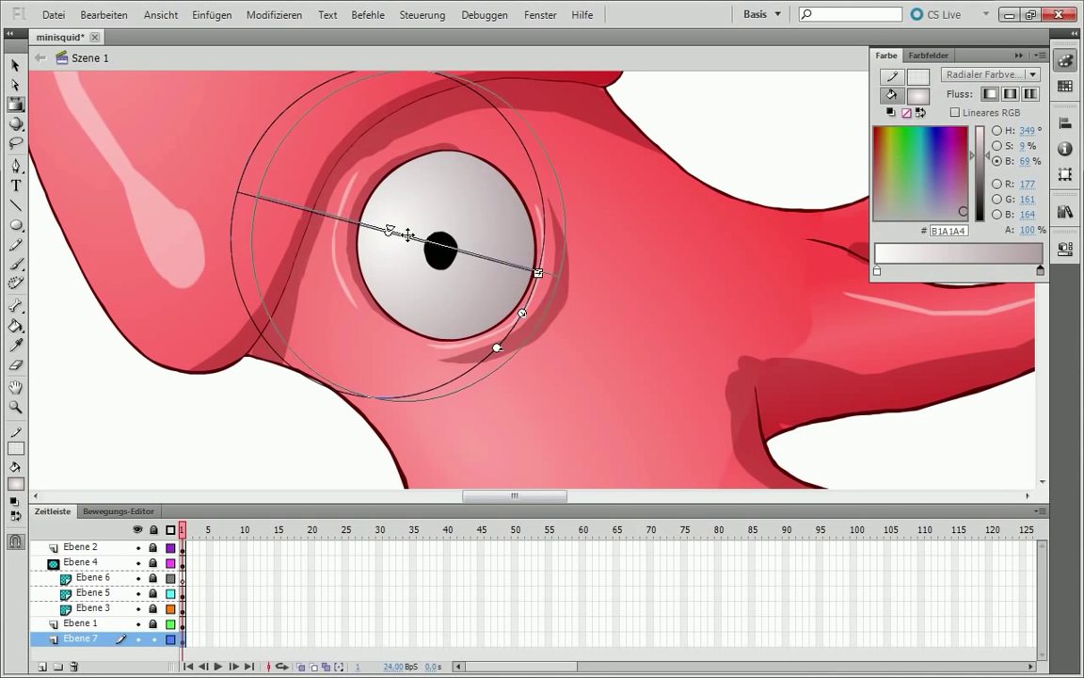
key("v")
key("z")
key("ctrl+1")
key("ctrl+s")
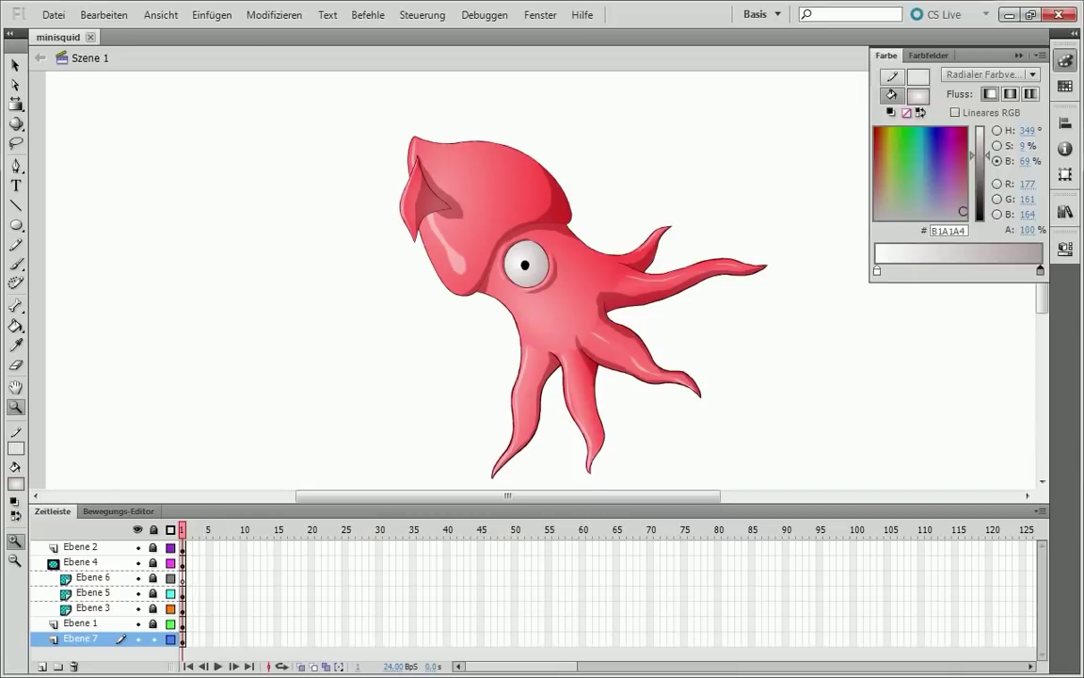